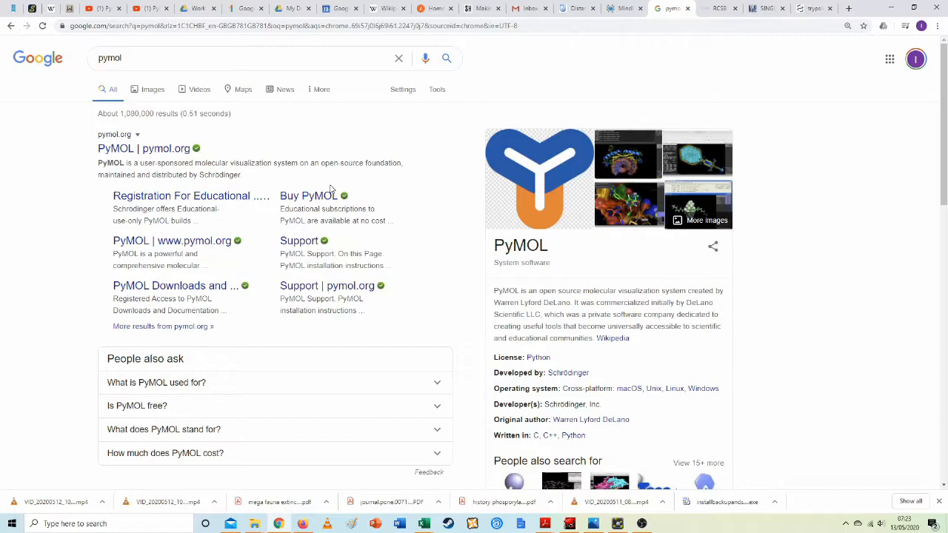
- Open the pymol.org website from the search results, and switch to the PyMOL application, dismissing its splash screen
left_click(165, 148)
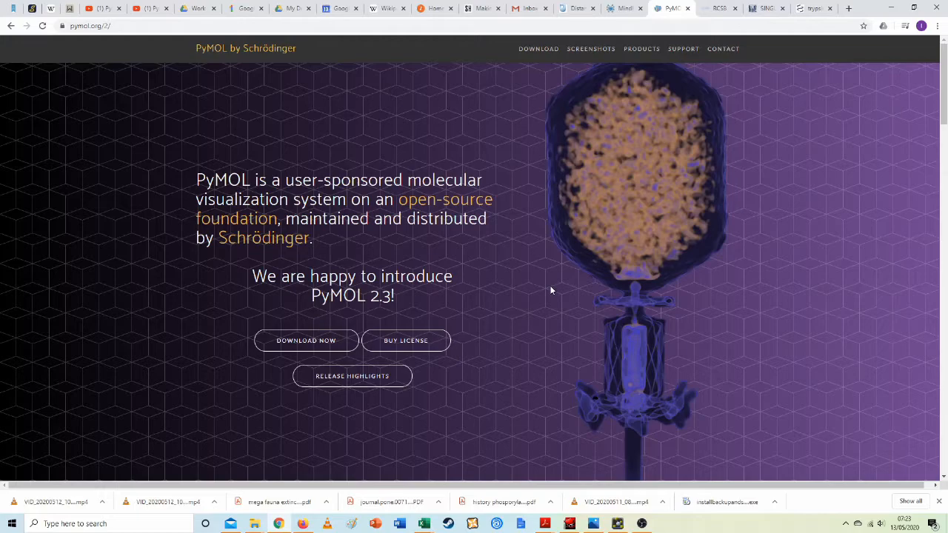
left_click(618, 523)
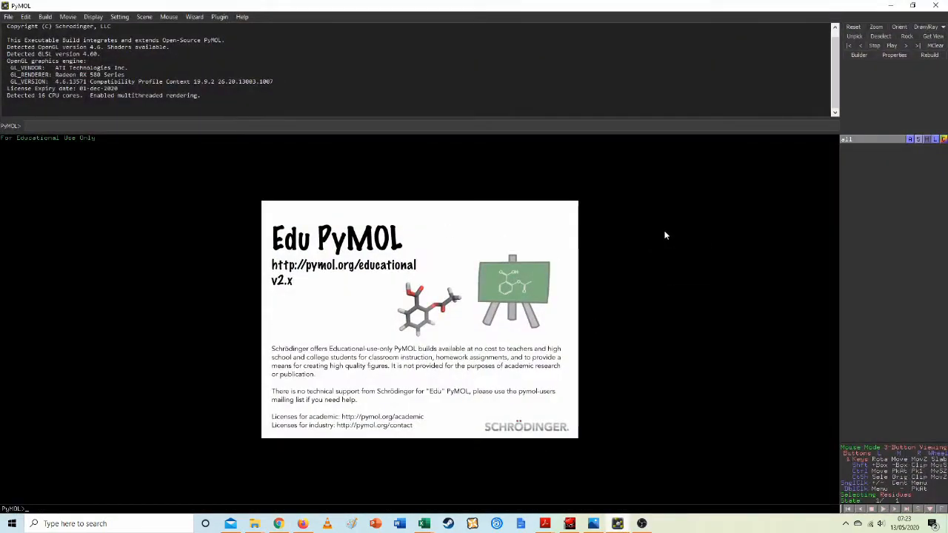
left_click(665, 235)
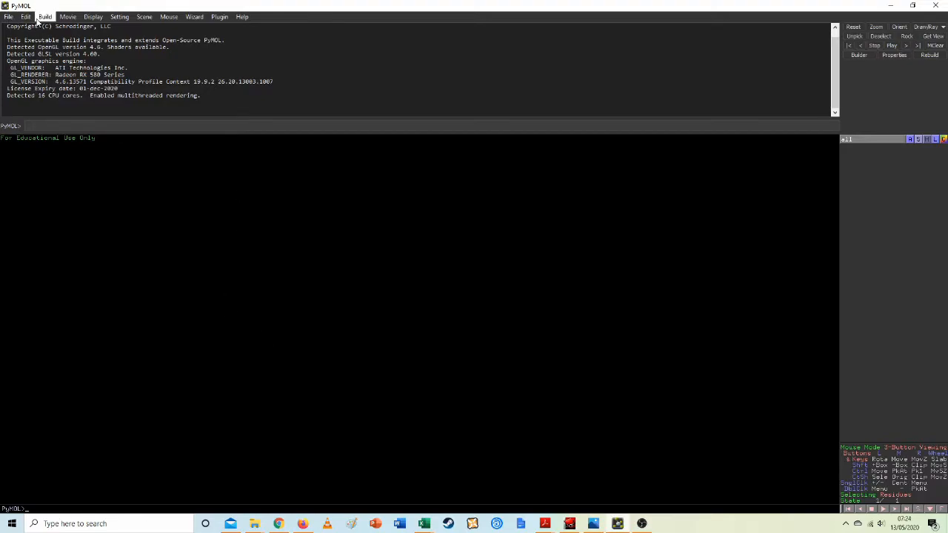
- Build a glycine residue in the empty workspace
left_click(39, 19)
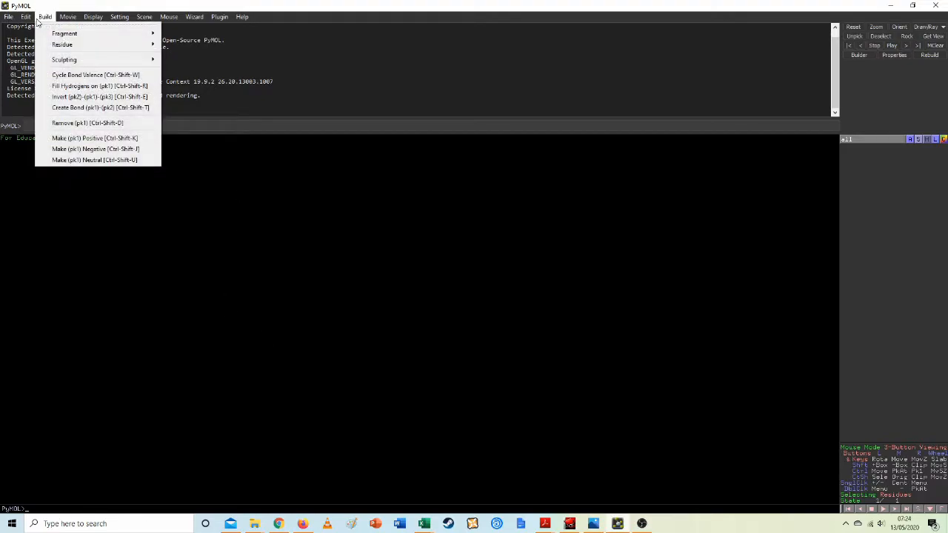
mouse_move(58, 47)
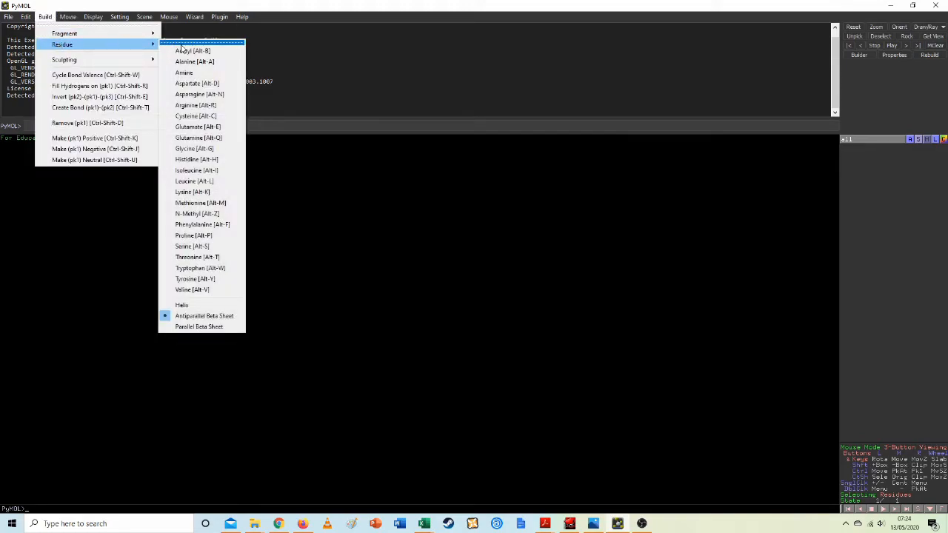
left_click(210, 147)
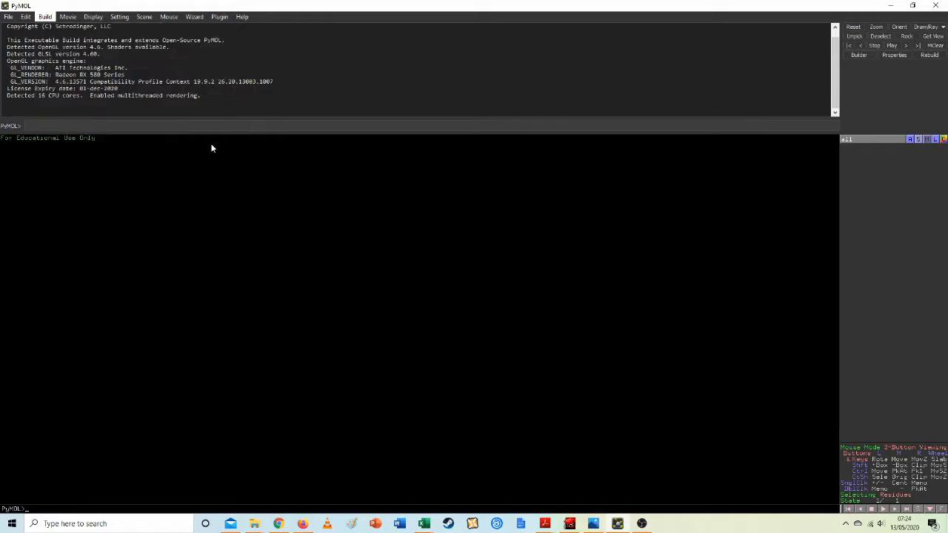
left_click_drag(415, 310, 441, 334)
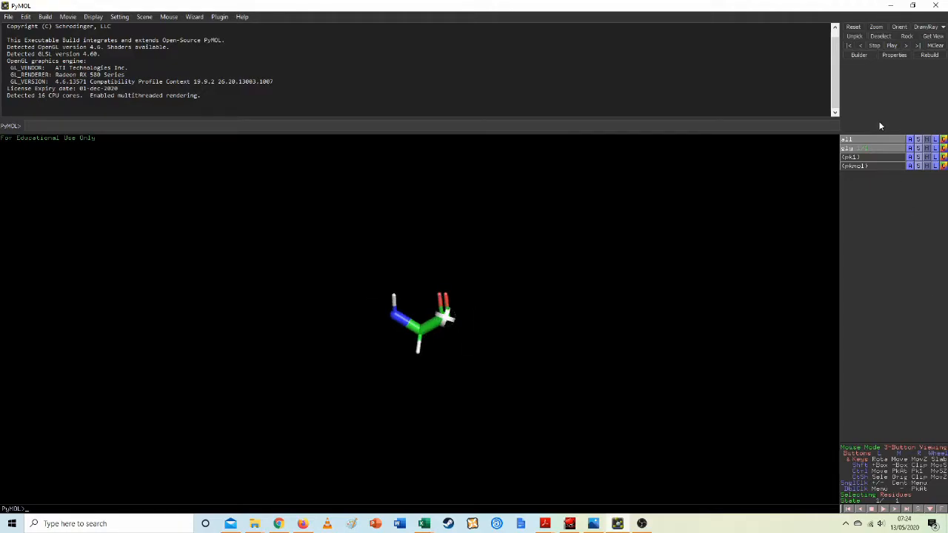
left_click(944, 148)
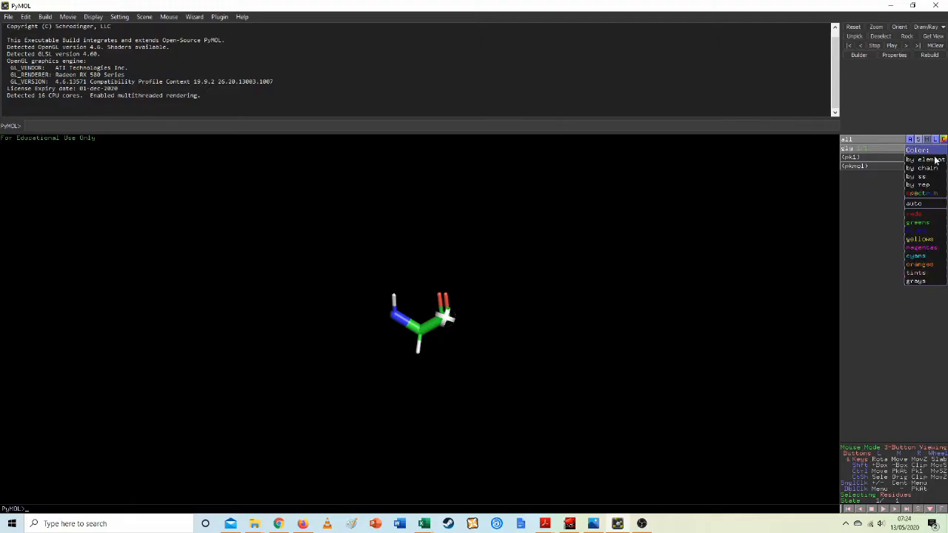
mouse_move(935, 162)
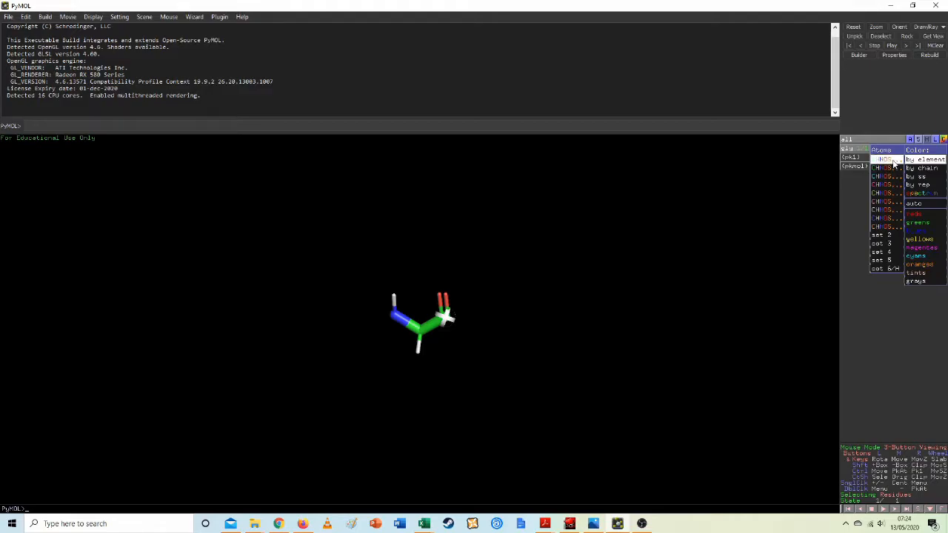
left_click(859, 292)
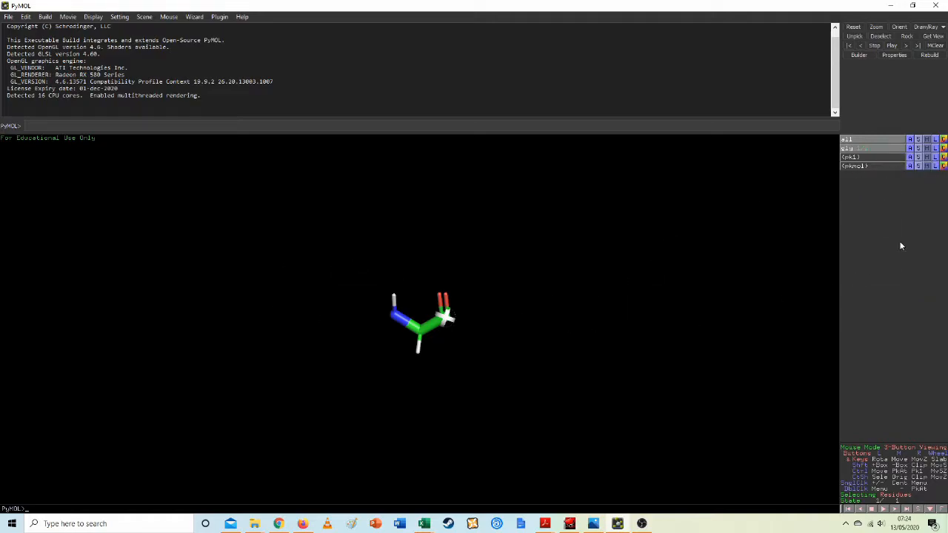
- Label the atoms of all objects with their atom names
left_click(934, 140)
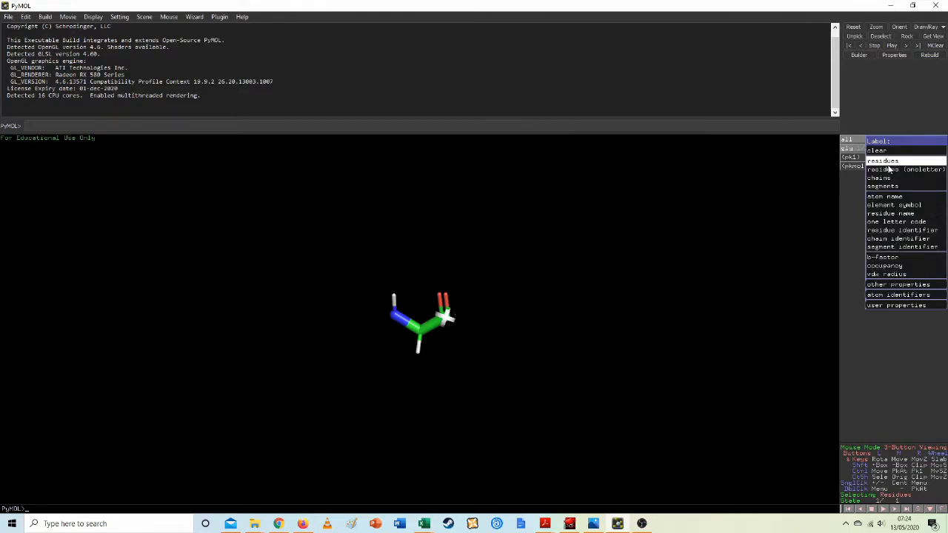
mouse_move(903, 311)
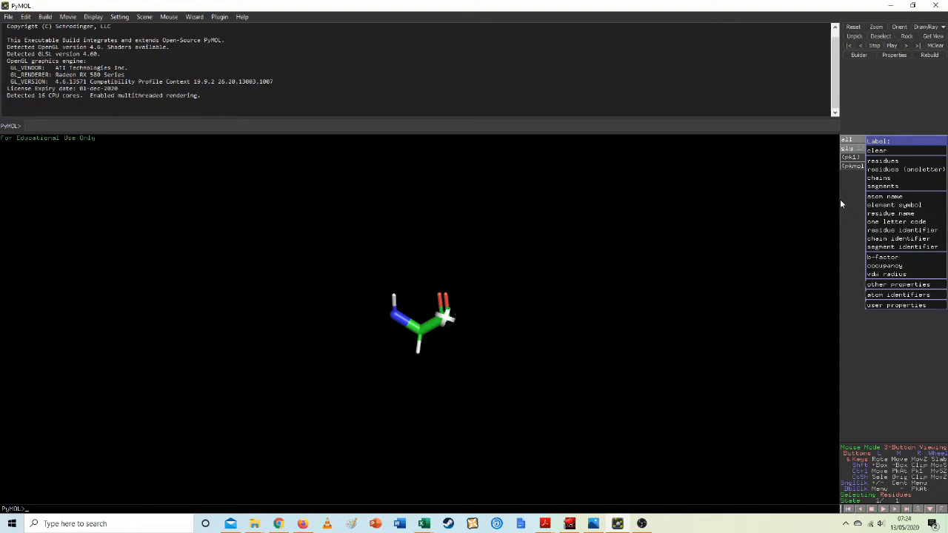
left_click(903, 199)
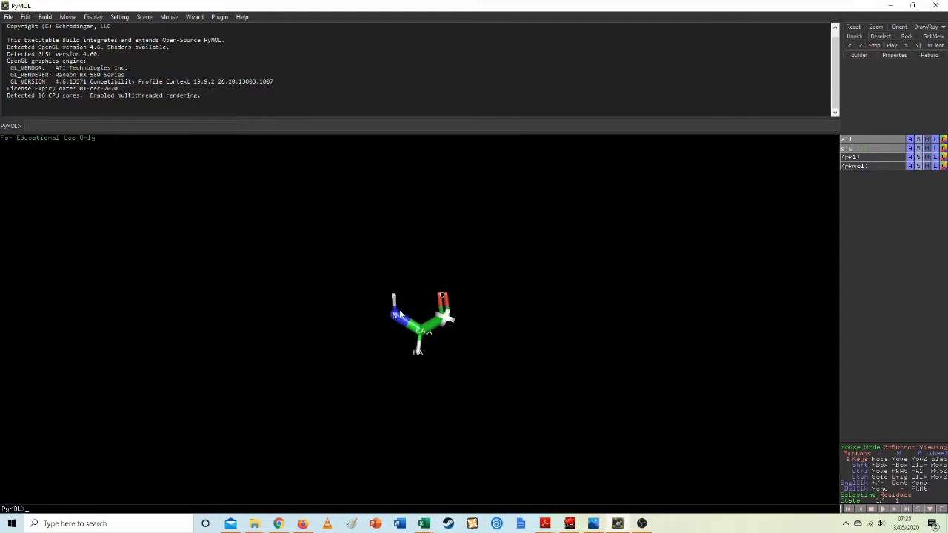
left_click_drag(407, 326, 337, 337)
left_click_drag(421, 321, 448, 320)
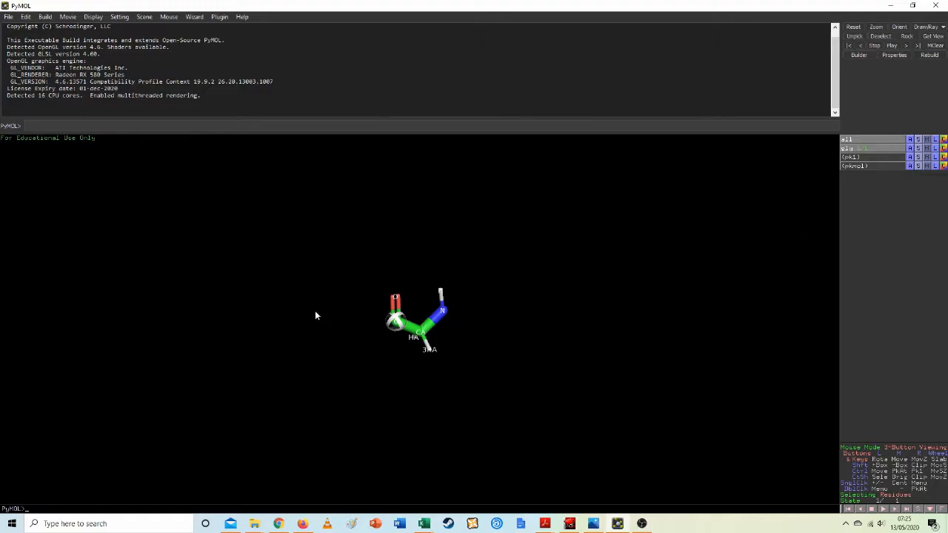
- Reapply the atom name labels to the glycine object alone
left_click(935, 149)
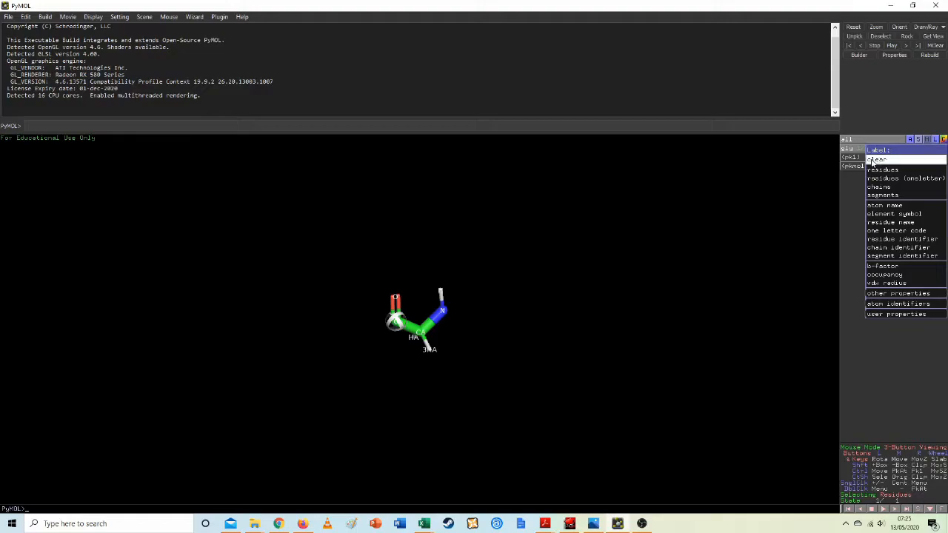
left_click(889, 209)
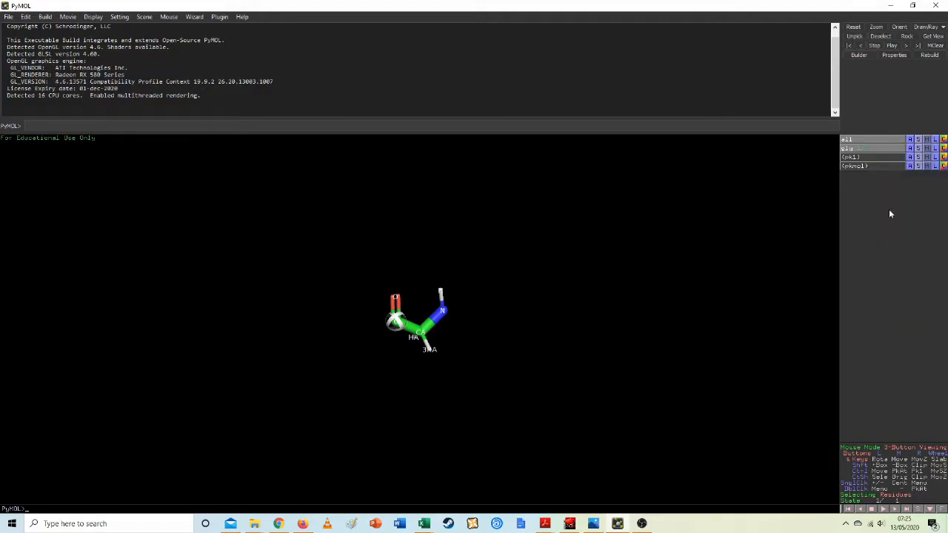
left_click(929, 149)
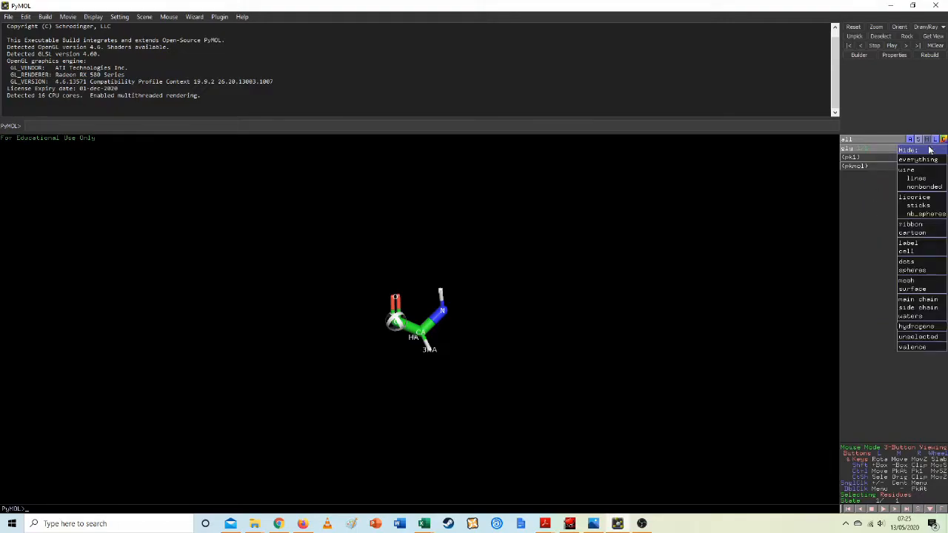
left_click(846, 232)
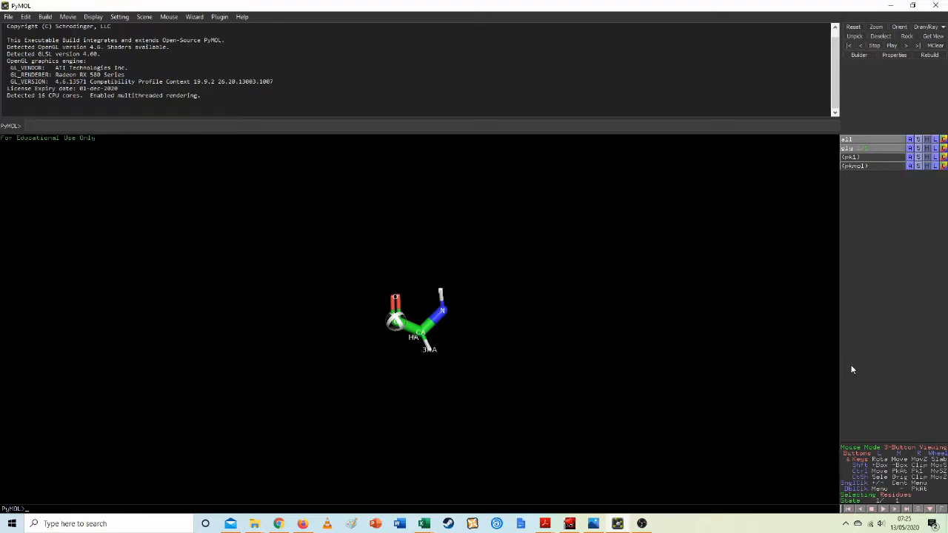
- Try to show the glycine object in the cartoon and ribbon representations
left_click(919, 149)
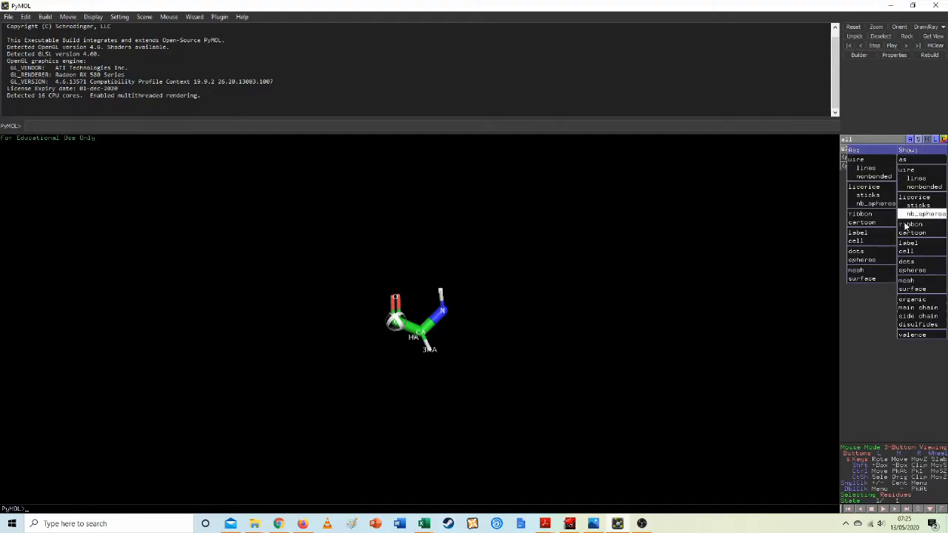
left_click(916, 234)
left_click(919, 148)
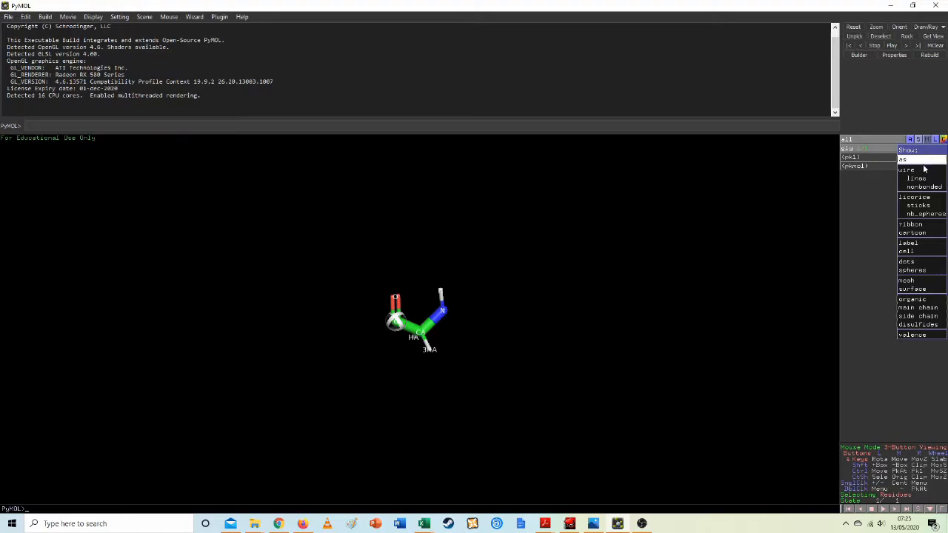
left_click(916, 223)
- Add the lines and mesh representations to the glycine object
left_click(917, 149)
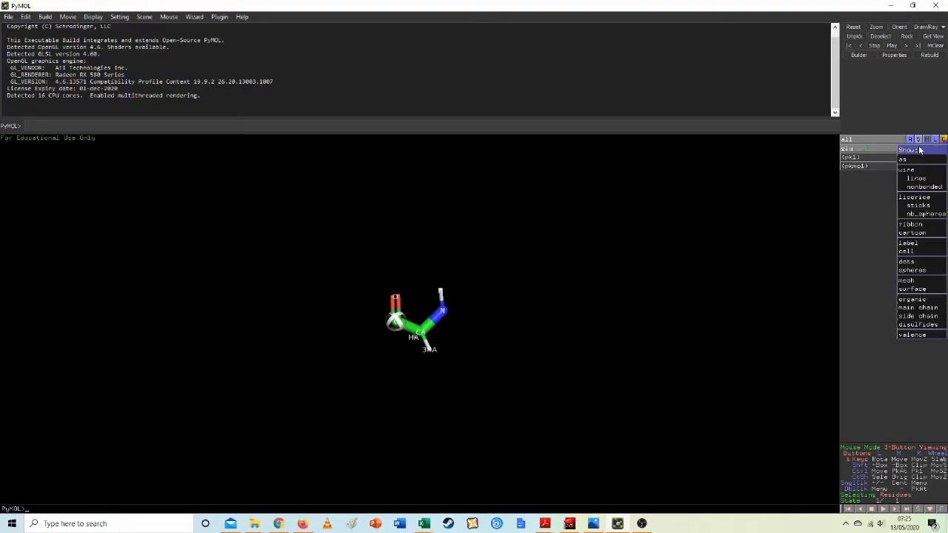
left_click(922, 180)
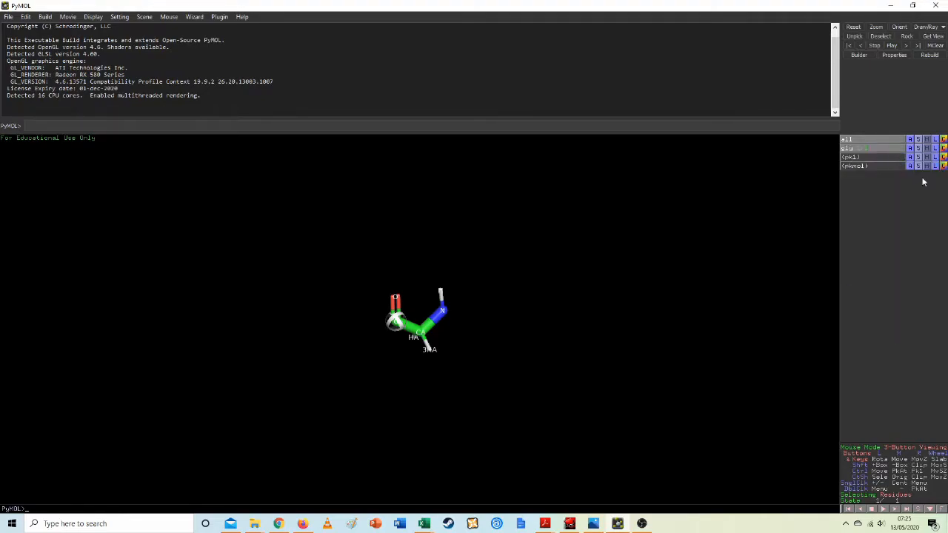
left_click(922, 150)
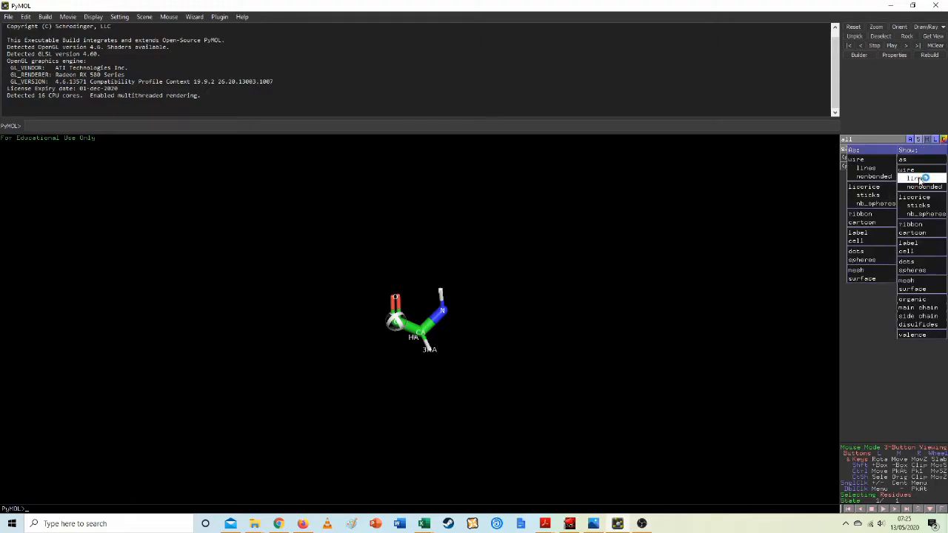
left_click(916, 285)
- Examine the glycine mesh from several angles, comparing the oxygen, nitrogen, carbon and hydrogen regions
left_click_drag(482, 289, 374, 345)
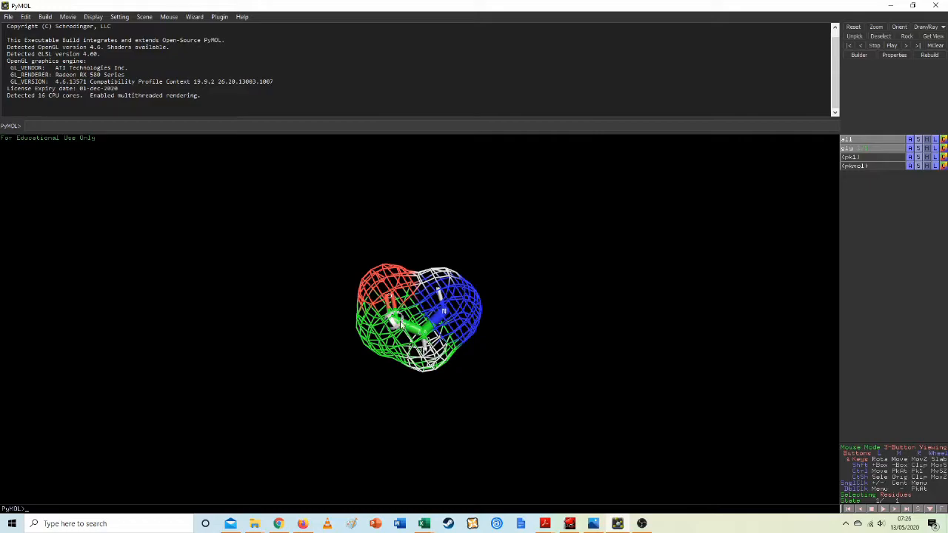
left_click_drag(415, 306, 474, 302)
left_click_drag(372, 310, 403, 267)
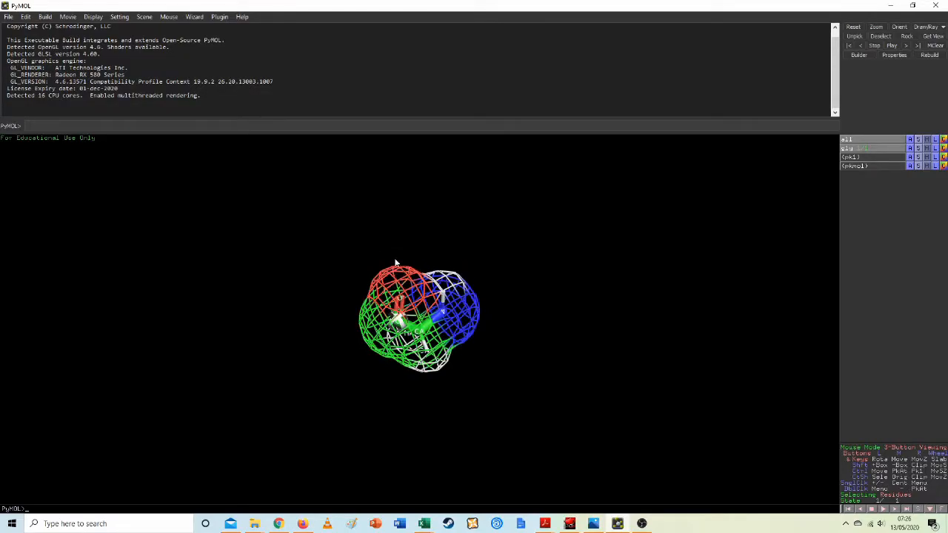
left_click_drag(448, 313, 391, 262)
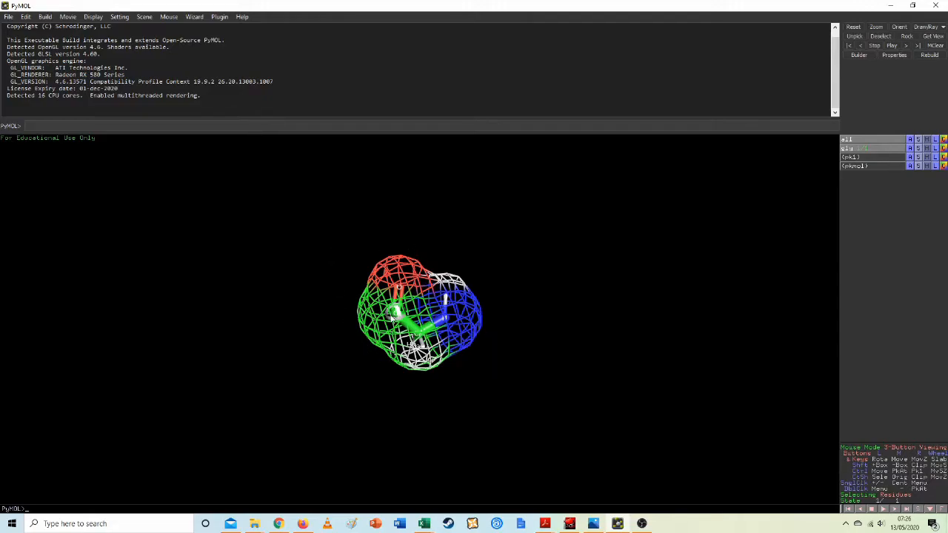
left_click_drag(416, 304, 377, 336)
left_click_drag(415, 312, 474, 290)
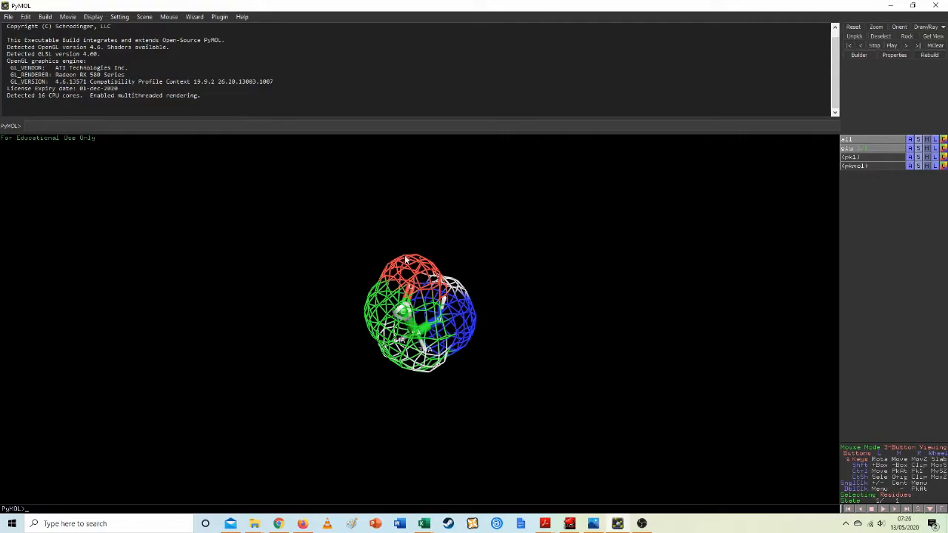
left_click_drag(435, 323, 514, 338)
left_click_drag(435, 307, 348, 320)
left_click_drag(449, 323, 365, 305)
left_click_drag(457, 296, 437, 301)
left_click_drag(455, 263, 411, 295)
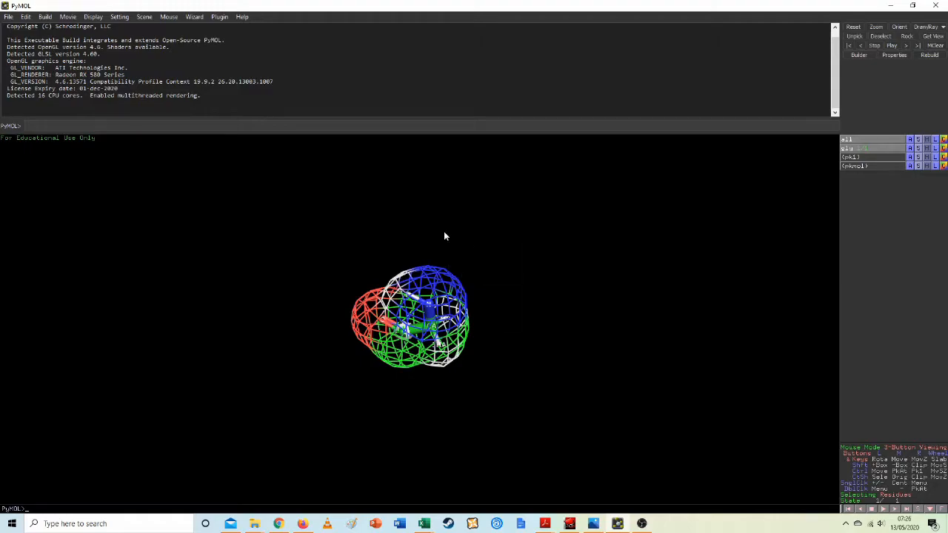
left_click_drag(445, 296, 419, 245)
left_click_drag(435, 317, 370, 368)
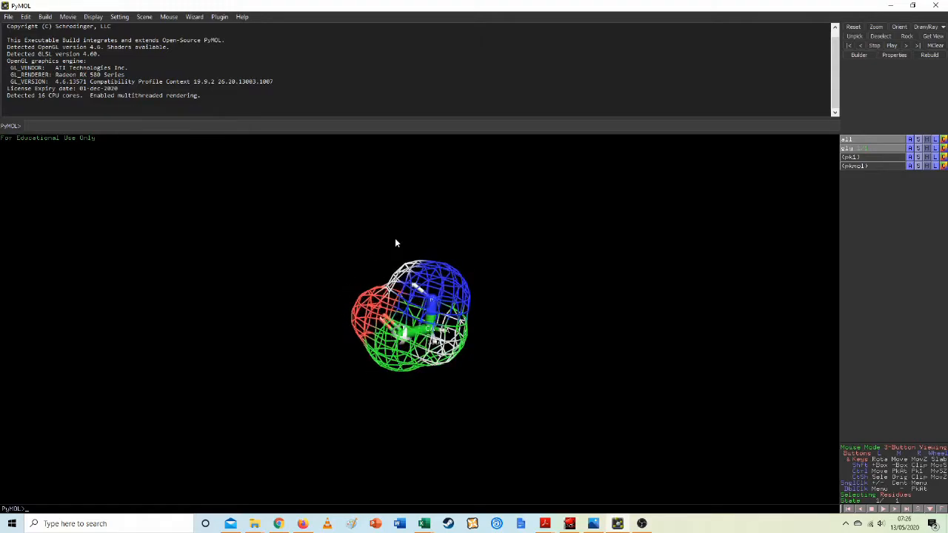
left_click_drag(441, 313, 493, 304)
left_click_drag(433, 310, 391, 337)
left_click_drag(446, 280, 406, 323)
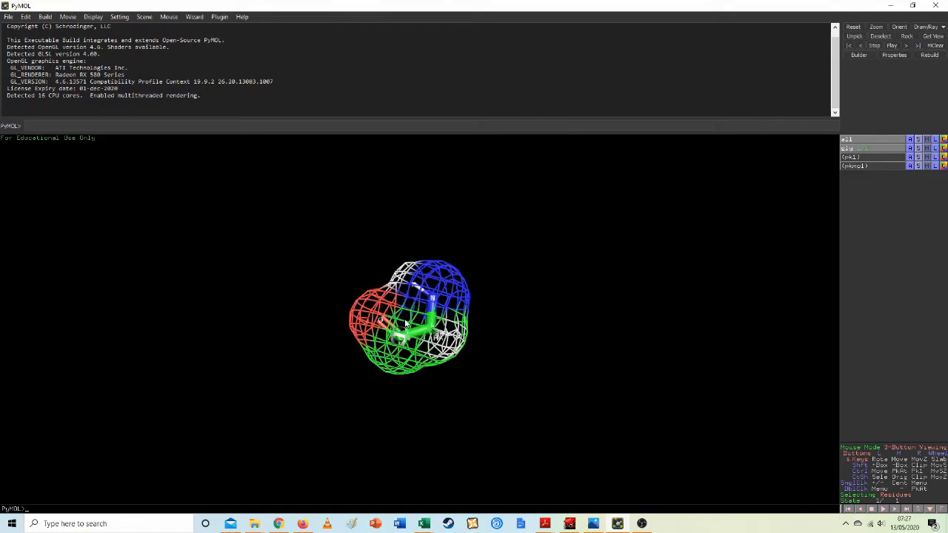
- Attach a lysine residue to the glycine, keeping the antiparallel beta sheet conformation, and inspect the resulting dipeptide
left_click(45, 17)
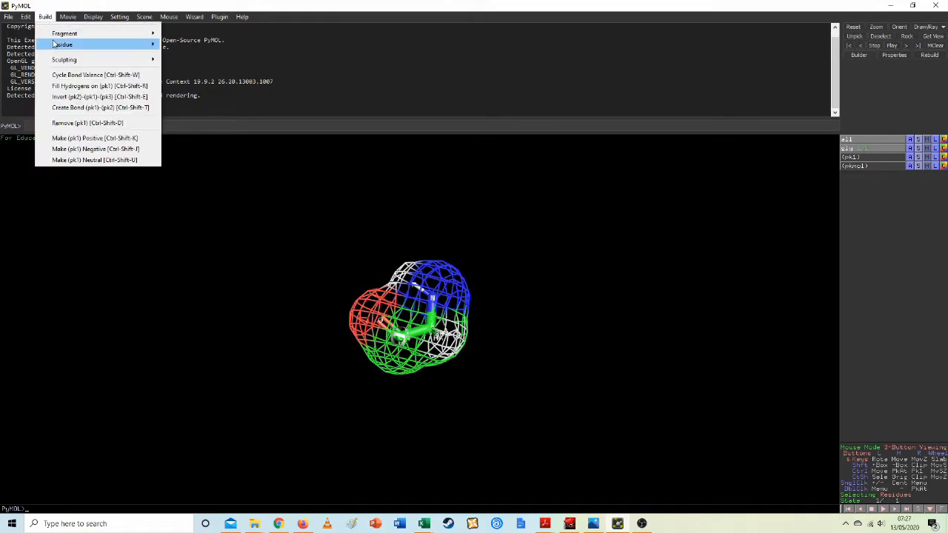
mouse_move(55, 44)
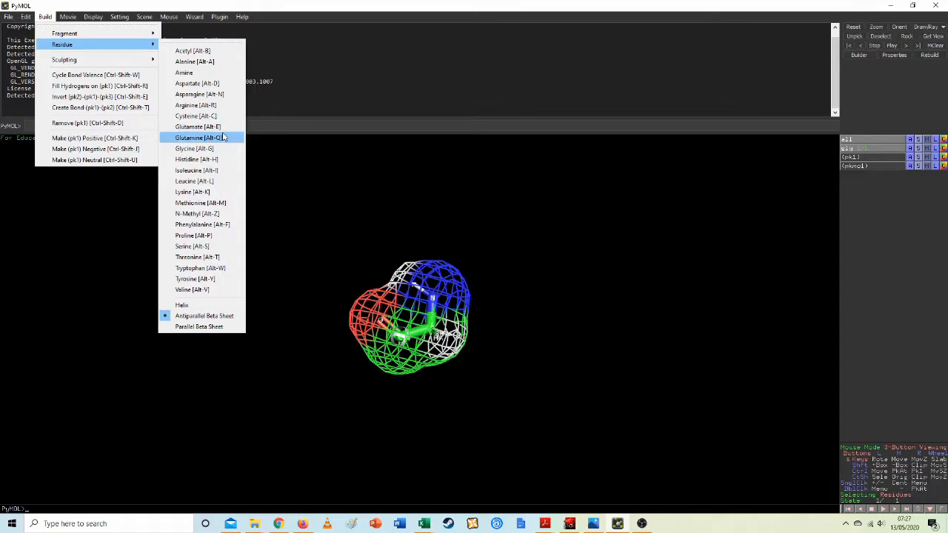
left_click(206, 192)
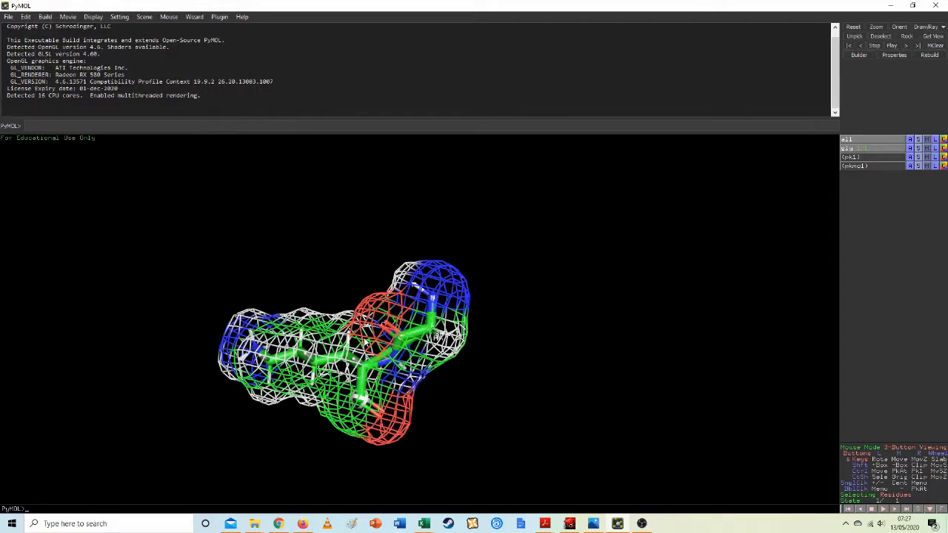
left_click_drag(376, 337, 443, 294)
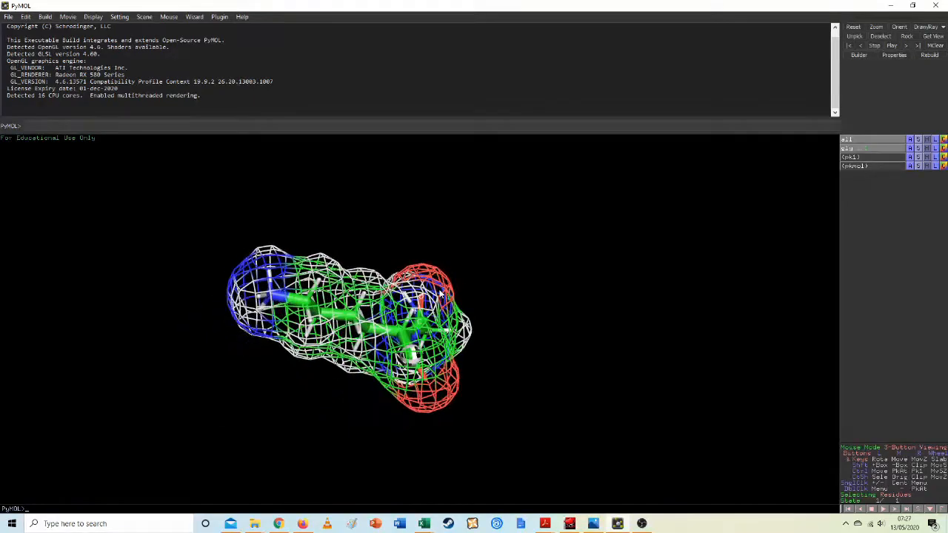
left_click_drag(312, 306, 280, 317)
left_click_drag(387, 304, 373, 330)
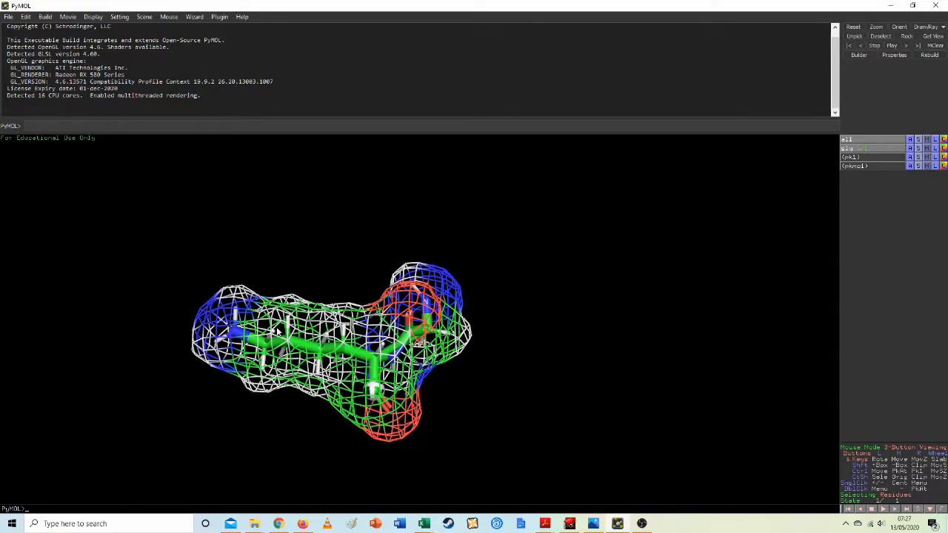
- Inspect the glycine-lysine dipeptide mesh from other angles and delete the glycine object
left_click_drag(229, 338, 366, 352)
left_click_drag(466, 362, 351, 381)
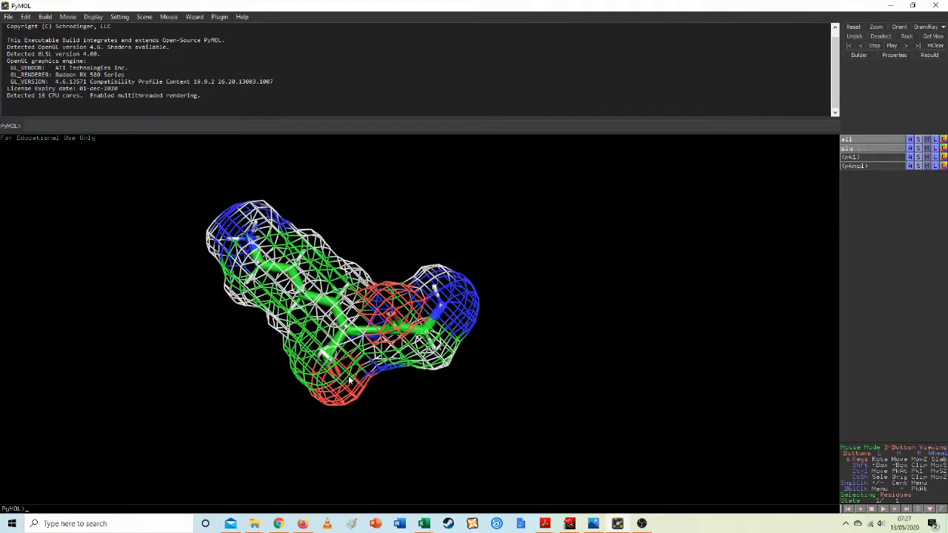
left_click_drag(382, 317, 386, 327)
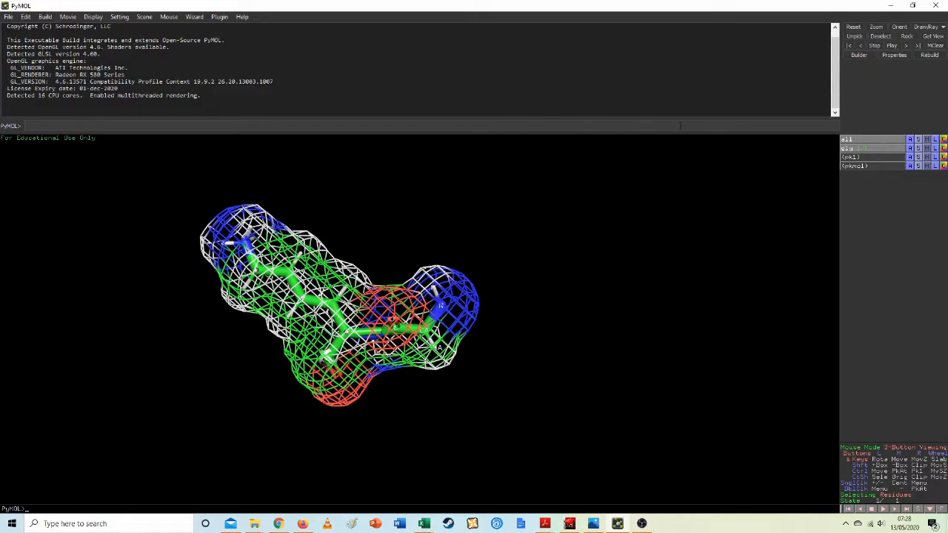
left_click(911, 149)
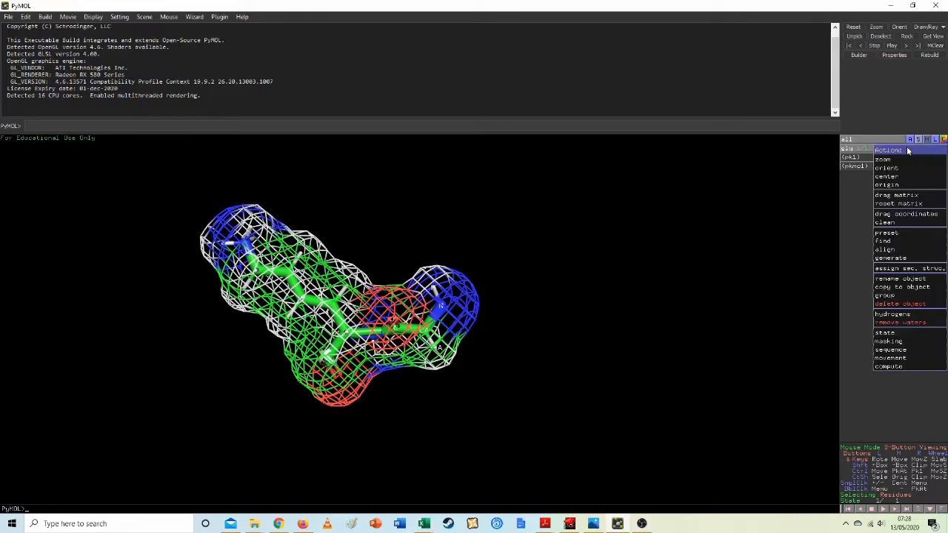
left_click(919, 304)
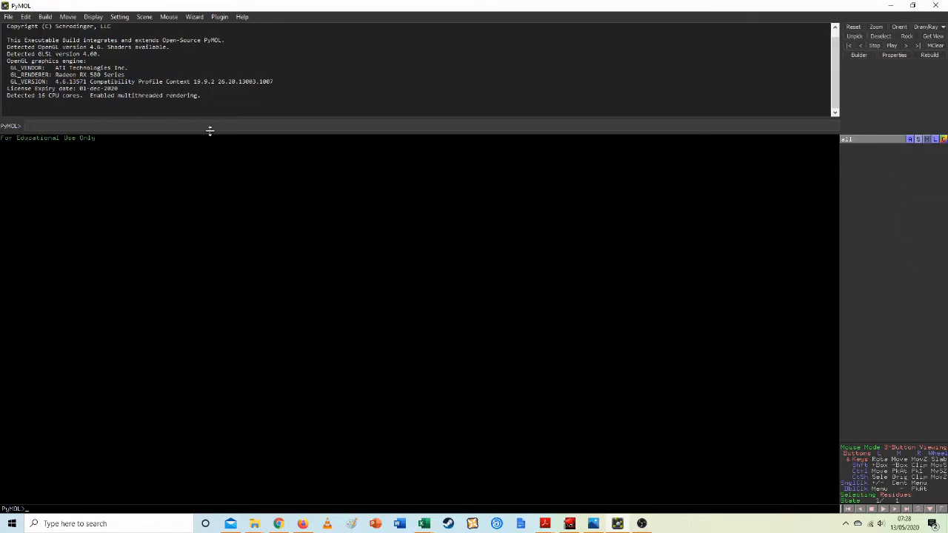
- Build a new glutamate residue with the antiparallel beta sheet conformation and view its structure
left_click(45, 16)
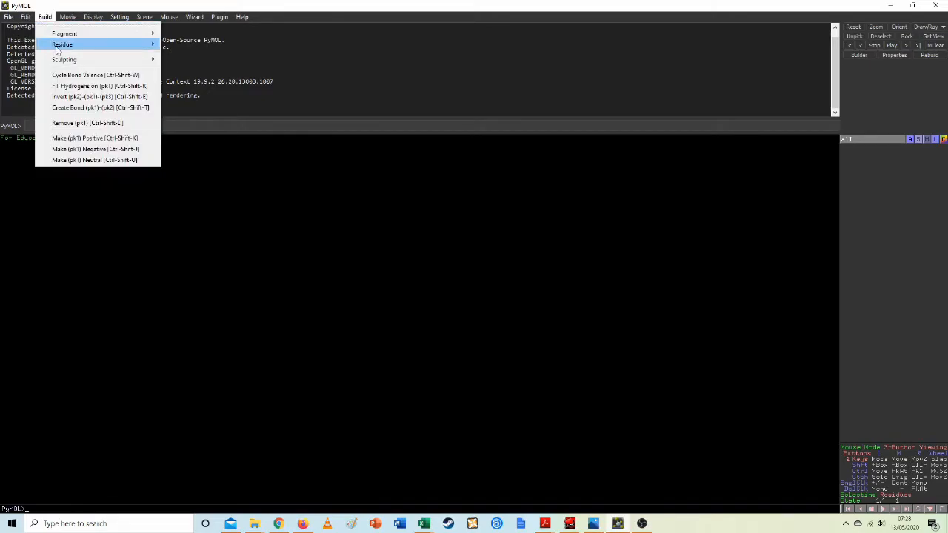
mouse_move(56, 50)
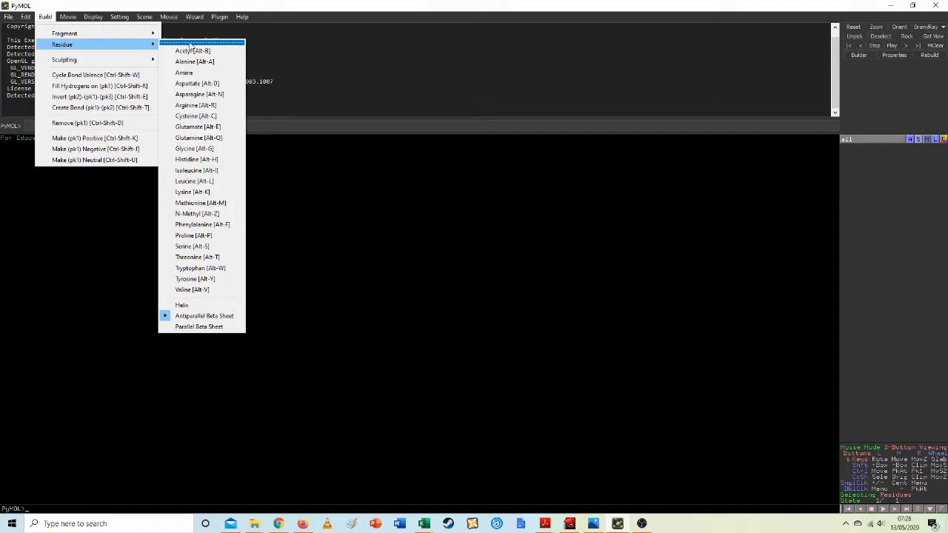
left_click(213, 128)
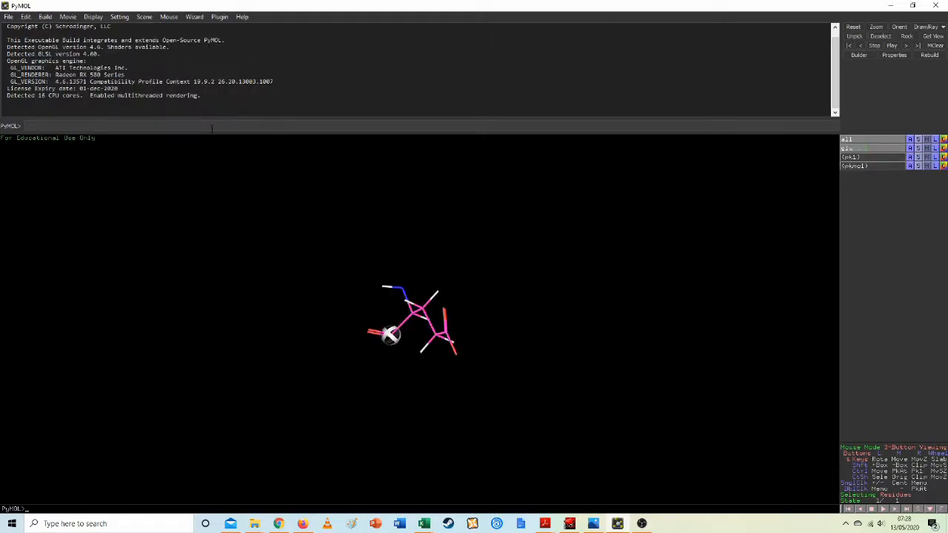
left_click_drag(397, 298, 427, 311)
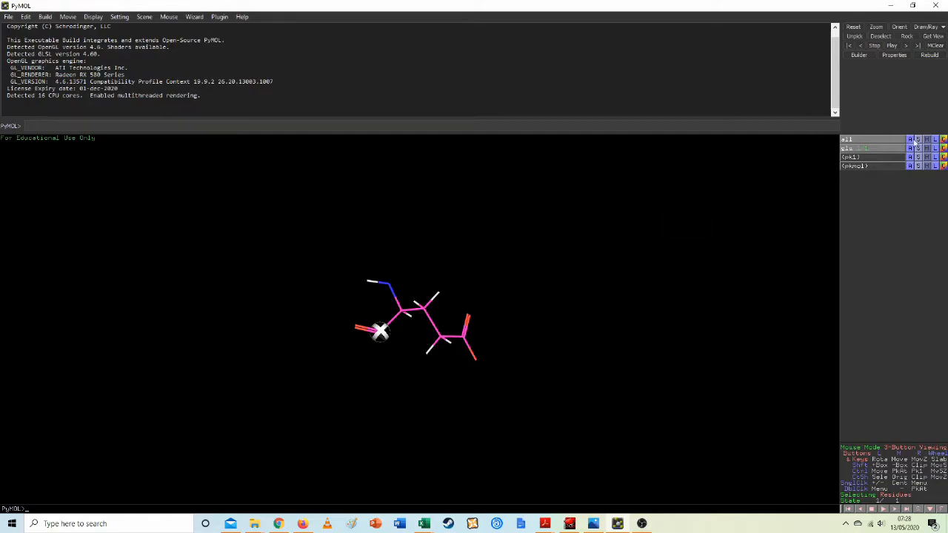
- Add the cartoon and mesh representations to the glutamate object and inspect it from other angles
left_click(919, 149)
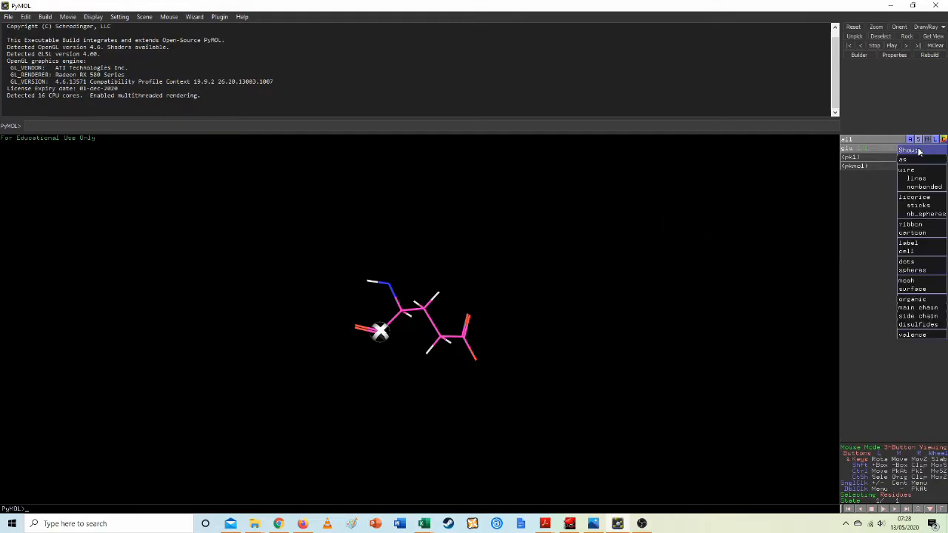
left_click(926, 233)
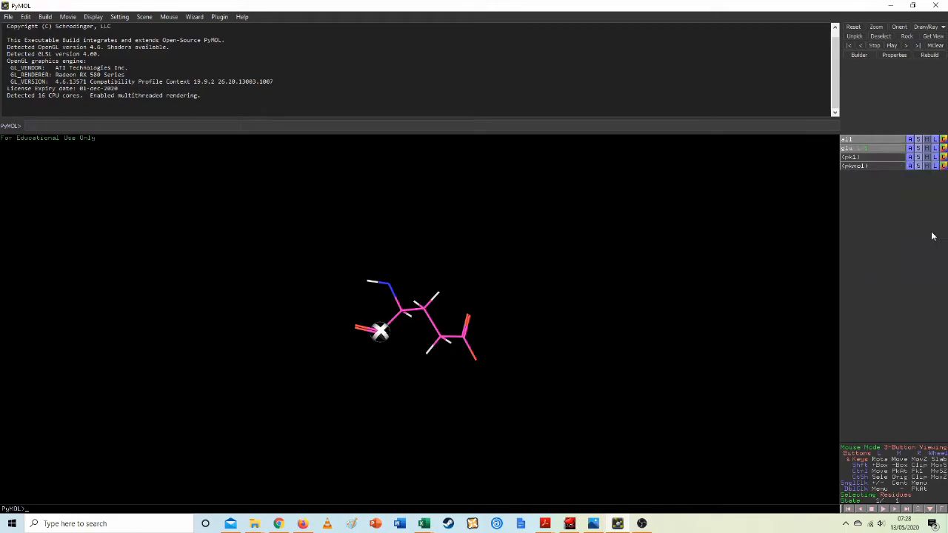
left_click(921, 150)
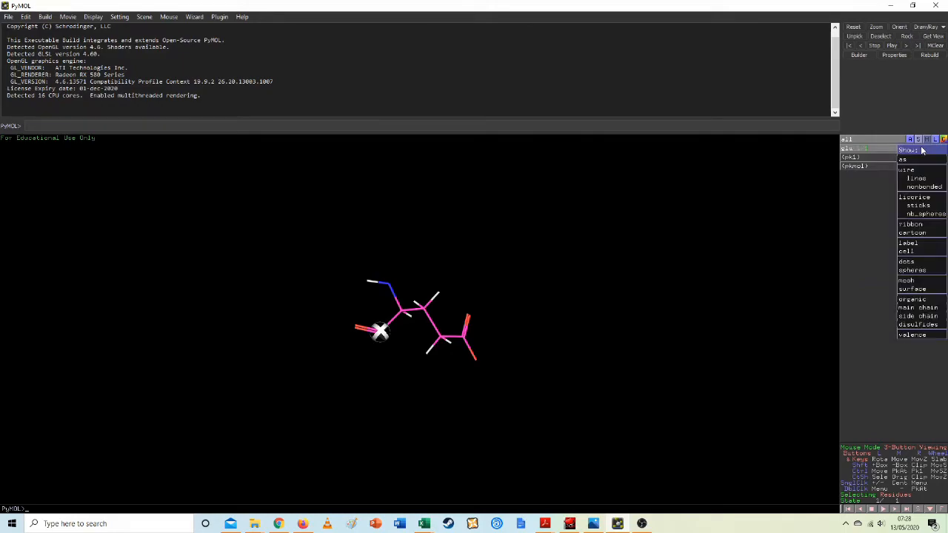
left_click(929, 282)
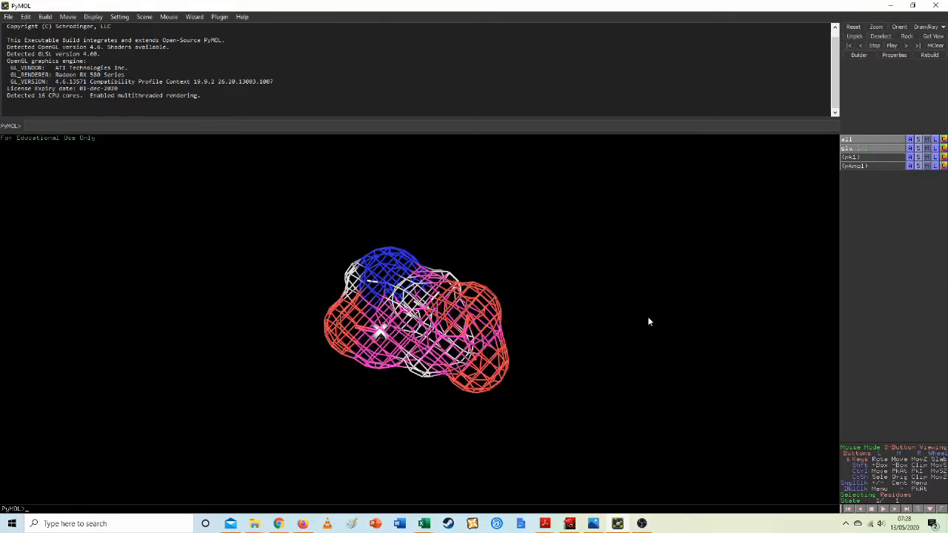
mouse_move(455, 306)
left_mouse_down()
mouse_move(519, 319)
mouse_move(393, 326)
mouse_move(485, 315)
mouse_move(488, 339)
mouse_move(244, 306)
mouse_move(351, 324)
mouse_move(511, 313)
mouse_move(374, 331)
mouse_move(331, 228)
left_mouse_up()
left_click_drag(464, 346, 497, 348)
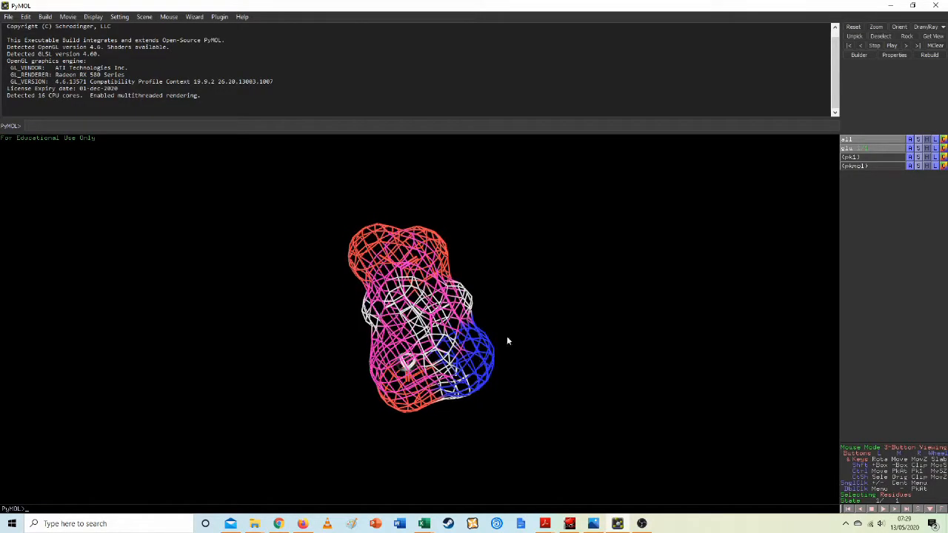
- Hide the mesh representation of the glutamate object
left_click(909, 148)
left_click(853, 226)
left_click(918, 140)
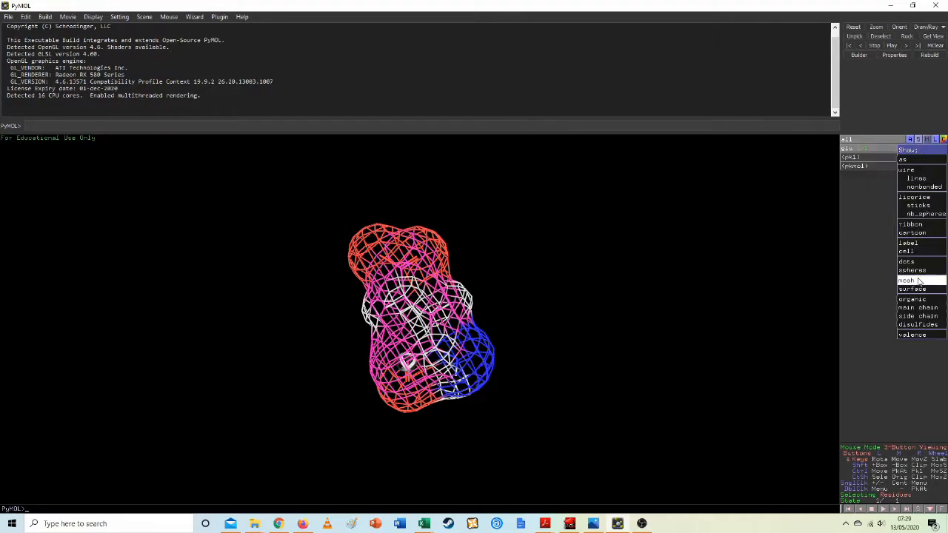
left_click(919, 281)
left_click(927, 148)
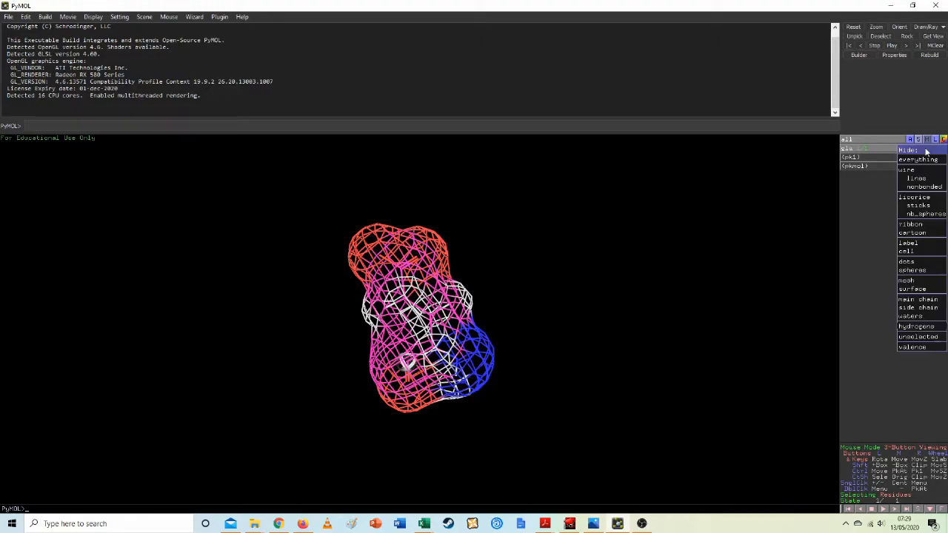
left_click(924, 282)
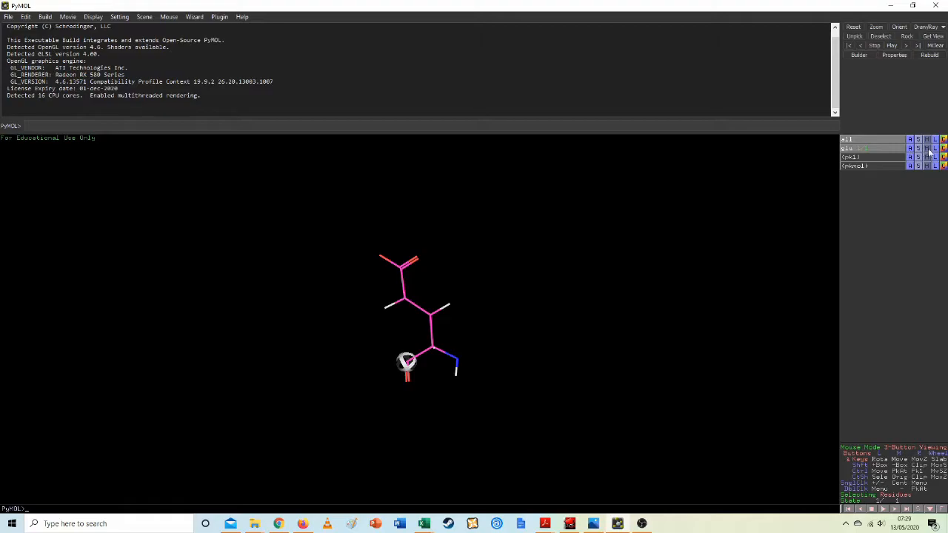
- Examine the glutamate line structure from several angles, including its side-chain carboxyl group, backbone nitrogen and carbonyl
left_click_drag(458, 353, 285, 336)
left_click_drag(363, 335, 351, 390)
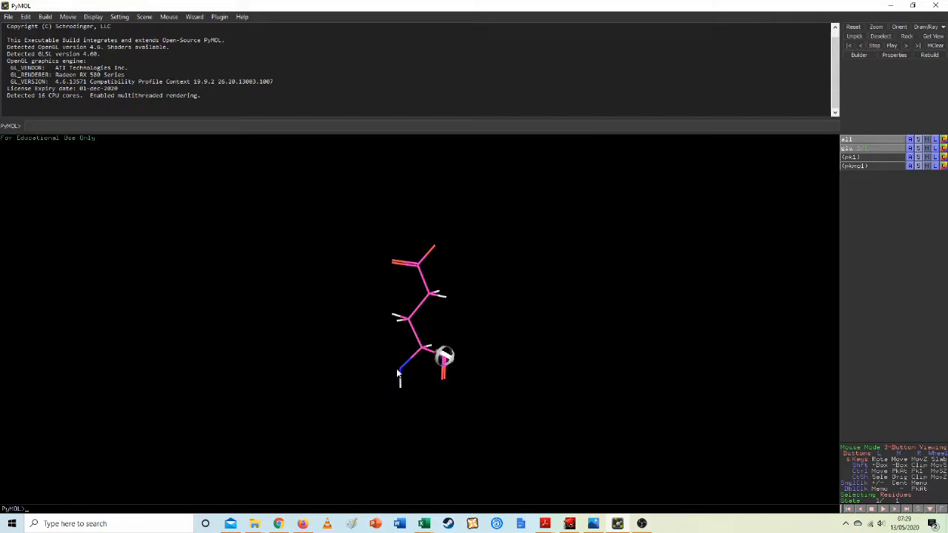
left_click_drag(410, 378, 445, 363)
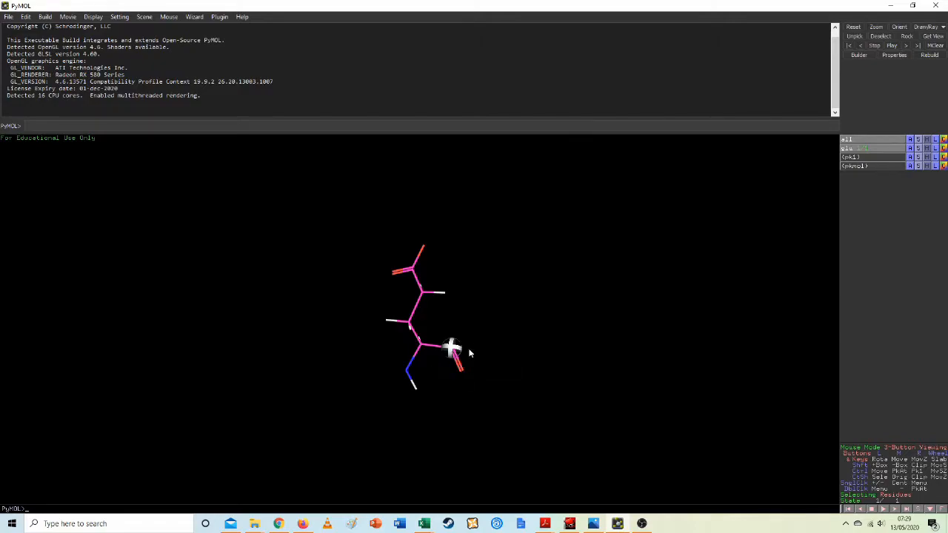
left_click_drag(458, 369, 437, 364)
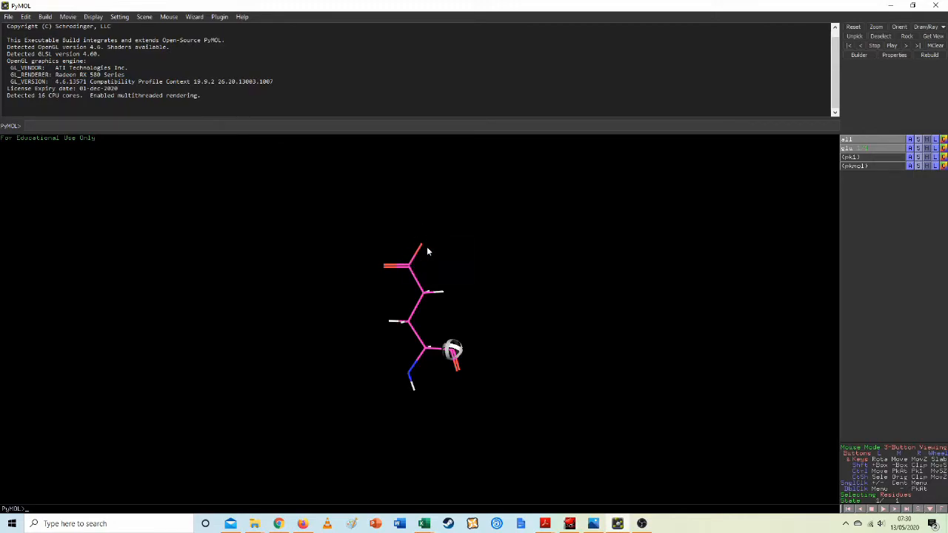
mouse_move(433, 318)
left_mouse_down()
mouse_move(464, 309)
mouse_move(435, 317)
left_mouse_up()
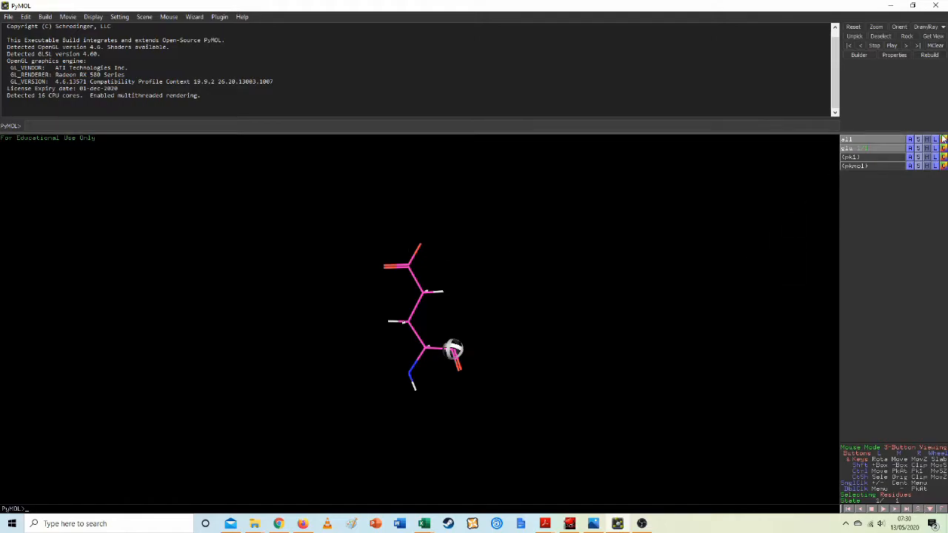
- Switch the glutamate object and the pkmol and pk1 selections to their other display state and back
left_click(890, 149)
left_click(890, 149)
left_click(880, 167)
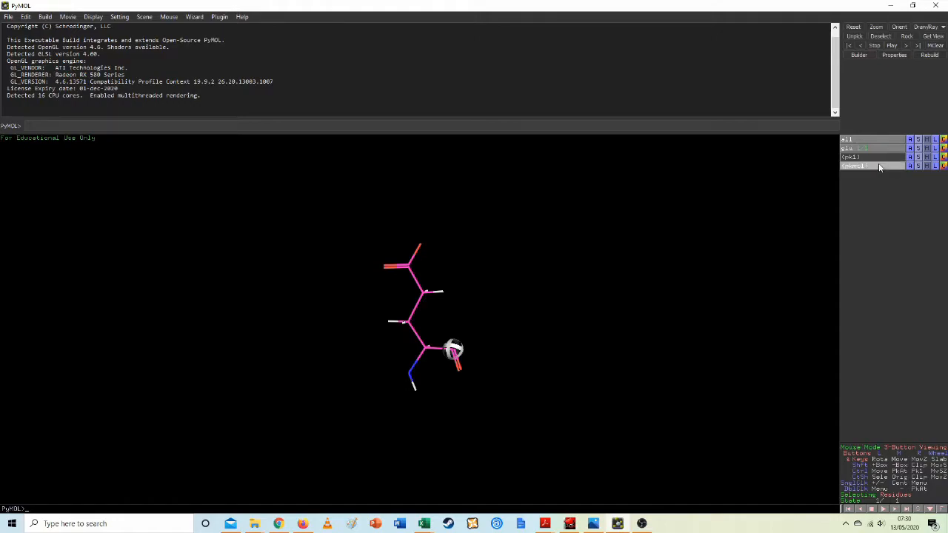
left_click(880, 167)
left_click(880, 158)
left_click(880, 159)
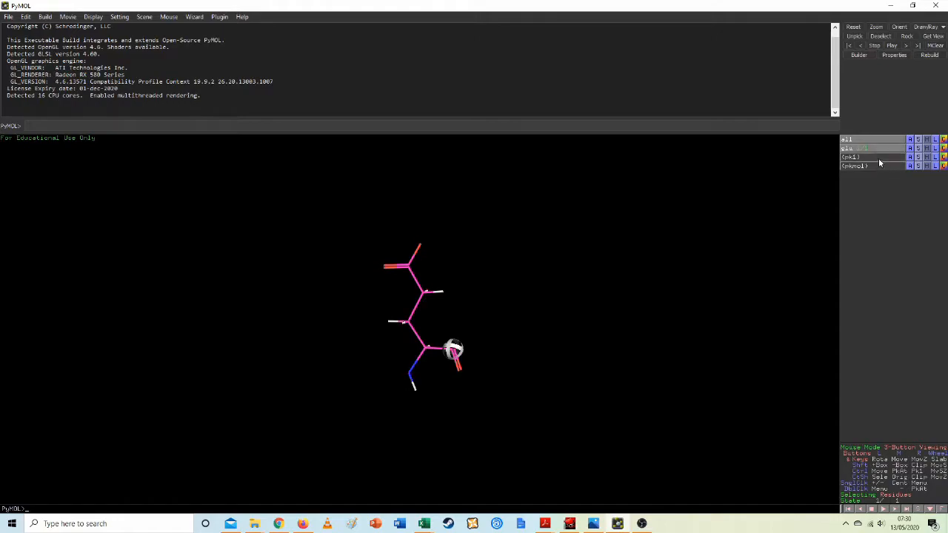
- Add the spheres representation to the glutamate object and inspect its atoms from slightly different angles
left_click(919, 150)
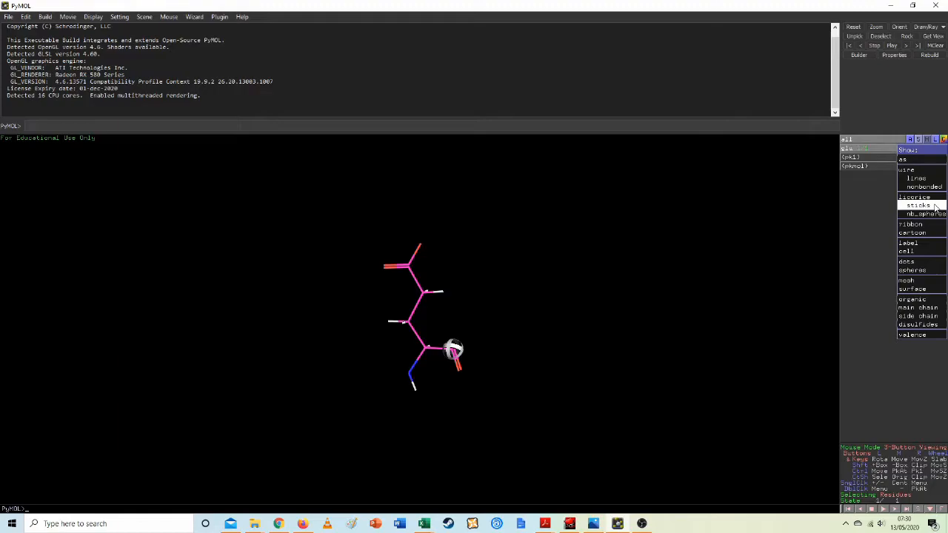
left_click(926, 272)
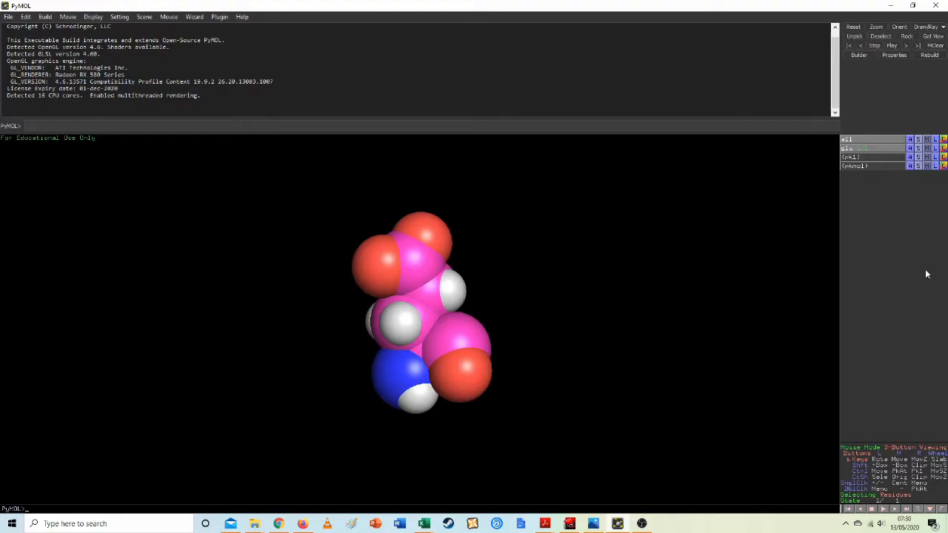
left_click_drag(383, 312, 422, 319)
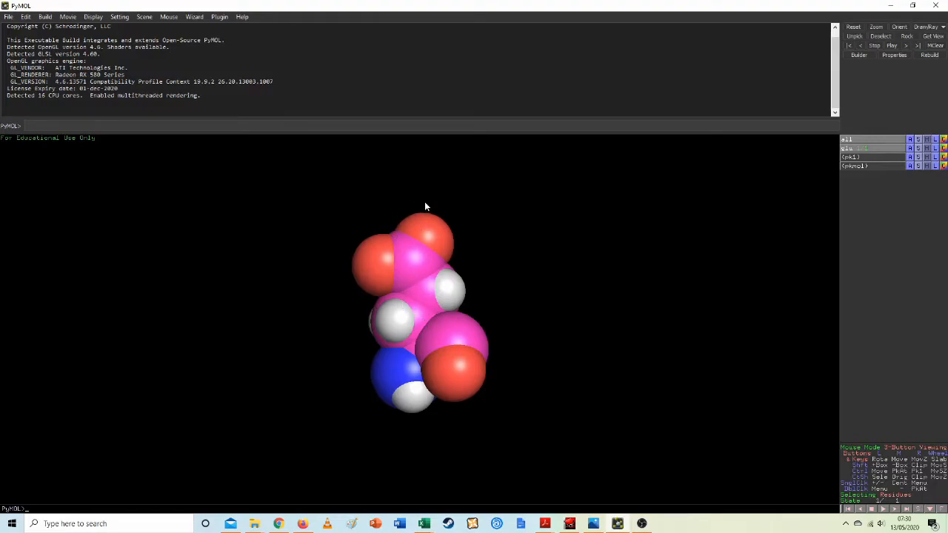
left_click_drag(447, 327, 449, 354)
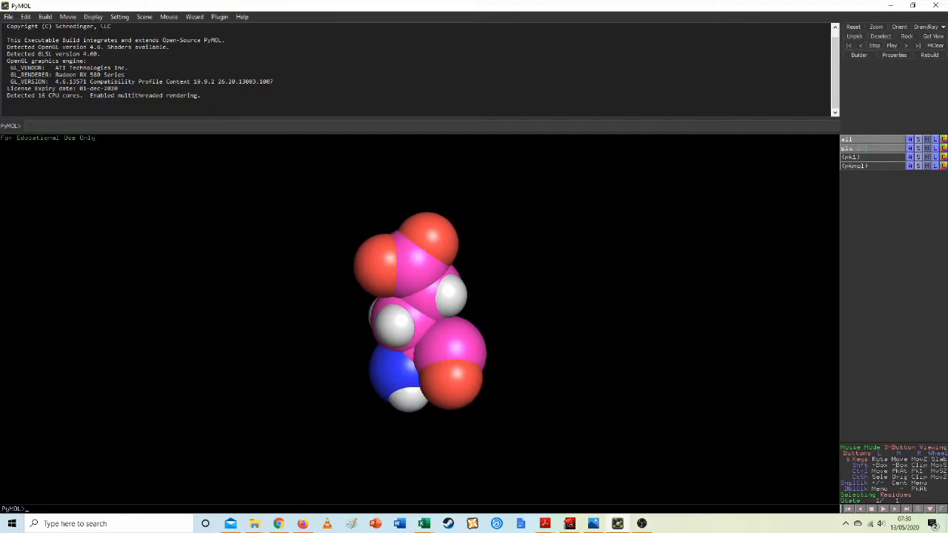
- Attach an alanine residue to the glutamate and inspect the resulting dipeptide
left_click(46, 16)
mouse_move(63, 35)
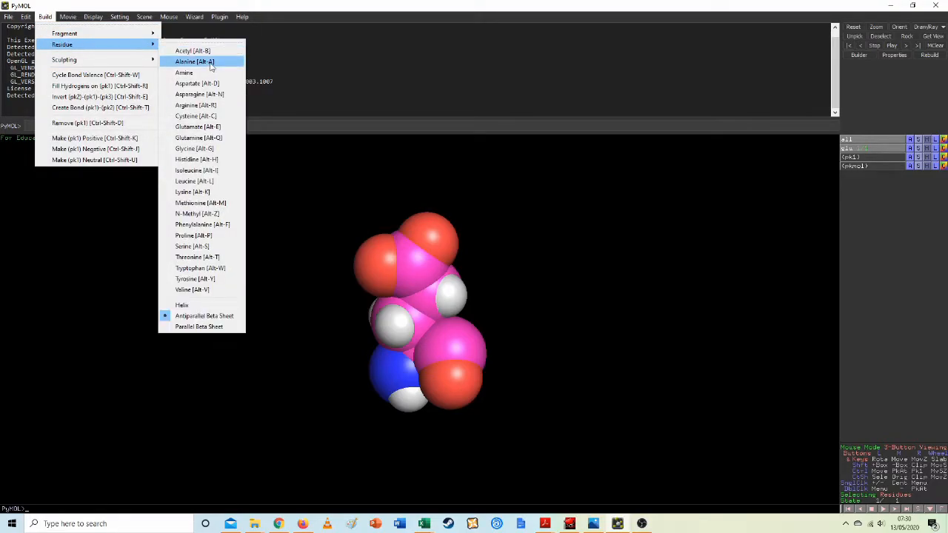
left_click(211, 63)
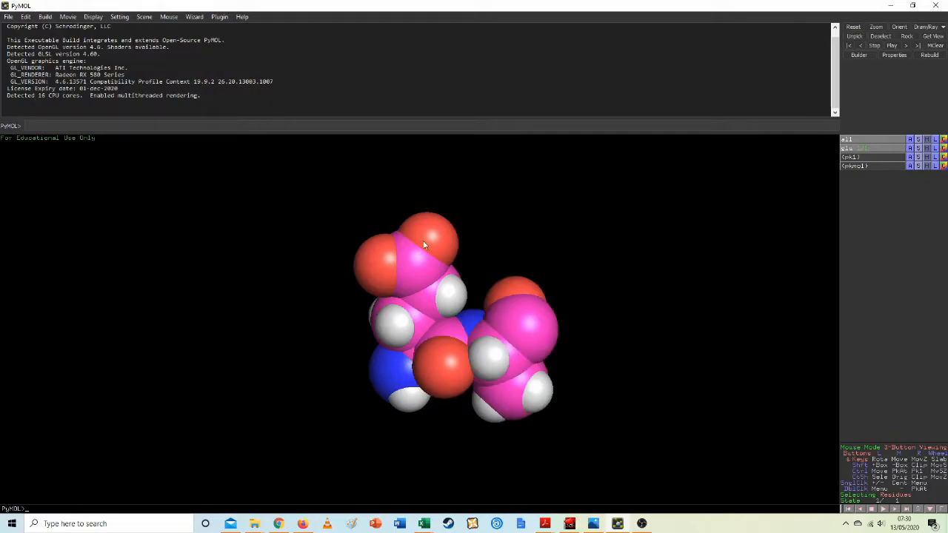
left_click_drag(521, 333, 474, 320)
mouse_move(524, 383)
left_mouse_down()
mouse_move(475, 342)
mouse_move(552, 366)
mouse_move(530, 386)
left_mouse_up()
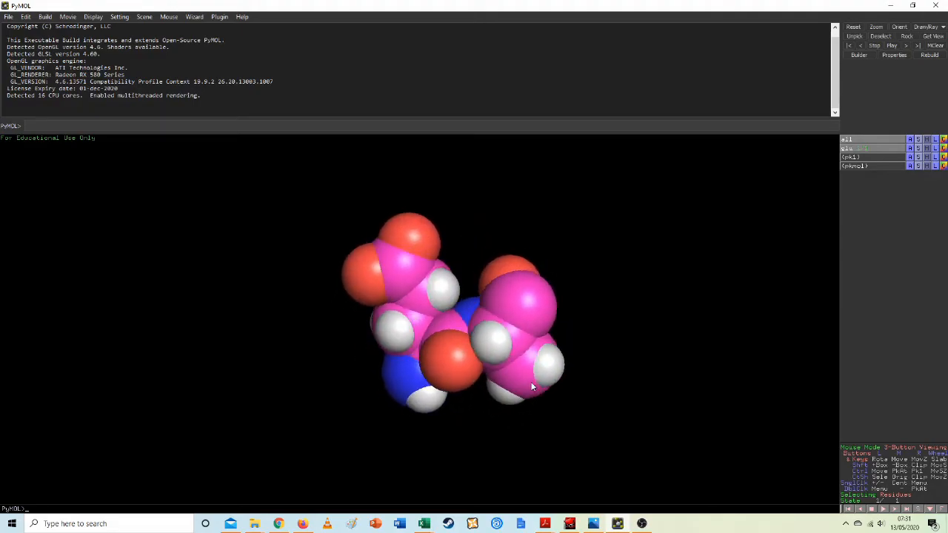
- Hide the spheres representation for all objects and inspect the dipeptide's lines and cartoon
left_click(919, 139)
left_click(928, 140)
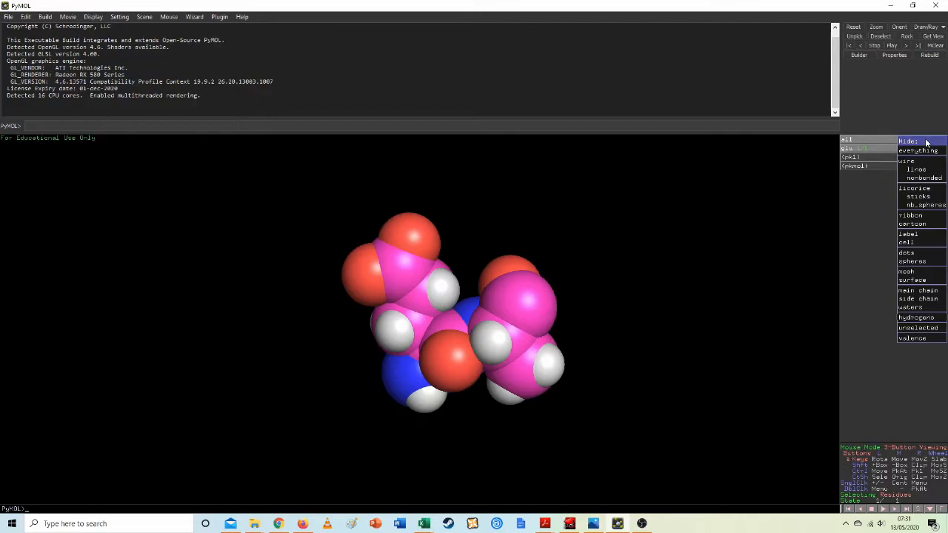
left_click(925, 261)
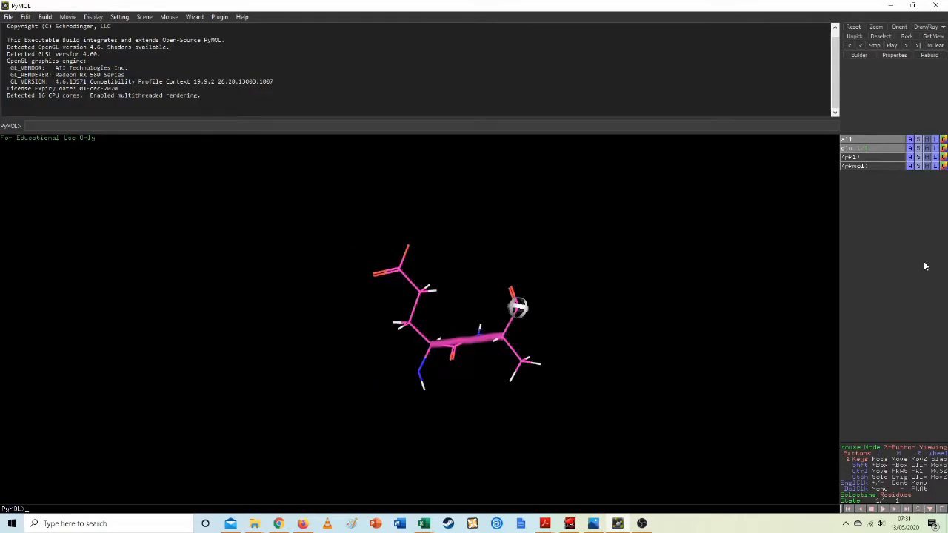
left_click_drag(494, 337, 430, 391)
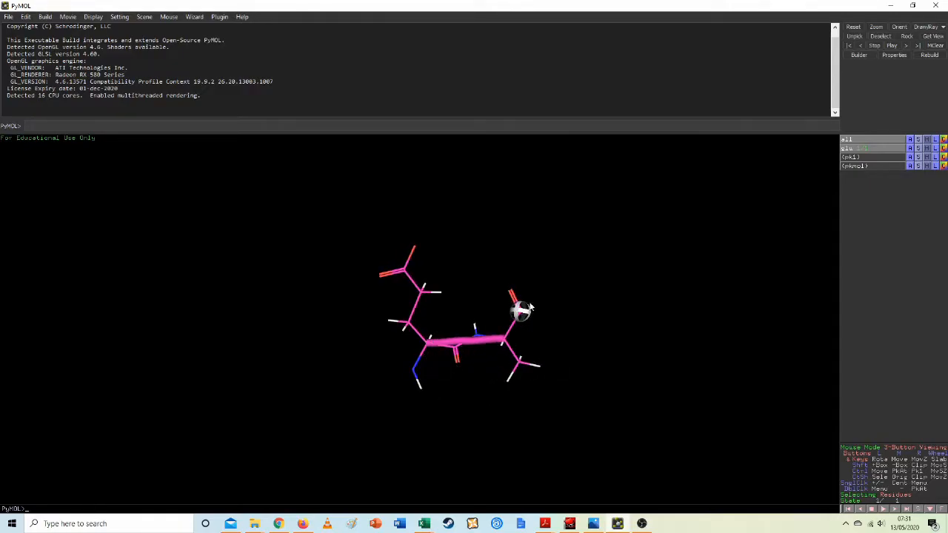
left_click_drag(504, 346, 542, 350)
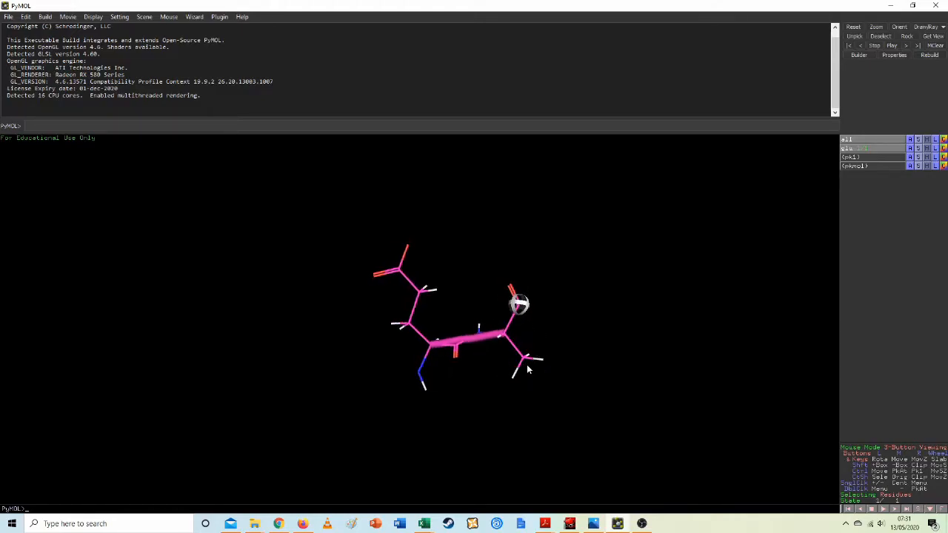
- Attach a lysine residue to the glutamate-alanine chain, inspect the tripeptide and display its one-letter sequence
left_click(43, 17)
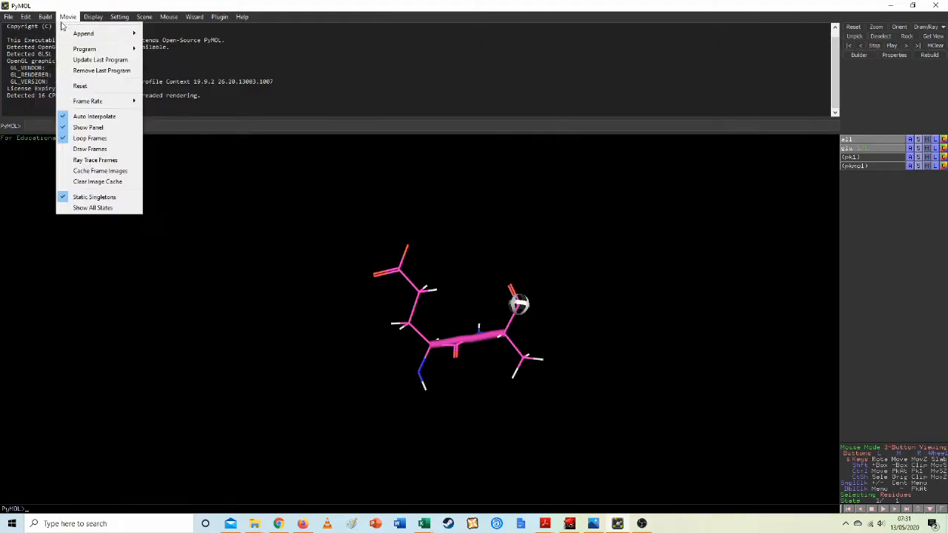
mouse_move(51, 45)
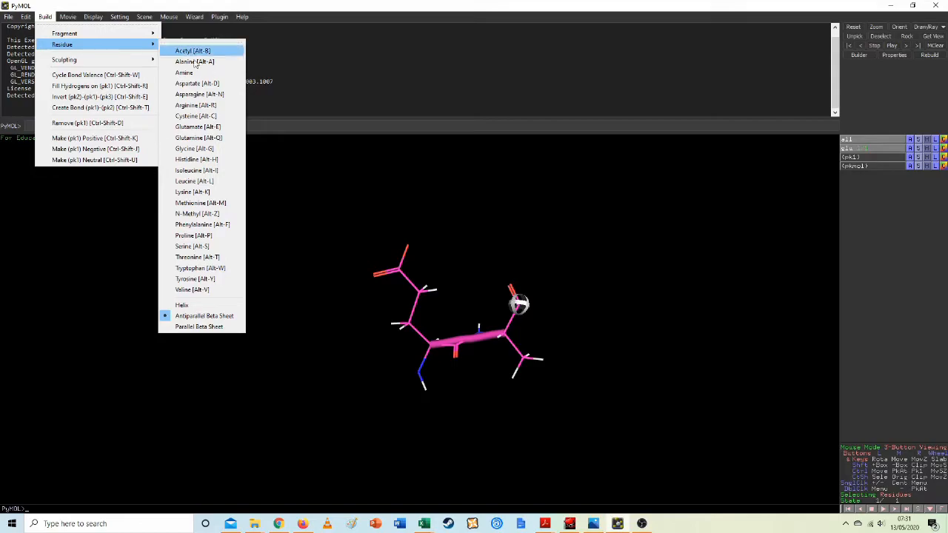
left_click(199, 192)
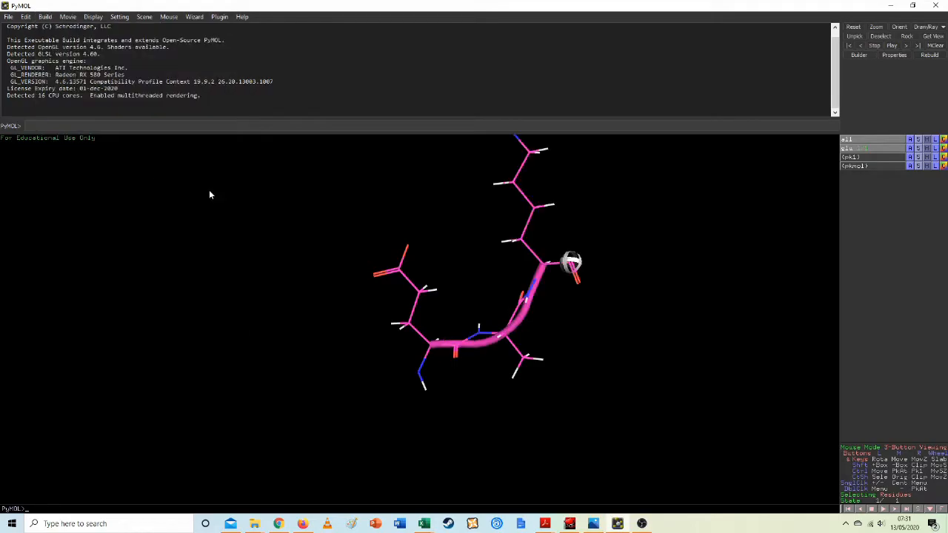
left_click_drag(496, 358, 538, 375)
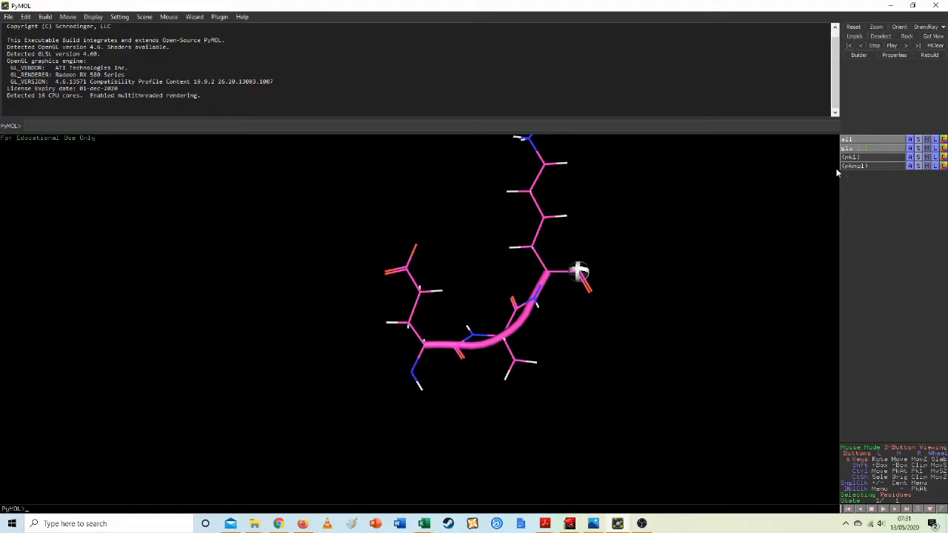
left_click_drag(514, 298, 474, 372)
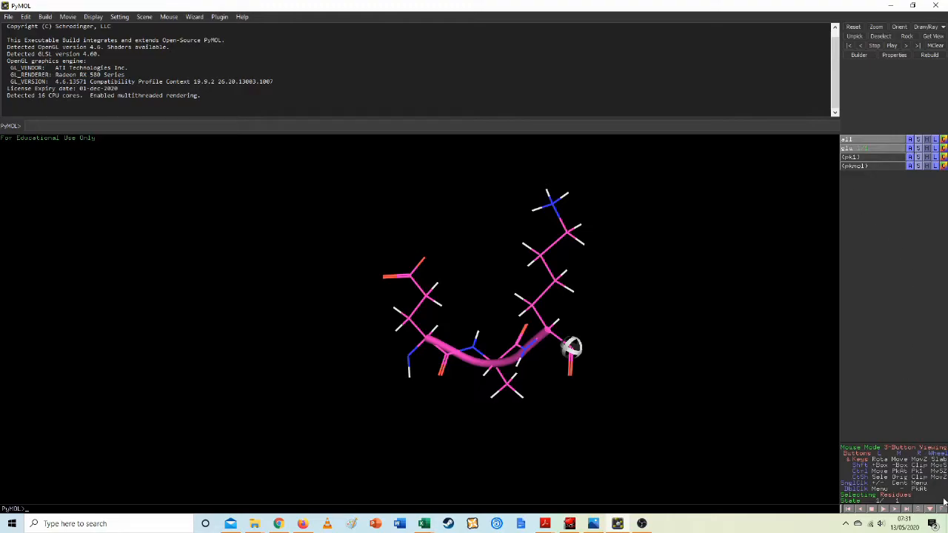
left_click(919, 511)
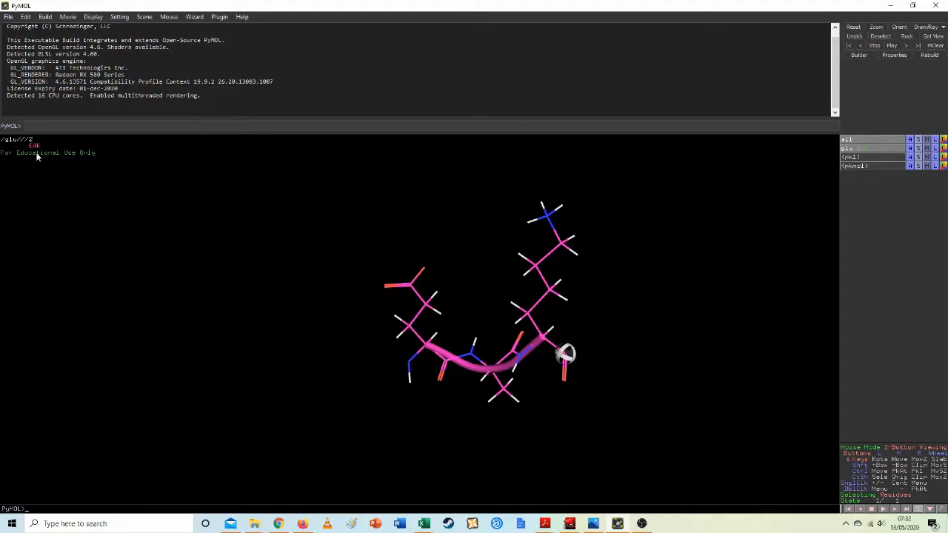
- Switch to Chrome, look up glutamic acid, alanine and lysine in the single-letter amino acid code table, and return to PyMOL
left_click(280, 524)
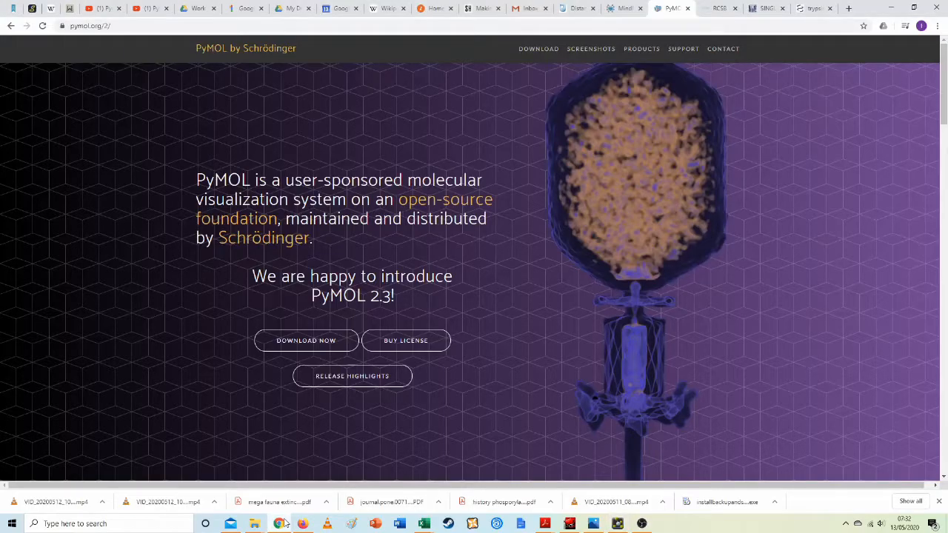
left_click(712, 8)
left_click(763, 8)
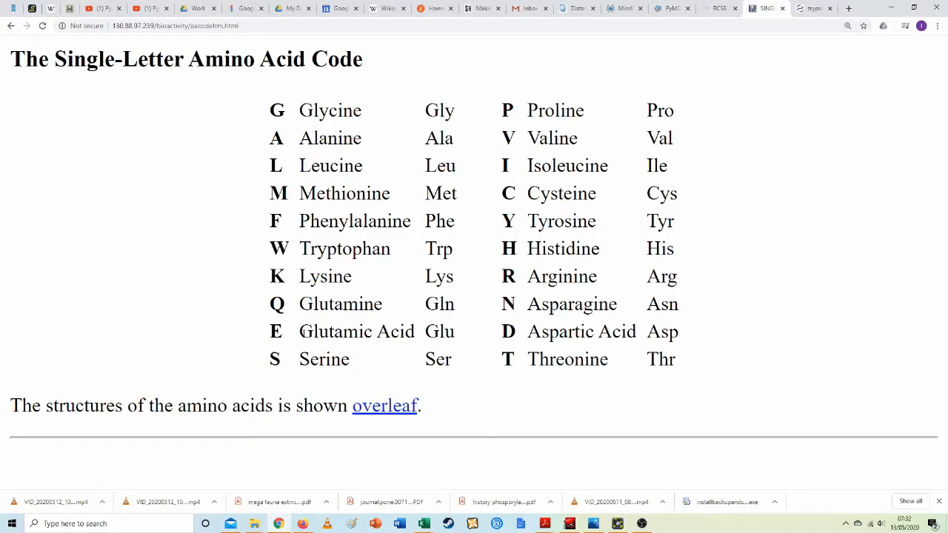
left_click_drag(302, 332, 416, 334)
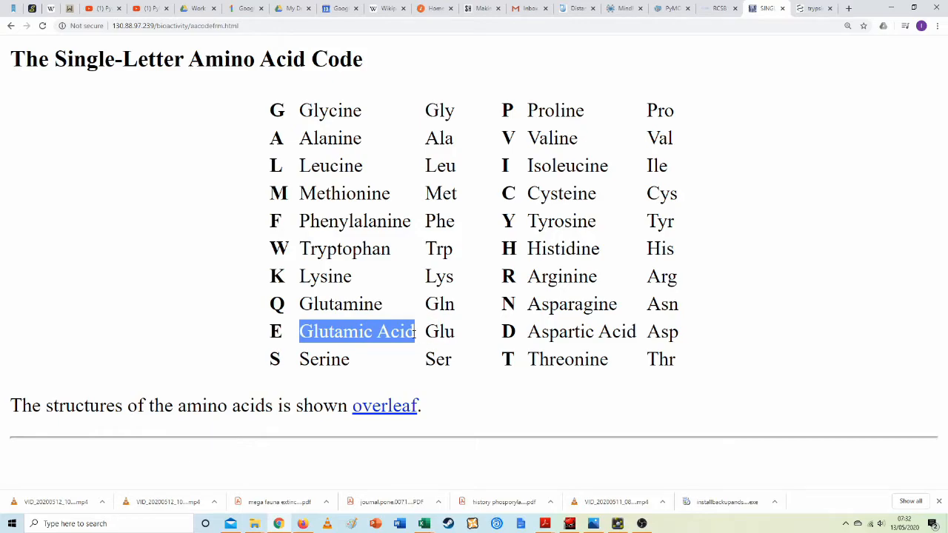
left_click_drag(299, 139, 381, 146)
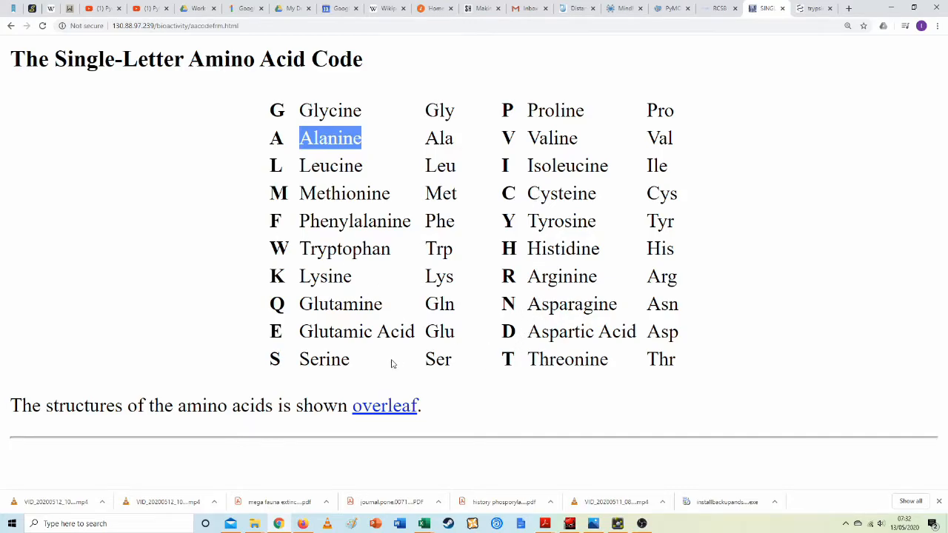
double_click(326, 276)
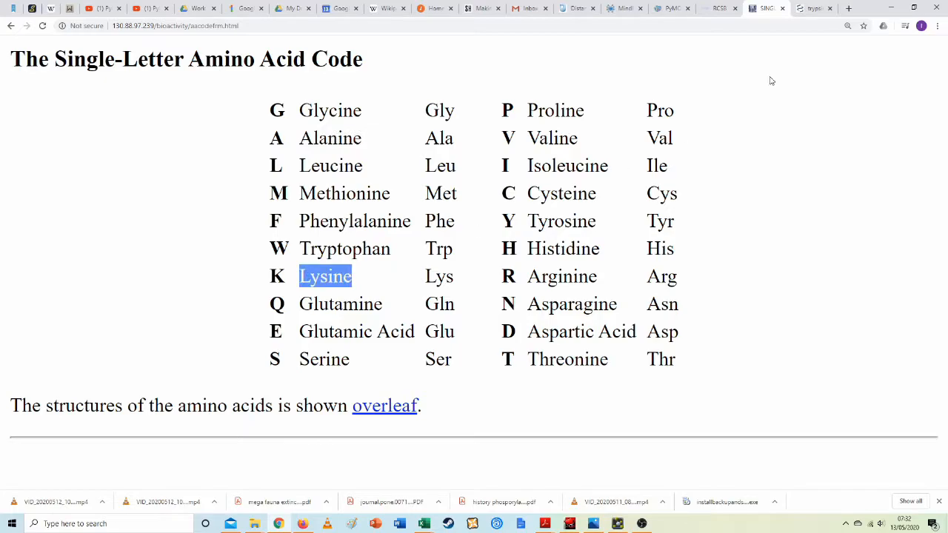
left_click(891, 6)
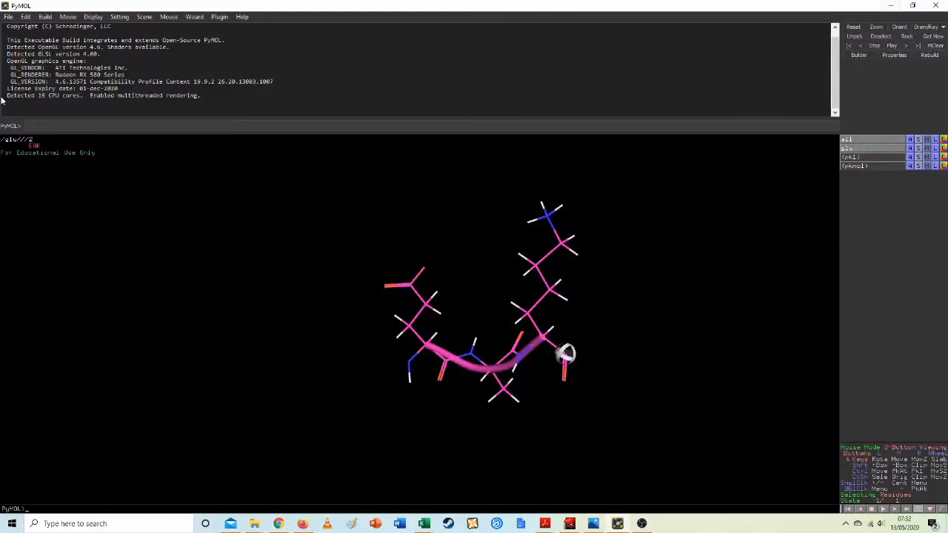
- Select and deselect the first residue in the sequence, and add the mesh representation to all objects
left_click(31, 146)
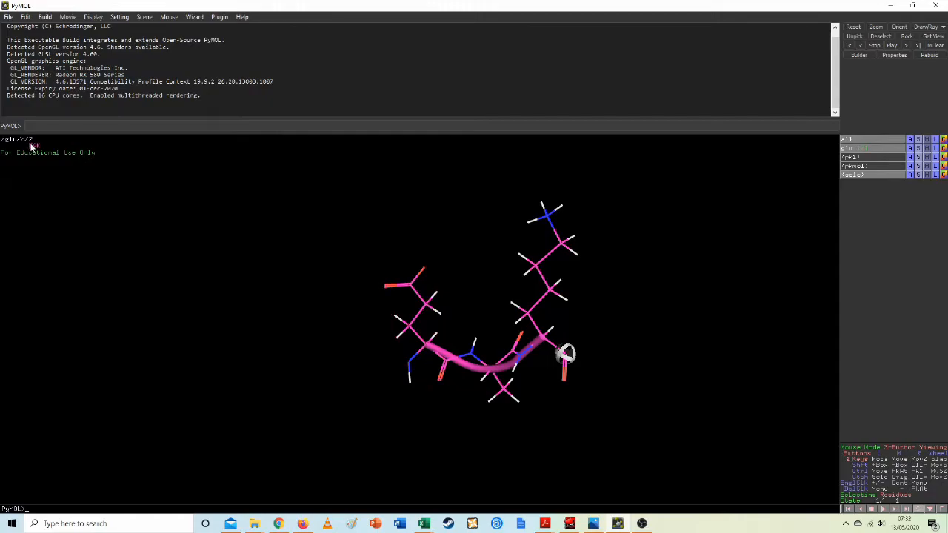
left_click(31, 146)
left_click(917, 140)
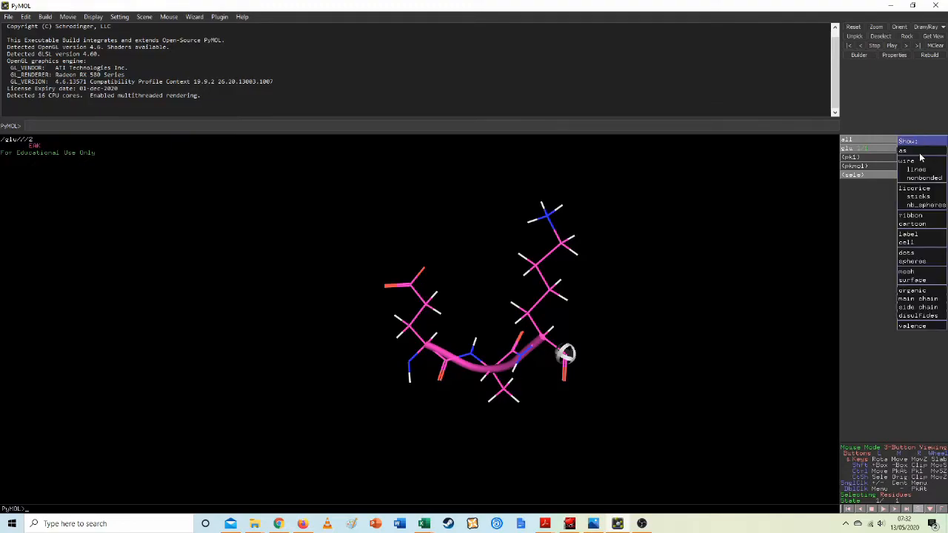
left_click(923, 273)
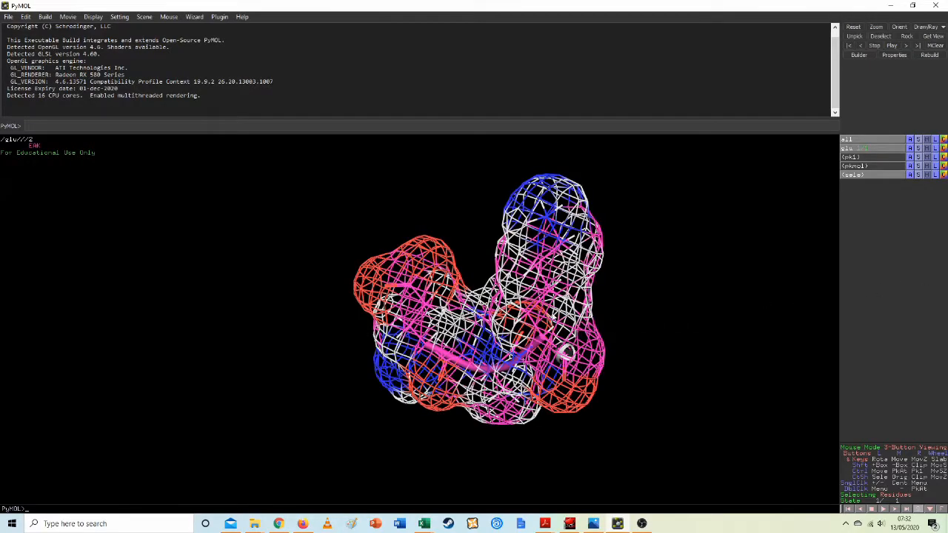
left_click_drag(519, 358, 577, 358)
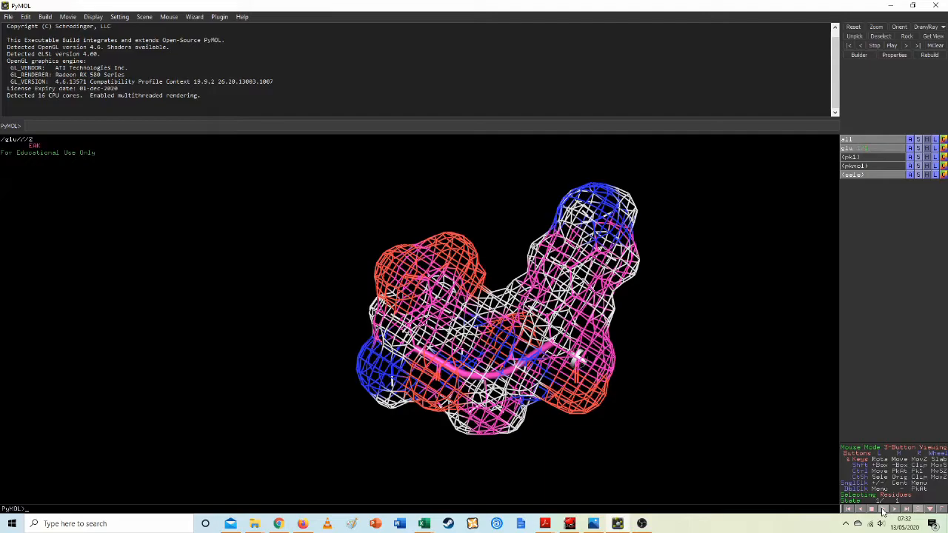
- Turn on Auto-Sculpting for the meshed tripeptide
left_click(77, 18)
mouse_move(55, 20)
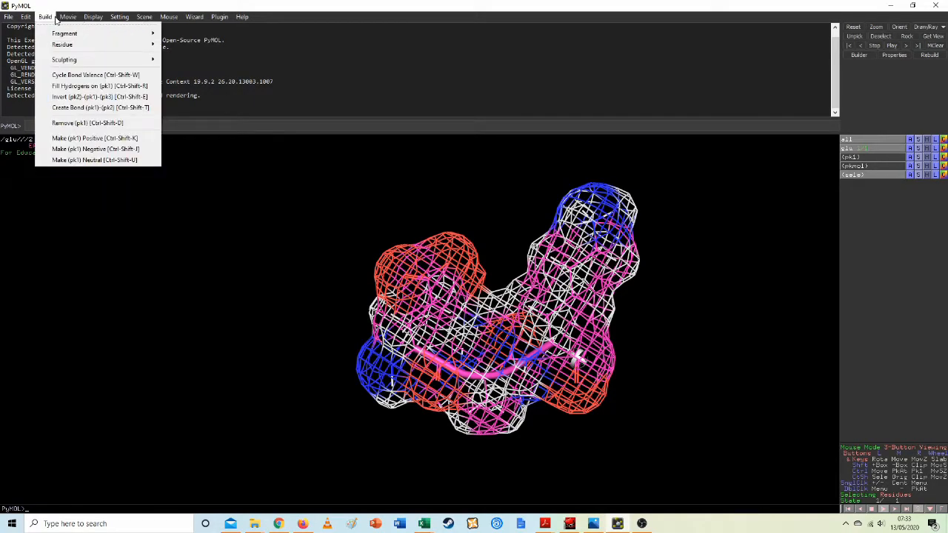
mouse_move(64, 61)
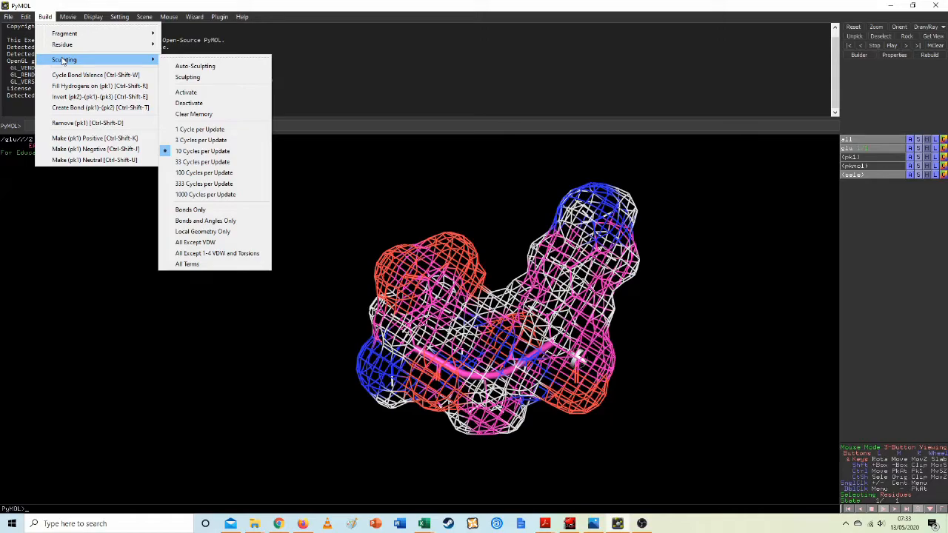
left_click(207, 68)
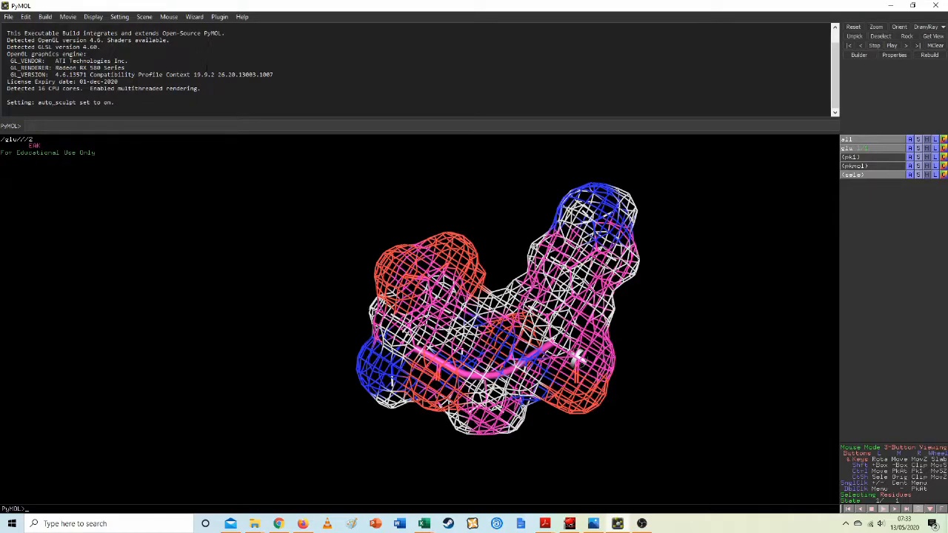
mouse_move(527, 327)
left_mouse_down()
mouse_move(531, 312)
mouse_move(505, 320)
mouse_move(518, 338)
mouse_move(527, 326)
mouse_move(507, 321)
mouse_move(525, 320)
mouse_move(517, 318)
left_mouse_up()
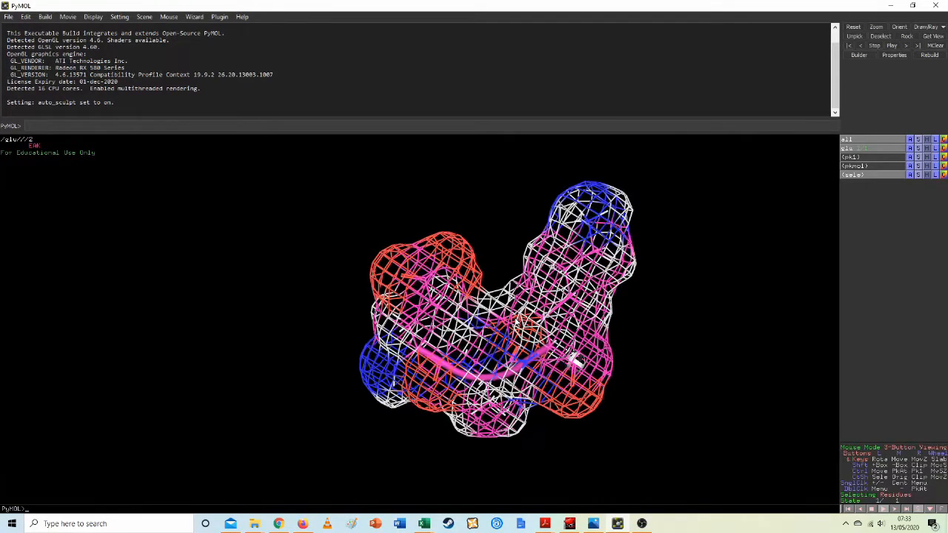
- Activate sculpting for all objects and check the mesh from a slightly different angle
mouse_move(66, 21)
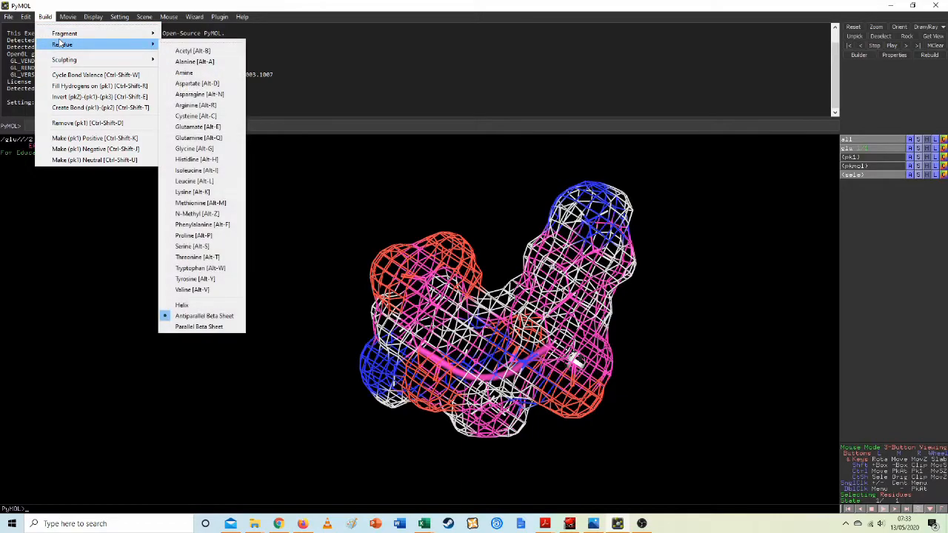
mouse_move(67, 61)
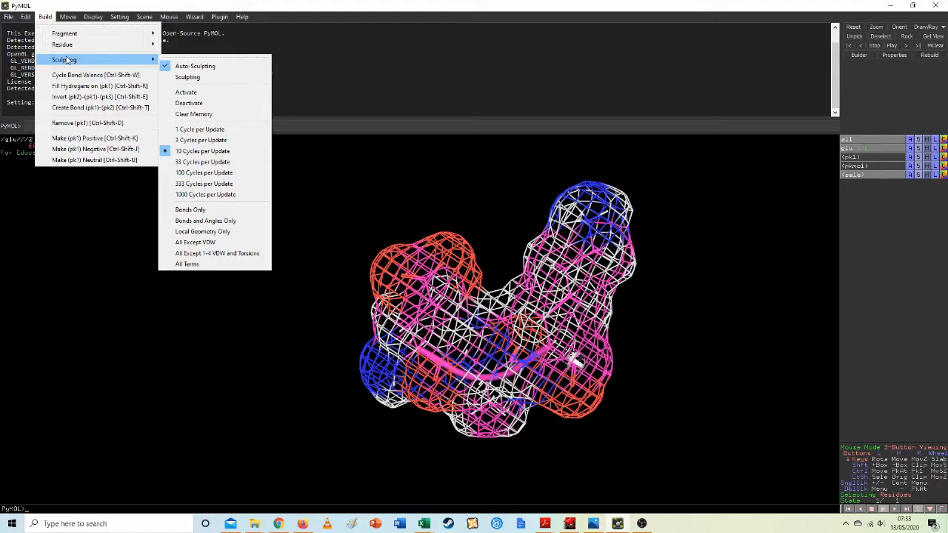
left_click(197, 92)
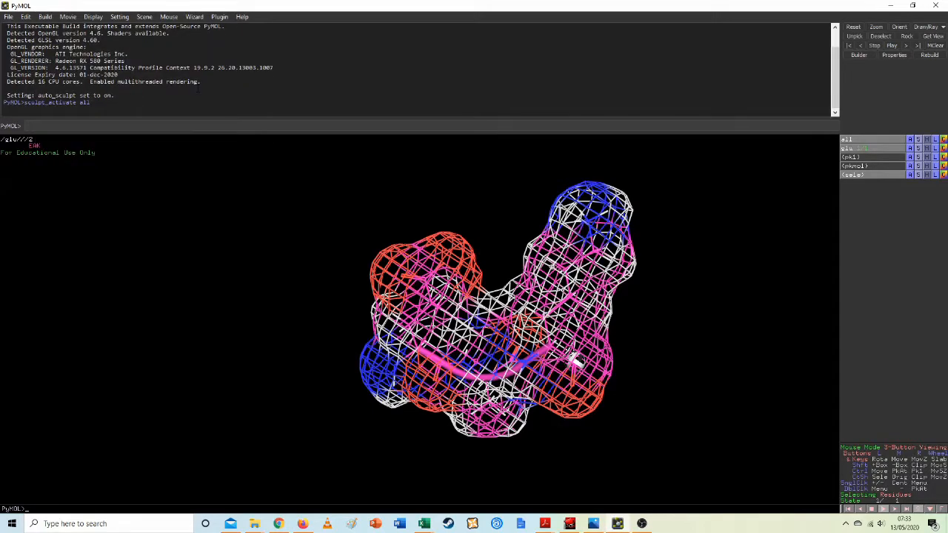
mouse_move(408, 287)
left_mouse_down()
mouse_move(372, 248)
mouse_move(404, 290)
mouse_move(395, 288)
left_mouse_up()
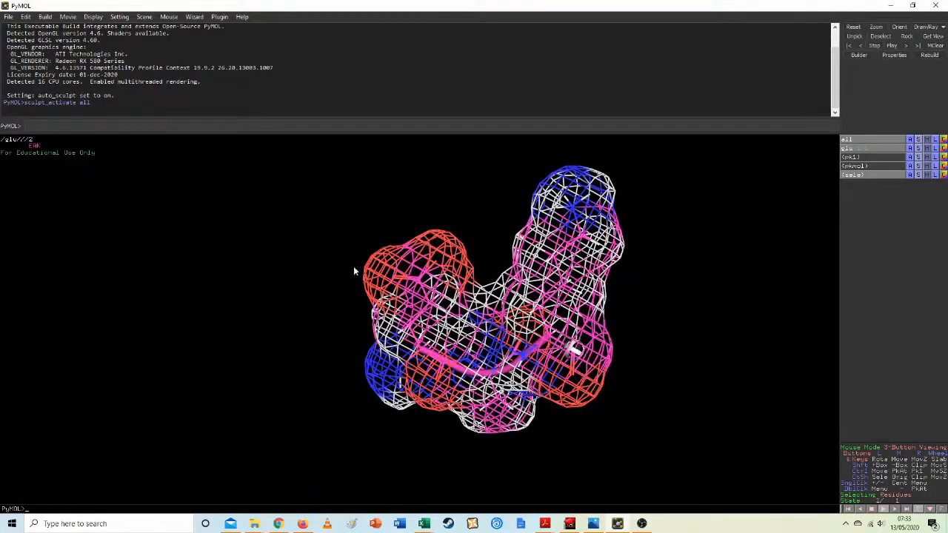
left_click(45, 16)
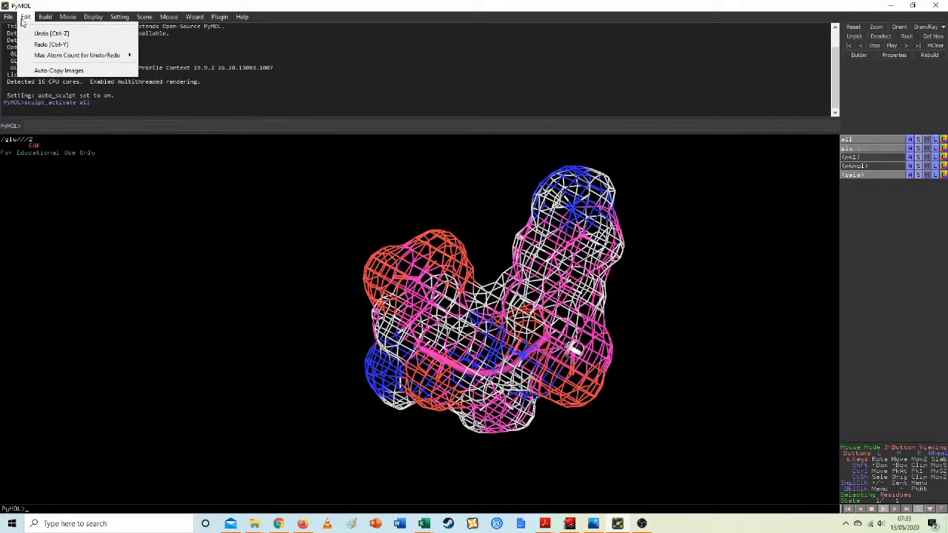
mouse_move(67, 16)
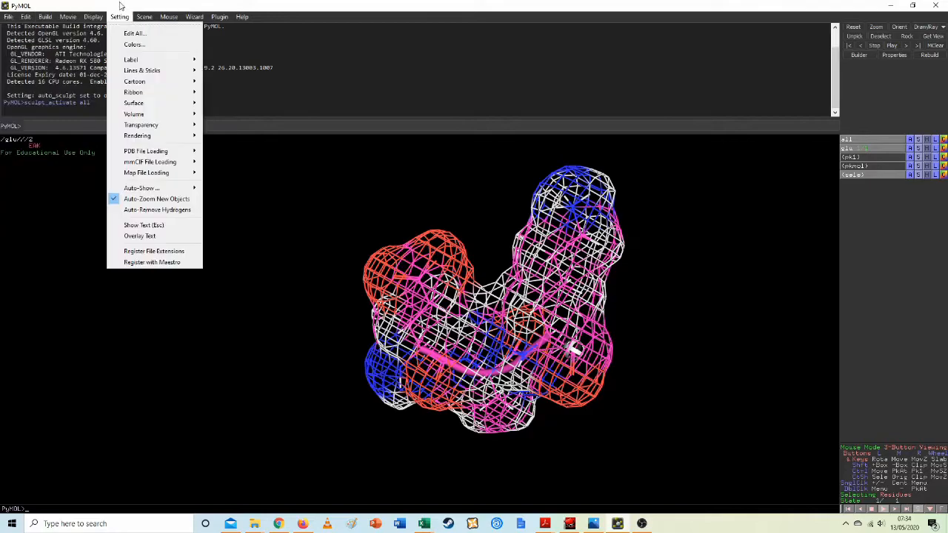
left_click(248, 11)
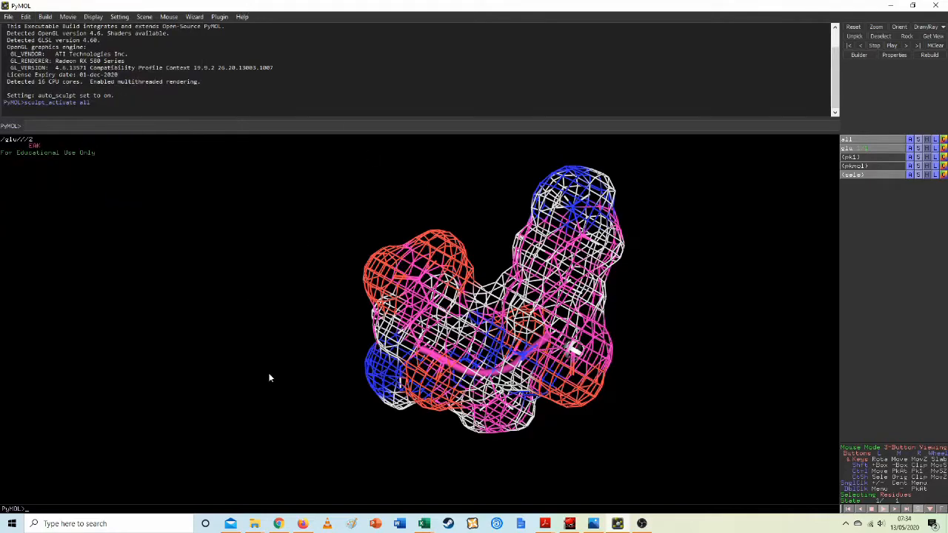
- Inspect the tripeptide's mesh from several angles and add the spheres representation to all objects
left_click_drag(597, 215, 606, 248)
left_click_drag(590, 335, 557, 340)
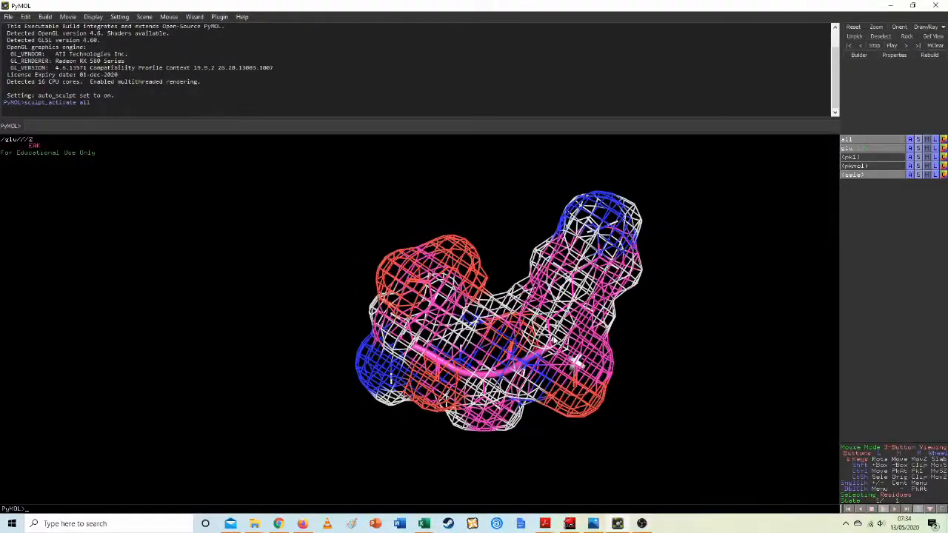
mouse_move(584, 259)
left_mouse_down()
mouse_move(602, 235)
mouse_move(598, 264)
left_mouse_up()
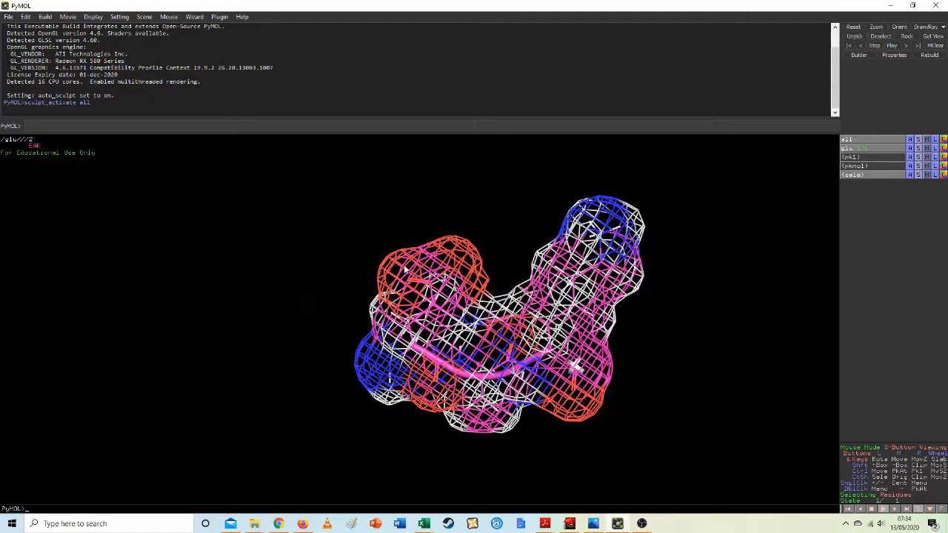
left_click_drag(487, 381, 487, 359)
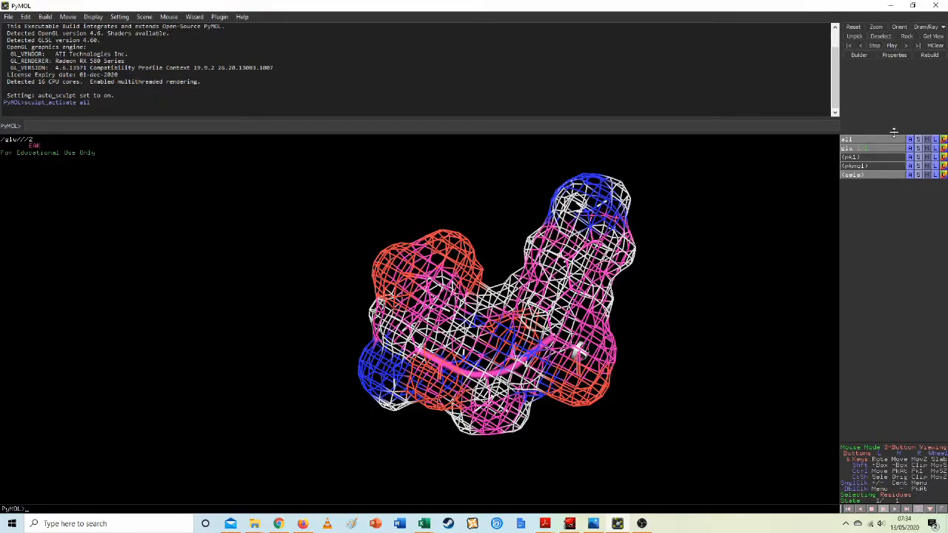
left_click(919, 146)
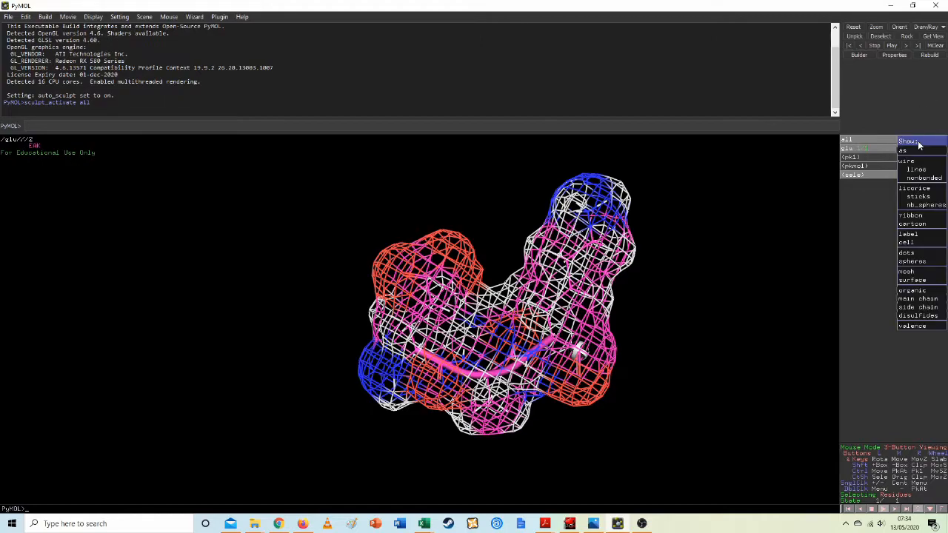
left_click(914, 260)
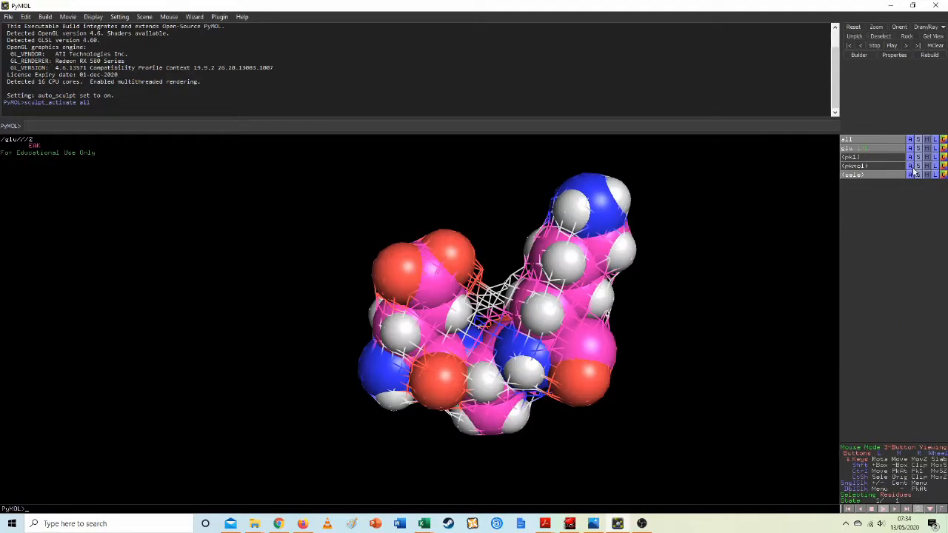
- Hide the mesh representation for all objects, leaving the spheres displayed
left_click(927, 149)
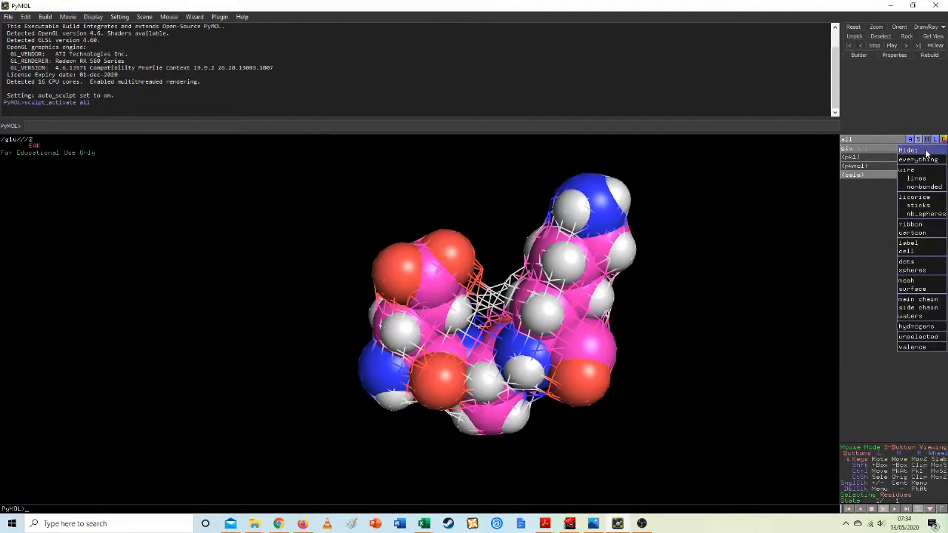
left_click(927, 141)
left_click(927, 140)
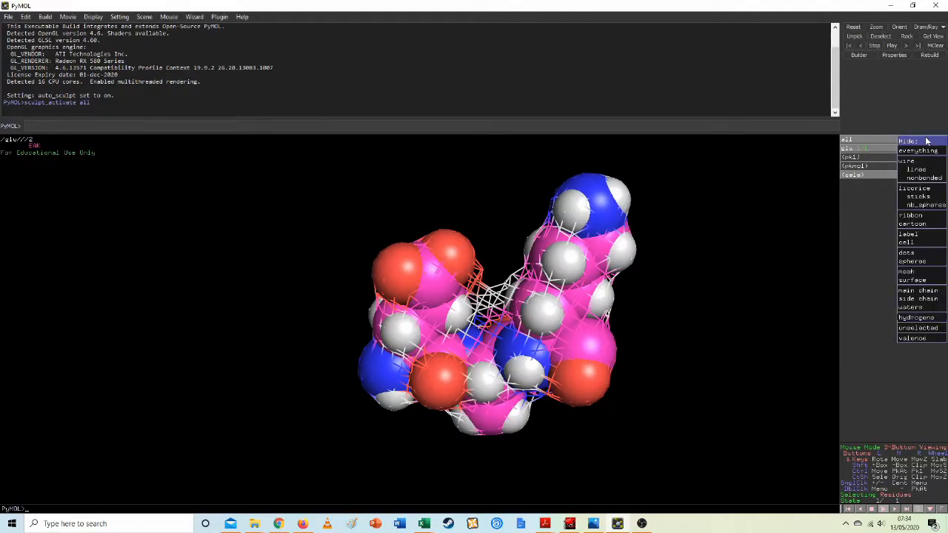
left_click(928, 275)
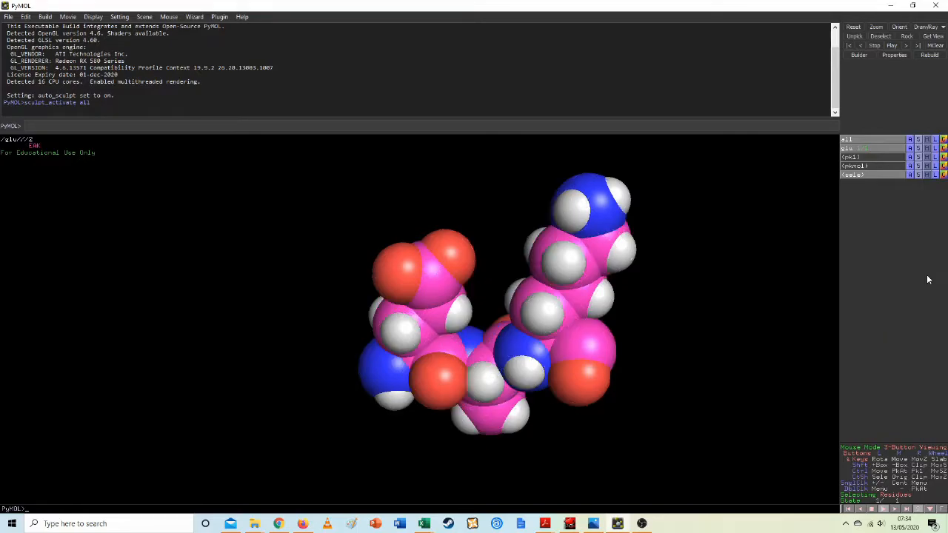
- Inspect the tripeptide's space-filling spheres from several angles and review the residues available for building
left_click(919, 140)
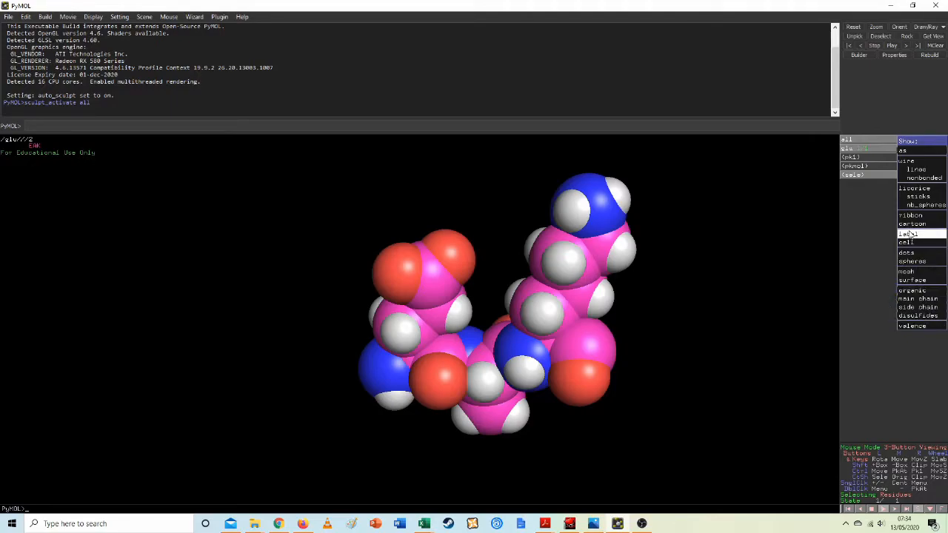
left_click(872, 239)
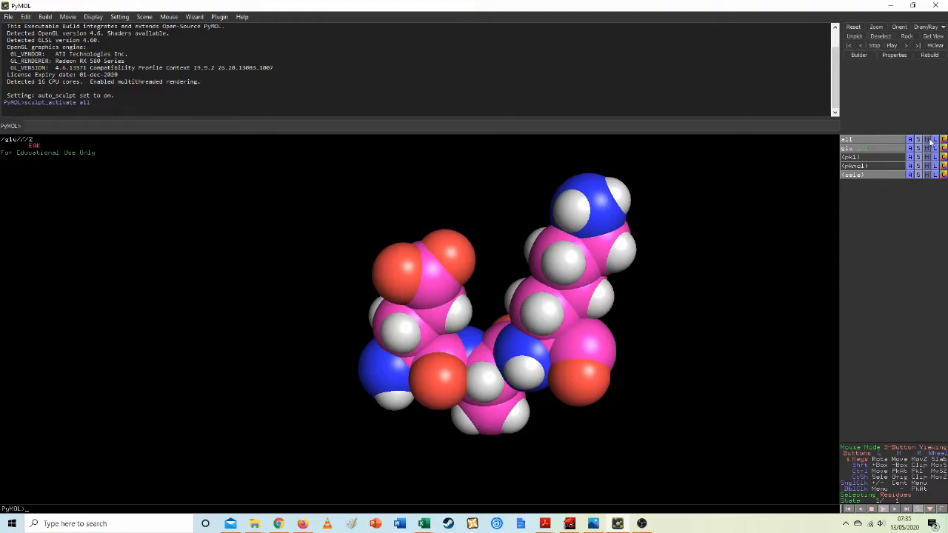
left_click_drag(555, 326, 457, 300)
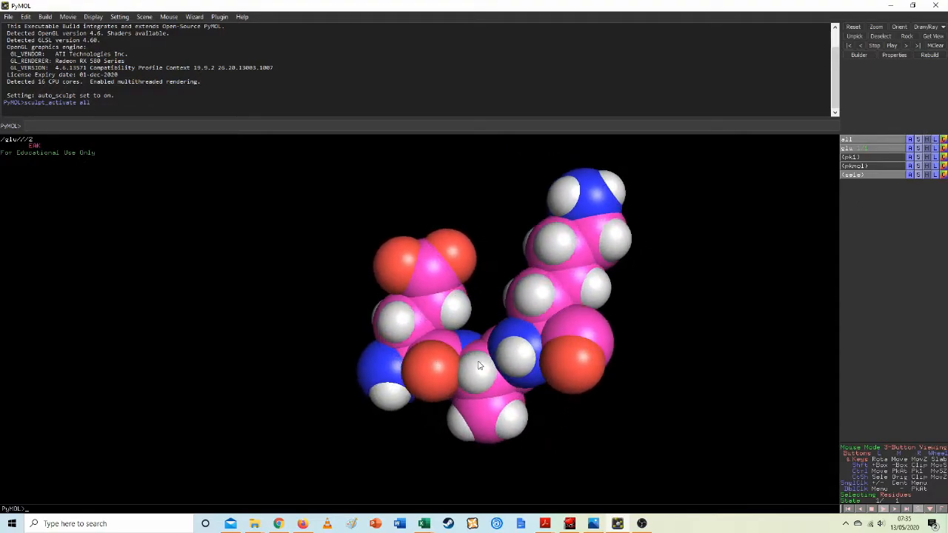
left_click_drag(501, 406, 520, 403)
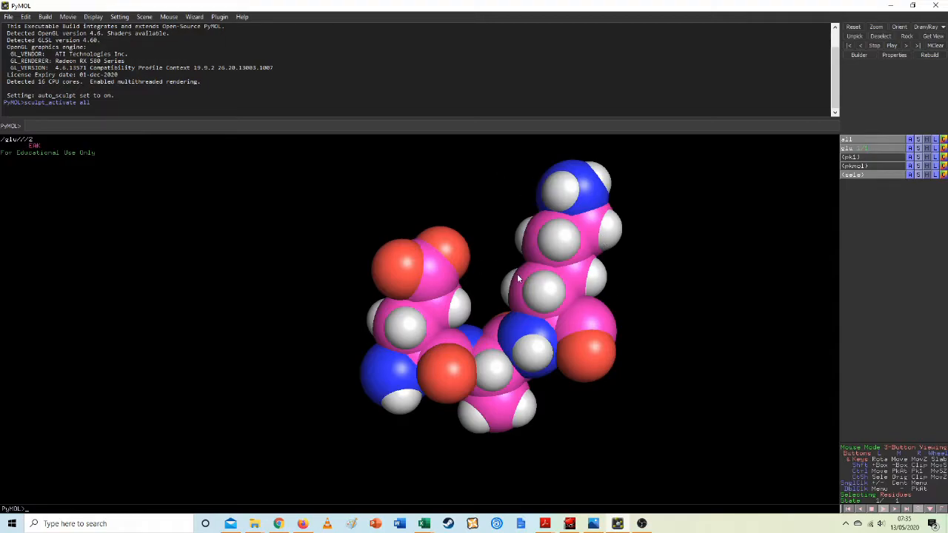
left_click_drag(565, 307, 549, 338)
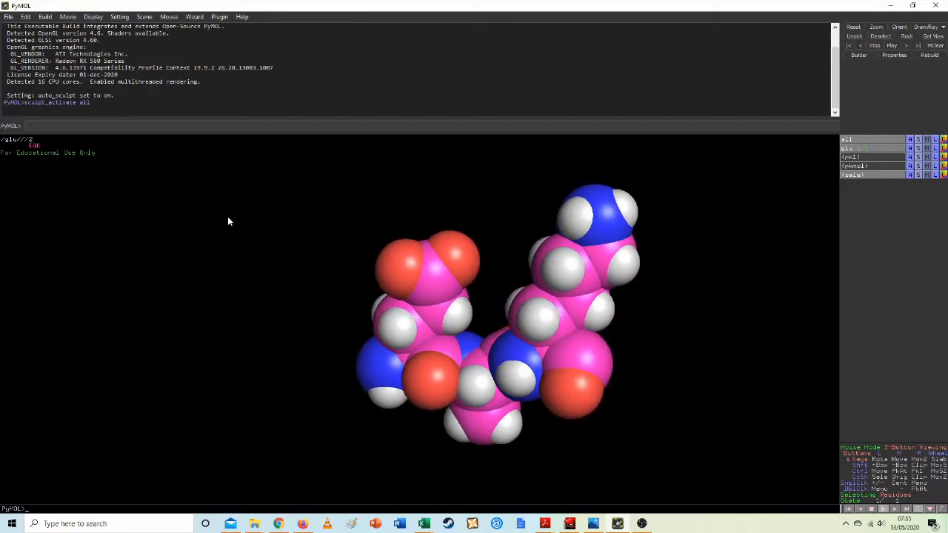
left_click(45, 17)
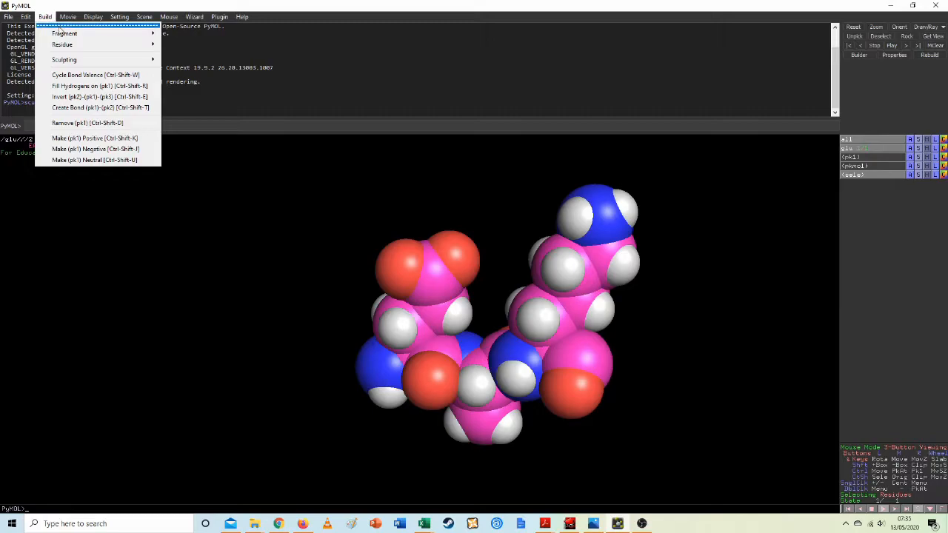
mouse_move(100, 44)
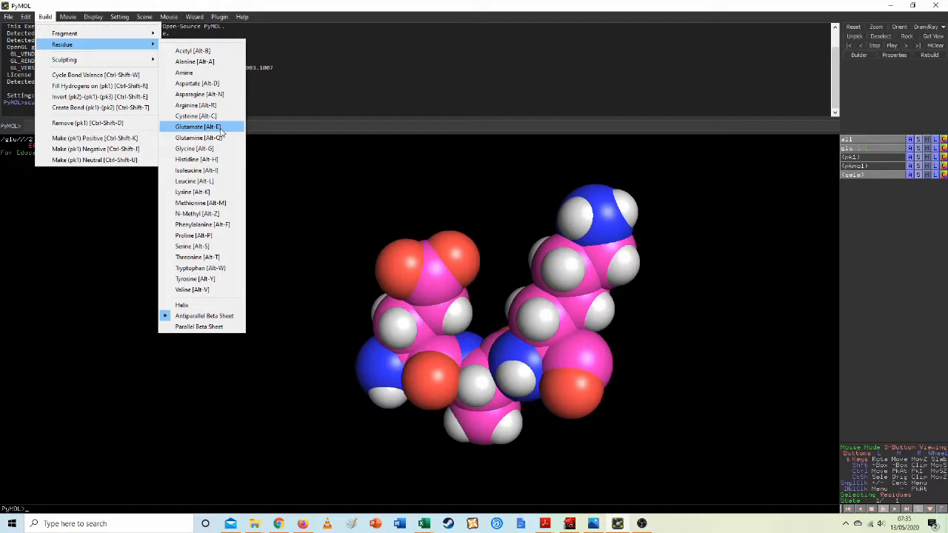
left_click(425, 181)
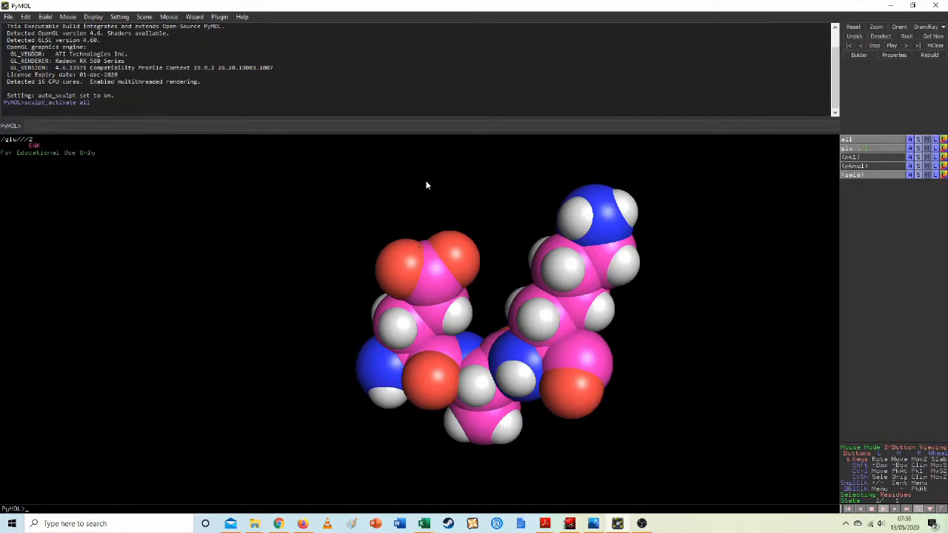
left_click_drag(627, 283, 520, 345)
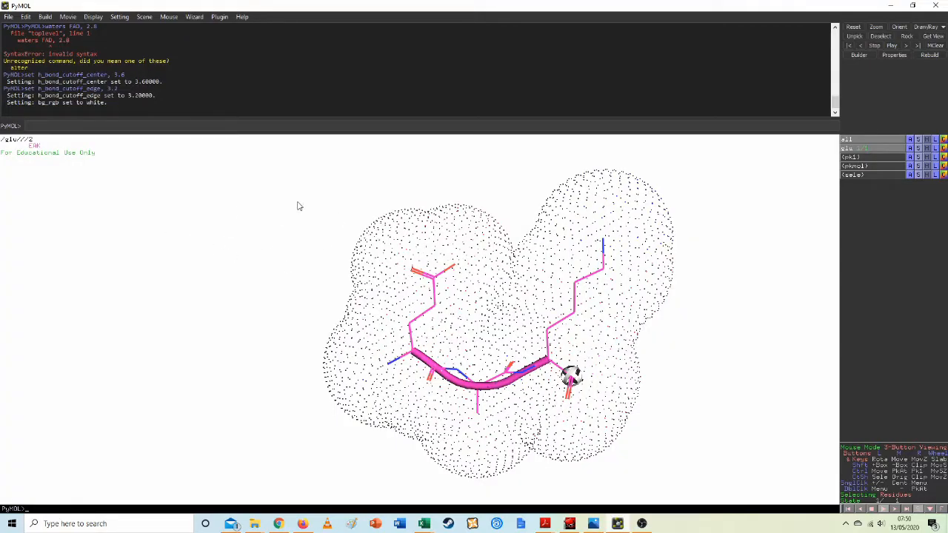
- Check the background display options and examine the tripeptide's cartoon, side chains and surrounding dot surface from several angles
left_click(92, 17)
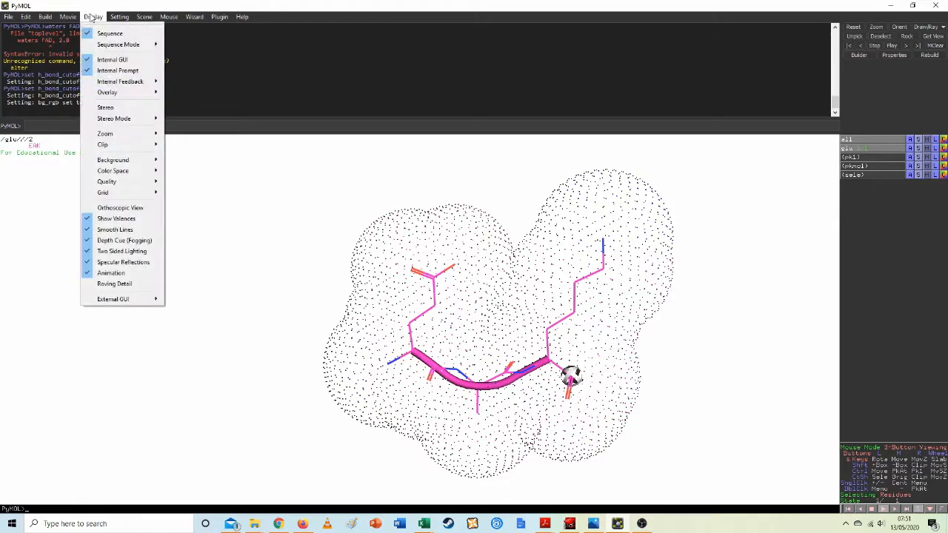
mouse_move(119, 15)
mouse_move(118, 160)
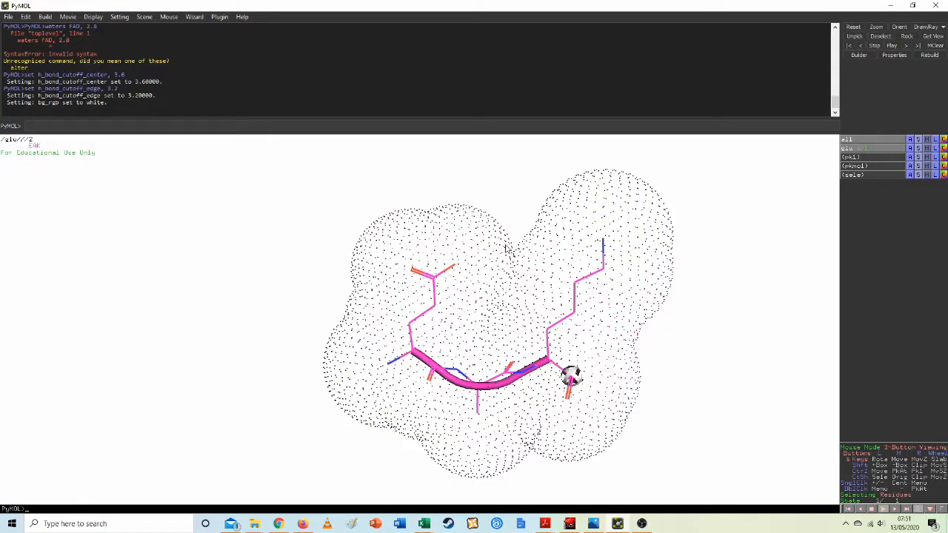
left_click_drag(445, 346, 495, 308)
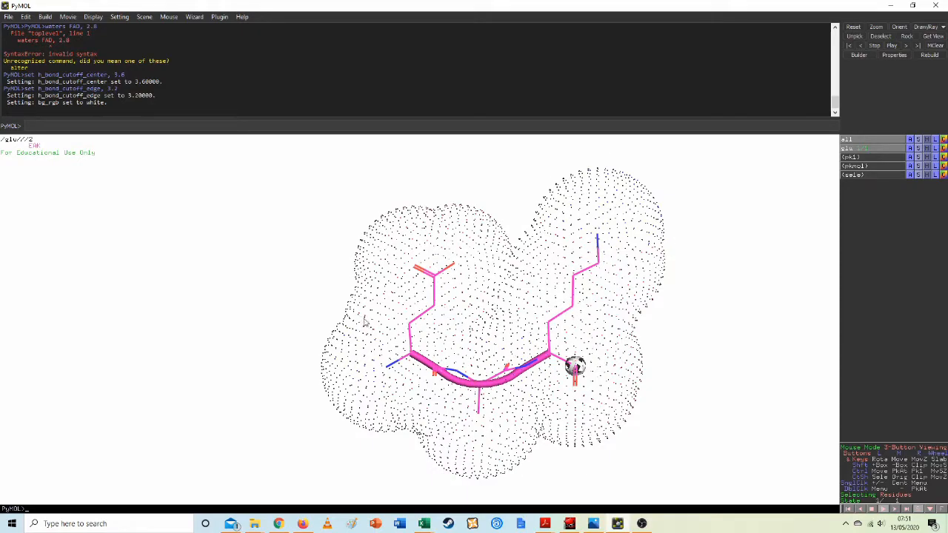
left_click_drag(499, 315, 497, 328)
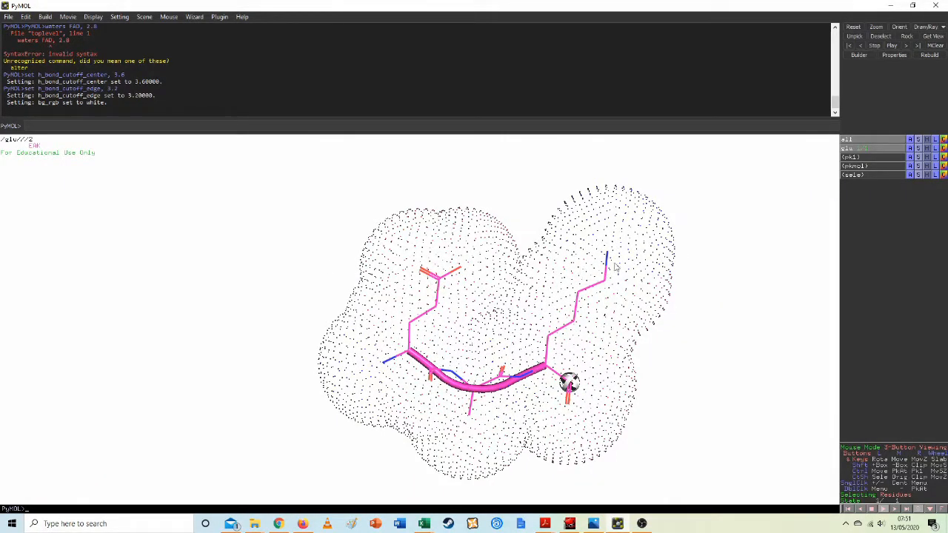
left_click_drag(528, 374, 528, 346)
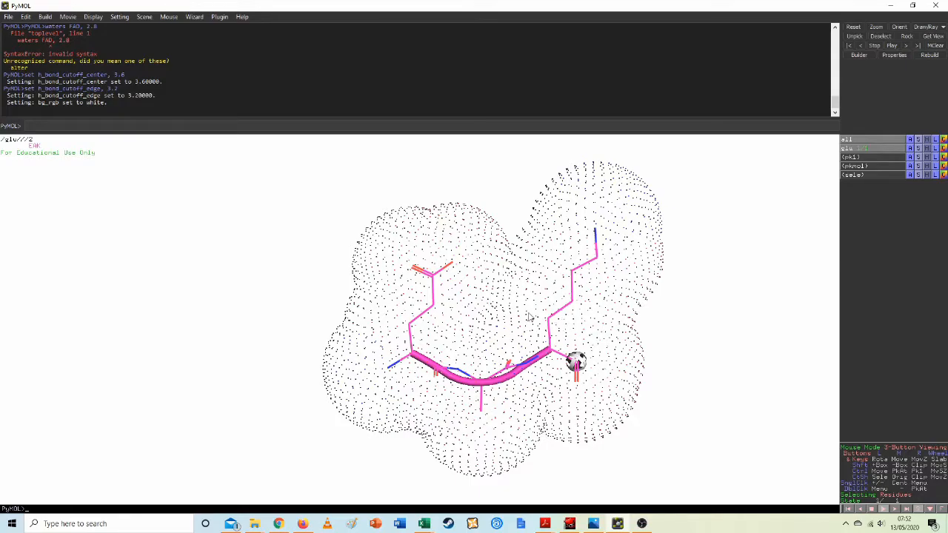
left_click_drag(418, 242, 439, 265)
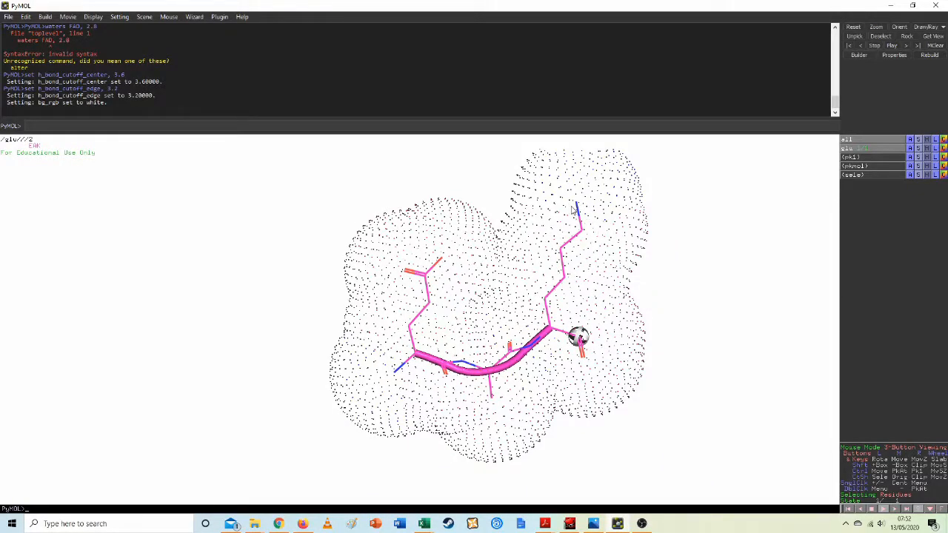
left_click_drag(508, 240, 481, 302)
mouse_move(487, 397)
left_mouse_down()
mouse_move(505, 374)
mouse_move(462, 350)
mouse_move(504, 402)
left_mouse_up()
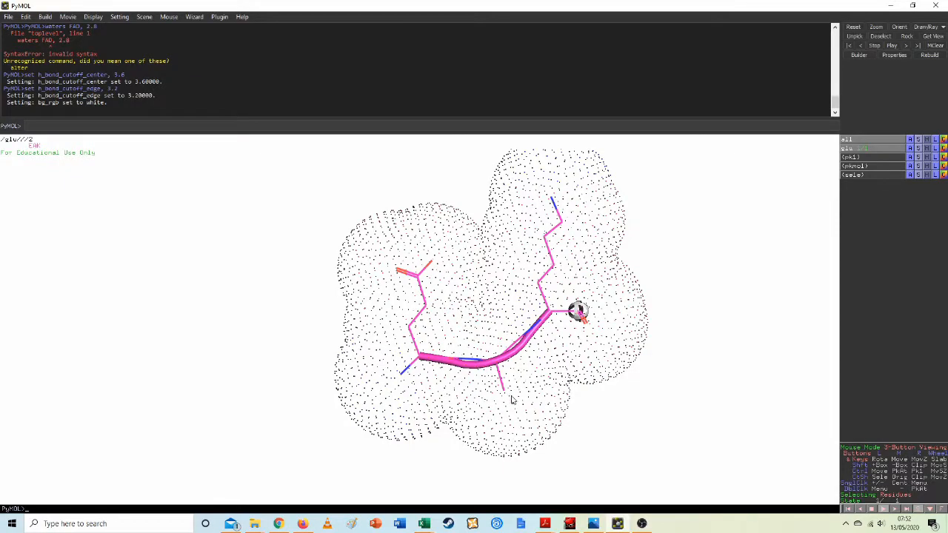
left_click_drag(515, 405, 494, 423)
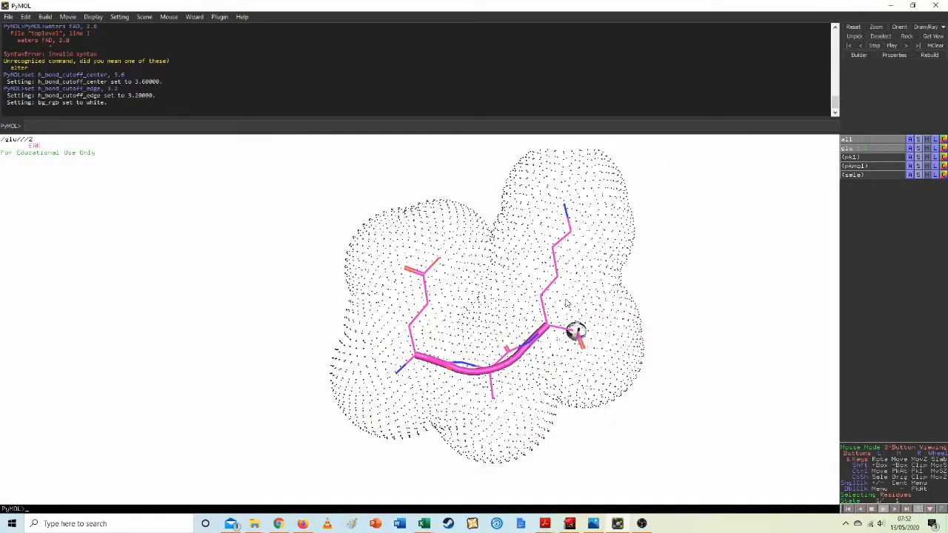
left_click_drag(514, 450, 506, 431)
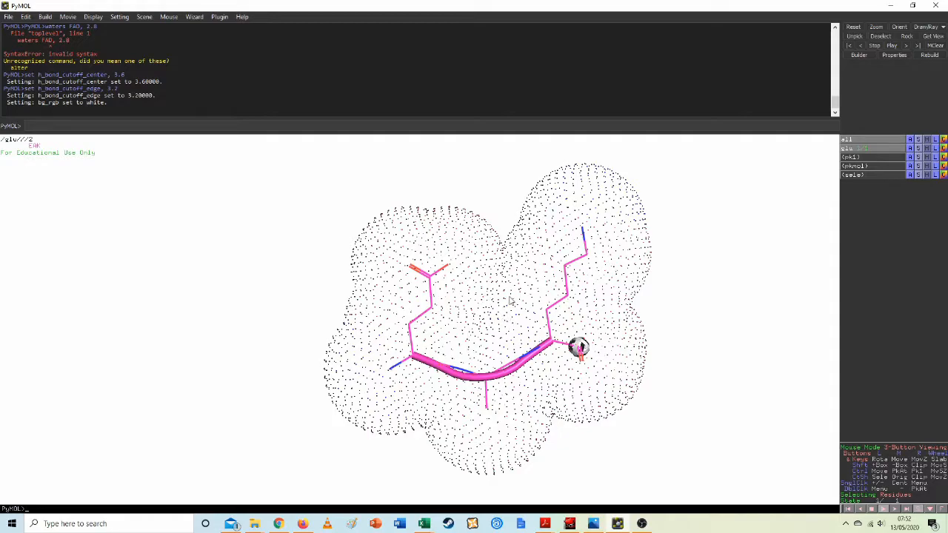
left_click_drag(488, 306, 490, 332)
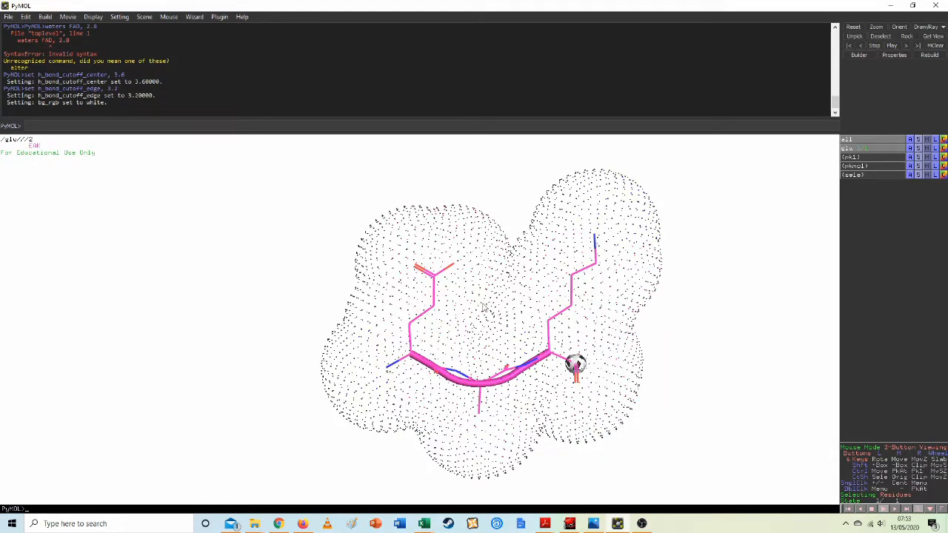
mouse_move(571, 316)
left_mouse_down()
mouse_move(579, 305)
mouse_move(571, 310)
left_mouse_up()
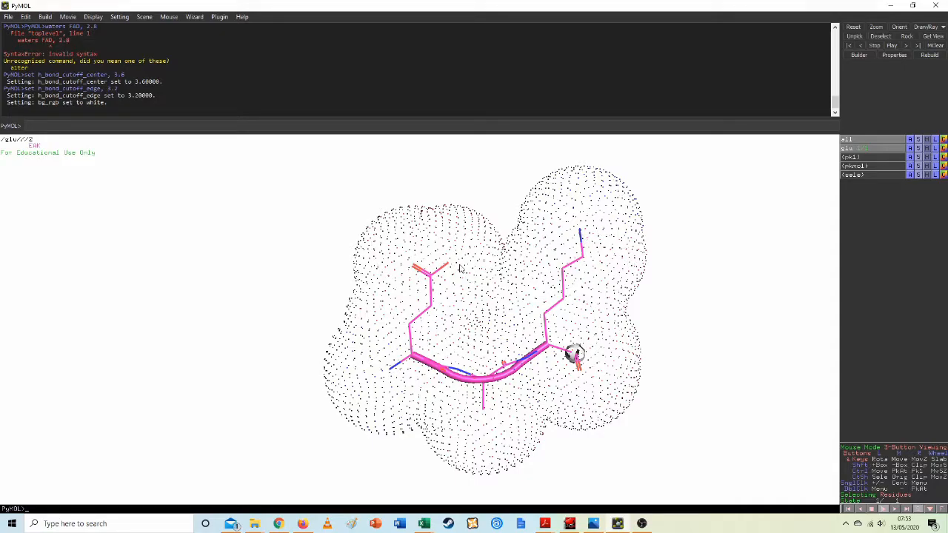
left_click_drag(473, 276, 480, 329)
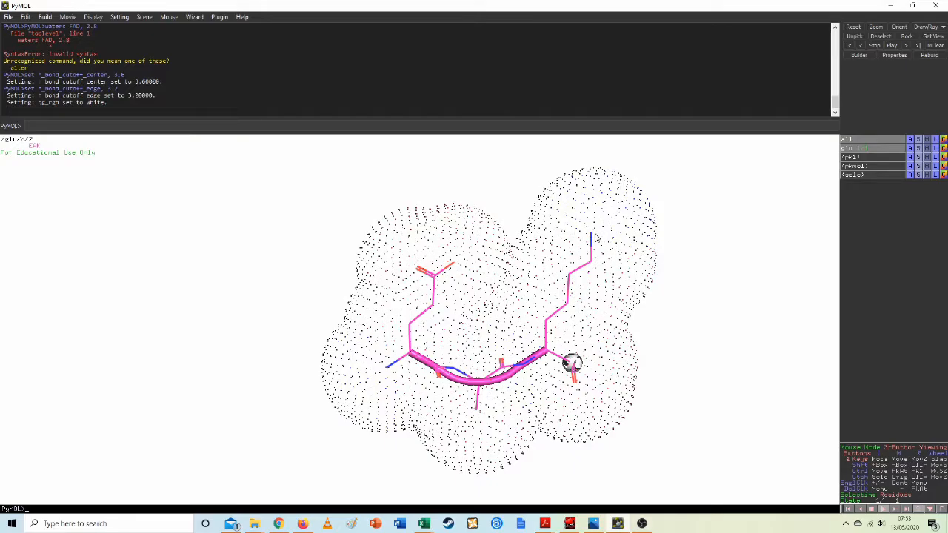
left_click_drag(595, 245, 577, 263)
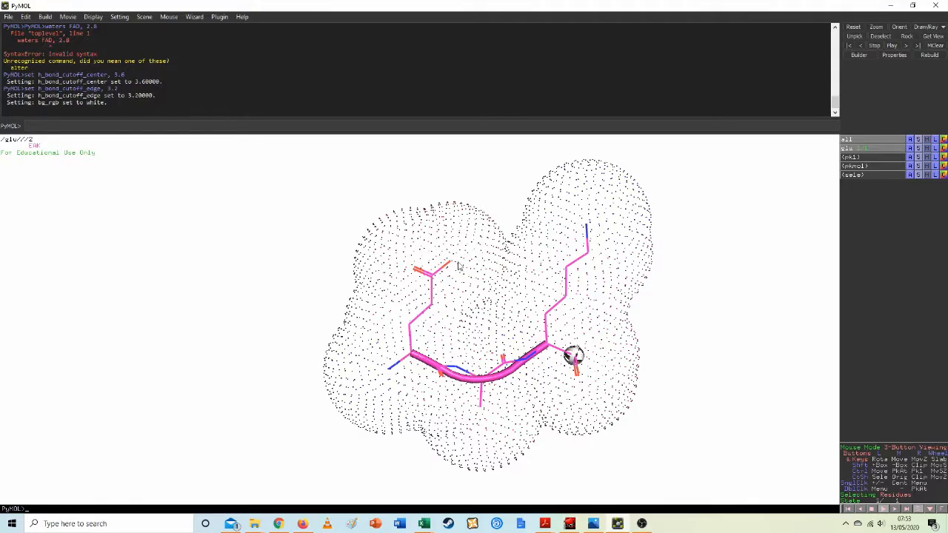
left_click_drag(556, 239, 534, 288)
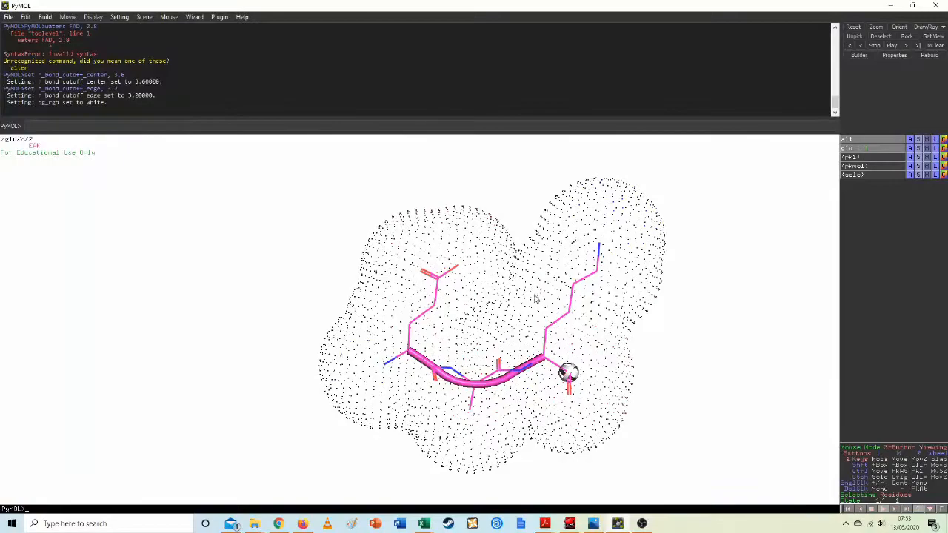
left_click_drag(466, 298, 471, 266)
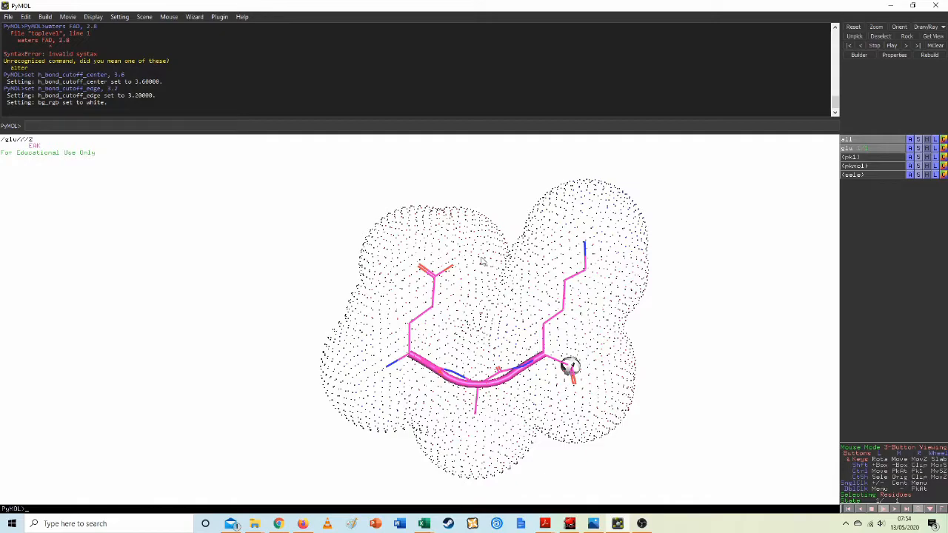
- Add the mesh representation to all objects and inspect it inside the dot surface from several angles
left_click(911, 139)
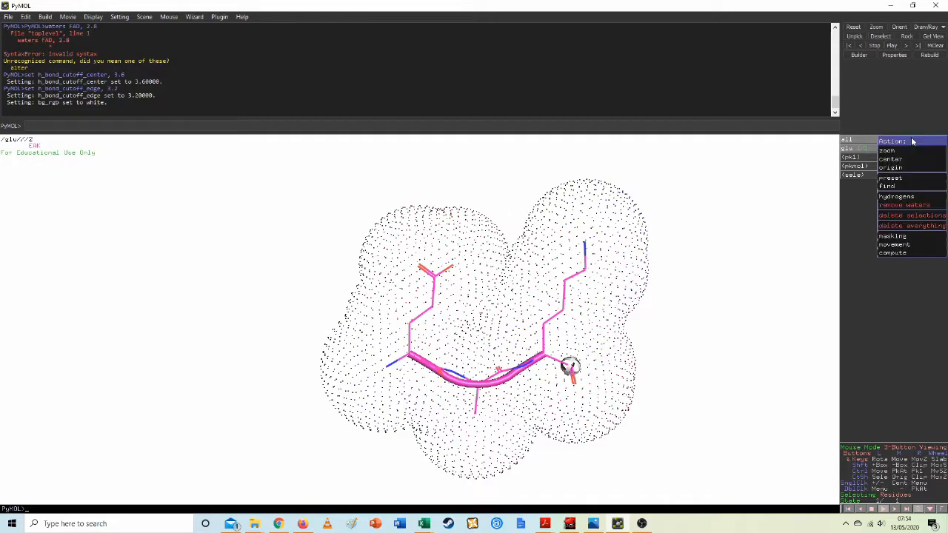
left_click(870, 272)
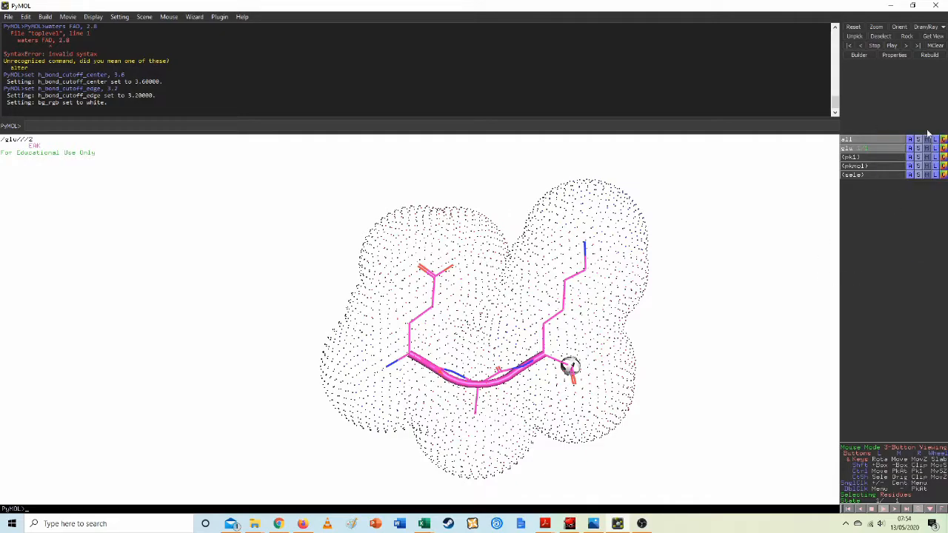
left_click(920, 141)
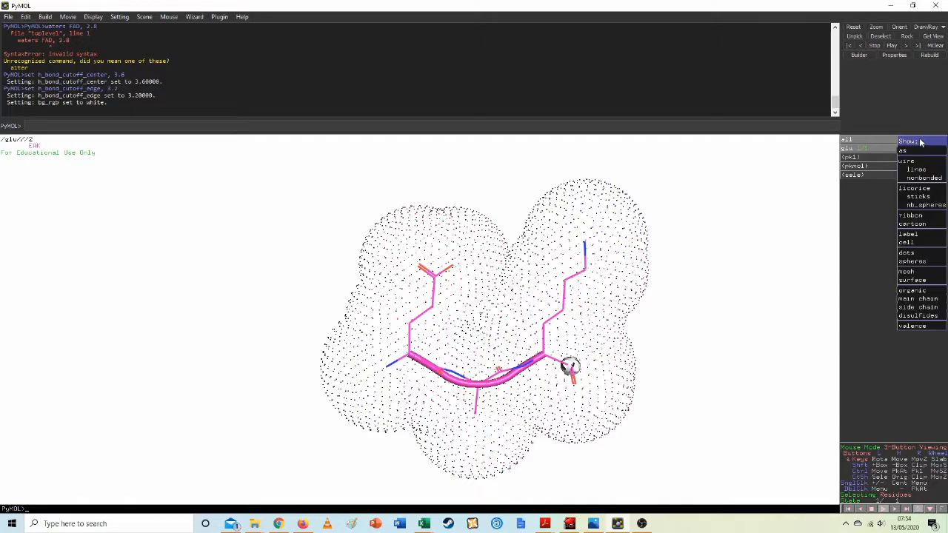
left_click(920, 272)
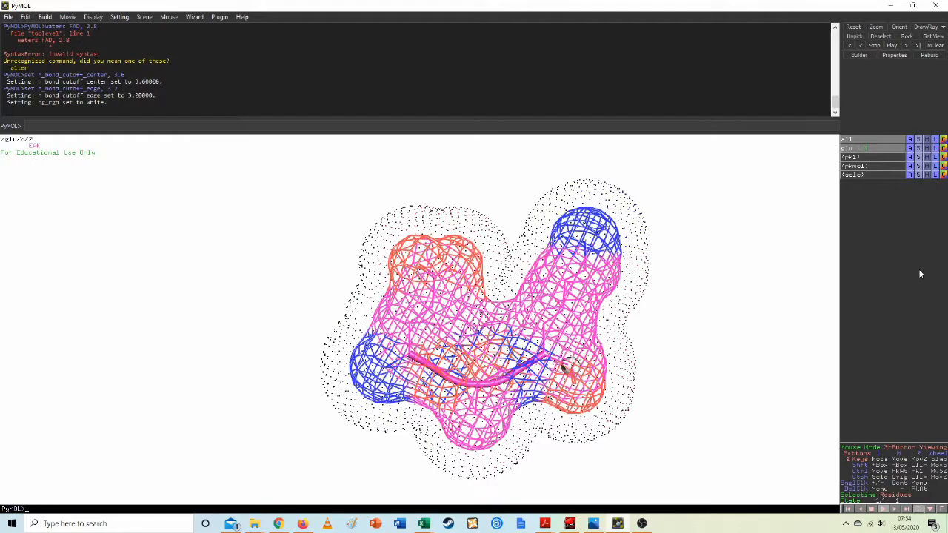
left_click_drag(492, 313, 455, 334)
mouse_move(557, 401)
left_mouse_down()
mouse_move(567, 375)
mouse_move(561, 384)
left_mouse_up()
left_click_drag(477, 321, 444, 297)
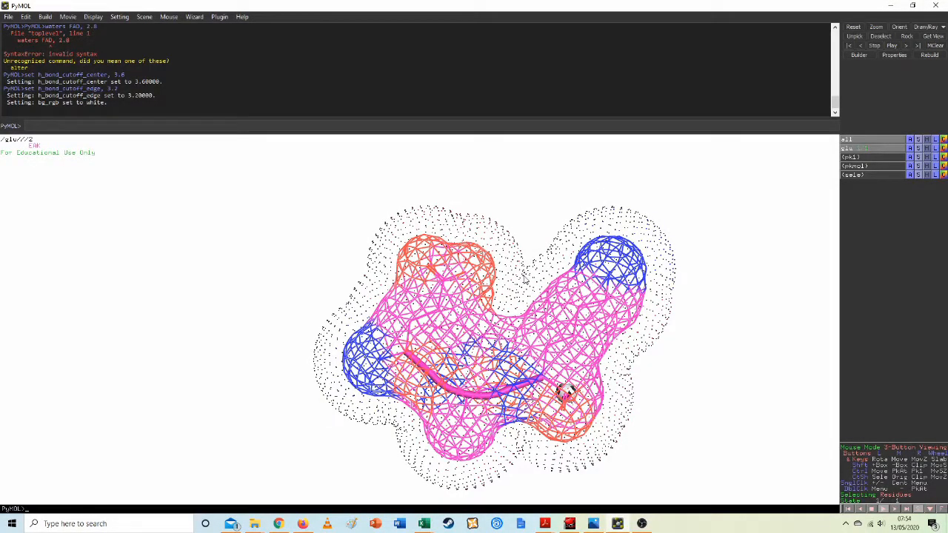
left_click_drag(568, 286, 581, 245)
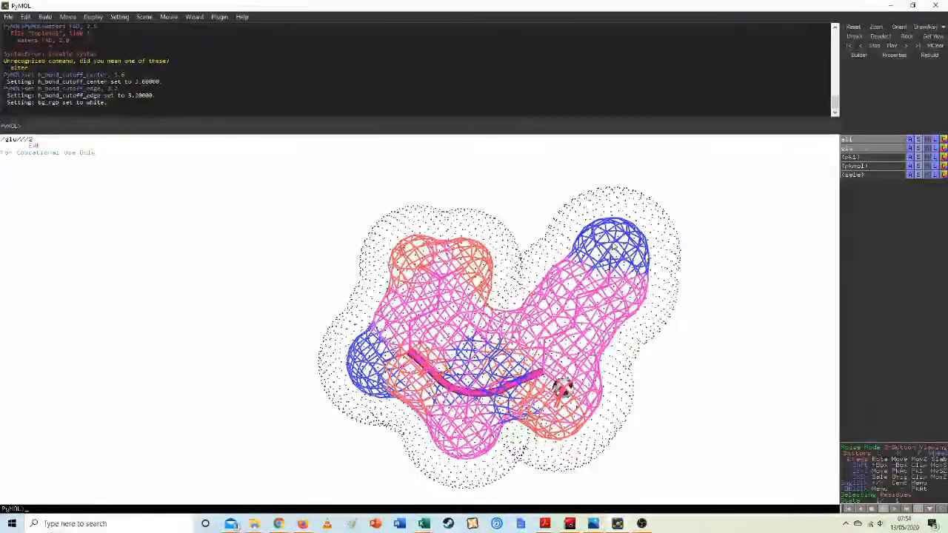
left_click_drag(508, 315, 472, 246)
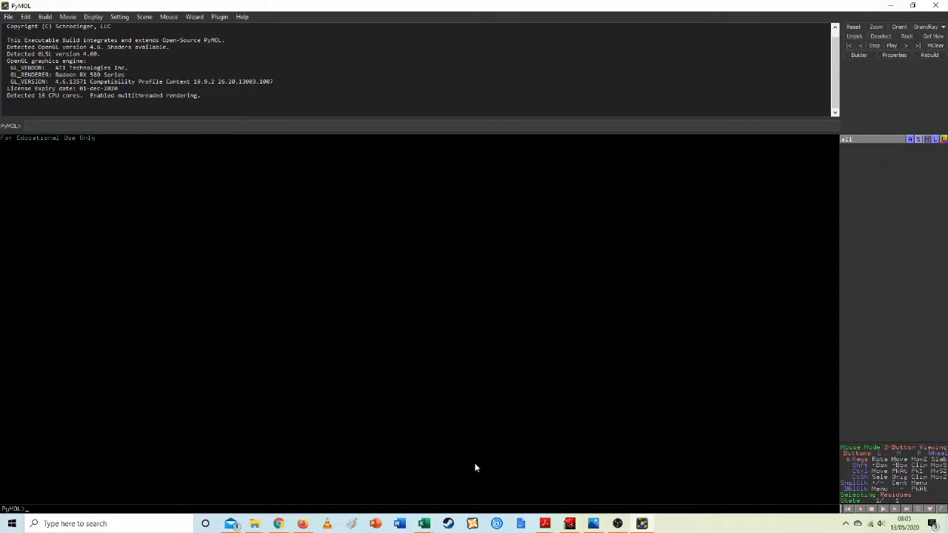
- Minimize PyMOL, switch to Chrome and open the RCSB PDB homepage from the "protein data bank" search results
left_click(280, 523)
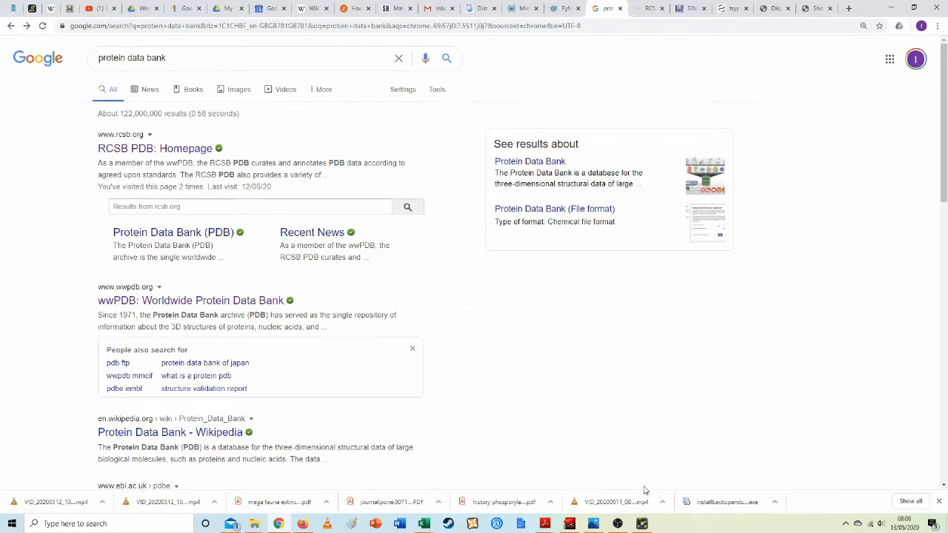
left_click(642, 523)
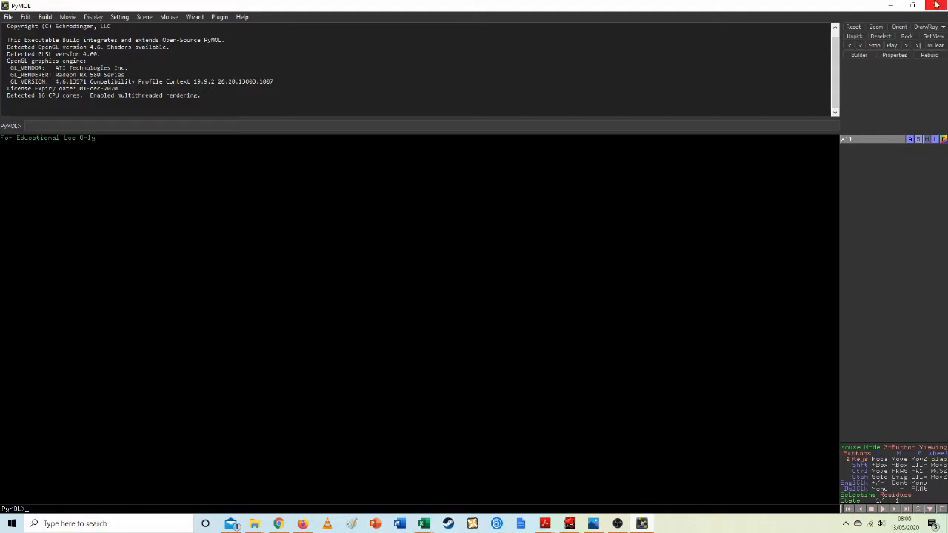
left_click(891, 5)
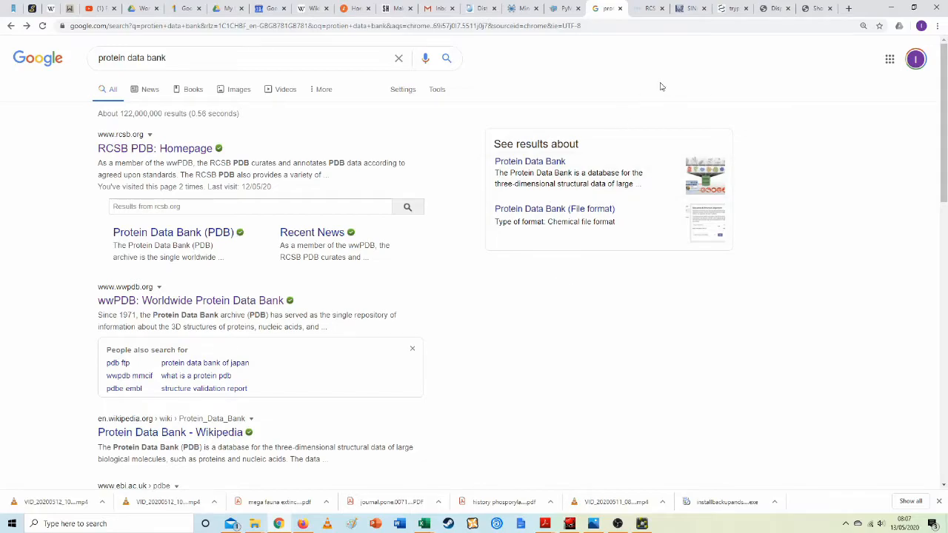
left_click(172, 154)
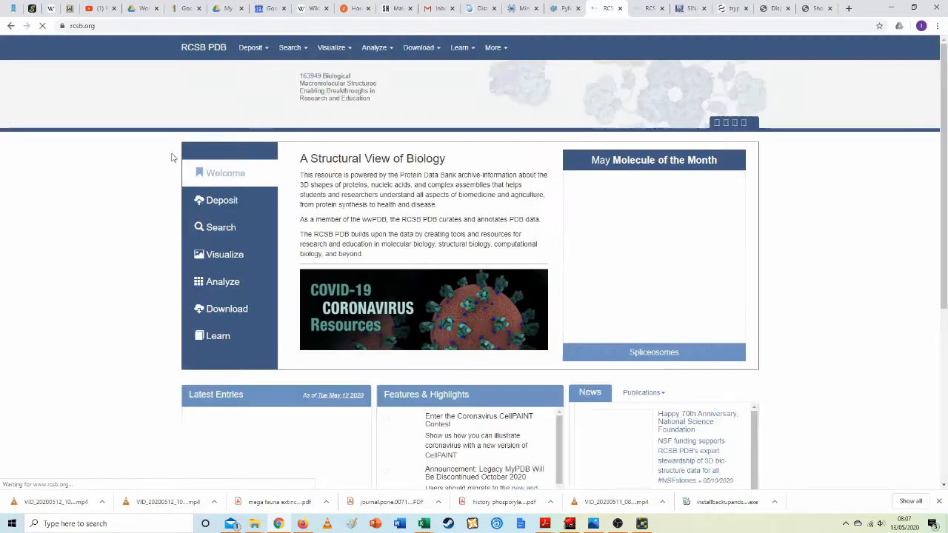
- Review the RCSB PDB homepage, browsing its latest entries, features and highlights, and news items
scroll(496, 318, "down", 1)
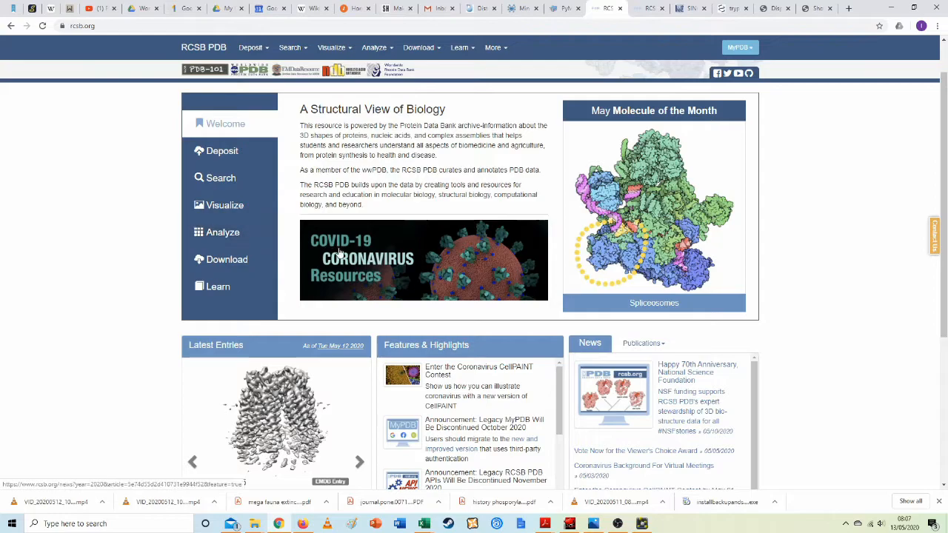
scroll(407, 307, "down", 3)
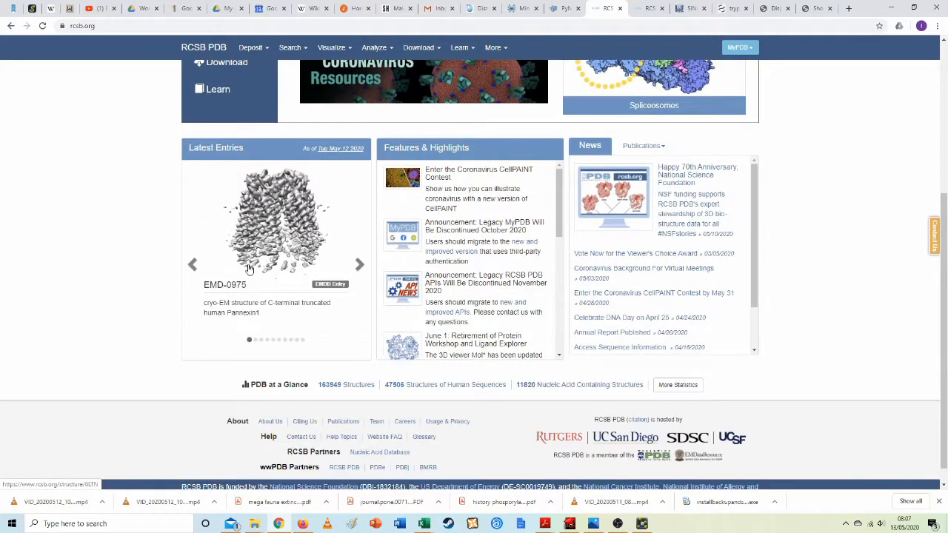
left_click(359, 265)
left_click(359, 265)
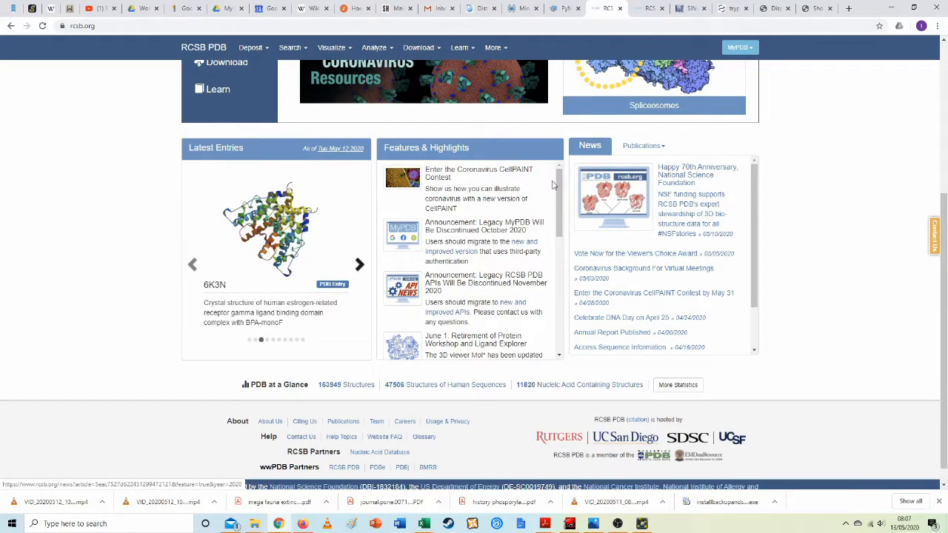
mouse_move(561, 190)
left_mouse_down()
mouse_move(562, 259)
mouse_move(561, 207)
left_mouse_up()
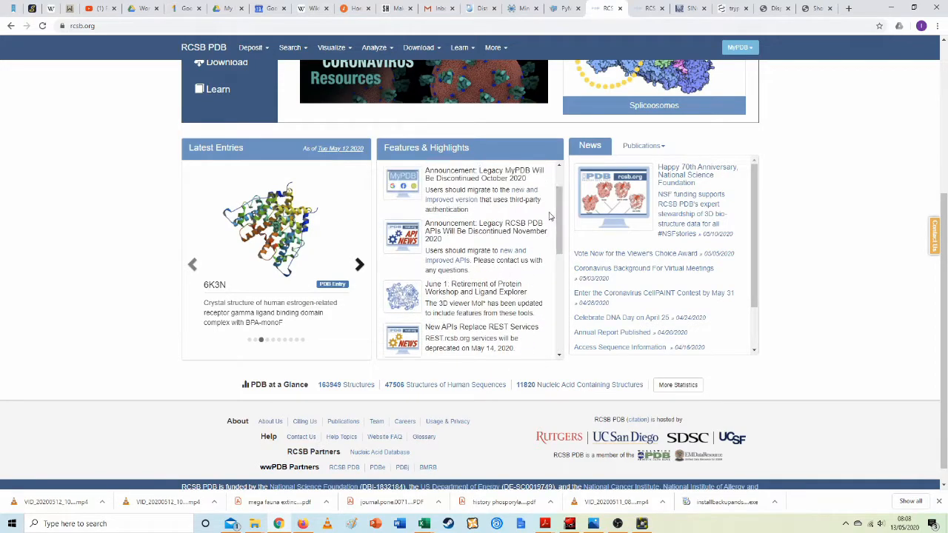
scroll(637, 333, "down", 3)
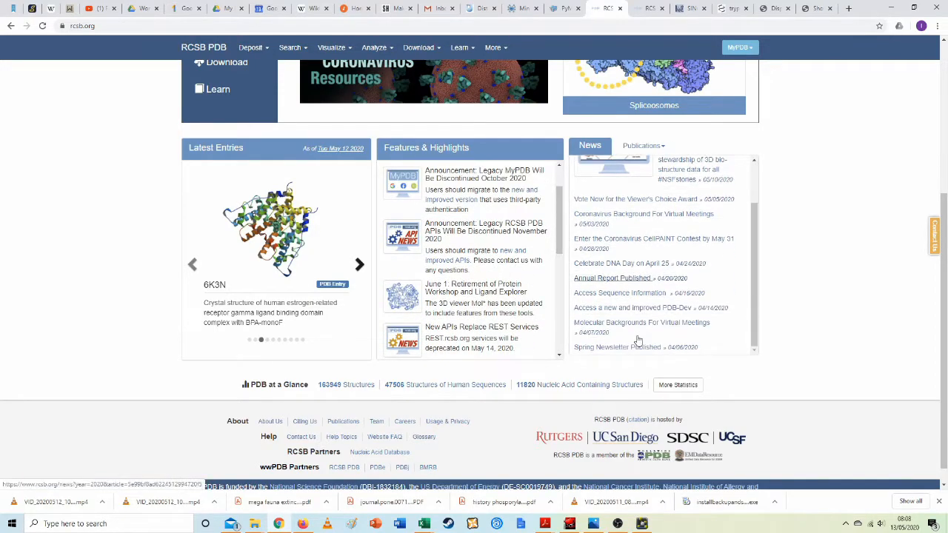
scroll(637, 339, "down", 1)
scroll(778, 307, "up", 5)
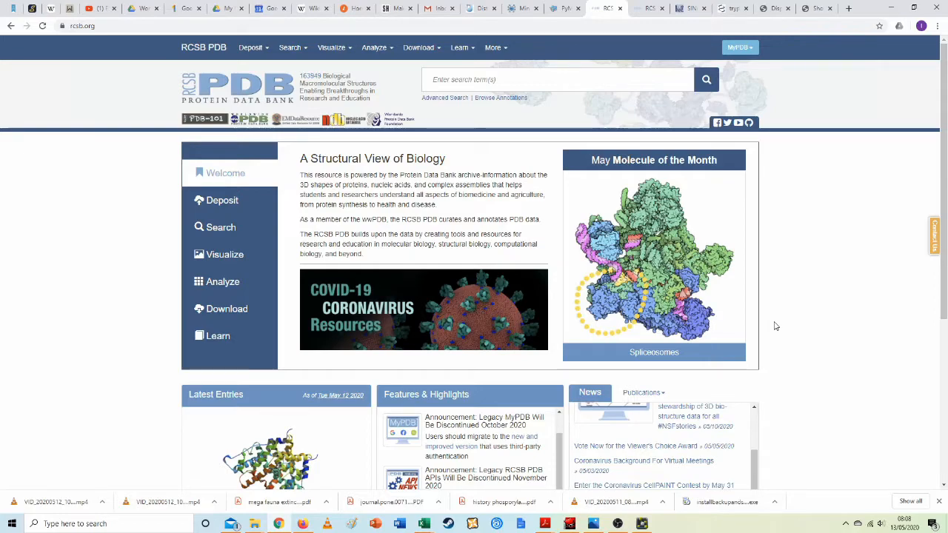
scroll(801, 394, "down", 3)
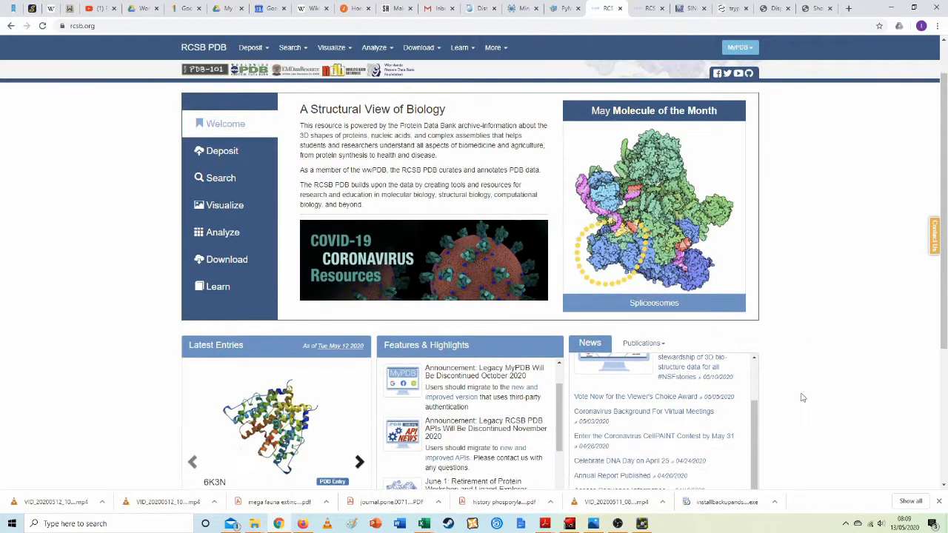
scroll(796, 357, "up", 3)
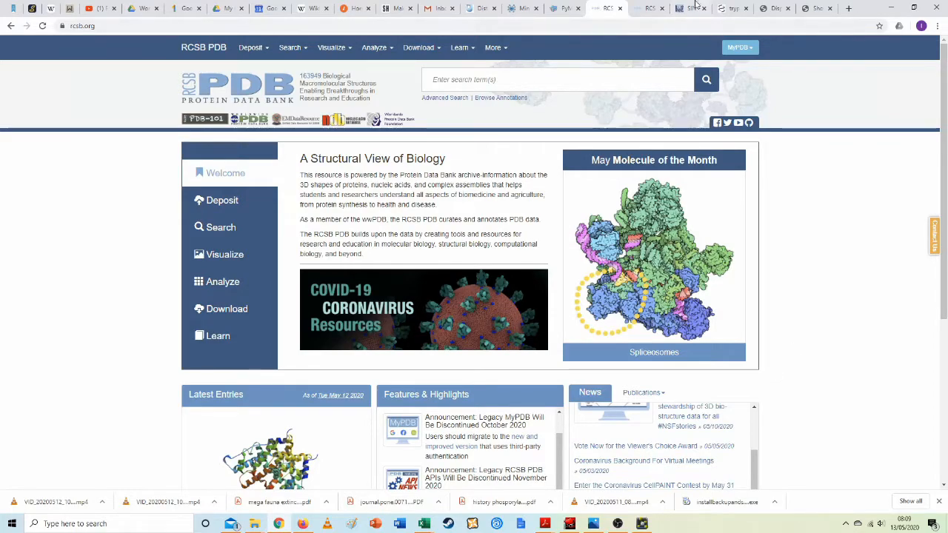
- Open the human oxyhaemoglobin entry 1HHO from the existing search results and check the resolution in its title
left_click(639, 8)
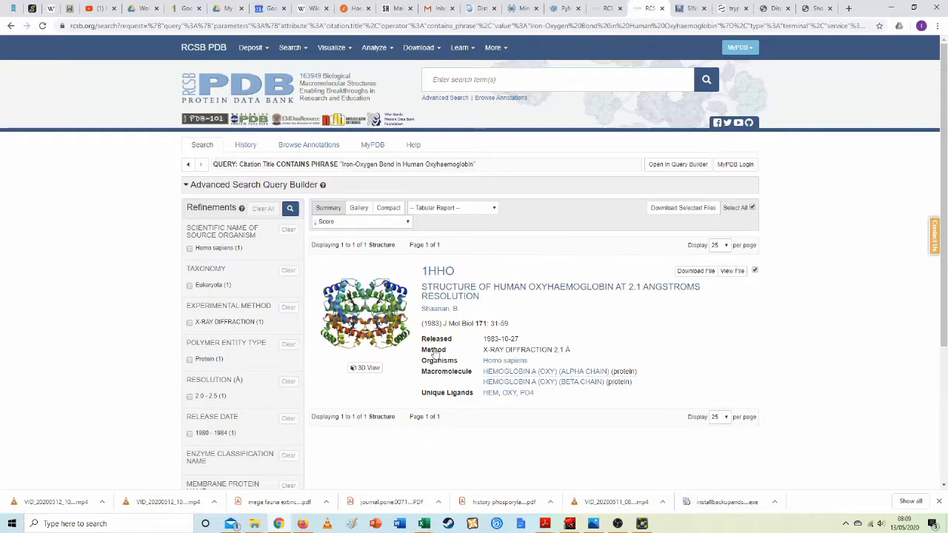
left_click(447, 291)
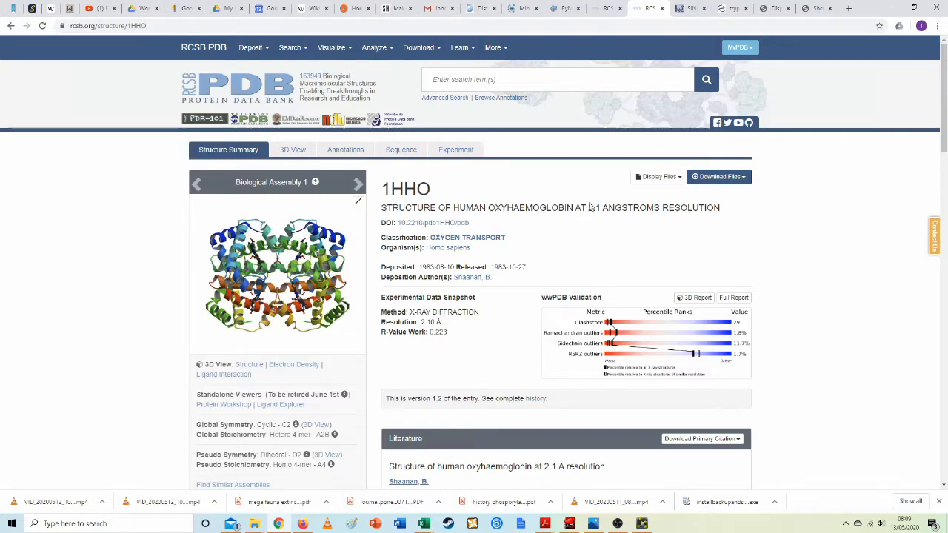
left_click_drag(588, 208, 743, 214)
left_click(630, 210)
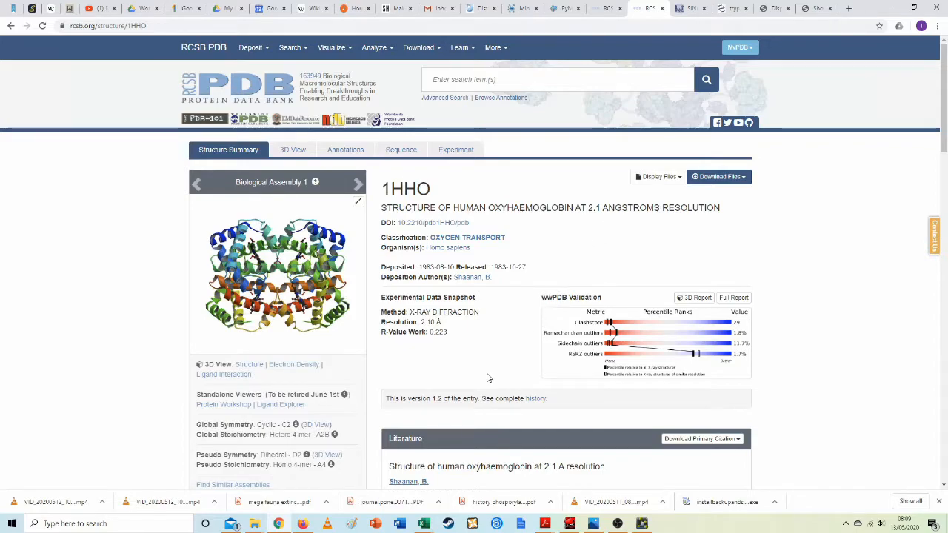
- Read the 1HHO entry's literature section and the residue count in its macromolecule content
scroll(487, 377, "down", 3)
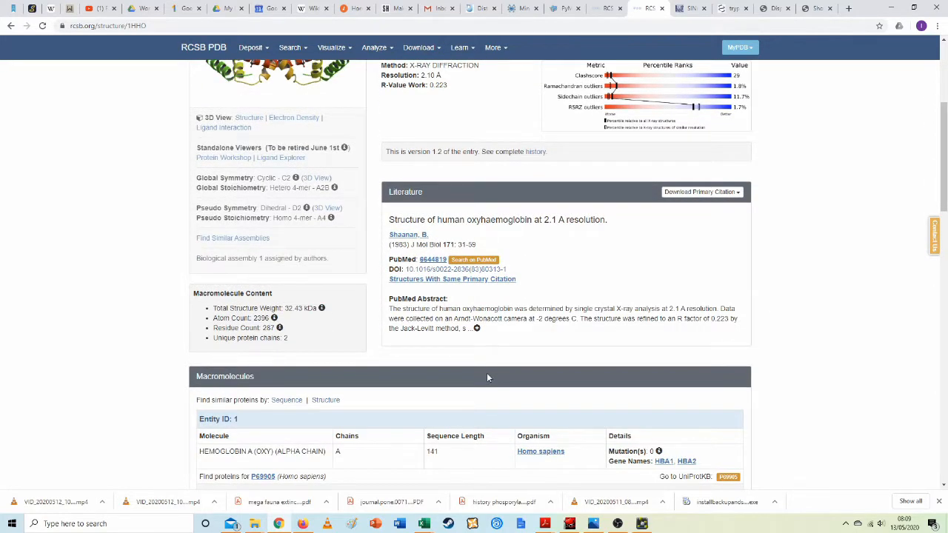
scroll(488, 377, "up", 3)
scroll(488, 378, "down", 1)
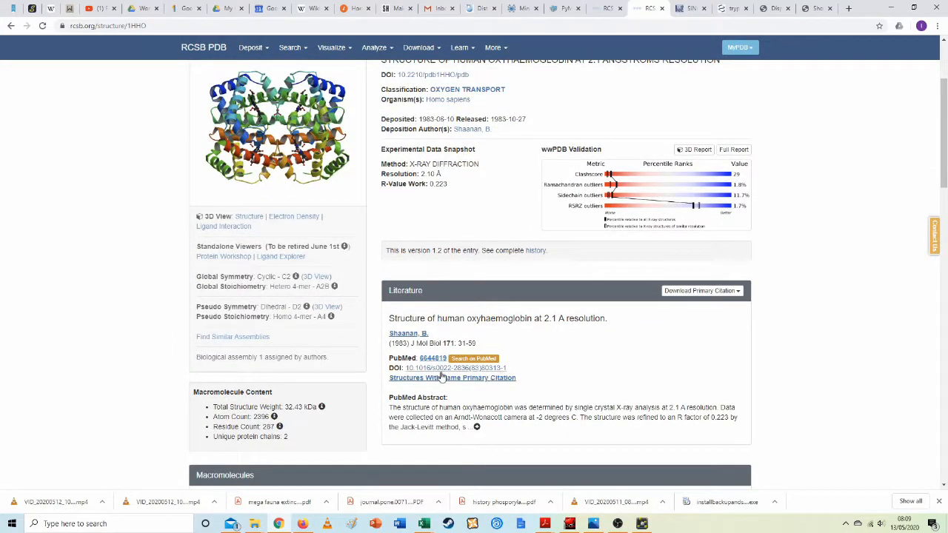
scroll(444, 391, "down", 1)
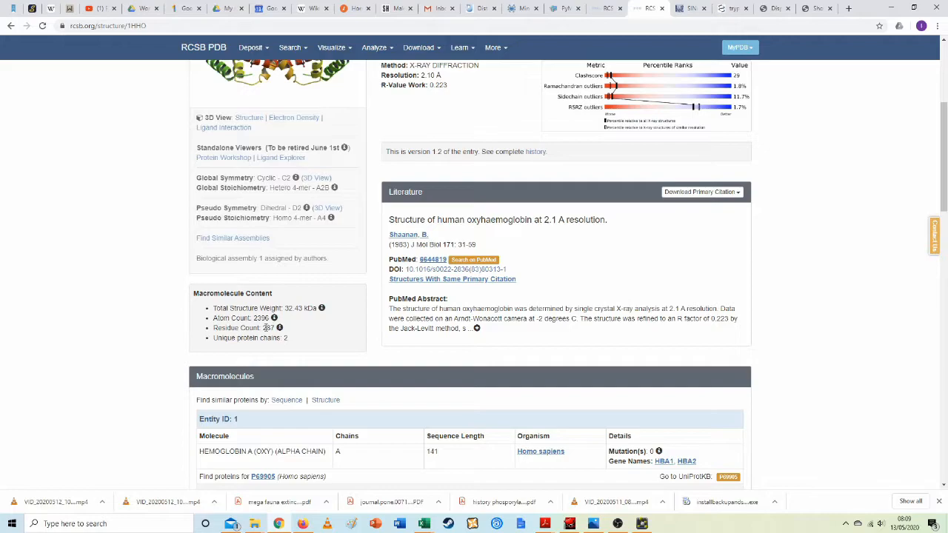
left_click_drag(267, 328, 275, 328)
left_click(303, 326)
scroll(286, 339, "up", 4)
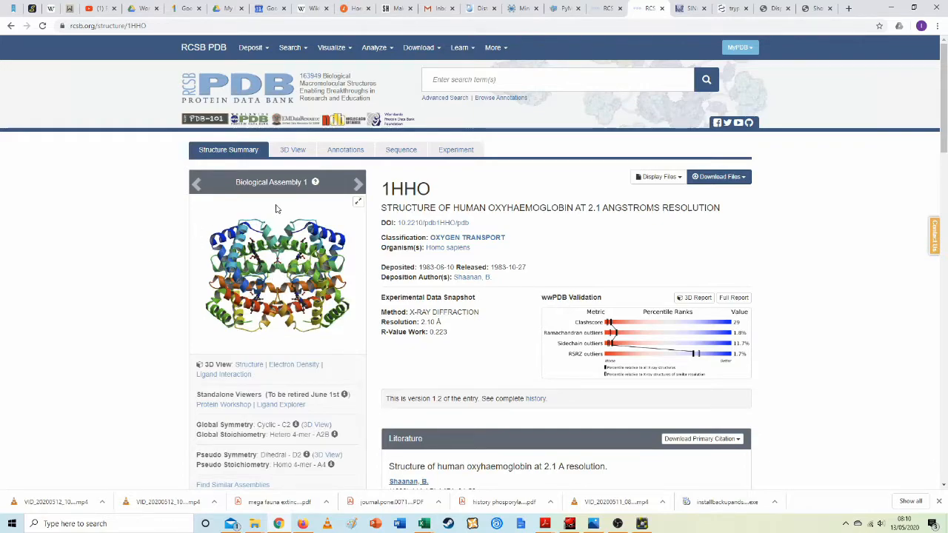
- Examine the biological assembly's symmetry and stoichiometry details and the total structure weight of 1HHO
scroll(239, 287, "down", 2)
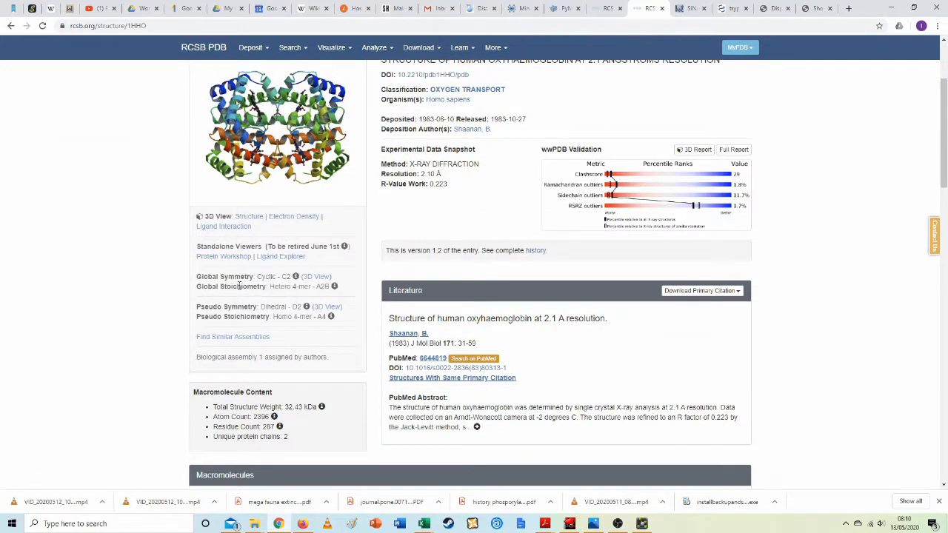
scroll(258, 304, "down", 2)
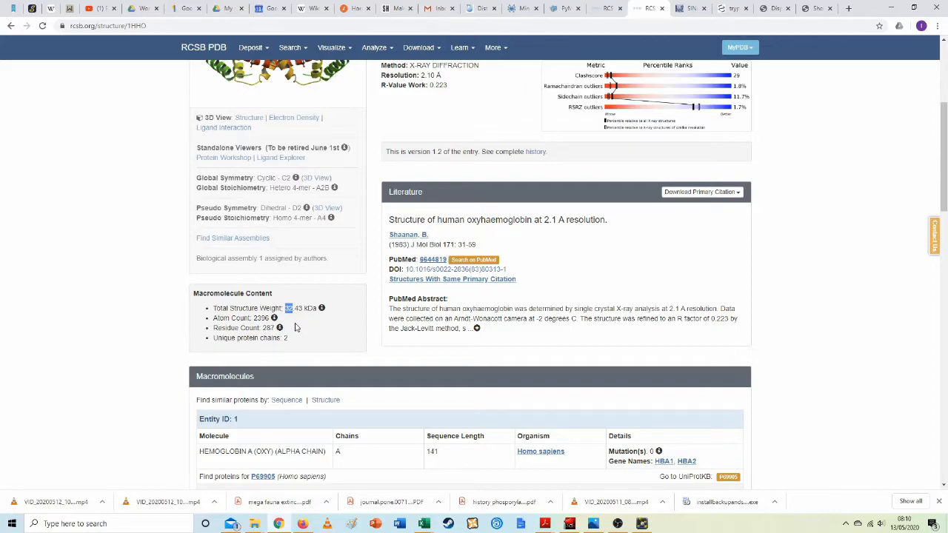
scroll(339, 396, "down", 3)
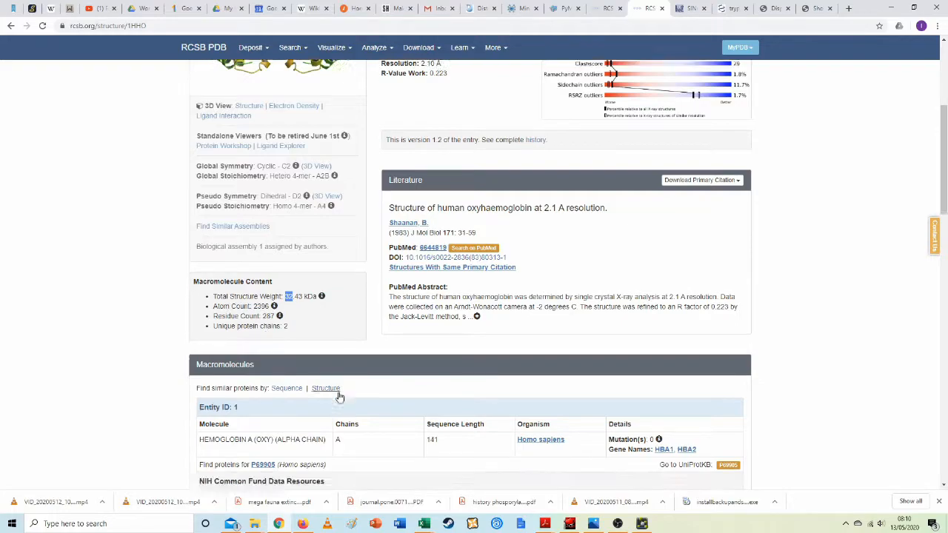
scroll(338, 396, "up", 3)
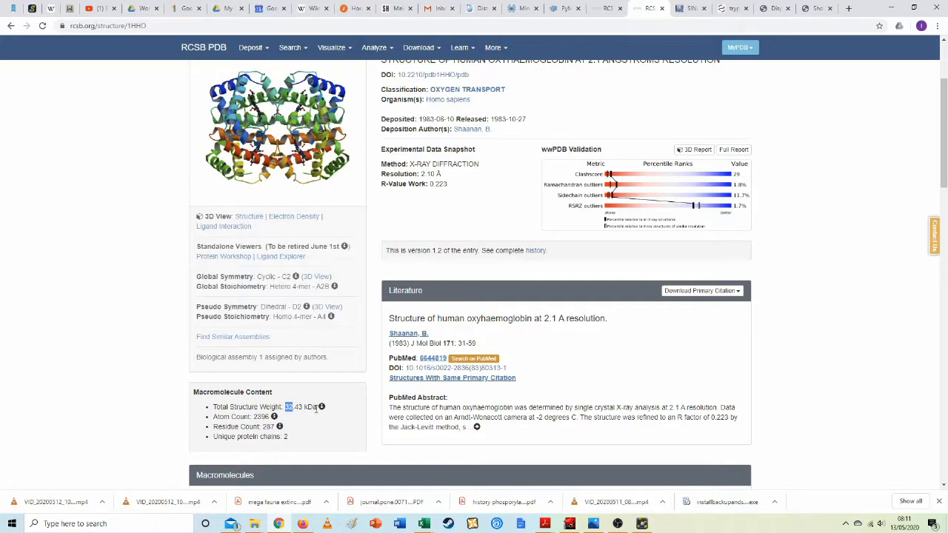
scroll(317, 417, "up", 1)
scroll(307, 323, "down", 2)
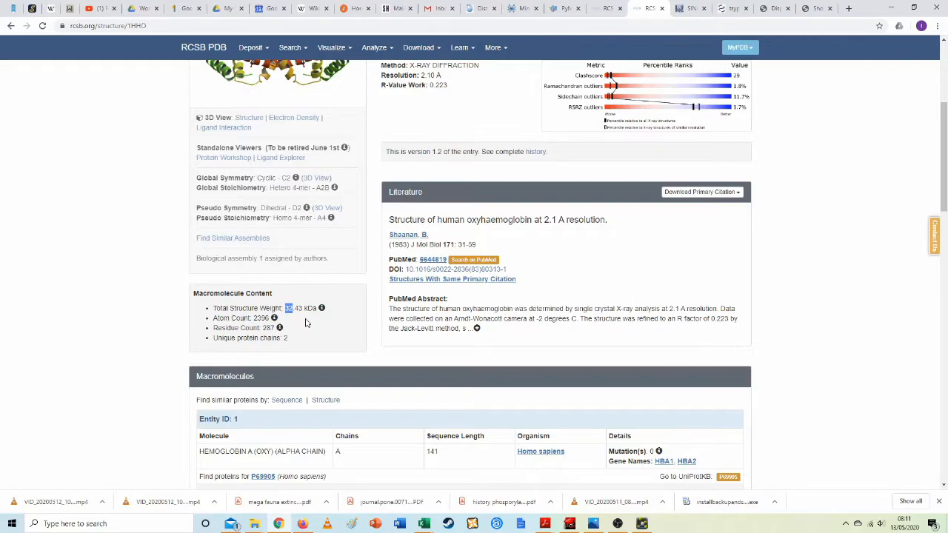
- Review the 1HHO entry's hemoglobin chains, small-molecule ligands, experimental data, structure validation and entry history
scroll(307, 323, "down", 3)
scroll(306, 323, "down", 5)
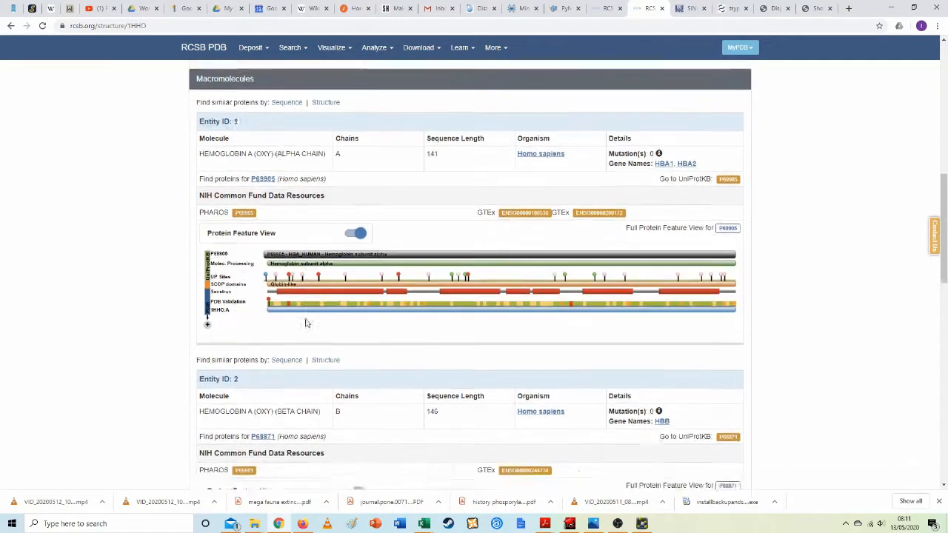
scroll(472, 280, "up", 2)
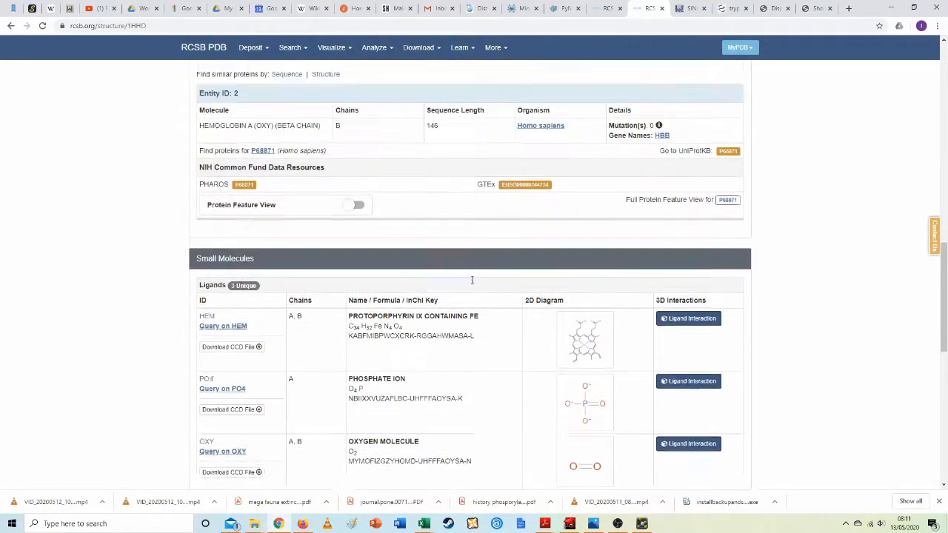
scroll(472, 283, "down", 6)
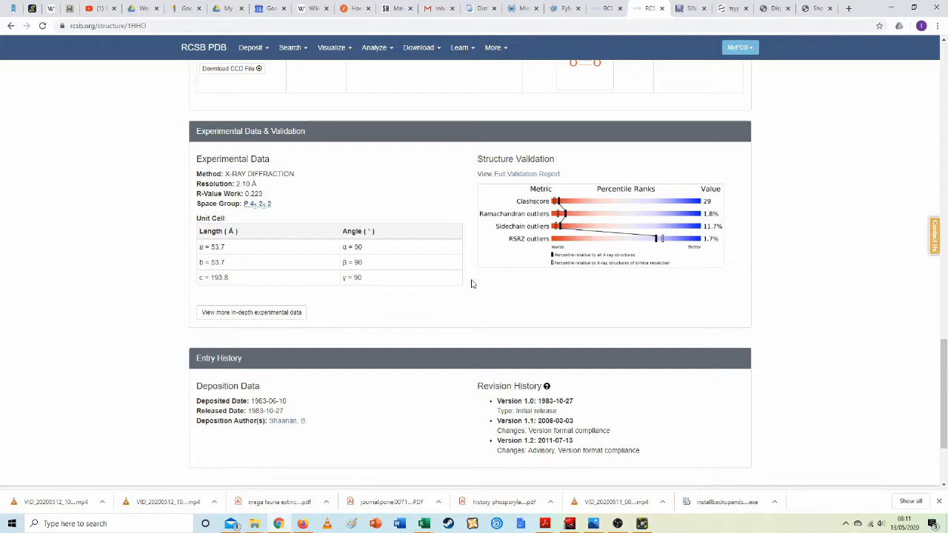
scroll(461, 326, "down", 2)
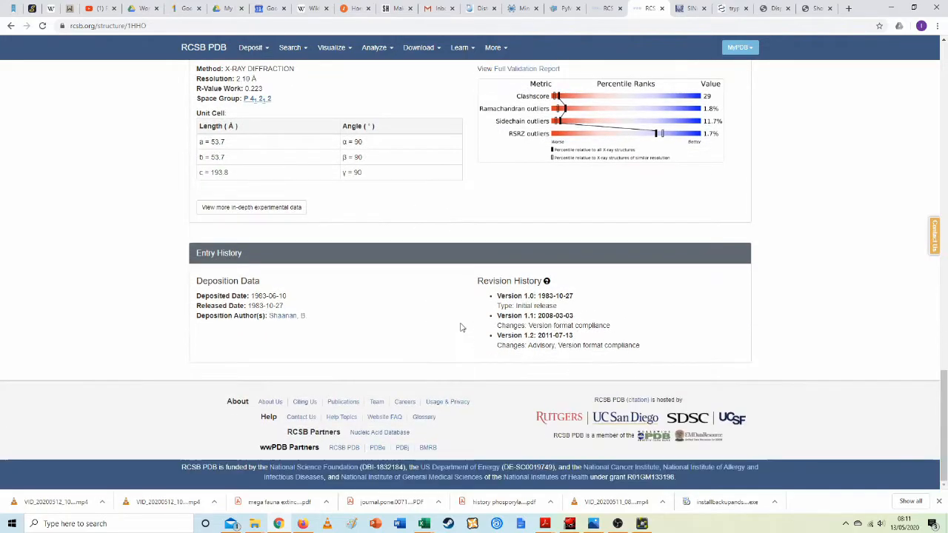
scroll(460, 326, "up", 4)
scroll(460, 327, "up", 10)
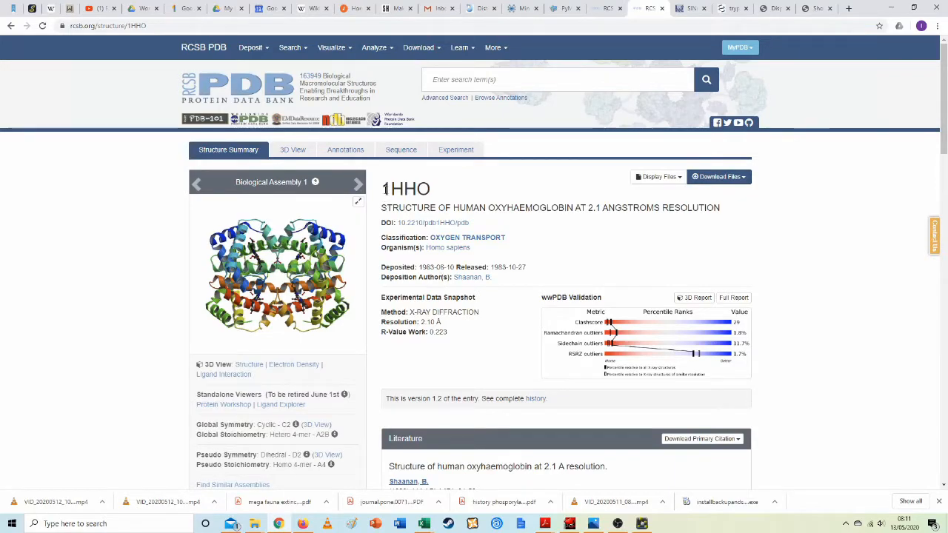
- Note the entry's PDB ID, switch to PyMOL and load the structure with the command fetch 1HHO
left_click_drag(383, 189, 429, 189)
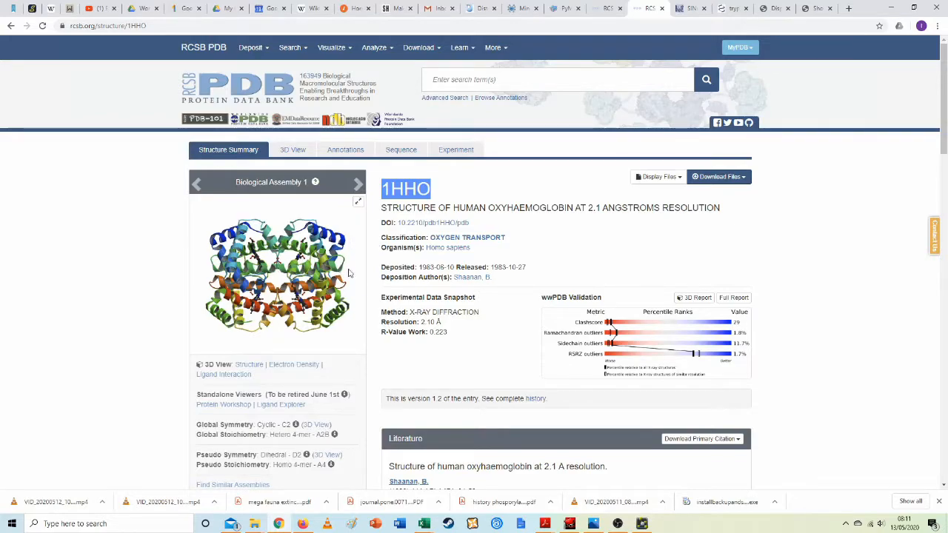
left_click(515, 209)
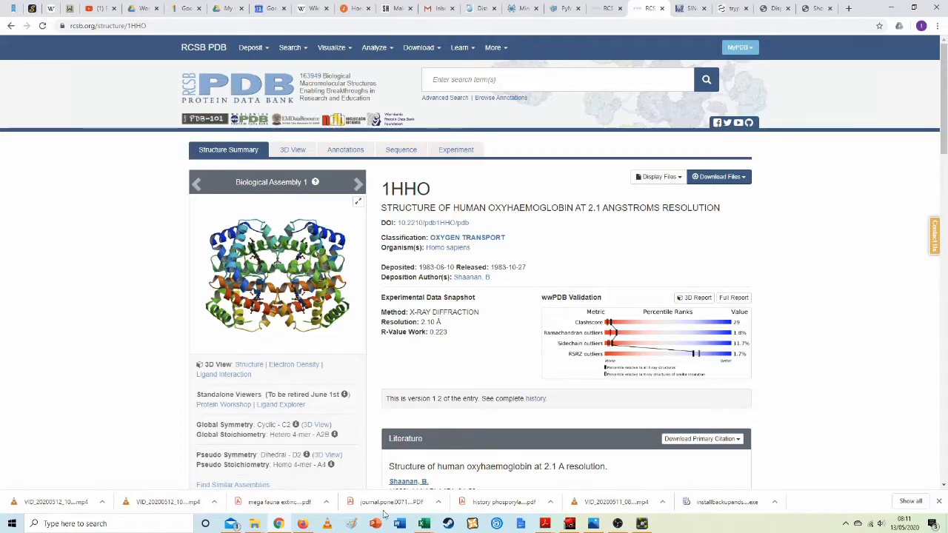
left_click(642, 524)
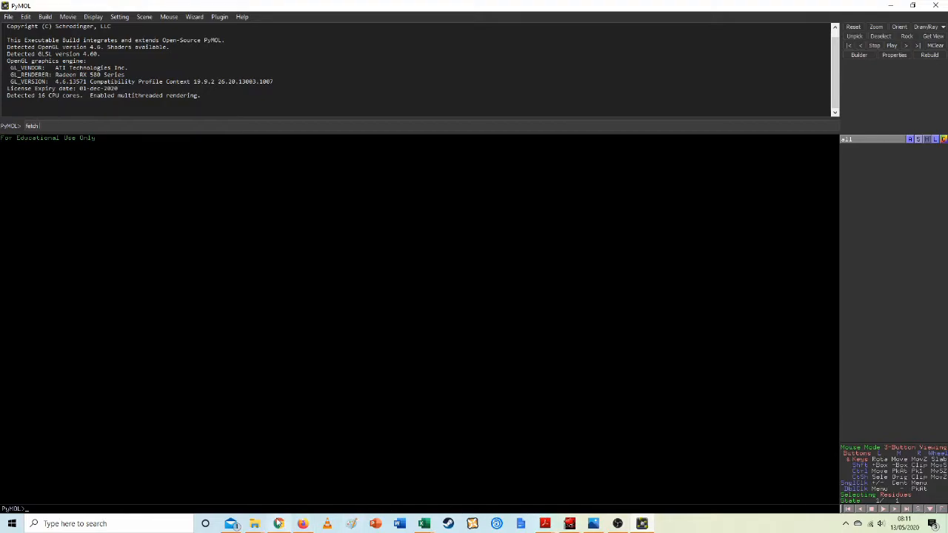
left_click(278, 524)
left_click(279, 524)
key("Return")
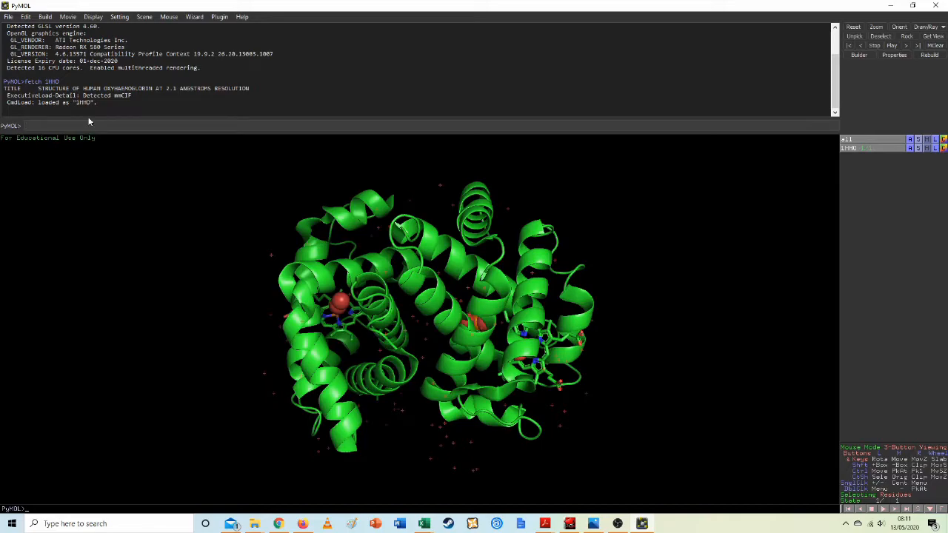
- Check the file options for the Get PDB command and return to the command input line
left_click(10, 16)
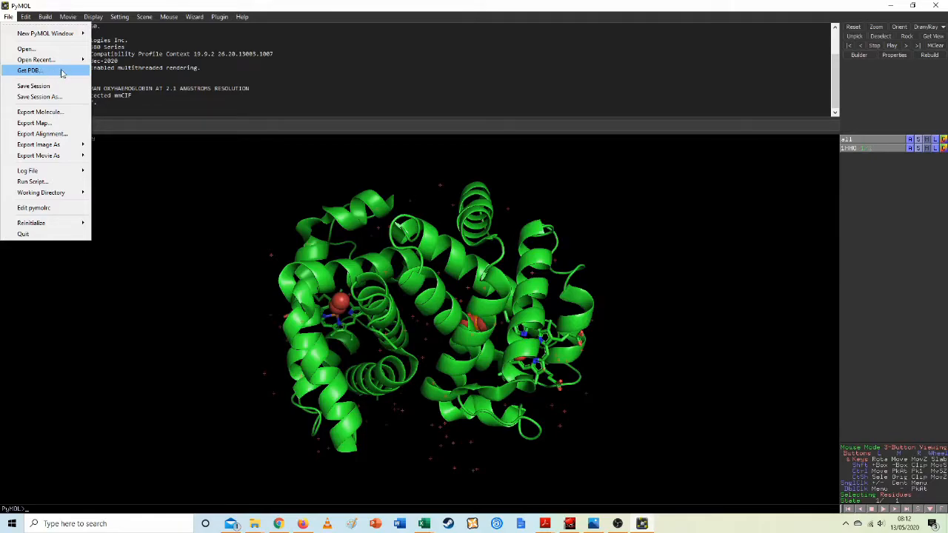
left_click(170, 138)
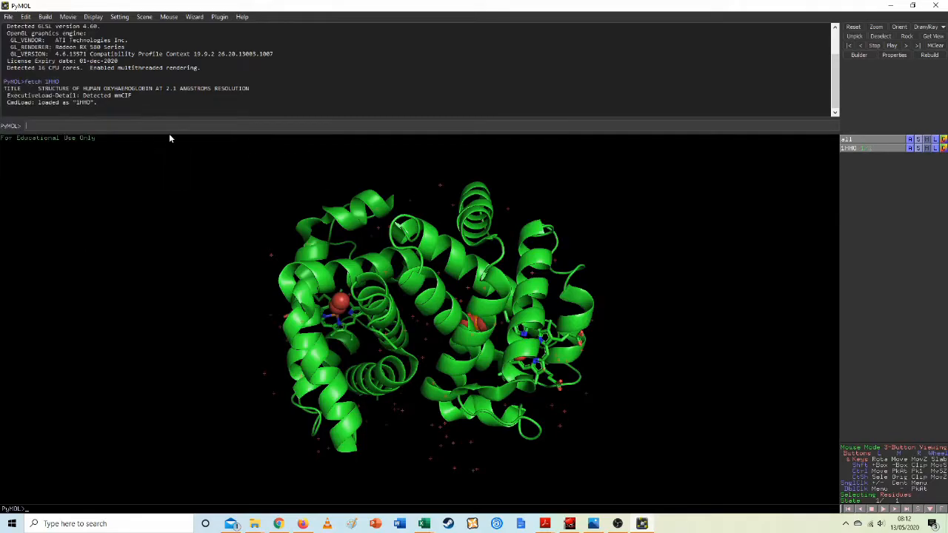
left_click(65, 127)
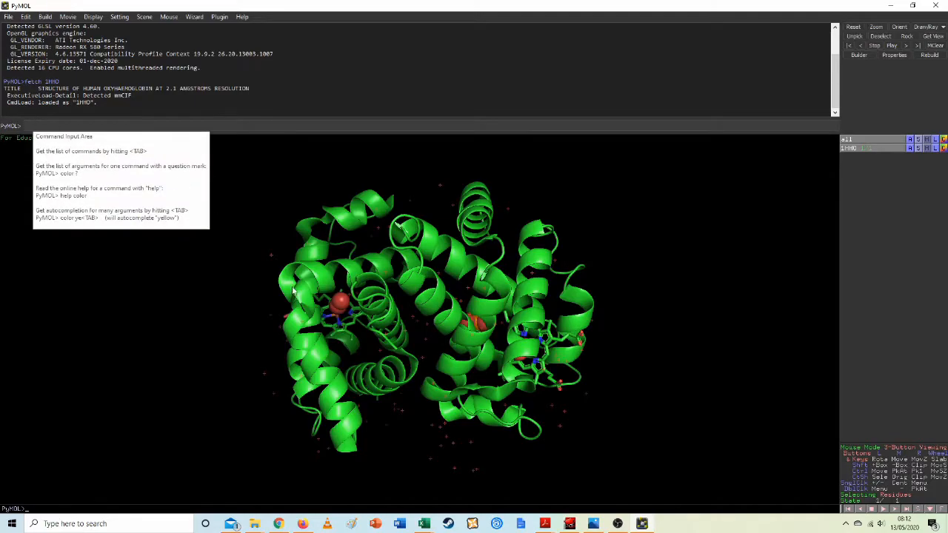
- Inspect the oxyhaemoglobin cartoon, its heme groups and bound molecules from several angles
left_click_drag(349, 320, 454, 343)
left_click_drag(301, 350, 448, 385)
left_click_drag(494, 351, 487, 304)
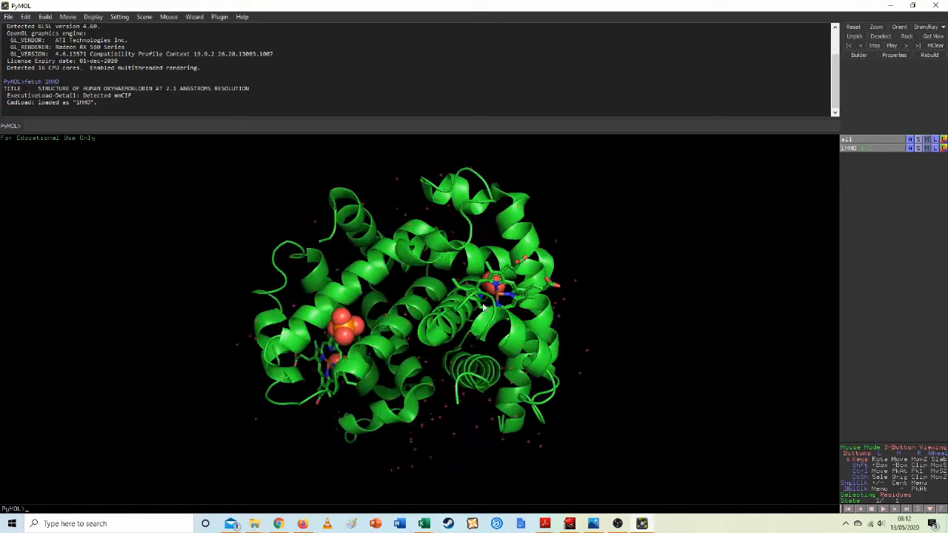
left_click_drag(360, 327, 415, 315)
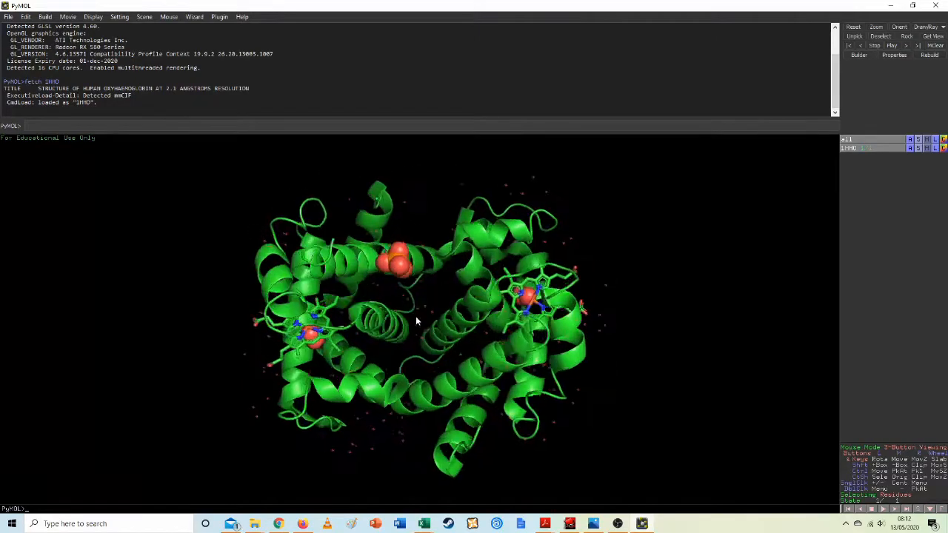
left_click_drag(585, 289, 475, 334)
left_click_drag(388, 378, 330, 363)
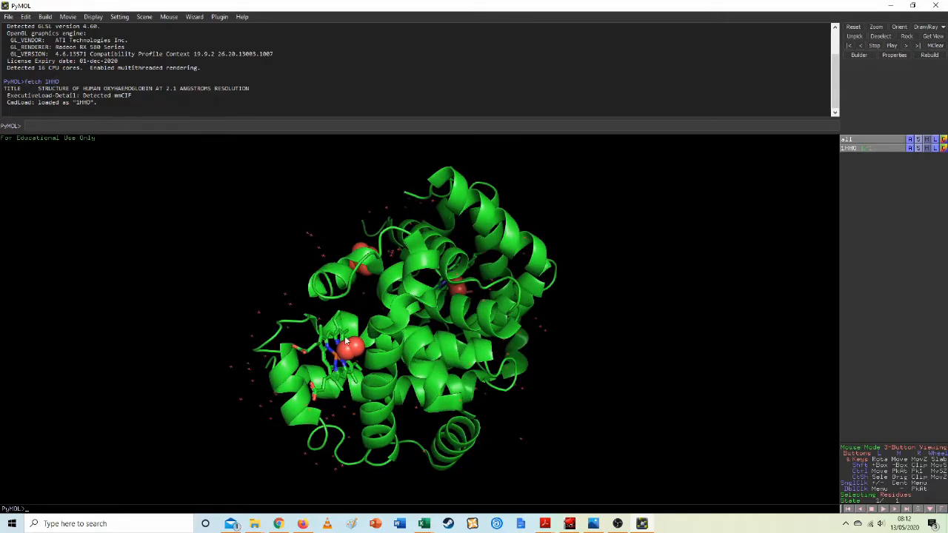
- Inspect the oxyhaemoglobin structure from further angles and display its amino acid sequence above the model
left_click_drag(340, 357, 503, 296)
left_click_drag(540, 284, 474, 297)
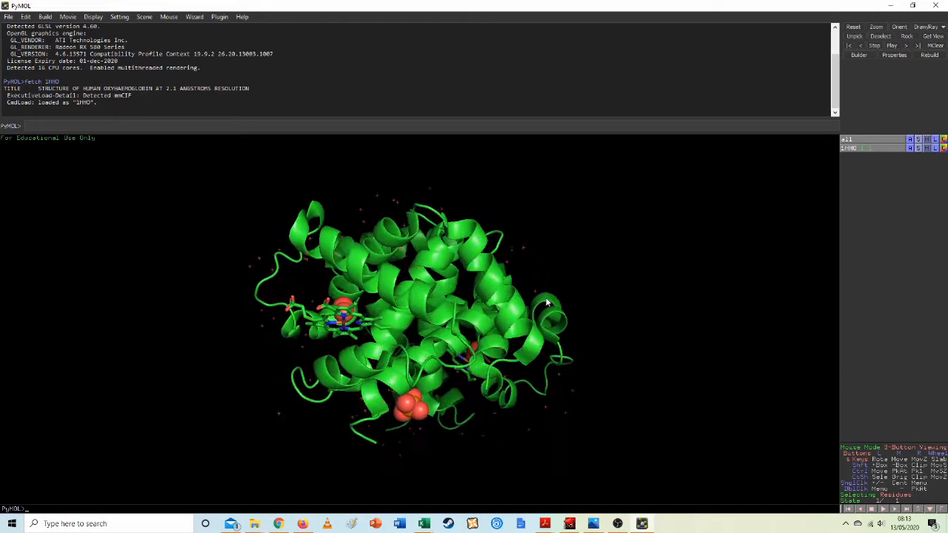
left_click_drag(393, 287, 379, 343)
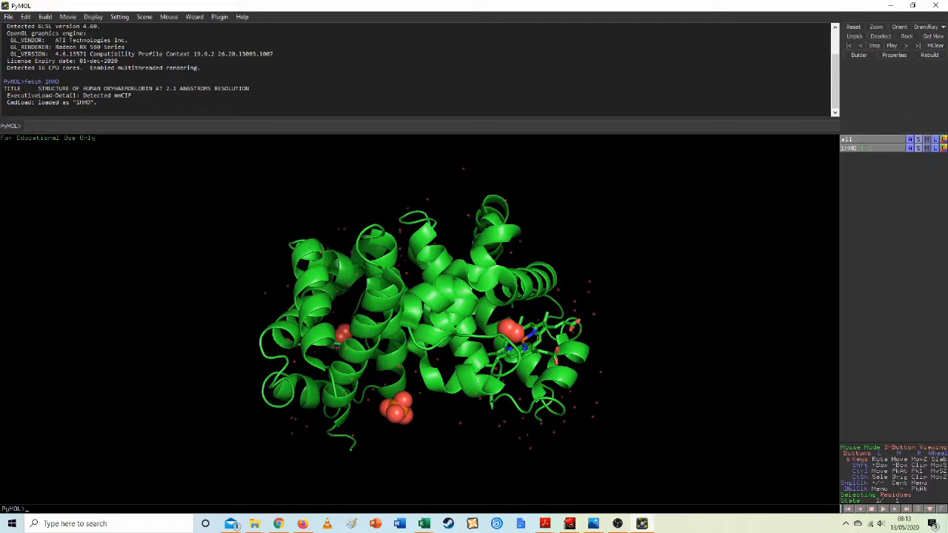
left_click(927, 509)
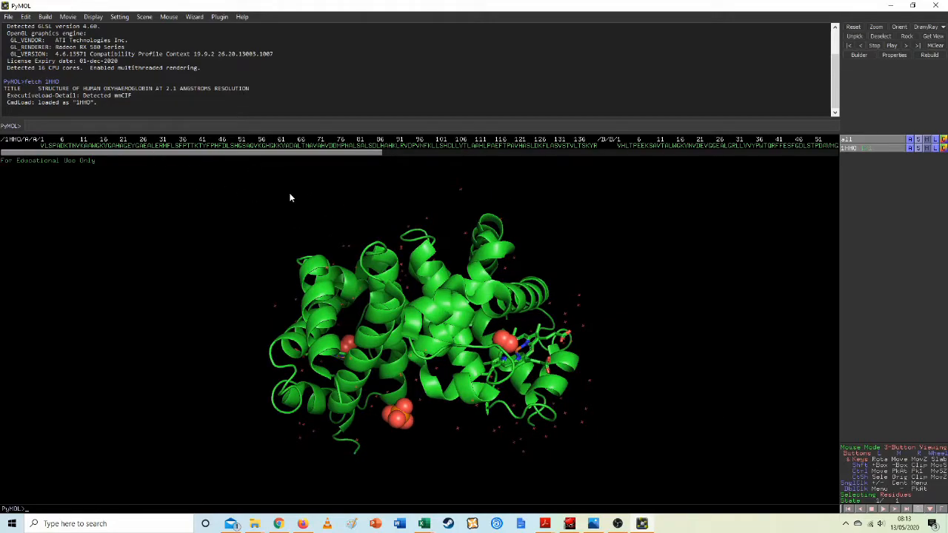
- Select the threonine 118 residue of chain A in the model and find it along the sequence
mouse_move(420, 271)
left_mouse_down()
mouse_move(394, 289)
mouse_move(414, 298)
mouse_move(418, 282)
left_mouse_up()
left_click(418, 270)
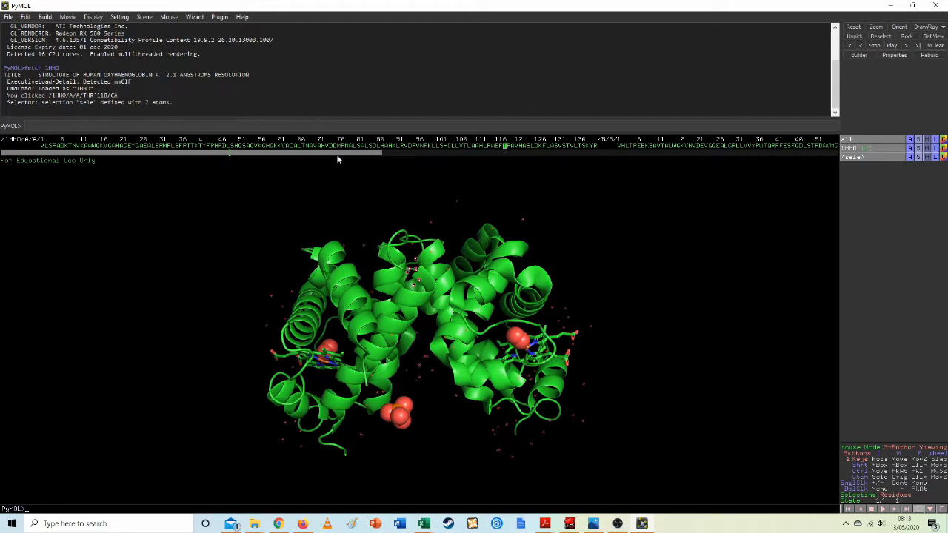
left_click_drag(331, 153, 444, 158)
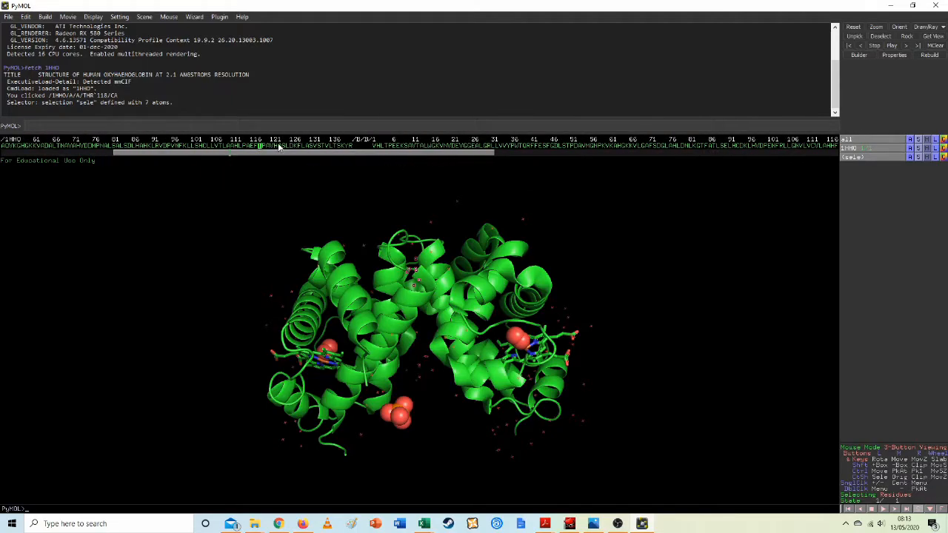
- Switch to Chrome and look through the open pages for an amino acid code reference
left_click(279, 524)
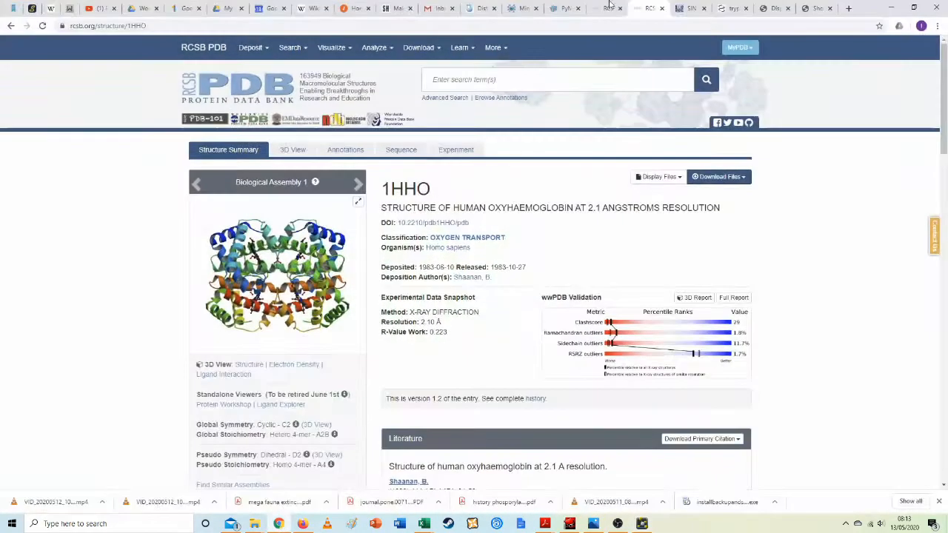
left_click(730, 8)
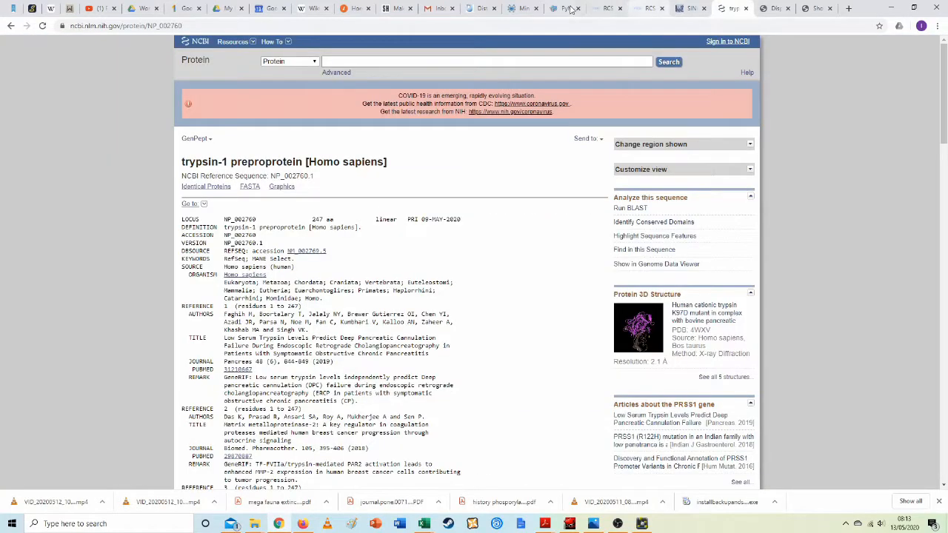
left_click(765, 6)
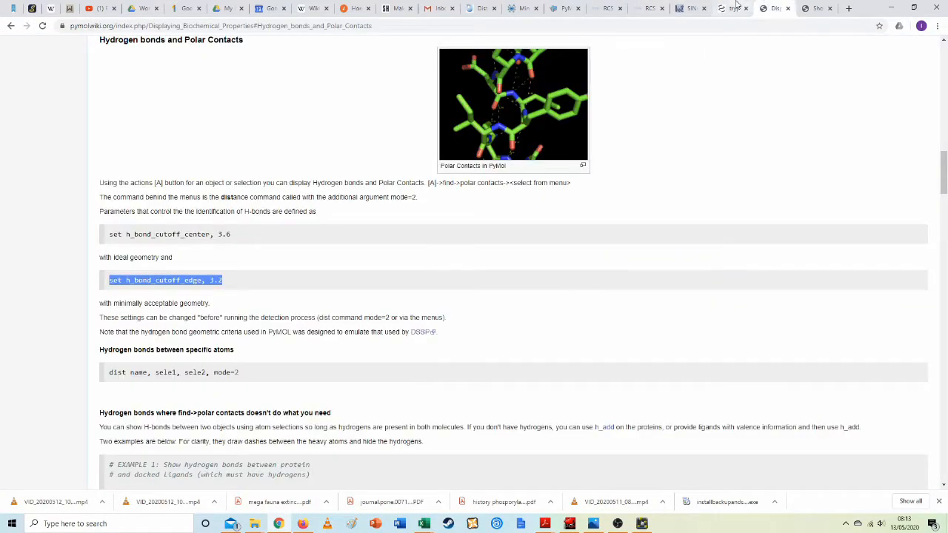
left_click(730, 9)
left_click(565, 6)
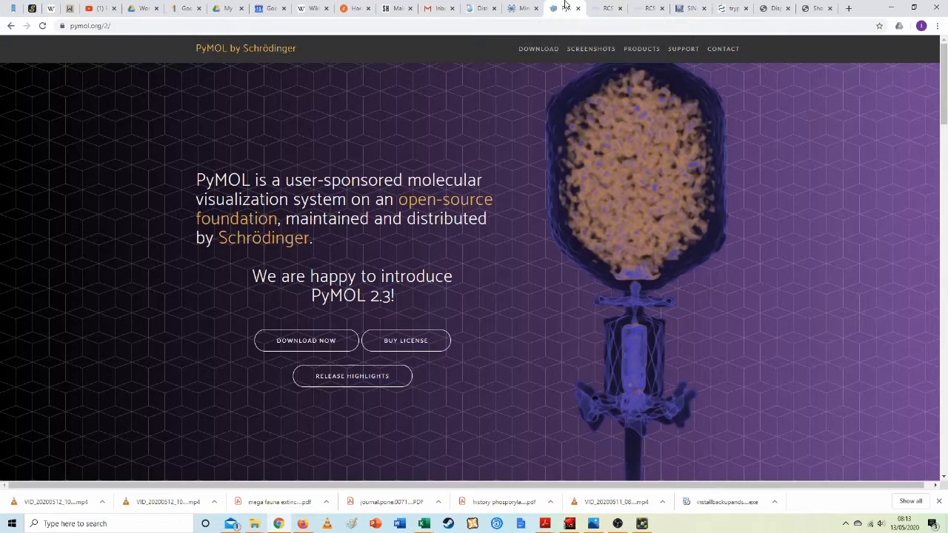
left_click(608, 8)
left_click(827, 5)
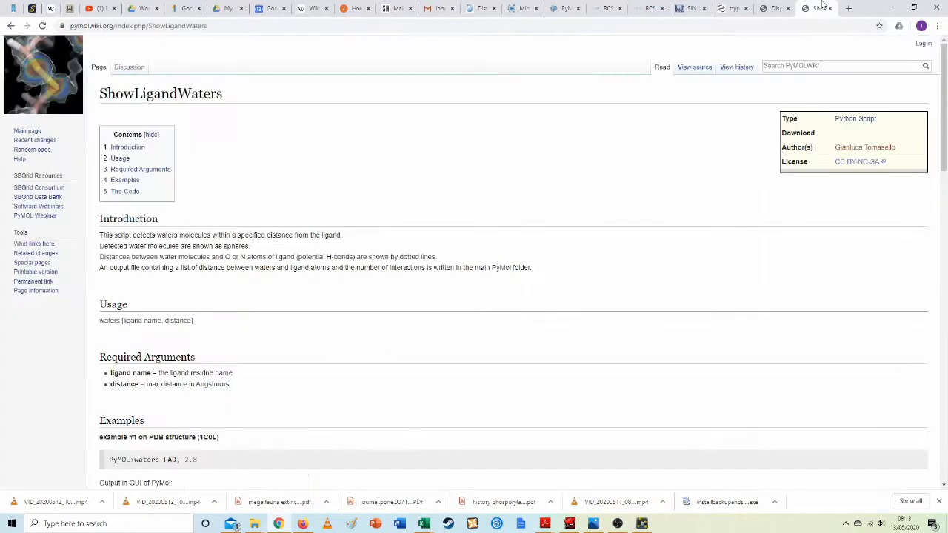
left_click(775, 6)
left_click(730, 8)
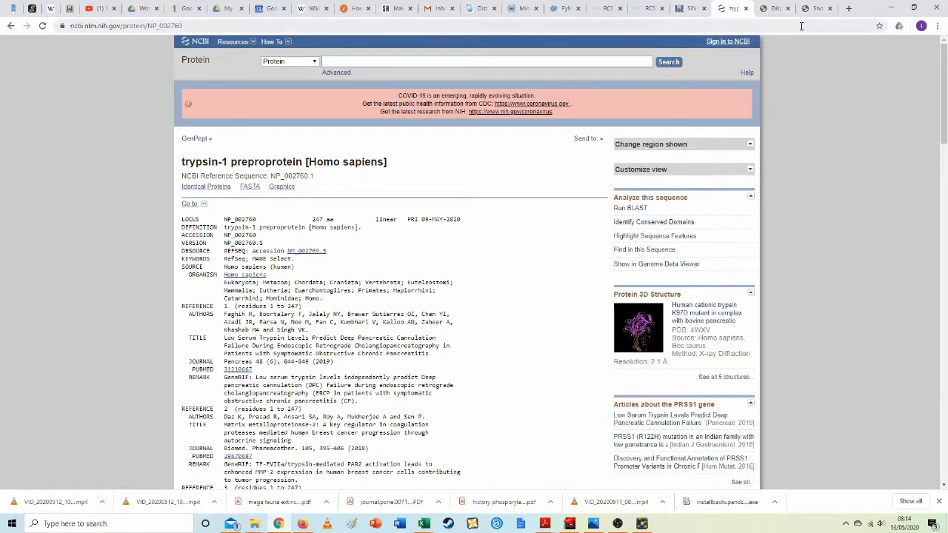
- Search Google for "single amino acid code" in a new tab
left_click(847, 8)
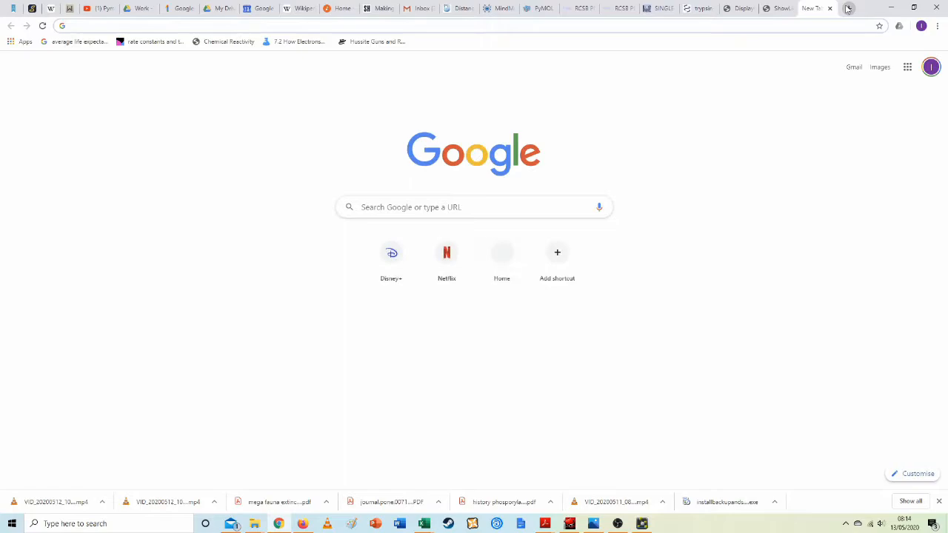
type("single ")
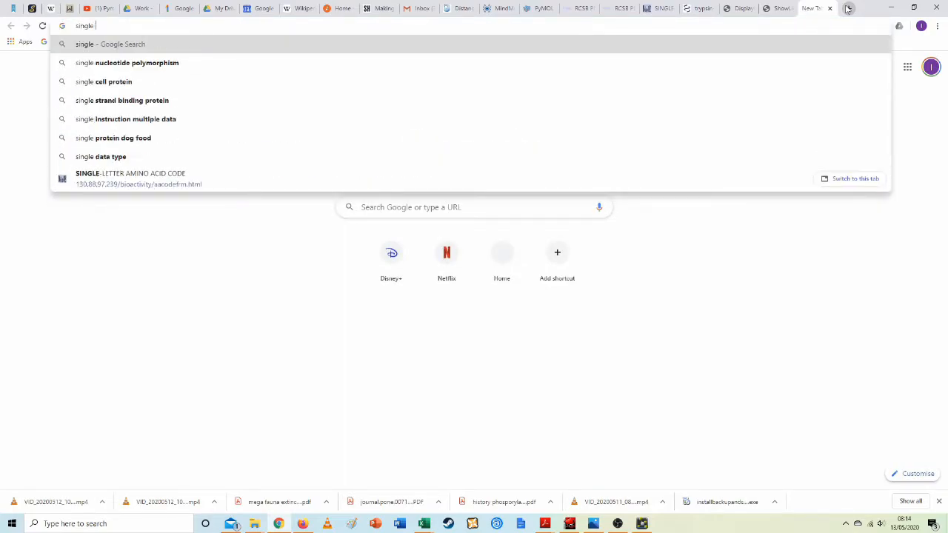
type("ammin")
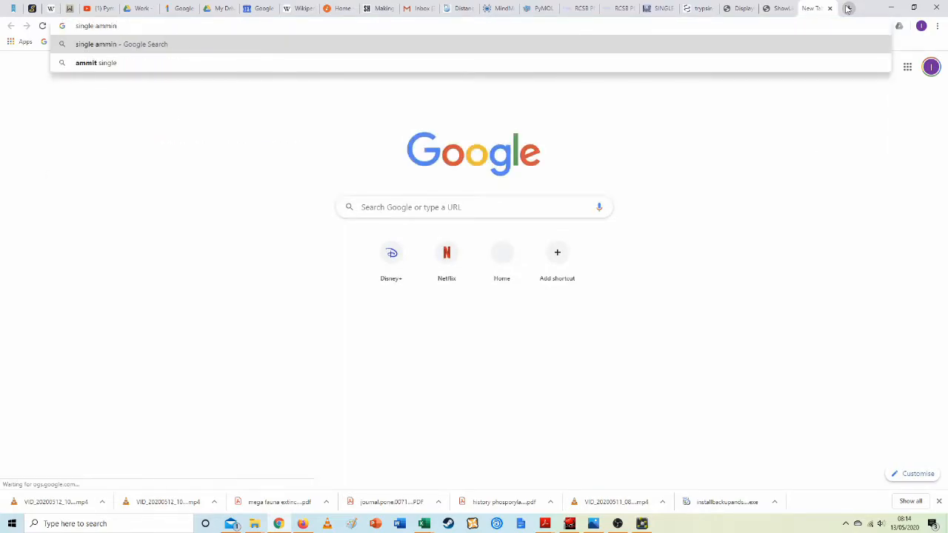
key("BackSpace")
key("BackSpace")
type("ino")
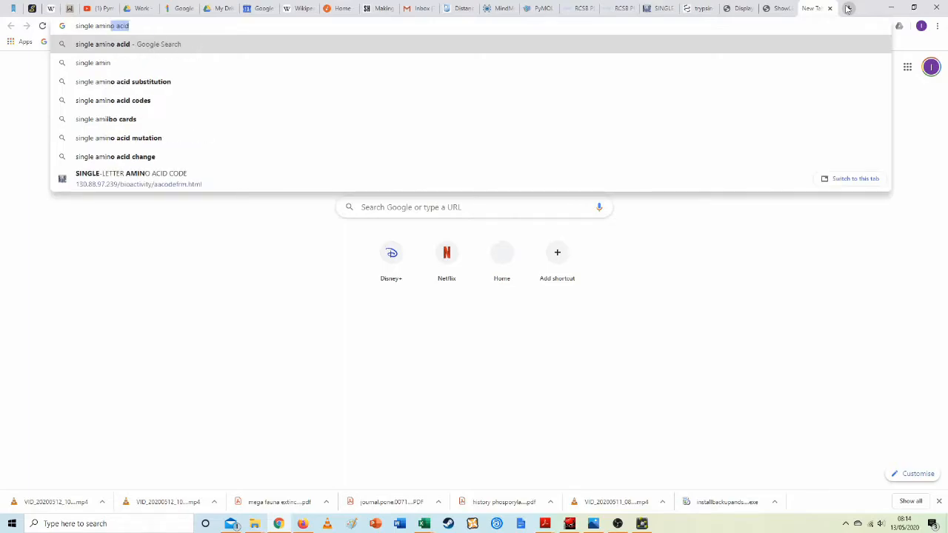
type(" acid")
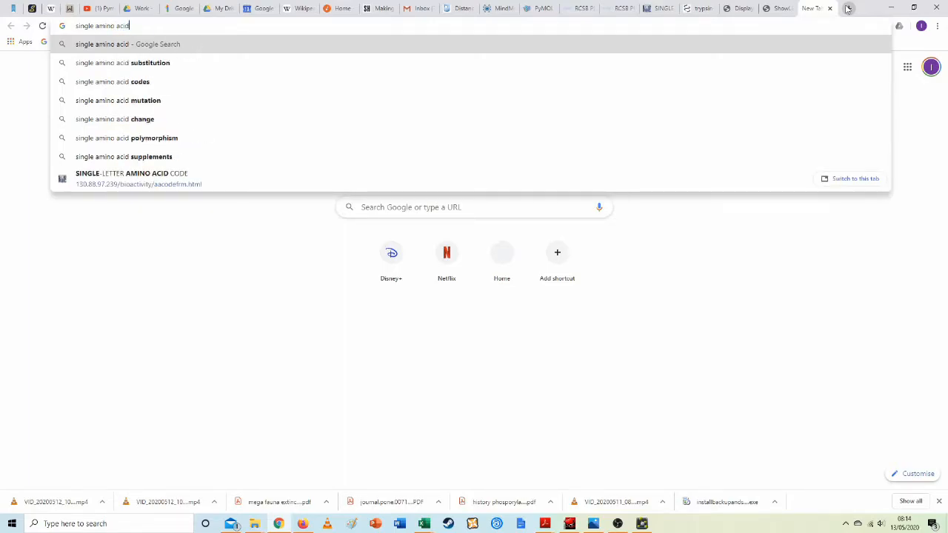
key("Down")
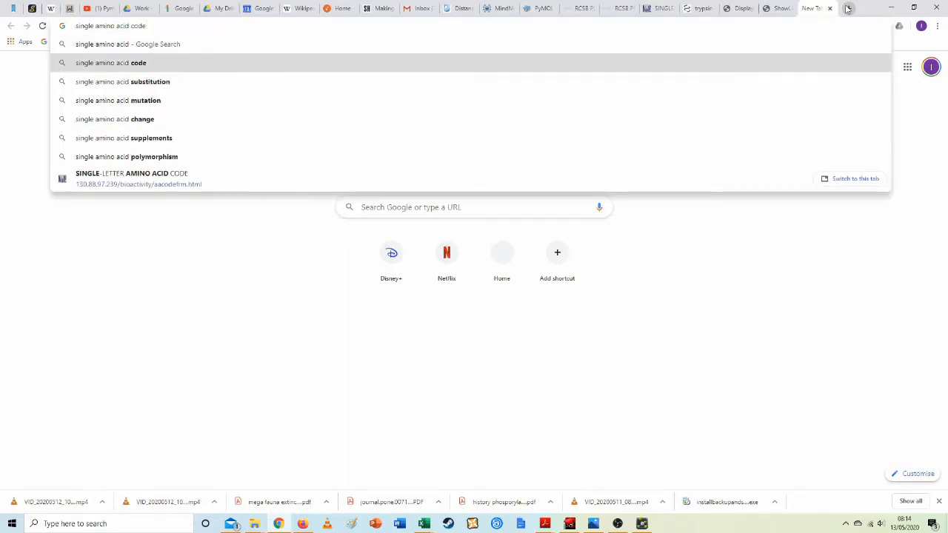
key("Return")
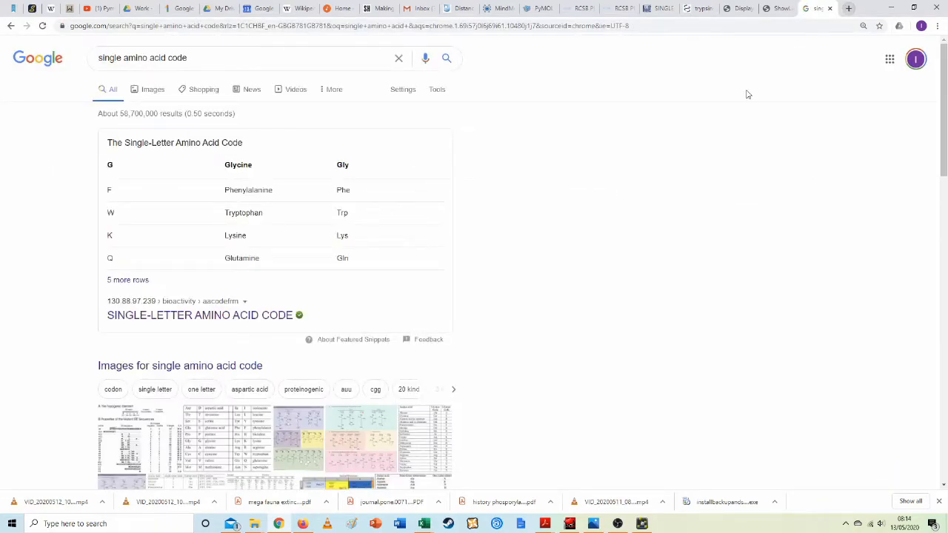
- Open the Single-Letter Amino Acid Code page and highlight Threonine, the entry for T
left_click(192, 320)
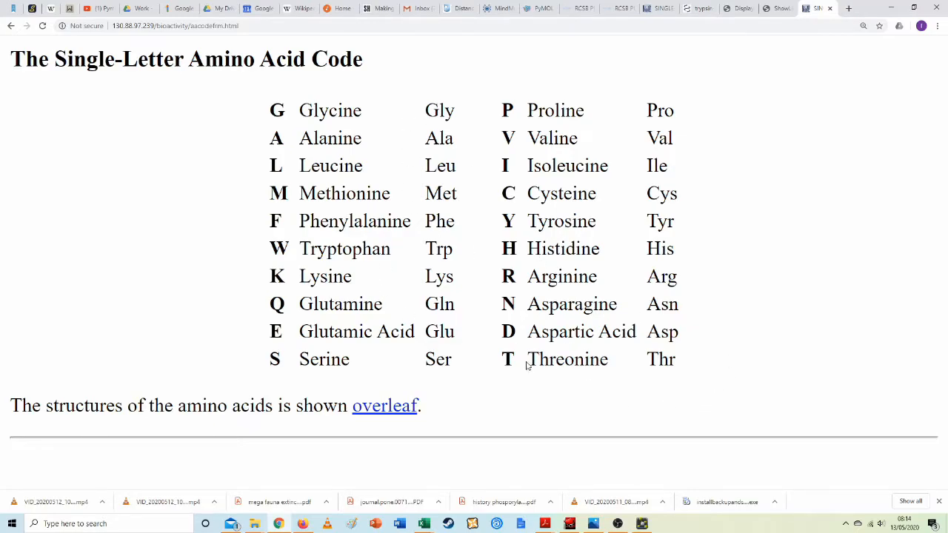
left_click_drag(528, 360, 612, 361)
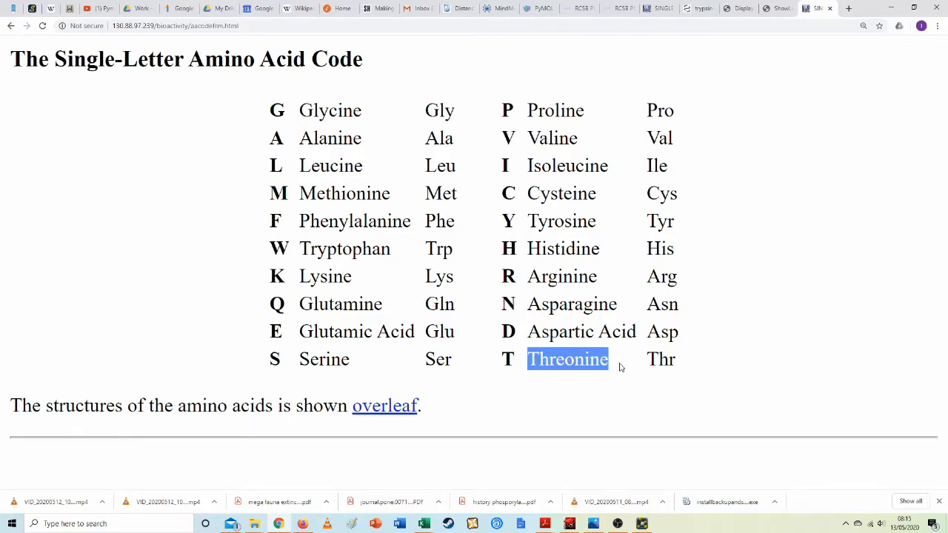
- Clear the open windows from the desktop and open the Teaching from Home folder at full size
left_click(891, 7)
left_click(889, 5)
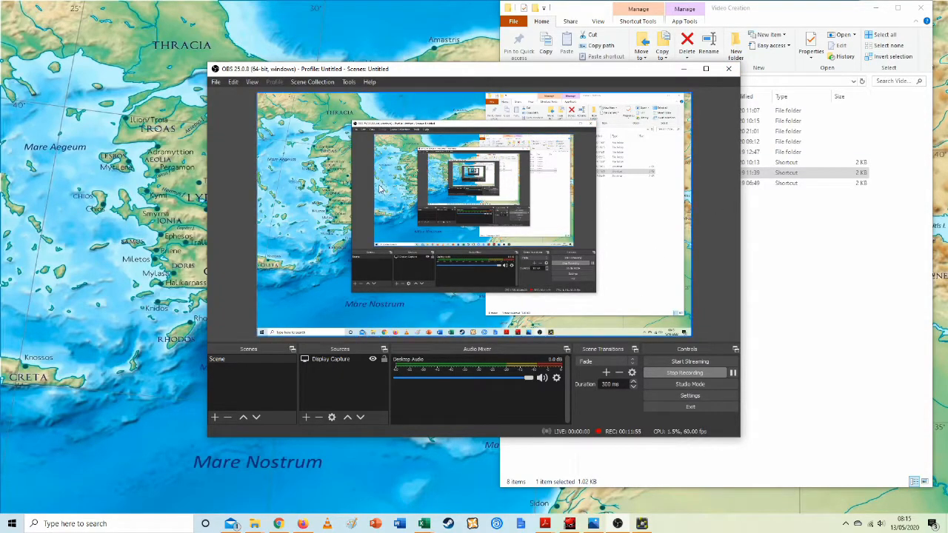
left_click(685, 71)
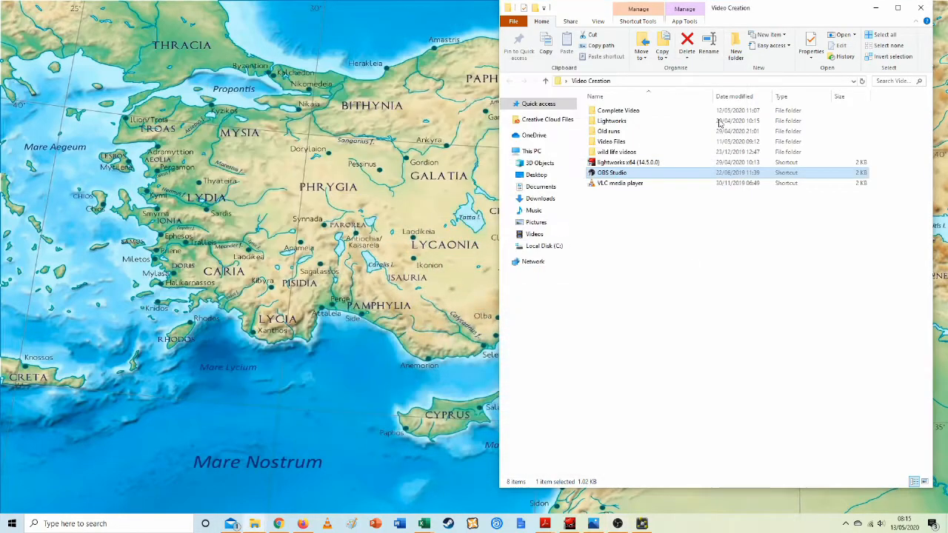
left_click(876, 7)
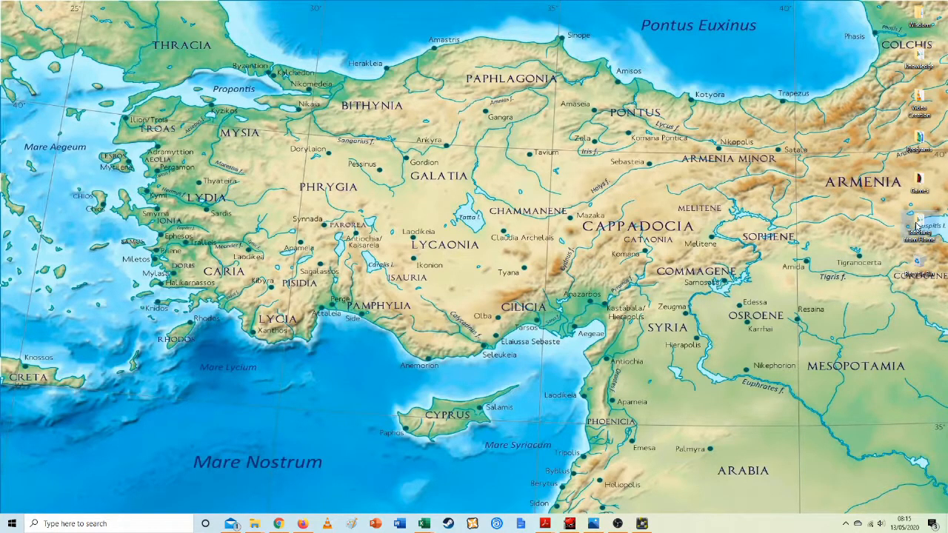
double_click(918, 226)
left_click(404, 9)
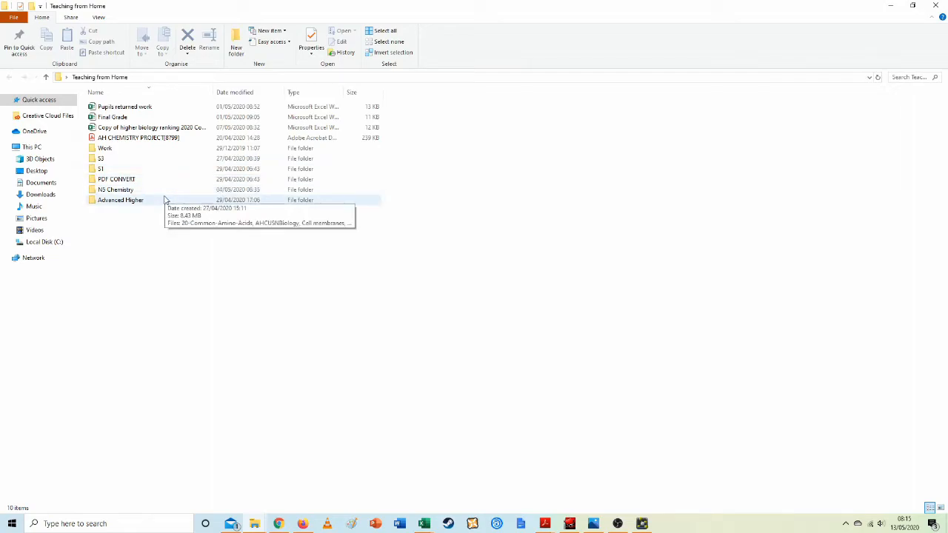
- Open the 20-Common-Amino-Acids image from the Advanced Higher folder
double_click(120, 200)
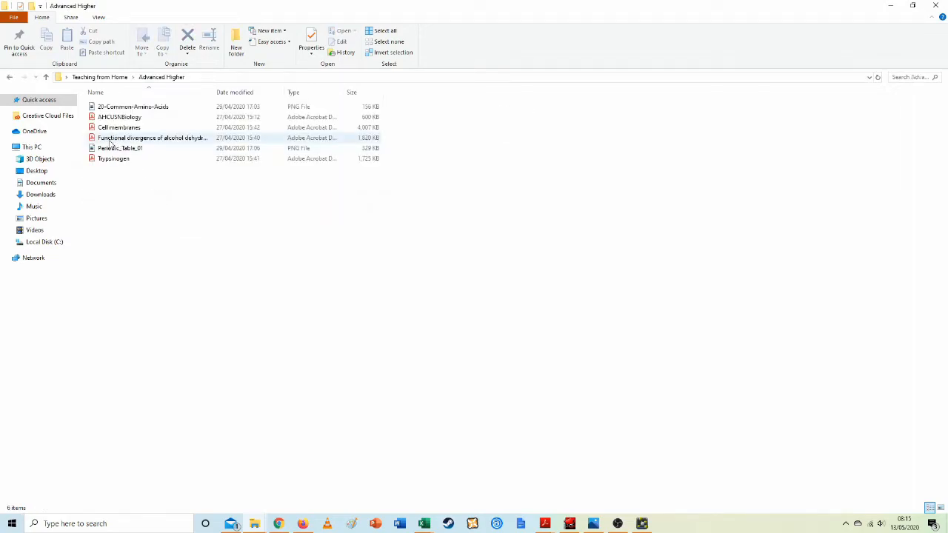
left_click(126, 159)
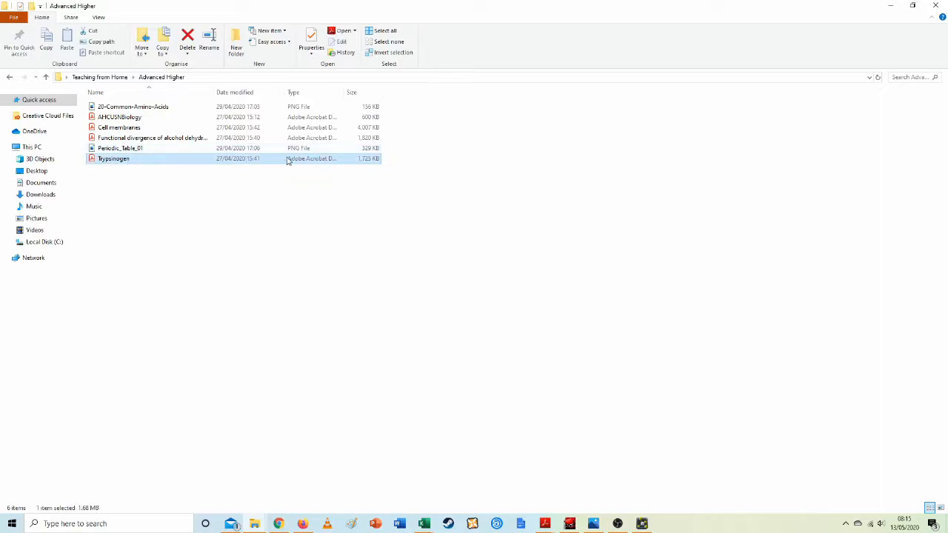
left_click(150, 109)
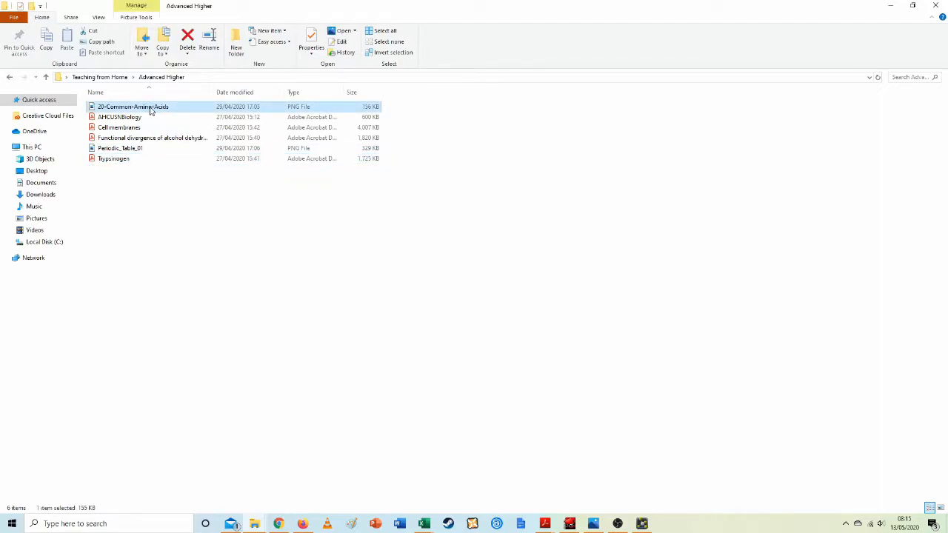
double_click(151, 109)
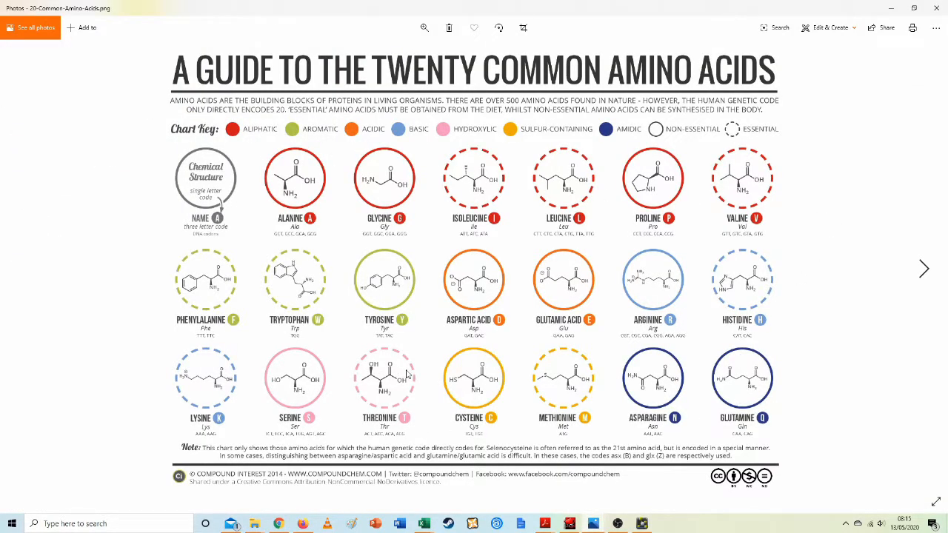
- Examine the threonine structure close up in the chart of twenty common amino acids
scroll(412, 393, "up", 5)
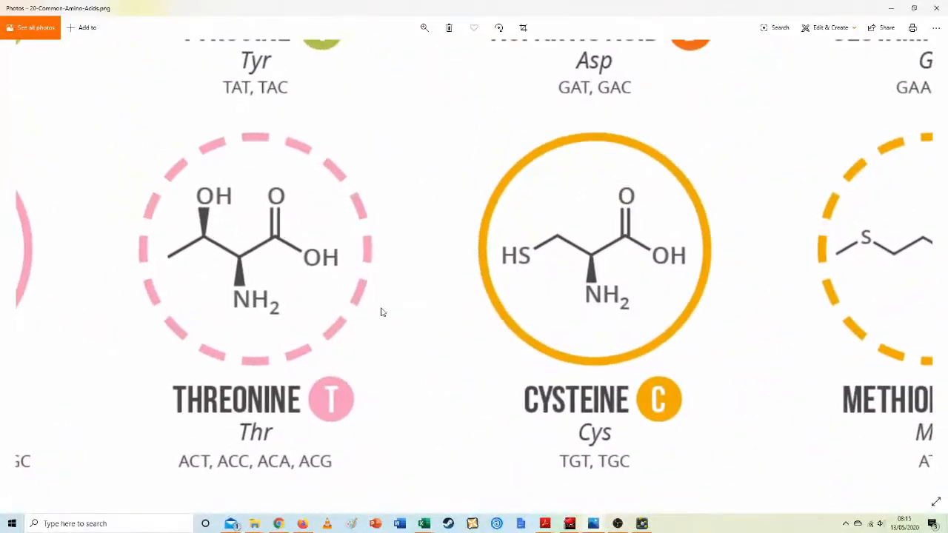
scroll(489, 311, "down", 1)
scroll(521, 298, "up", 3)
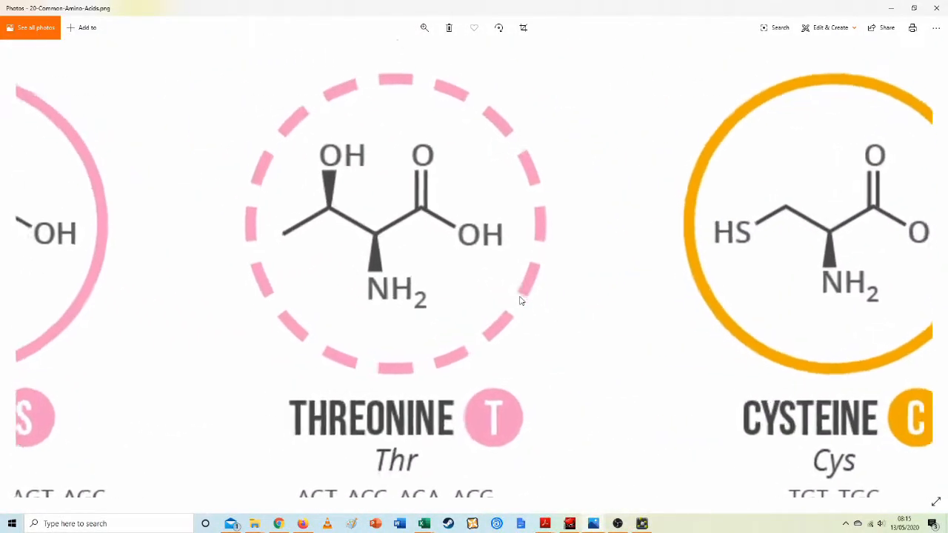
left_click_drag(557, 303, 608, 301)
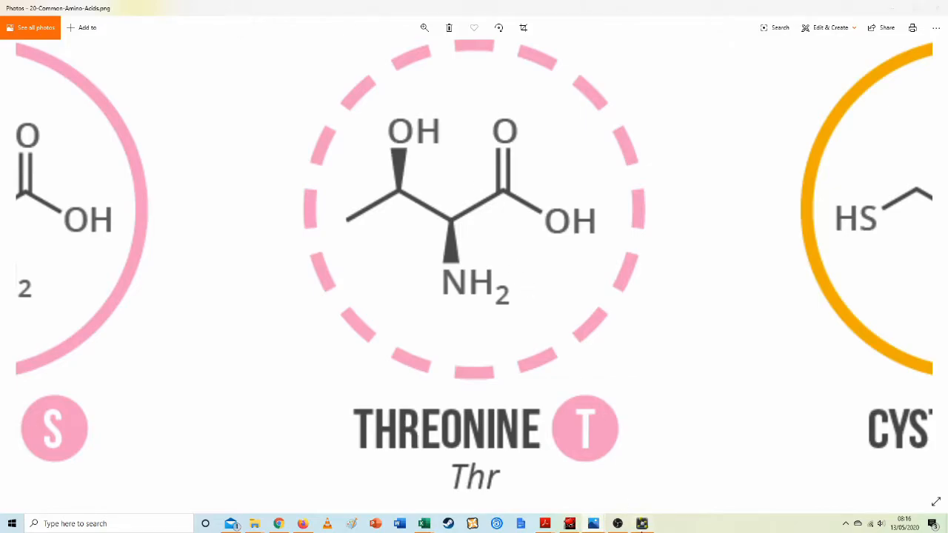
- Switch back to PyMOL, add chain A's final arginine to the selection from the sequence, and inspect its location in the model
left_click(643, 524)
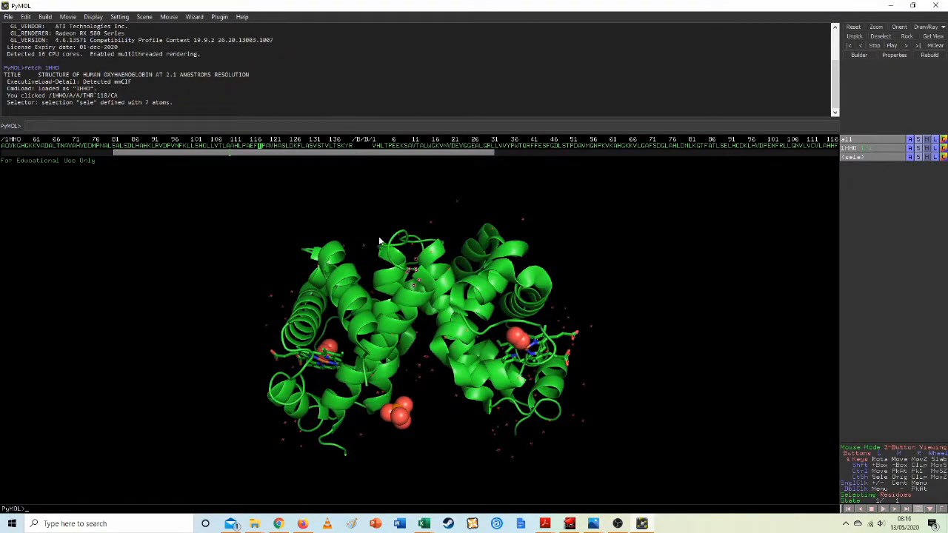
mouse_move(439, 343)
left_mouse_down()
mouse_move(422, 341)
mouse_move(446, 342)
left_mouse_up()
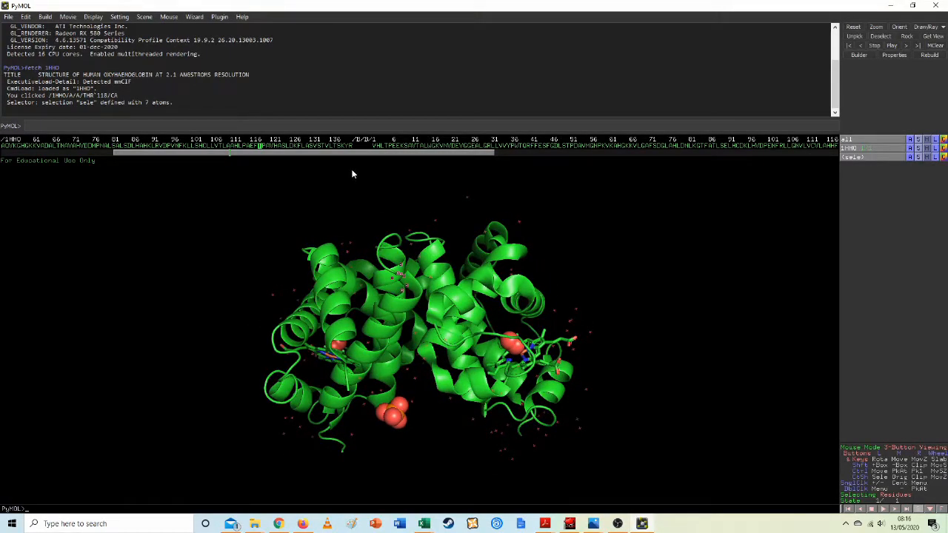
left_click_drag(485, 309, 488, 285)
left_click(351, 147)
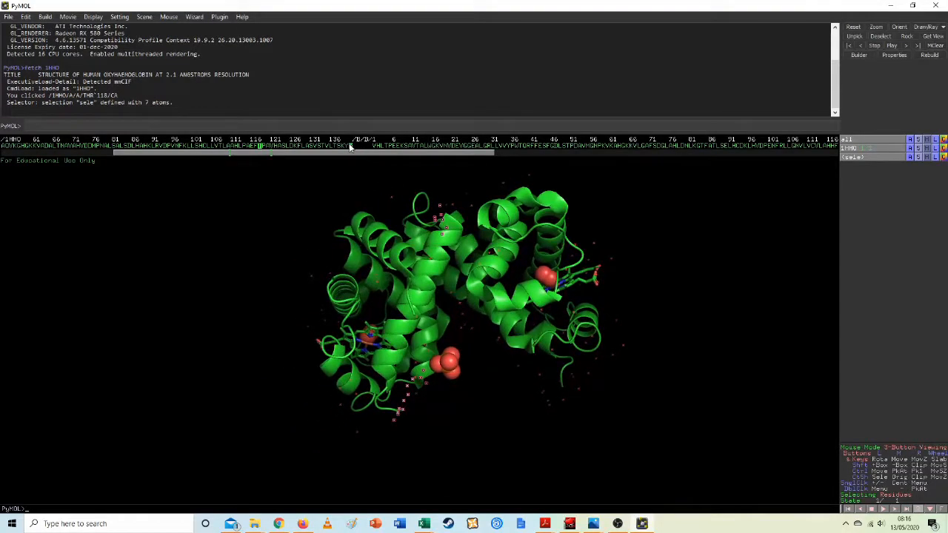
left_click_drag(517, 323, 517, 292)
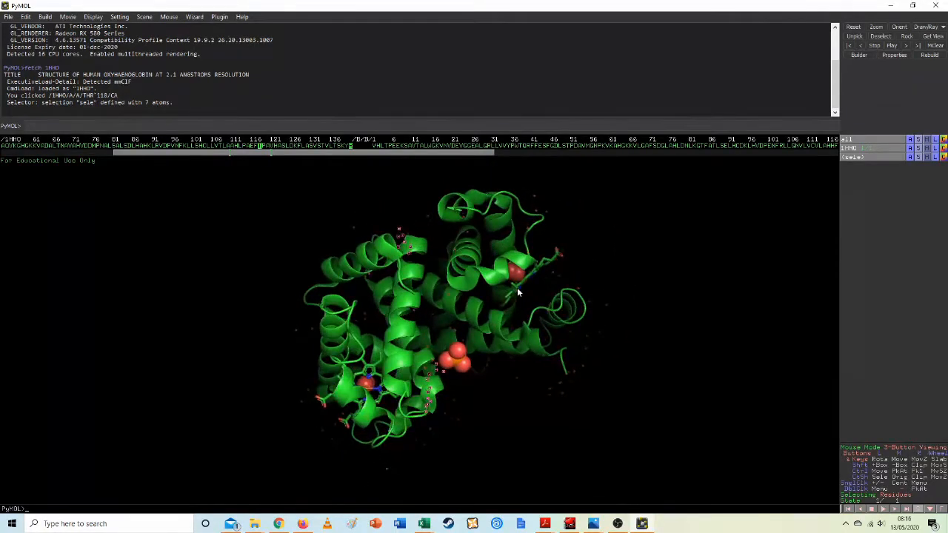
- Extend the selection in the sequence to cover chain A from threonine 118 through the final arginine, and inspect it in the model
left_click(264, 146)
left_click_drag(264, 148, 277, 149)
left_click_drag(469, 276, 478, 343)
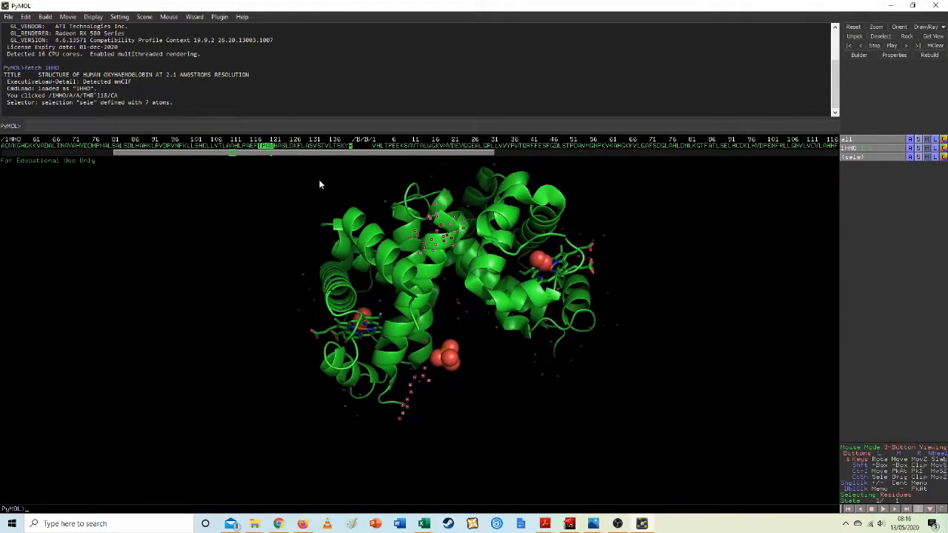
left_click_drag(275, 146, 352, 150)
left_click_drag(395, 326, 384, 252)
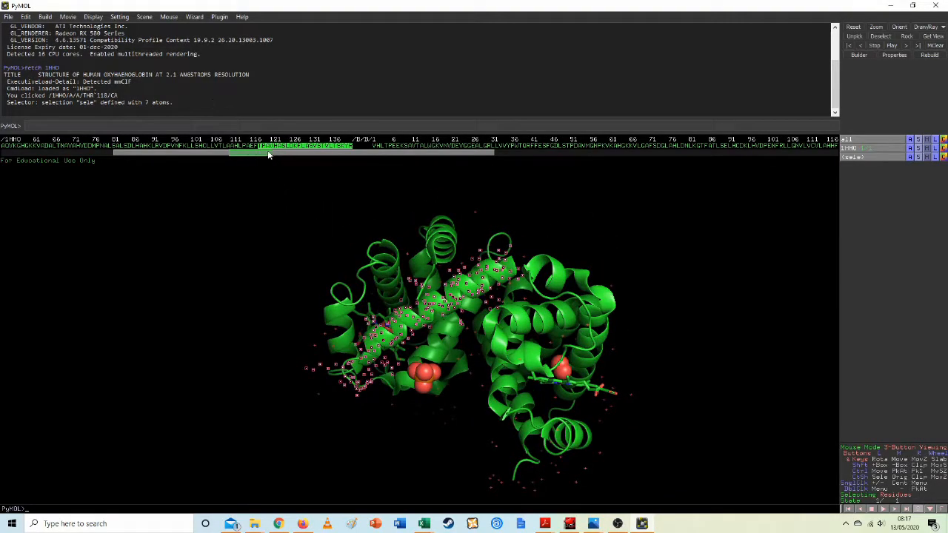
mouse_move(490, 342)
left_mouse_down()
mouse_move(501, 373)
mouse_move(489, 328)
mouse_move(496, 337)
left_mouse_up()
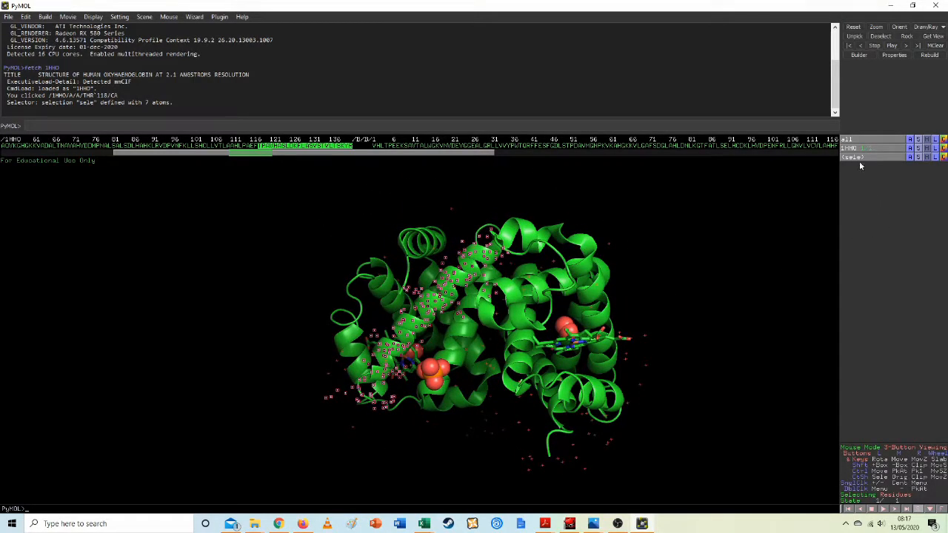
- Rename the current residue selection as alphahelix1
left_click(912, 158)
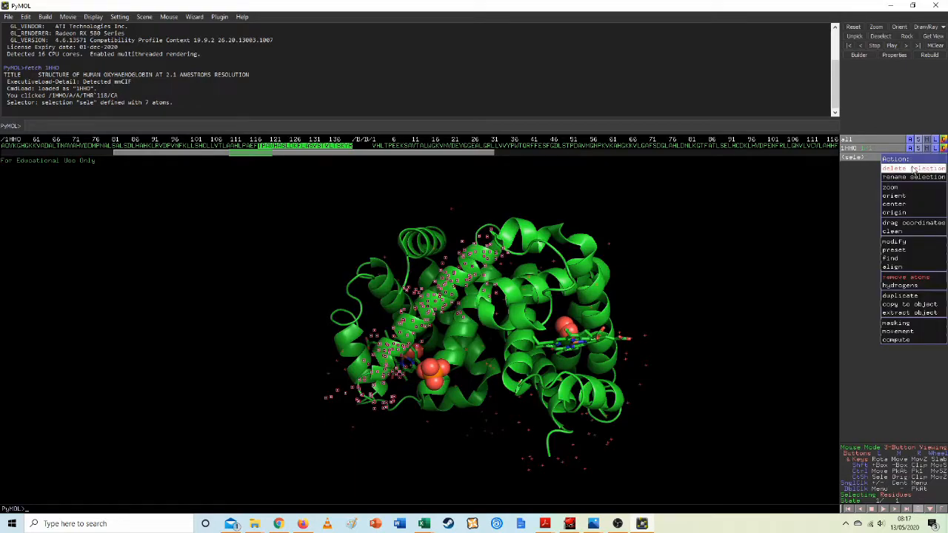
left_click(914, 178)
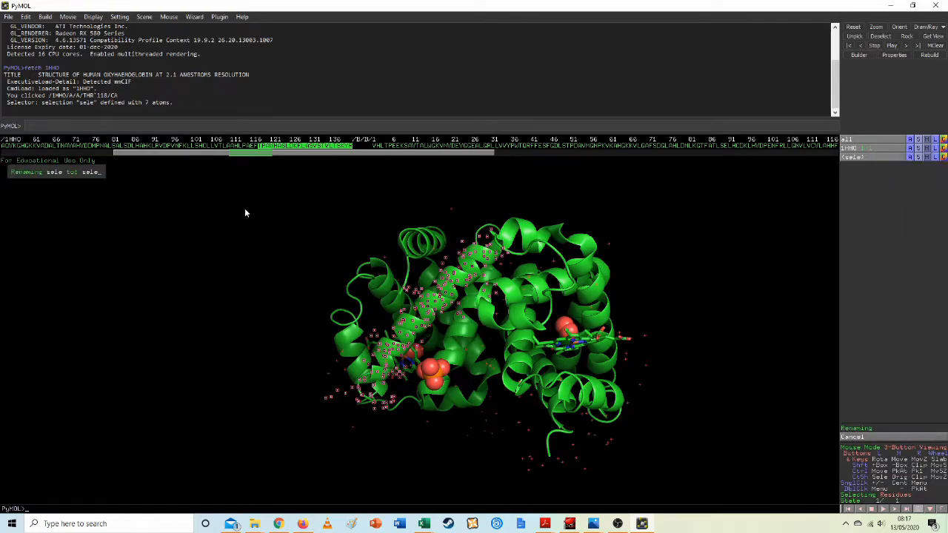
key("BackSpace")
key("BackSpace")
key("BackSpace")
key("BackSpace")
type("alphahelix1")
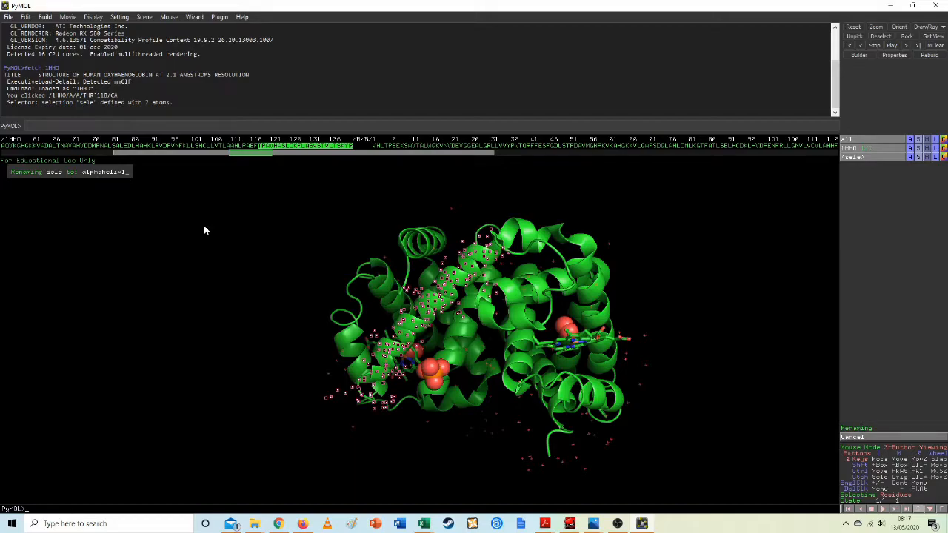
key("Return")
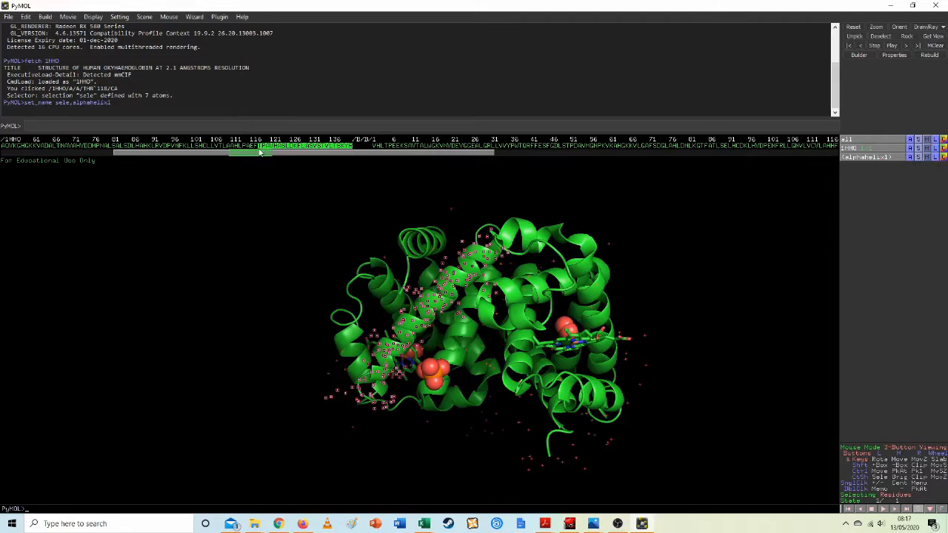
- Colour the alphahelix1 selection firebrick from the range of reds
left_click(944, 157)
mouse_move(917, 222)
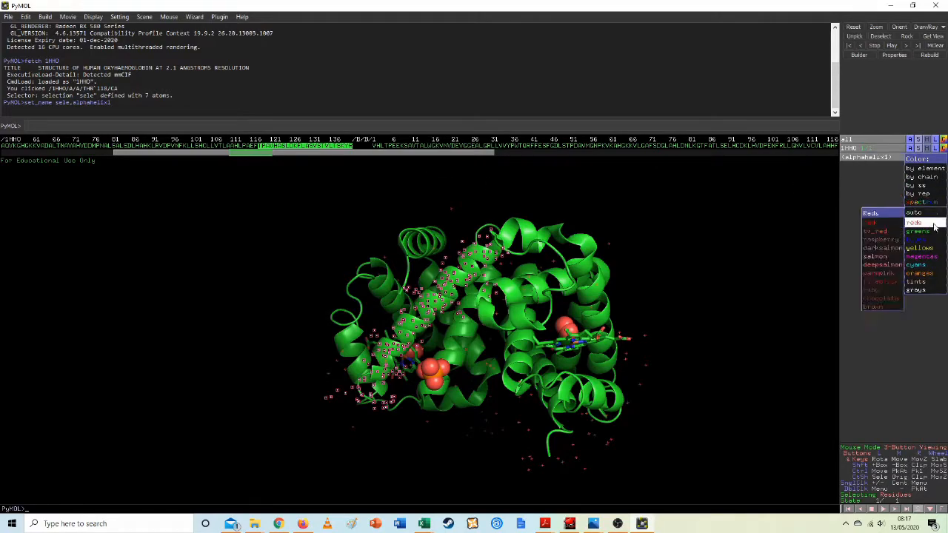
left_click(885, 281)
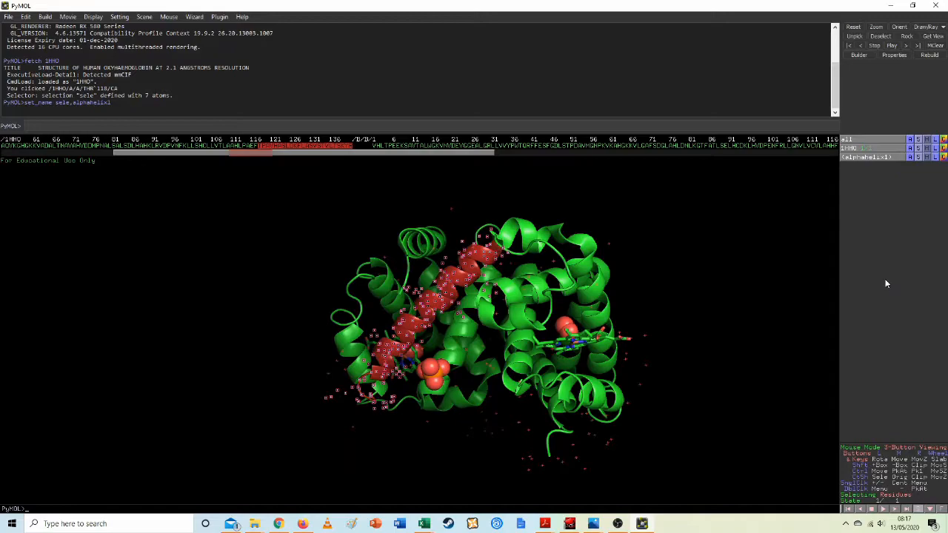
- Examine the recoloured helix from several angles and close up within the haemoglobin model
left_click_drag(461, 315, 489, 324)
scroll(436, 287, "down", 6, "ctrl")
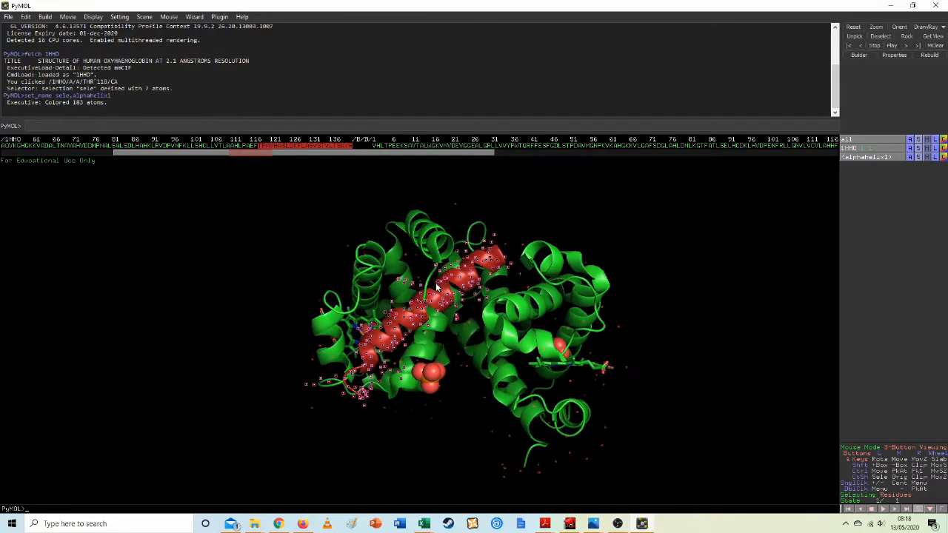
scroll(436, 287, "up", 2, "ctrl")
scroll(437, 287, "up", 3, "ctrl")
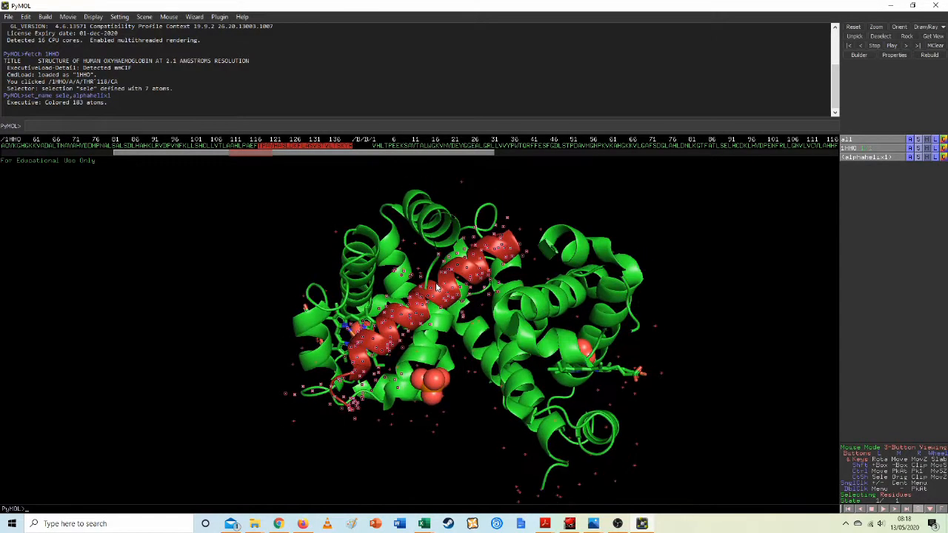
scroll(436, 288, "up", 2)
mouse_move(451, 303)
left_mouse_down()
mouse_move(505, 297)
mouse_move(481, 291)
mouse_move(497, 285)
mouse_move(466, 306)
left_mouse_up()
left_click_drag(406, 351, 402, 351)
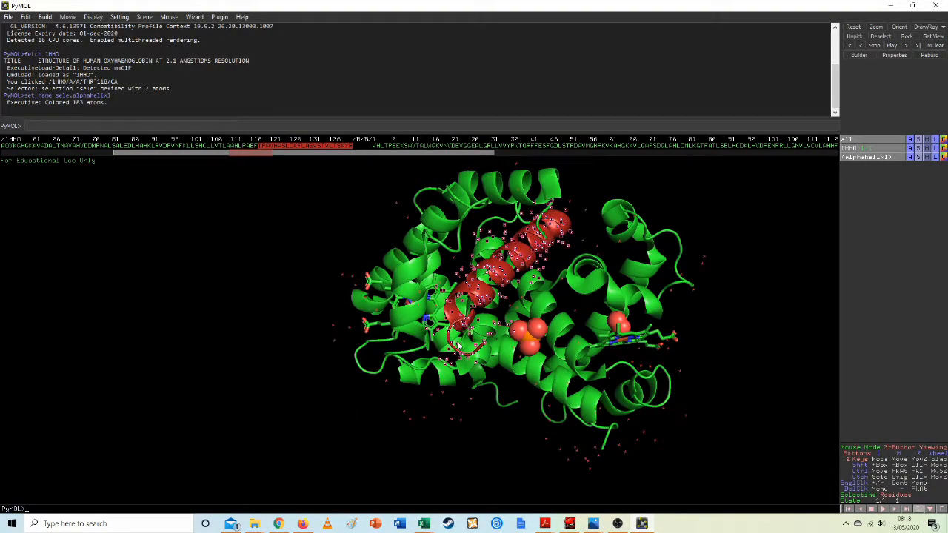
left_click_drag(452, 320, 514, 273)
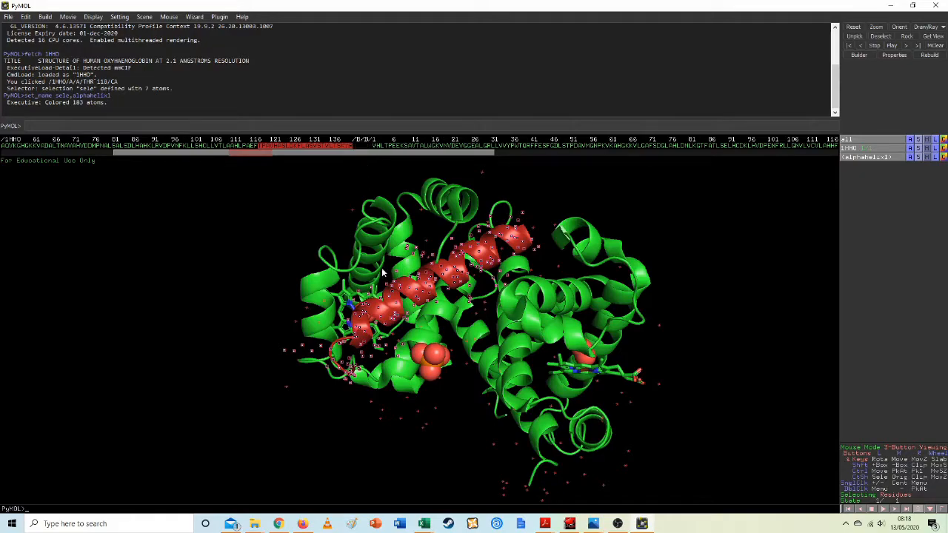
- Review the sequence from the start of chain A through chain B to the ligands, comparing it with the coloured segment
left_click_drag(177, 150, 84, 150)
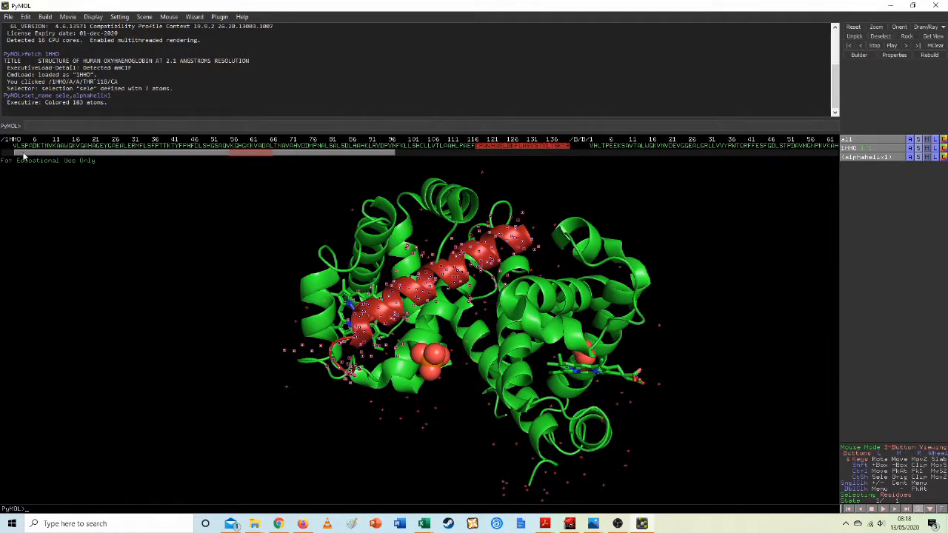
left_click_drag(24, 153, 7, 155)
left_click_drag(83, 152, 202, 152)
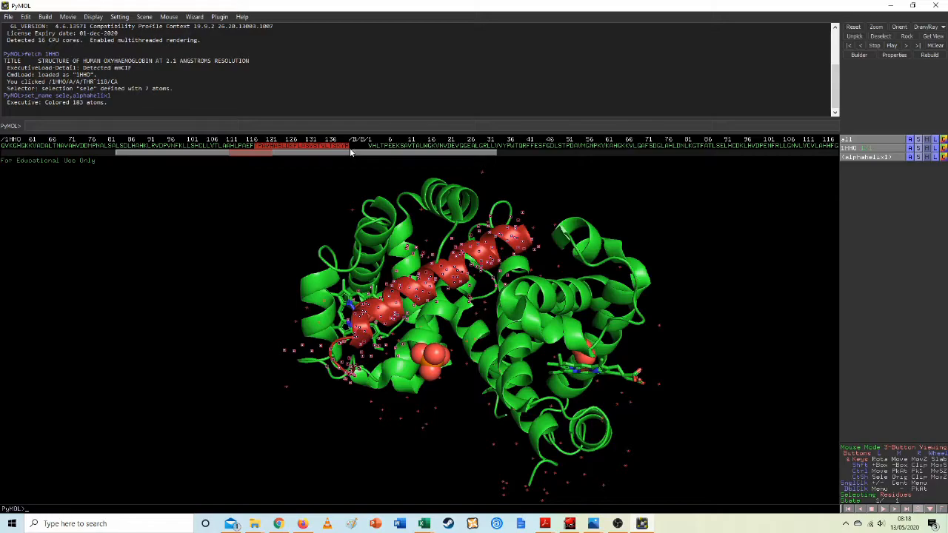
left_click_drag(355, 152, 458, 153)
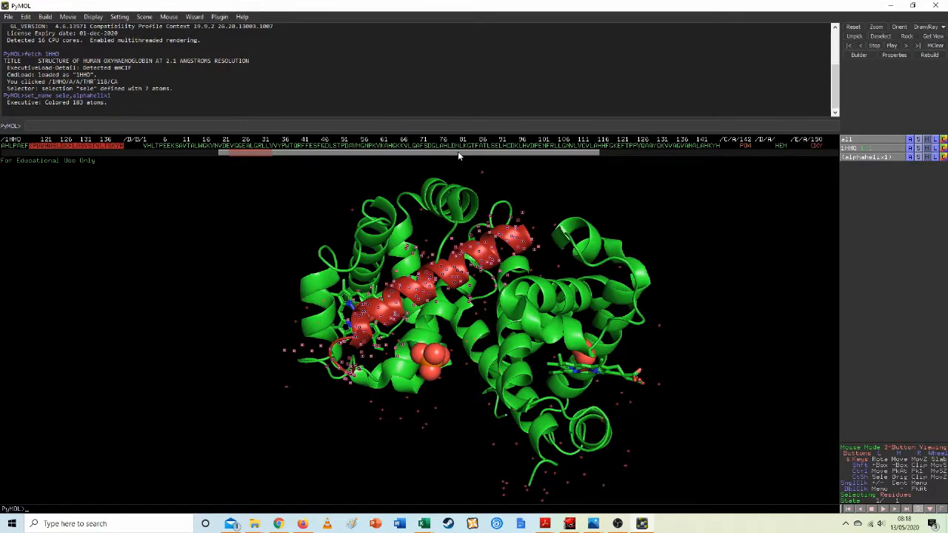
left_click_drag(458, 152, 363, 170)
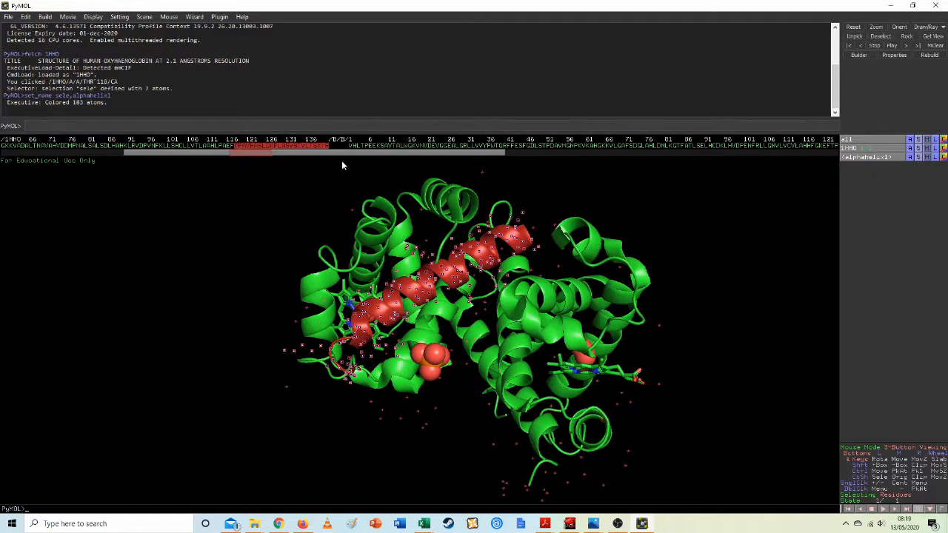
left_click_drag(328, 152, 304, 151)
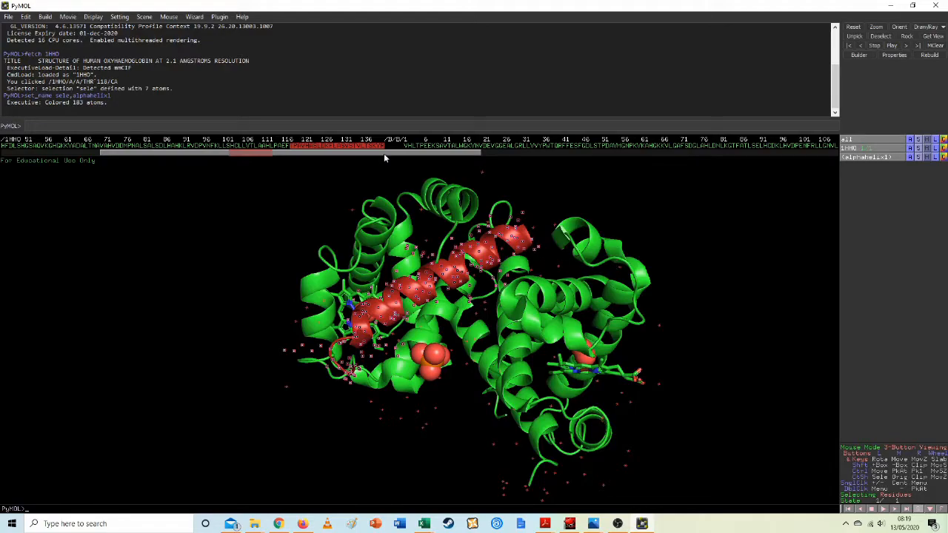
left_click_drag(384, 153, 439, 152)
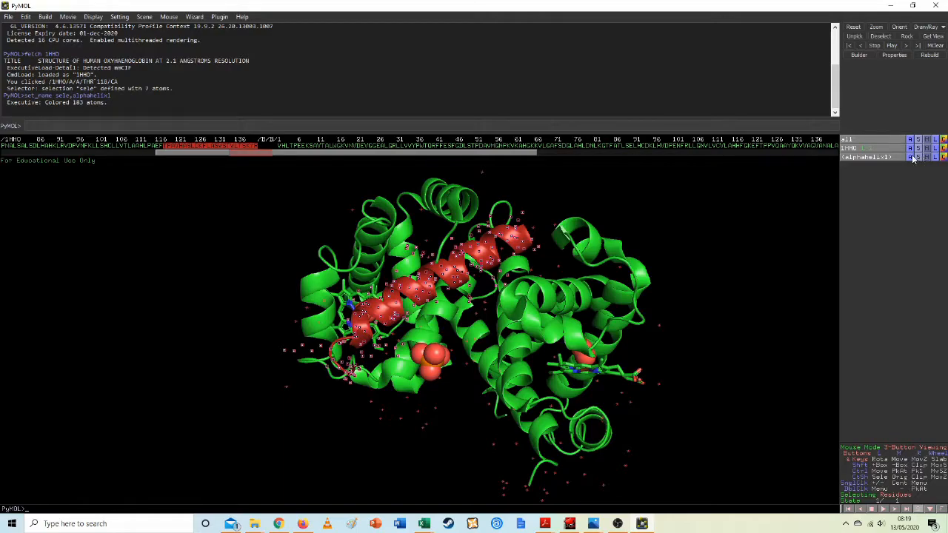
- Toggle the visibility of alphahelix1 and 1HHO, leave only 1HHO hidden, and open the representation options for alphahelix1
left_click(872, 157)
left_click(872, 158)
left_click(872, 158)
left_click(872, 158)
left_click(871, 149)
left_click(872, 150)
left_click(871, 150)
left_click(870, 159)
left_click(870, 159)
left_click(918, 157)
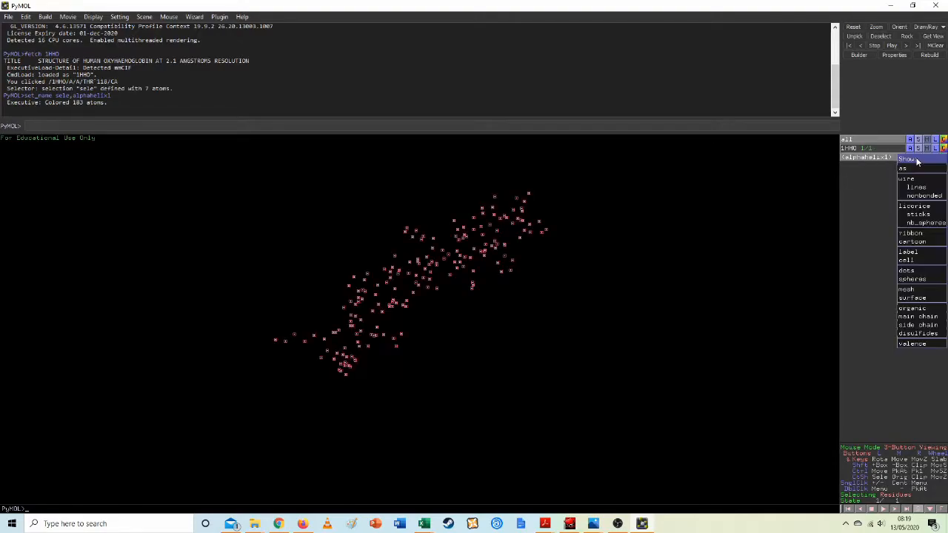
- Show spheres and cartoon for the alphahelix1 selection and turn the display of the 1HHO structure back on
left_click(926, 281)
left_click(920, 159)
left_click(934, 242)
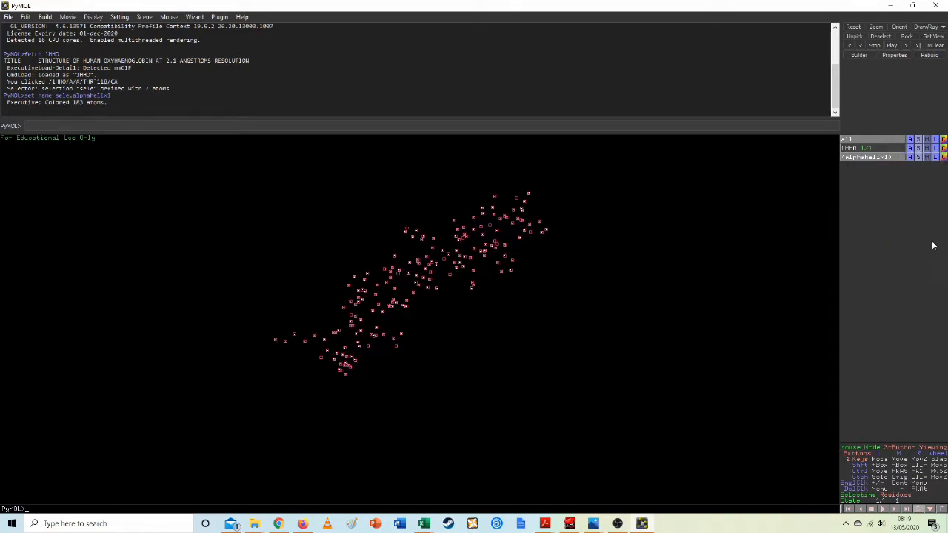
left_click(852, 147)
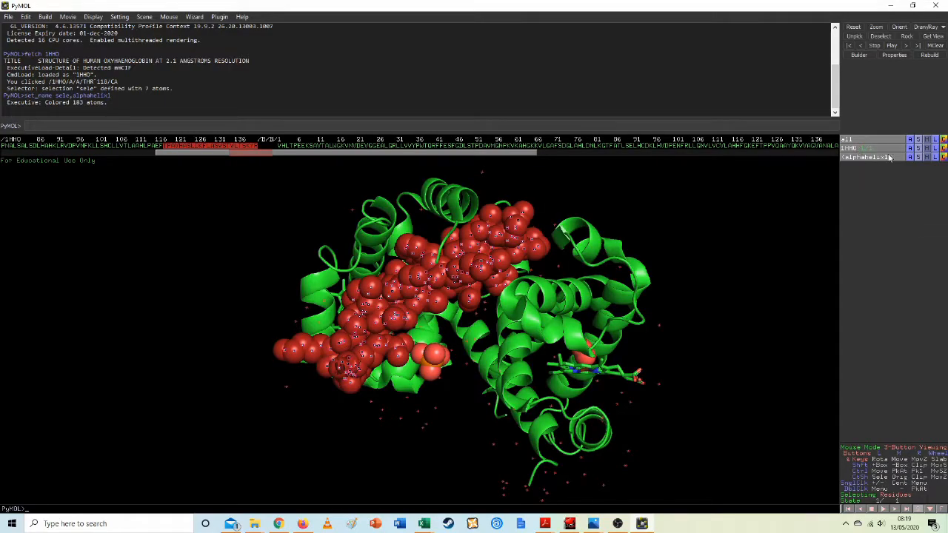
- Hide the spheres of the alphahelix1 selection
mouse_move(483, 282)
left_mouse_down()
mouse_move(539, 282)
mouse_move(466, 287)
mouse_move(544, 283)
mouse_move(562, 301)
mouse_move(504, 311)
mouse_move(485, 289)
mouse_move(524, 300)
mouse_move(502, 280)
left_mouse_up()
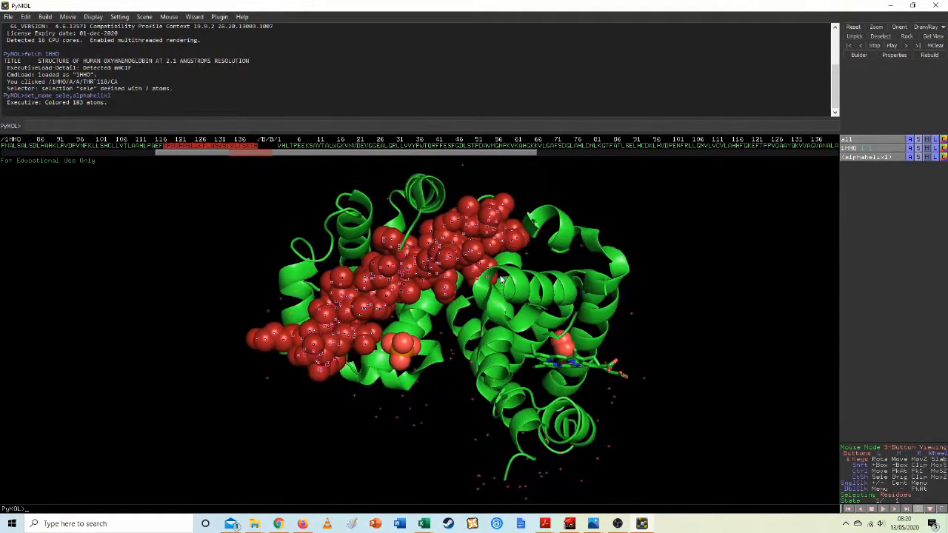
left_click(928, 156)
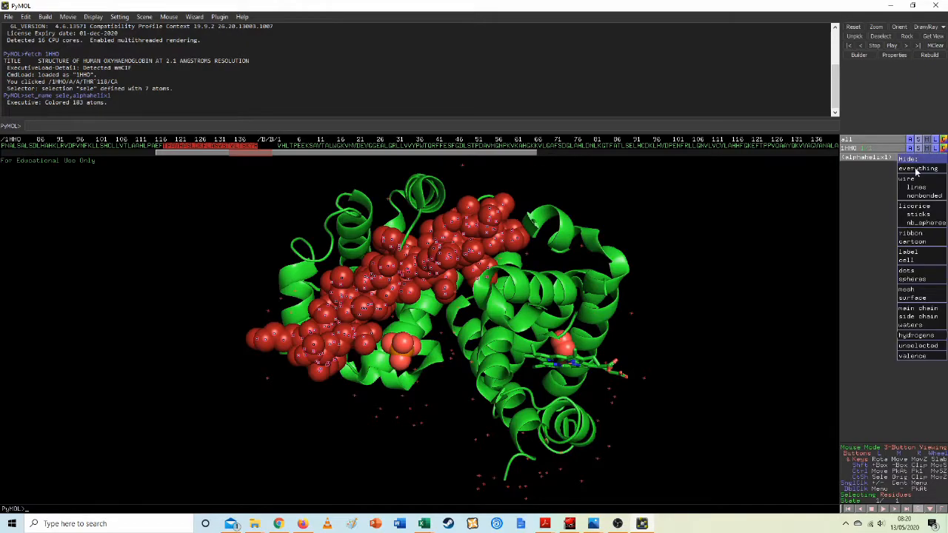
left_click(926, 283)
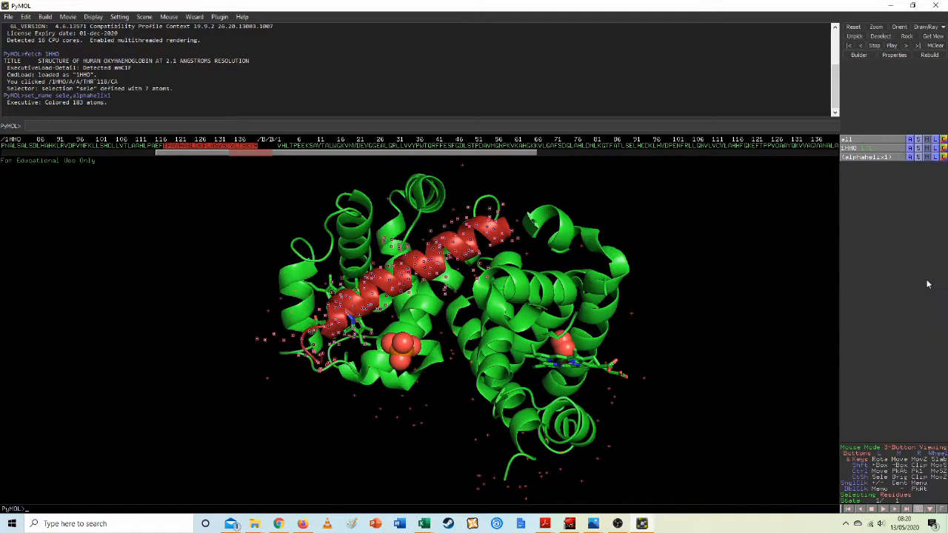
- Show a mesh for the alphahelix1 selection and hide the mesh again
left_click(918, 158)
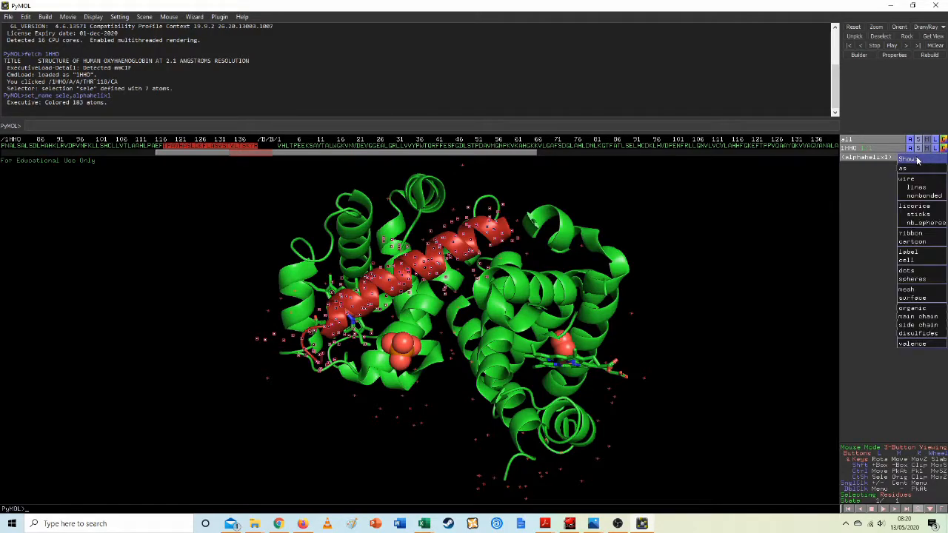
left_click(919, 289)
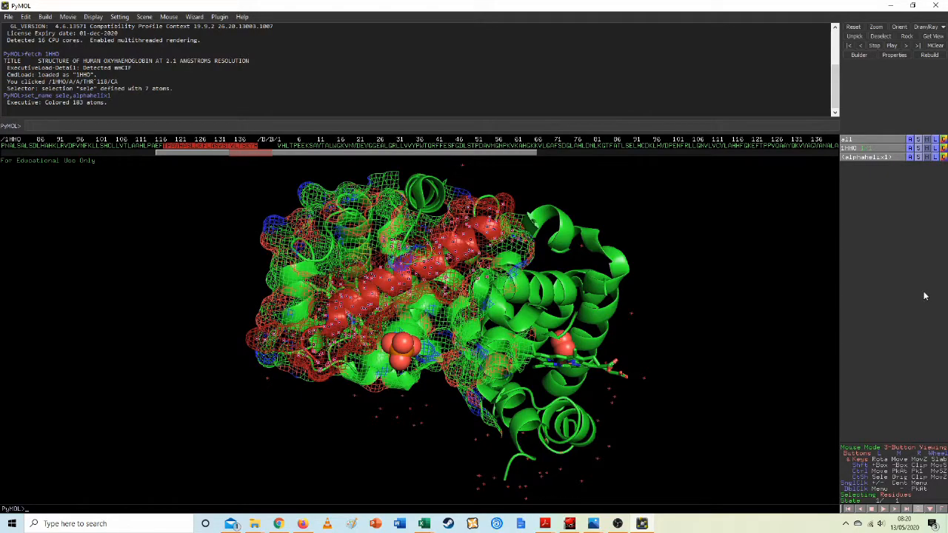
left_click(928, 157)
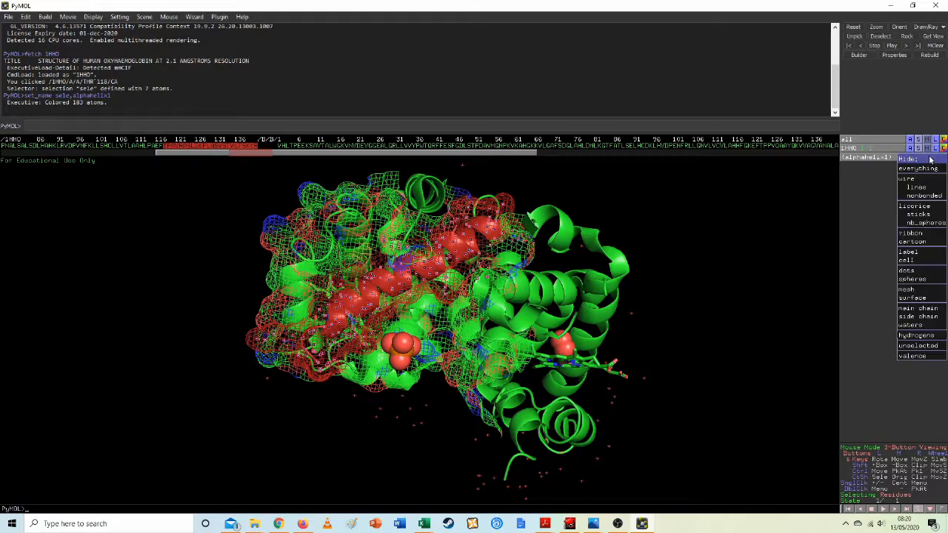
left_click(917, 290)
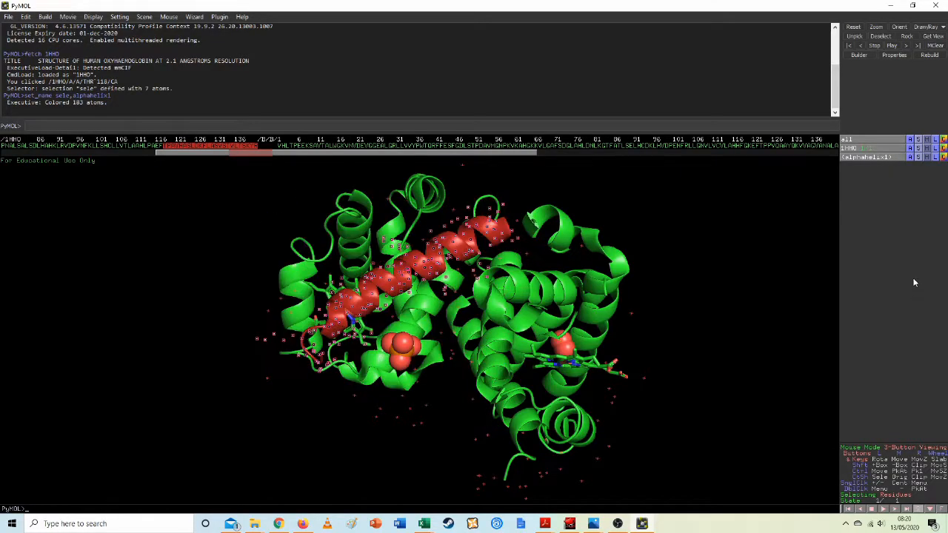
- Toggle the alphahelix1 selection markers off and back on
left_click(881, 157)
left_click(881, 156)
left_click(881, 157)
left_click(881, 156)
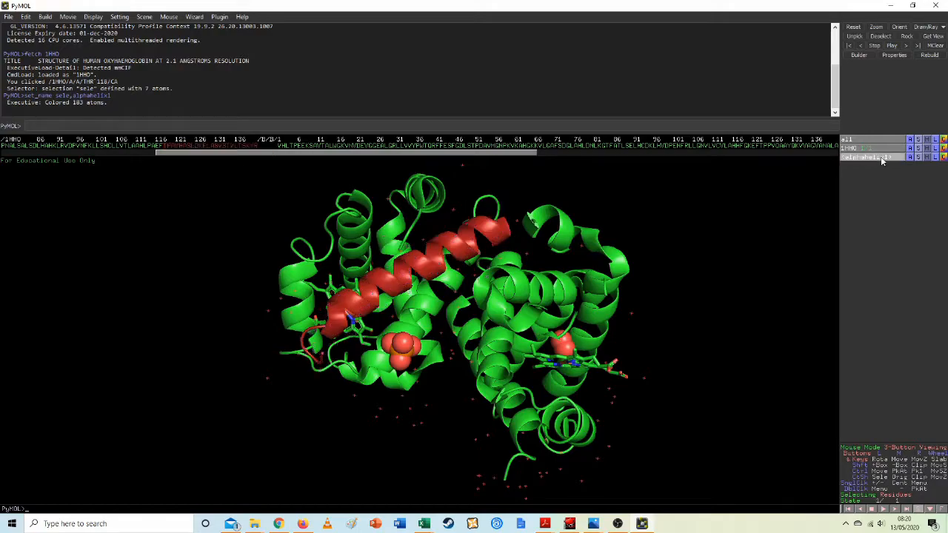
left_click(882, 151)
left_click(882, 151)
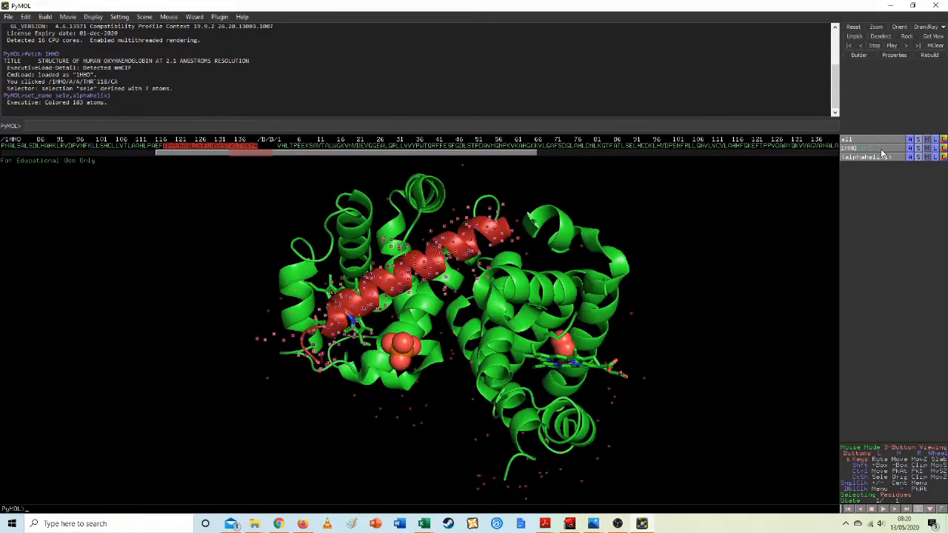
- Label the alphahelix1 selection with residue names and view the labels from several angles
left_click(934, 158)
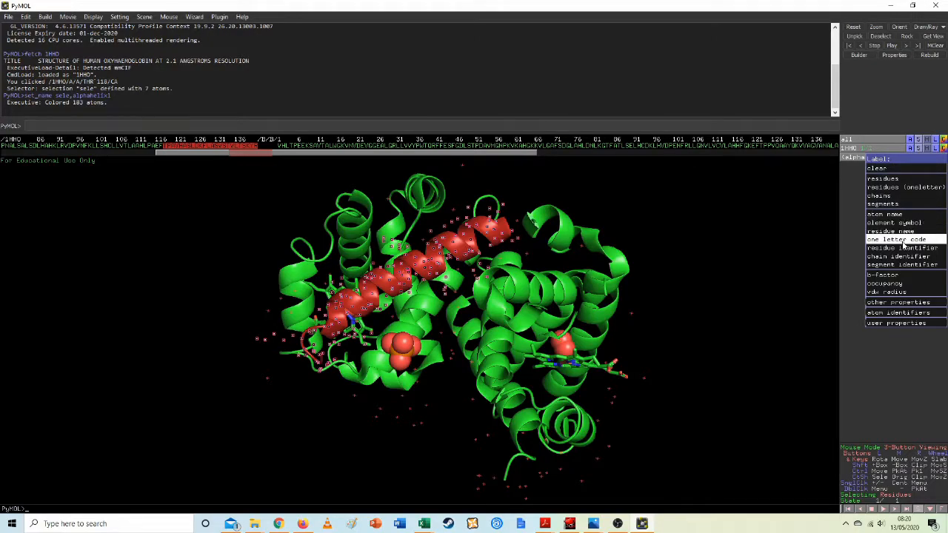
left_click(903, 232)
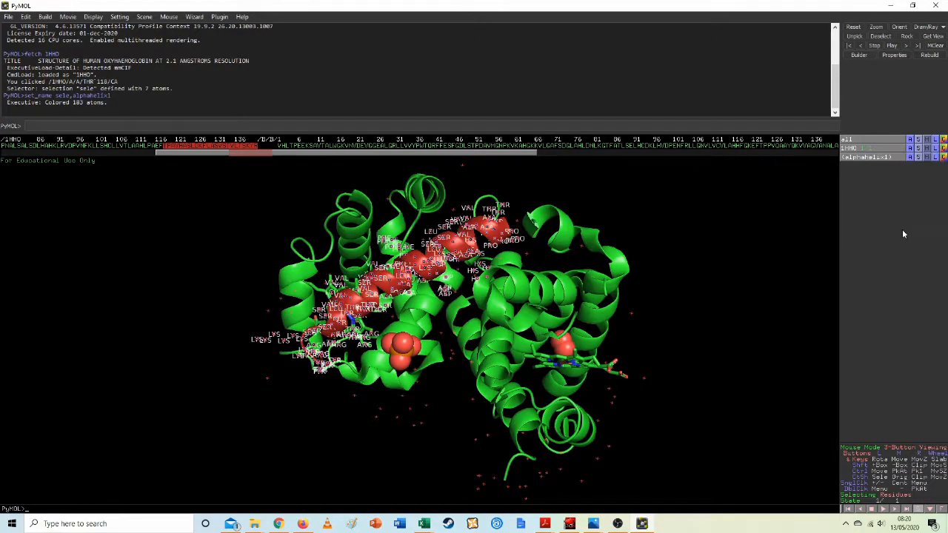
left_click_drag(470, 242, 437, 258)
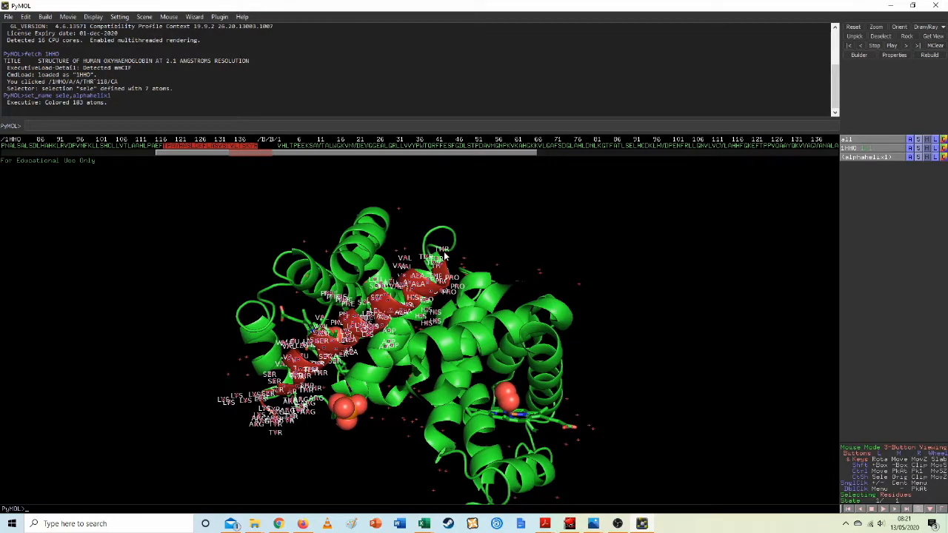
left_click_drag(426, 273, 468, 258)
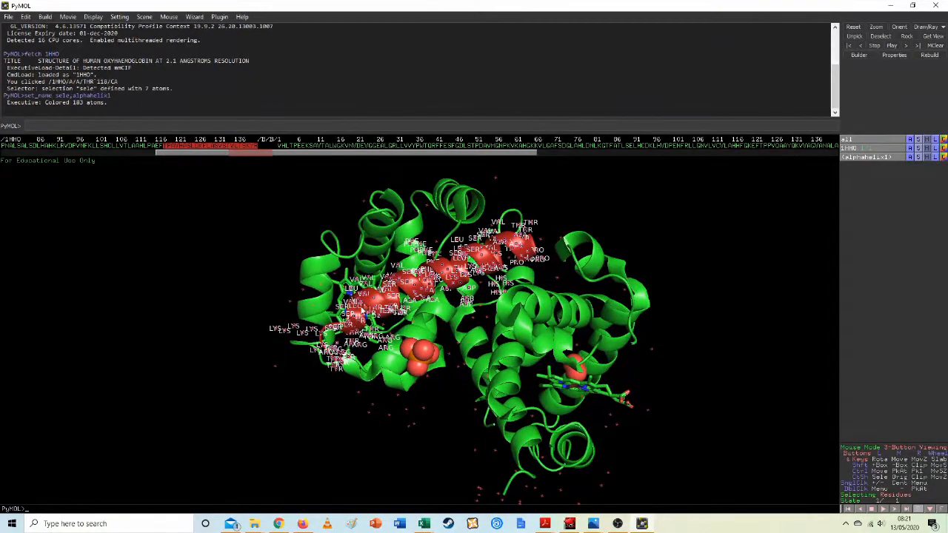
left_click_drag(367, 303, 366, 308)
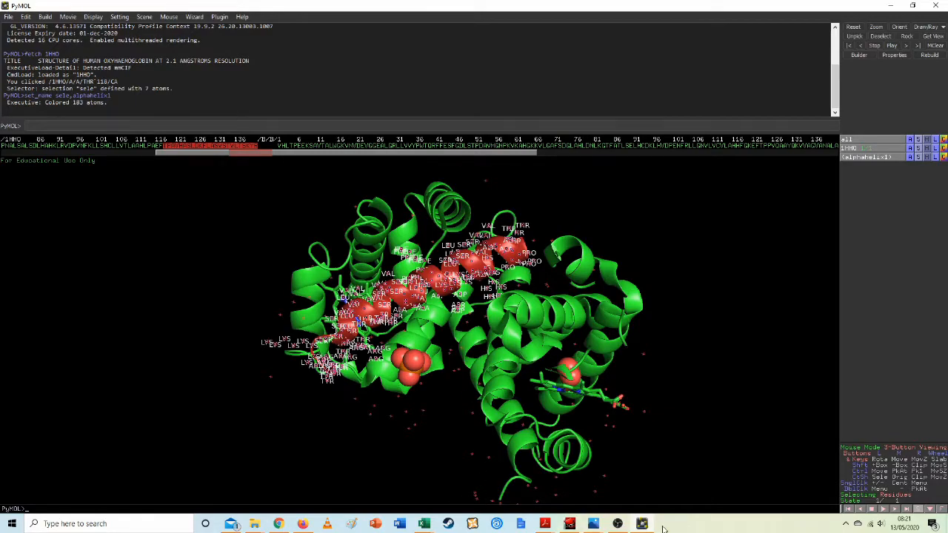
- Switch to the 20-Common-Amino-Acids chart in Photos, examine valine's structure up close, and return to PyMOL
mouse_move(593, 525)
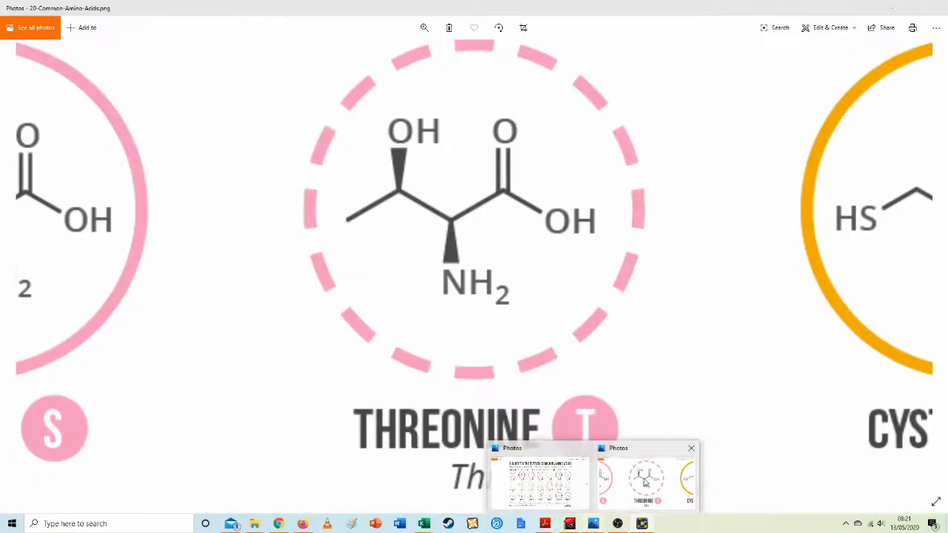
left_click(645, 480)
scroll(557, 241, "down", 2)
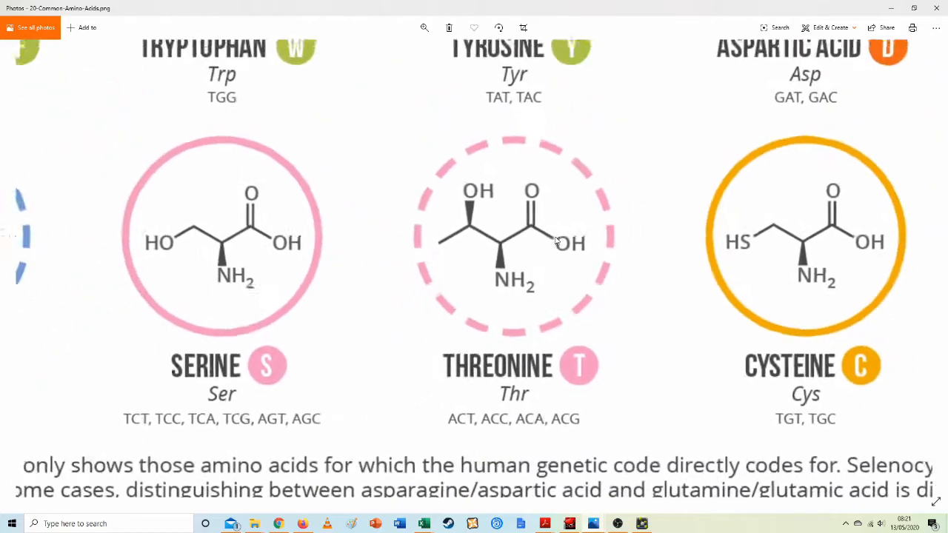
scroll(557, 241, "down", 2)
left_click_drag(648, 281, 224, 374)
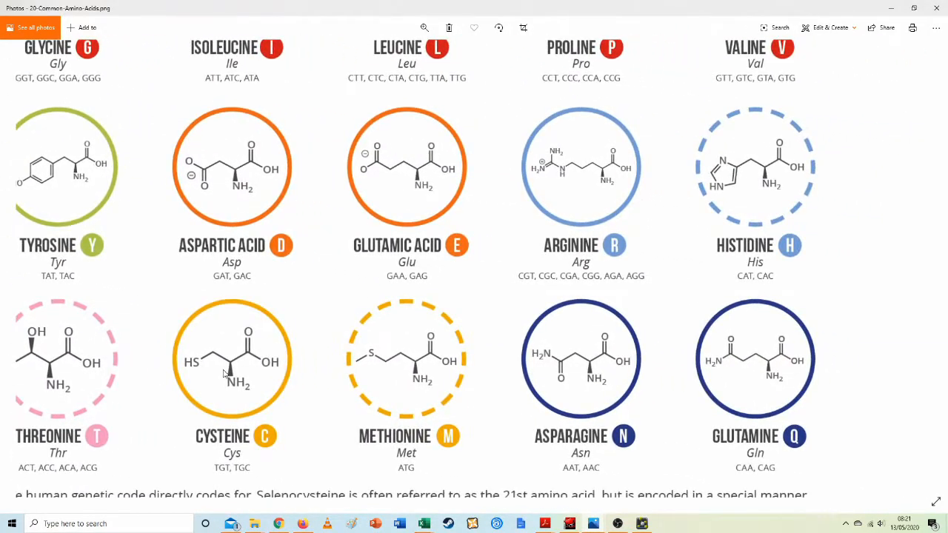
scroll(225, 374, "down", 2)
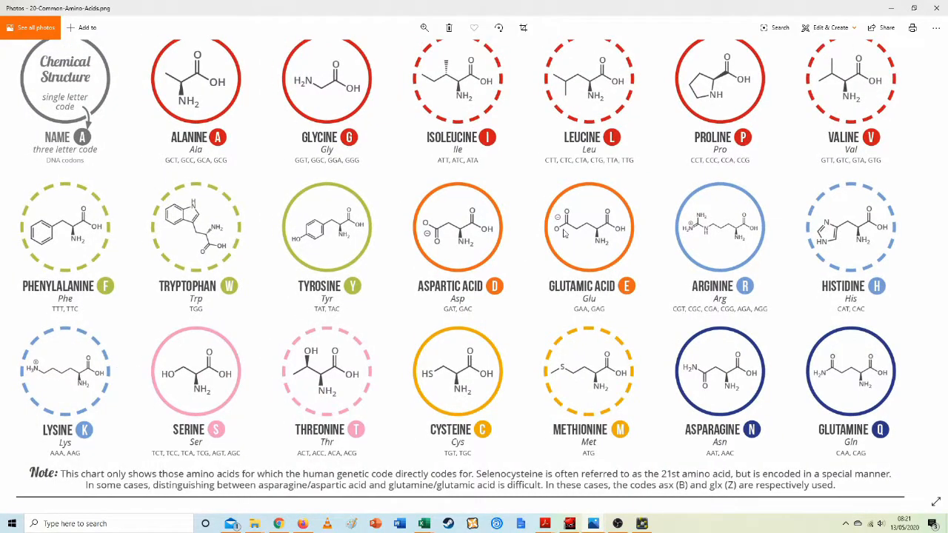
left_click_drag(563, 230, 449, 342)
scroll(826, 208, "up", 4)
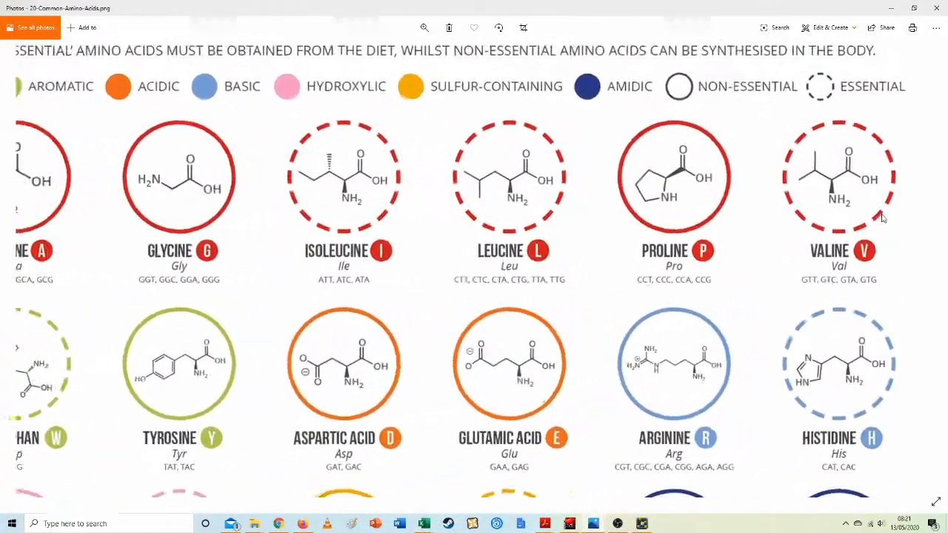
left_click_drag(825, 208, 688, 394)
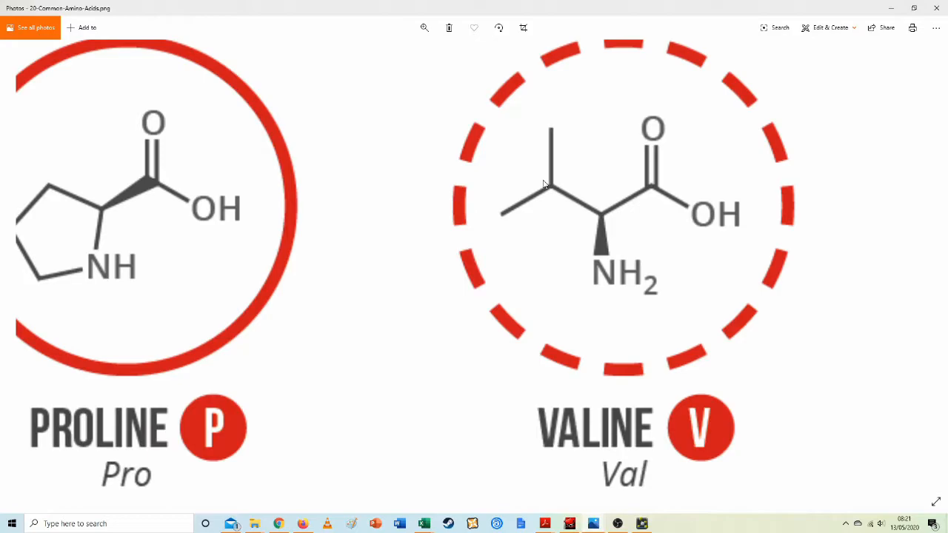
left_click_drag(550, 188, 509, 197)
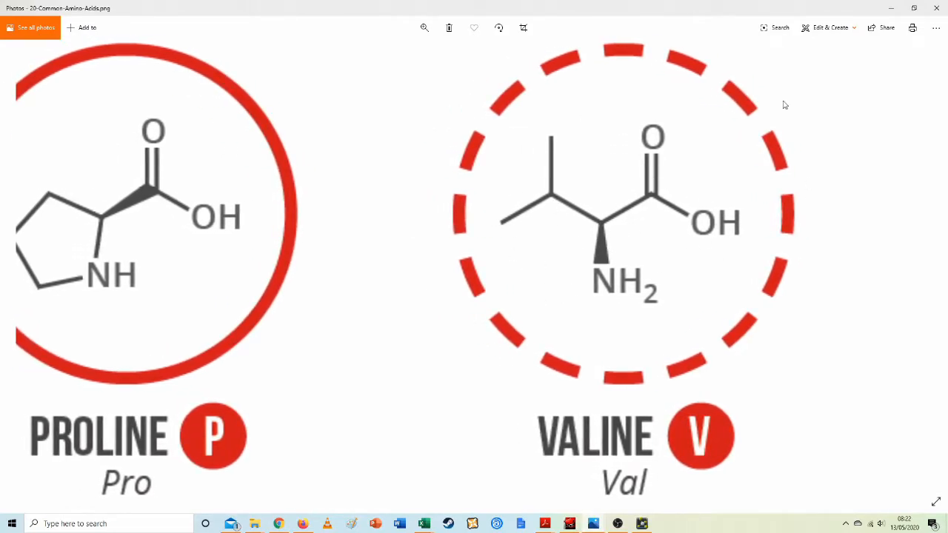
left_click(892, 7)
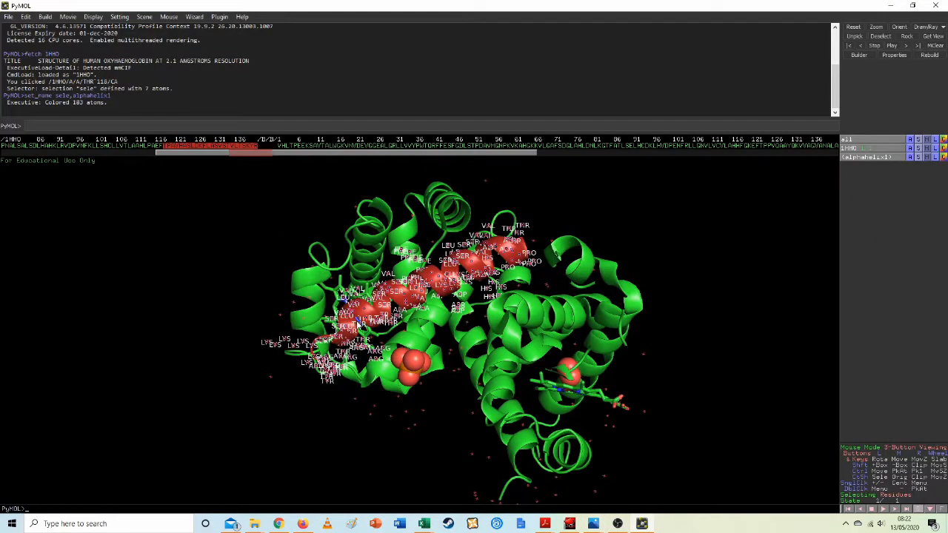
- Examine from several angles how the labelled residues are arranged along the red helix and relative to the rest of the protein
left_click_drag(367, 318, 391, 320)
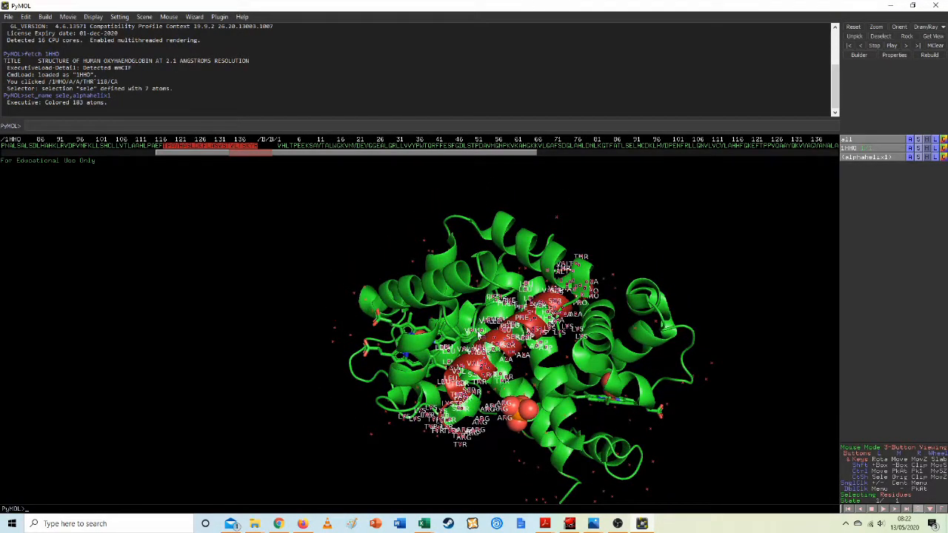
left_click_drag(513, 326, 508, 317)
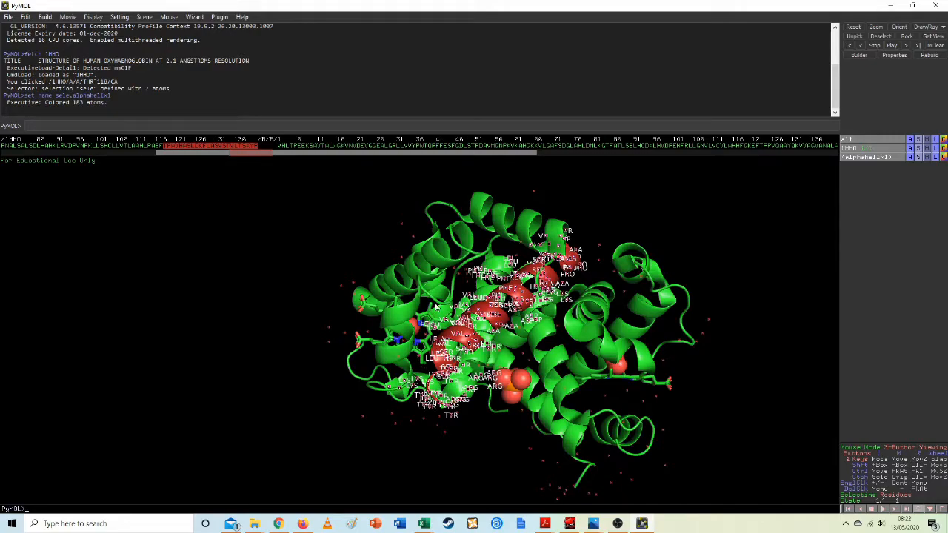
left_click_drag(534, 286, 499, 277)
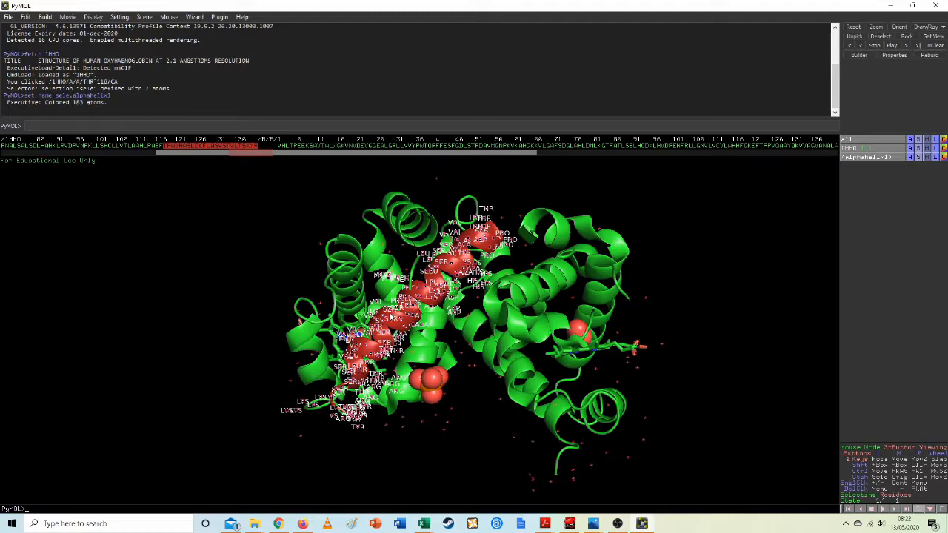
left_click_drag(365, 361, 463, 324)
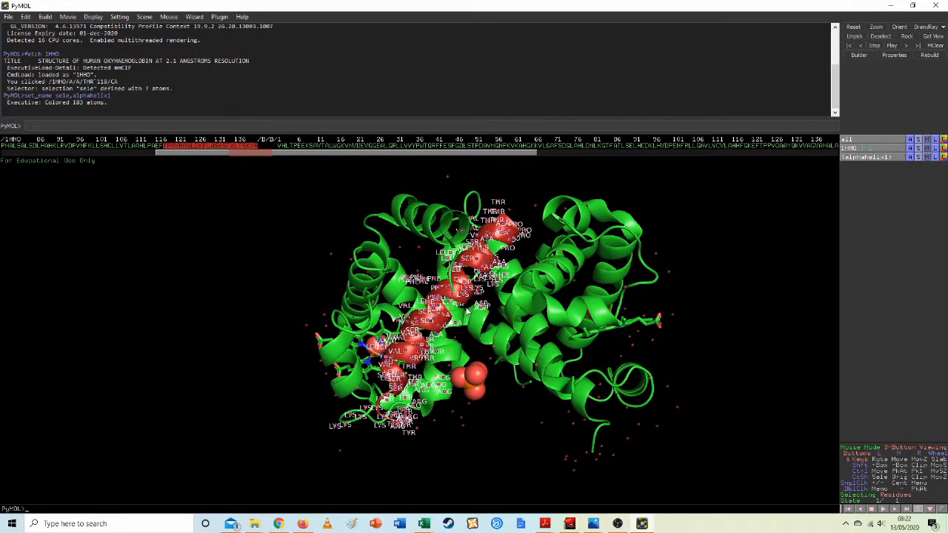
left_click_drag(542, 296, 513, 317)
left_click_drag(408, 302, 453, 271)
left_click_drag(486, 388, 449, 301)
left_click_drag(434, 244, 443, 303)
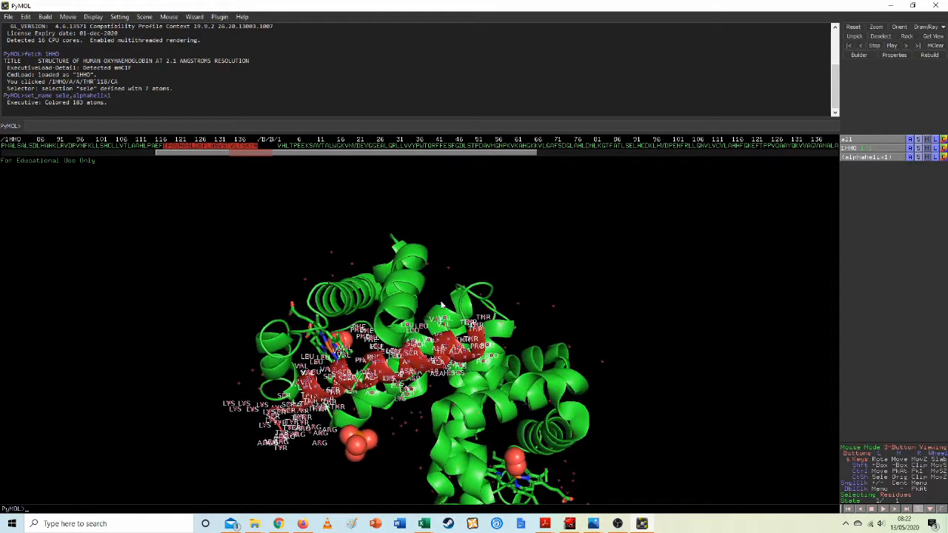
left_click_drag(471, 345, 452, 330)
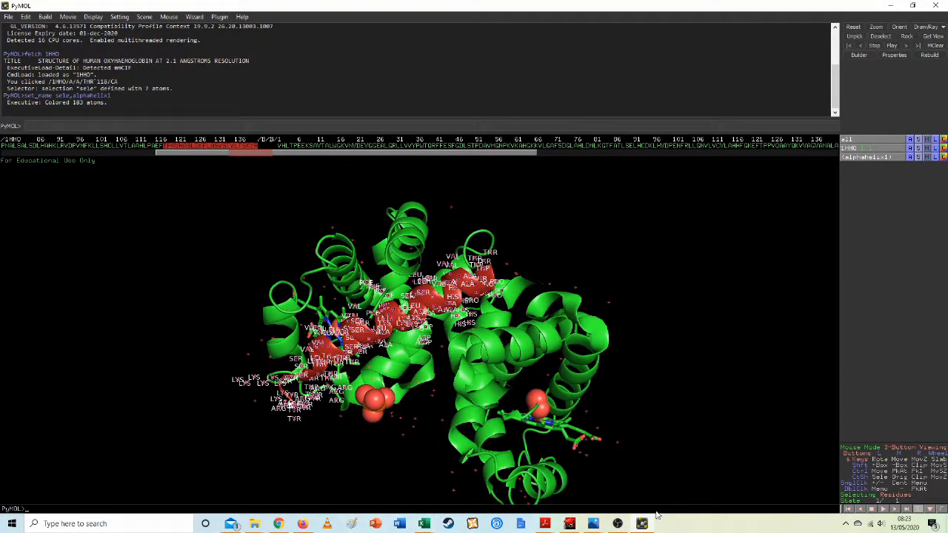
- Examine the serine and threonine structures up close in the Photos amino acid chart, and return to PyMOL to view the labelled helix
mouse_move(593, 524)
scroll(609, 334, "down", 1)
scroll(606, 337, "up", 1)
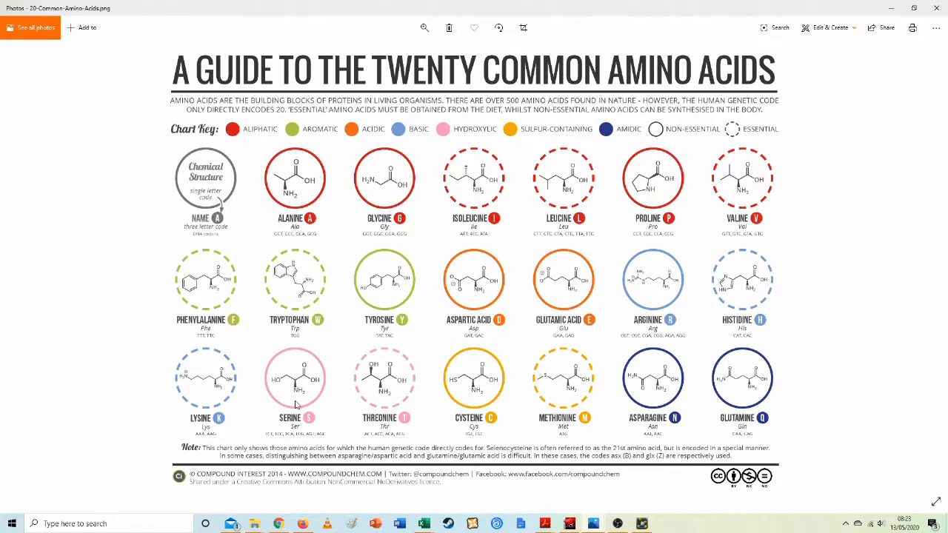
scroll(394, 406, "down", 1)
scroll(395, 406, "up", 1)
scroll(396, 406, "down", 1)
scroll(396, 406, "up", 1)
scroll(394, 391, "up", 5, "ctrl")
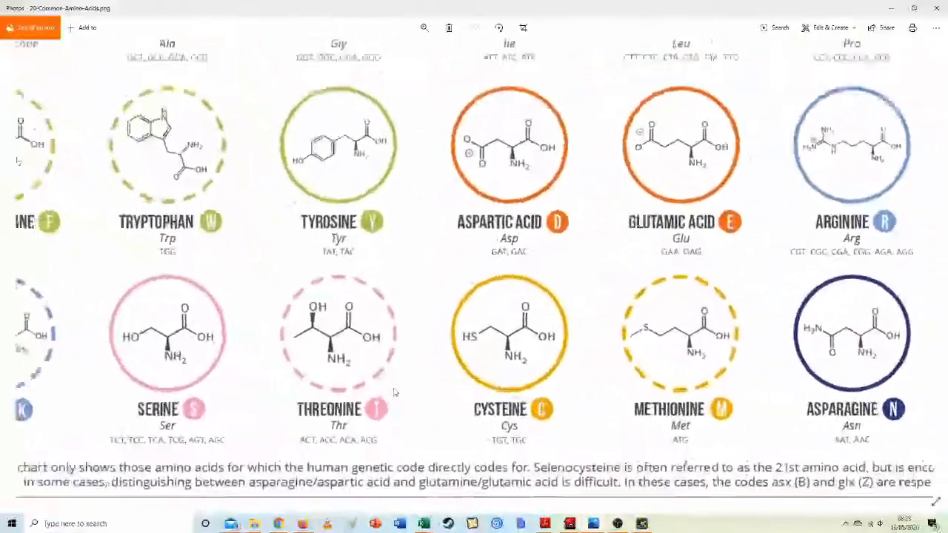
scroll(453, 346, "left", 2)
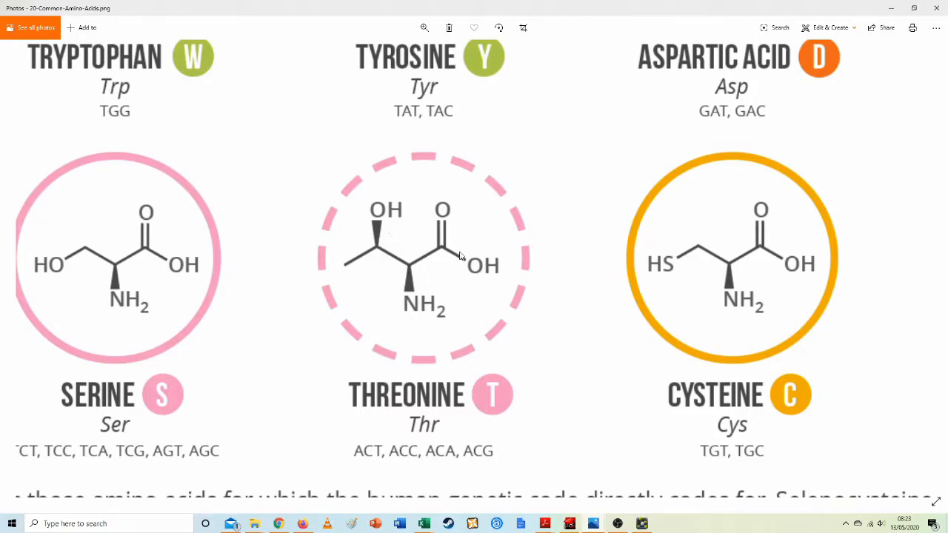
left_click(893, 6)
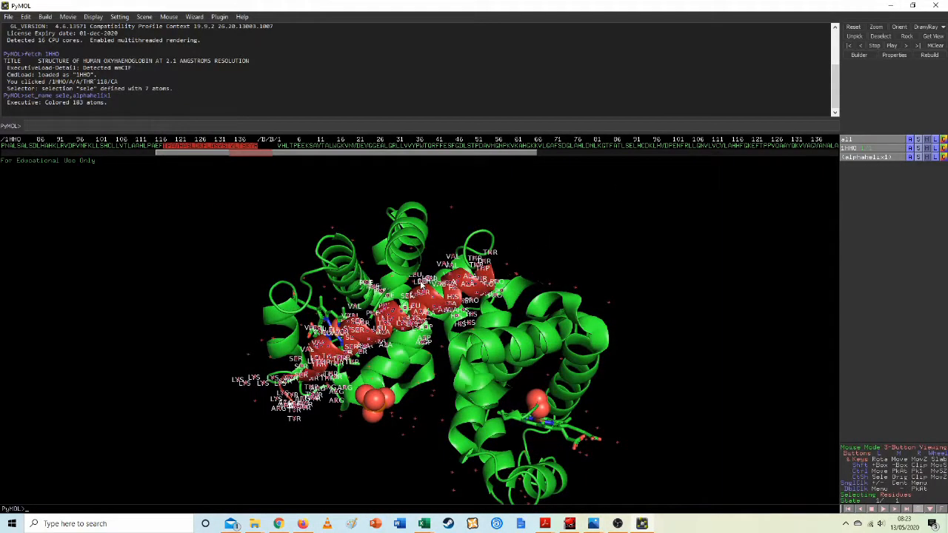
left_click_drag(489, 411, 486, 383)
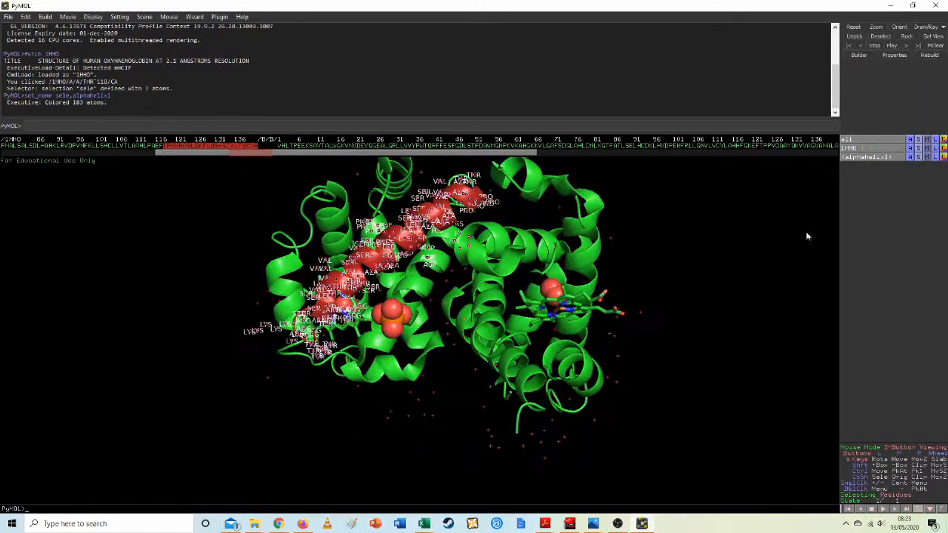
- Hide the residue labels on the alphahelix1 selection
left_click(929, 158)
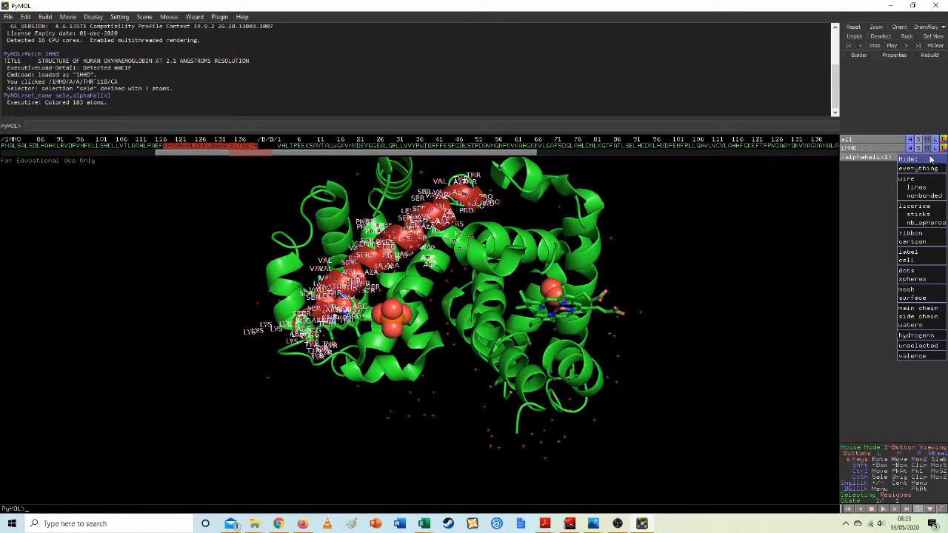
left_click(913, 252)
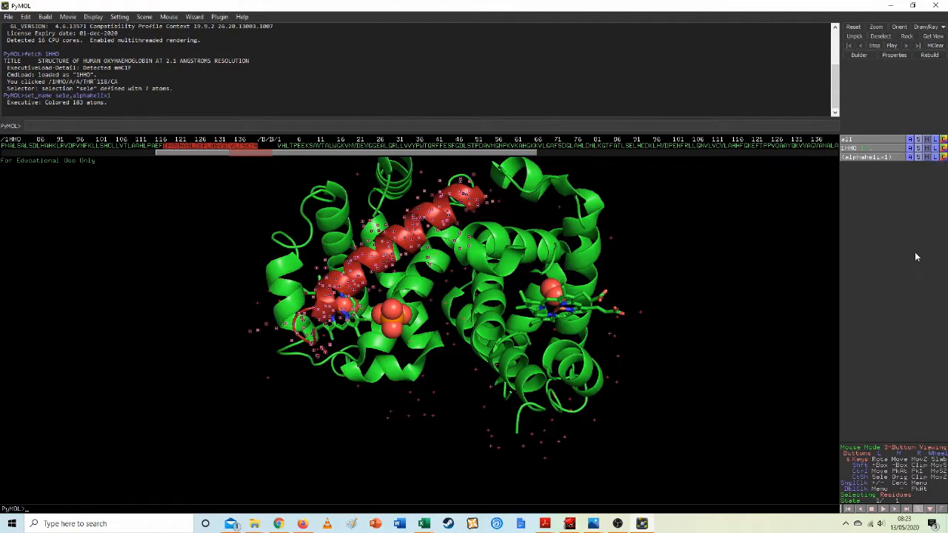
left_click(928, 159)
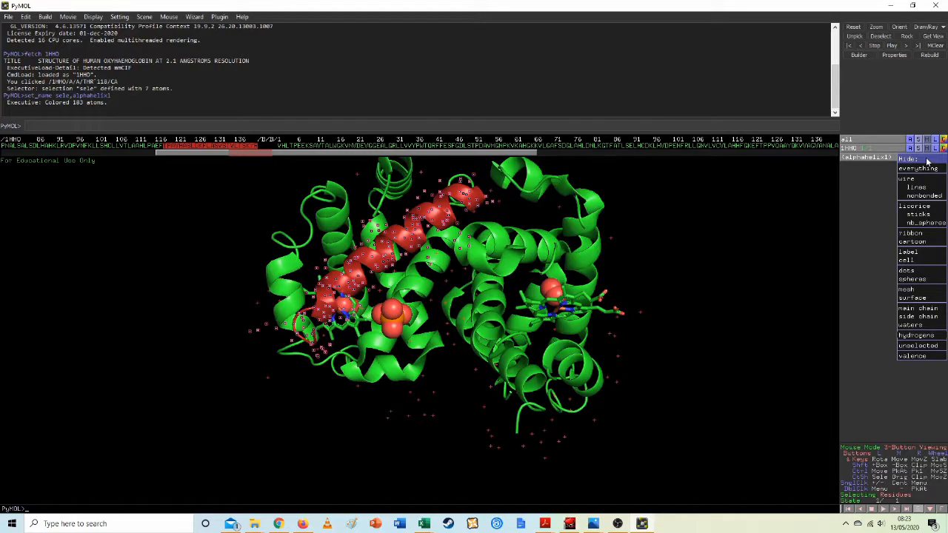
left_click(916, 270)
left_click(927, 158)
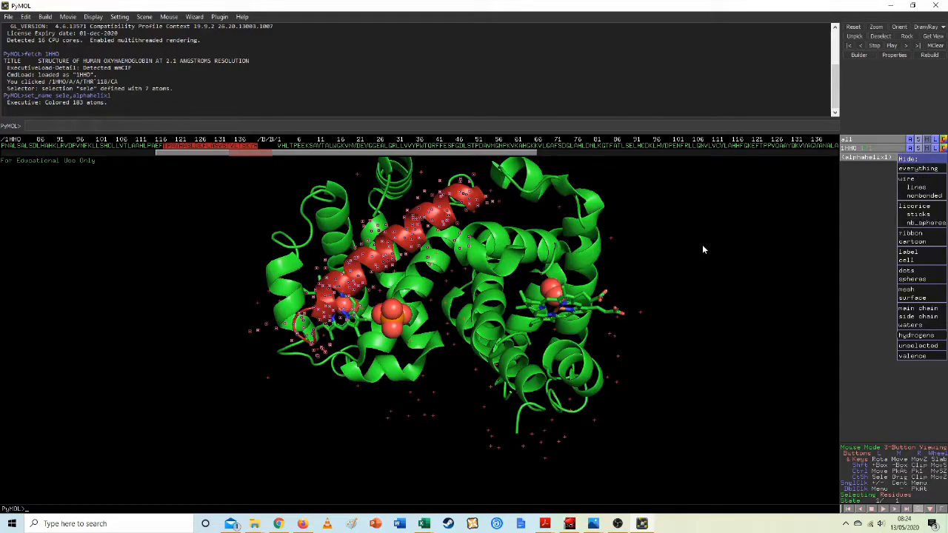
left_click(513, 277)
left_click_drag(514, 263, 476, 264)
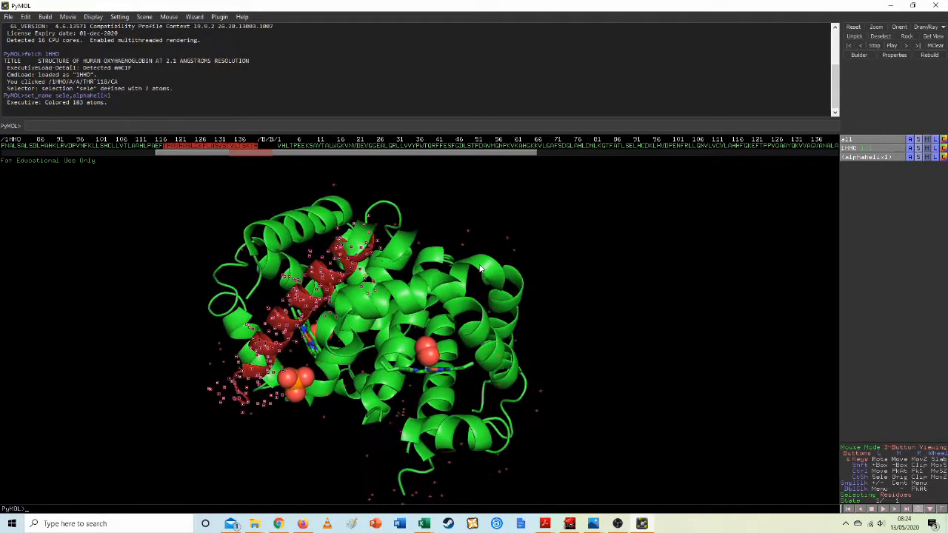
- Clear the red helix residues from the active alphahelix1 selection and pick valine 60 of chain B
left_click(252, 148)
left_click(249, 147)
left_click(245, 148)
left_click(165, 146)
left_click_drag(185, 179, 359, 288)
left_click_drag(455, 285, 480, 311)
left_click(348, 265)
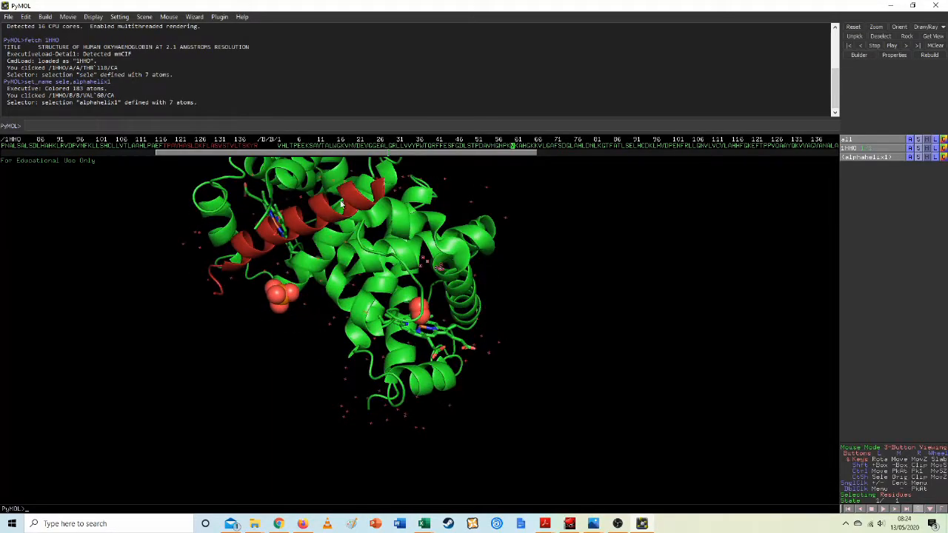
- Pick threonine 50 of chain B, drop valine 60 from the selection, and deactivate alphahelix1
left_click(363, 219)
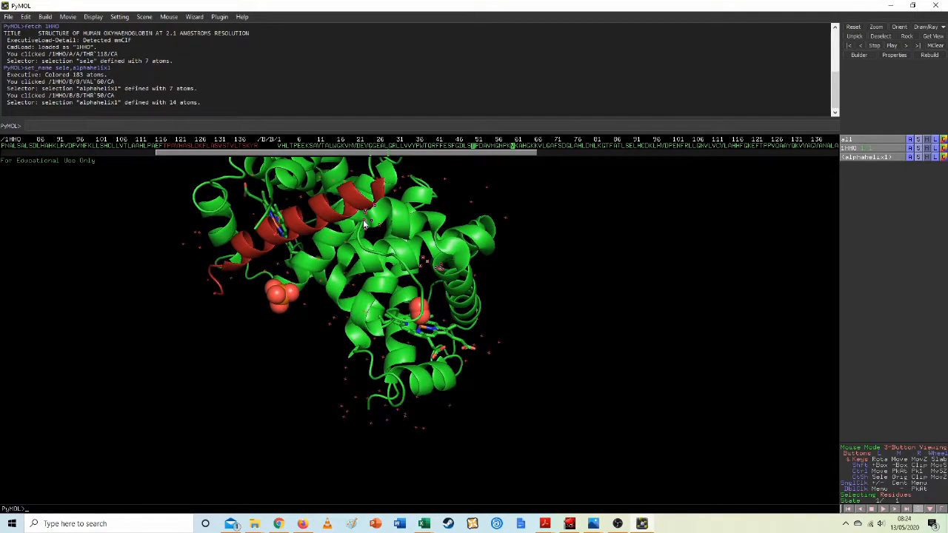
left_click(436, 269)
left_click_drag(451, 249, 406, 233)
left_click_drag(348, 235, 443, 260)
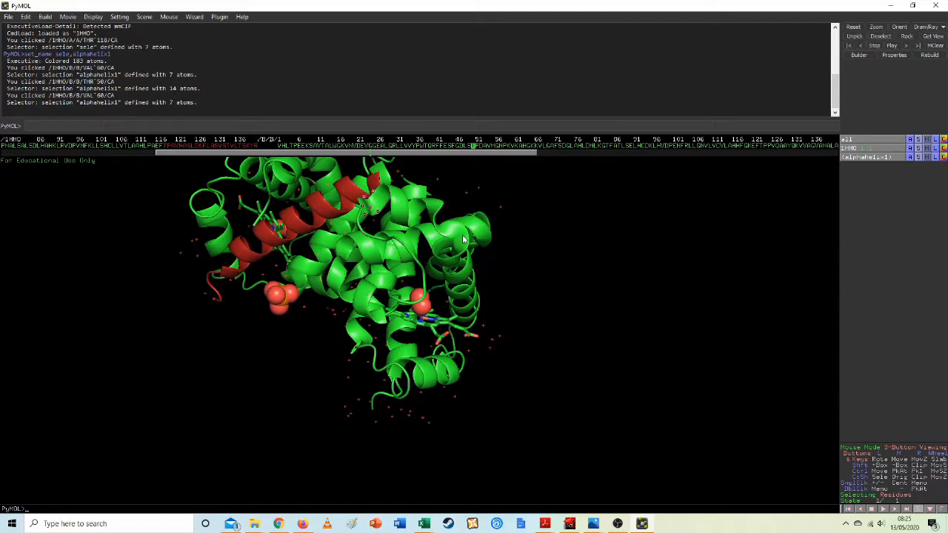
left_click_drag(442, 254, 366, 202)
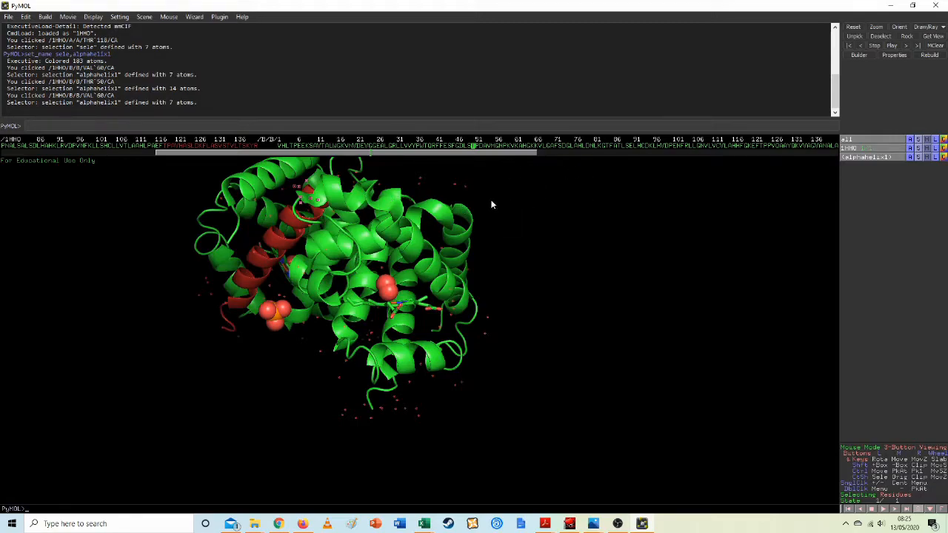
right_click(431, 235)
left_click(498, 237)
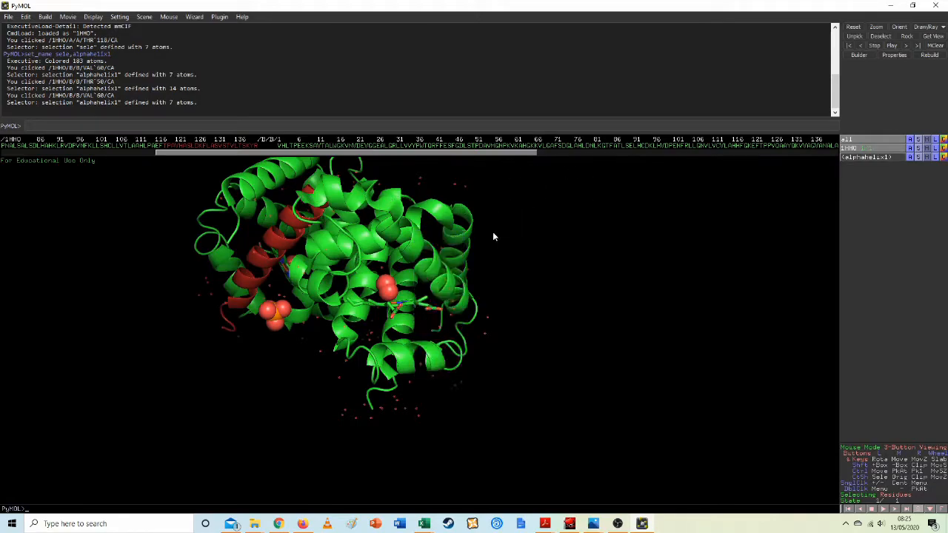
- Start a new selection with threonine 50 of chain B and identify the residue at the far end of the adjoining helix
left_click_drag(346, 211, 374, 224)
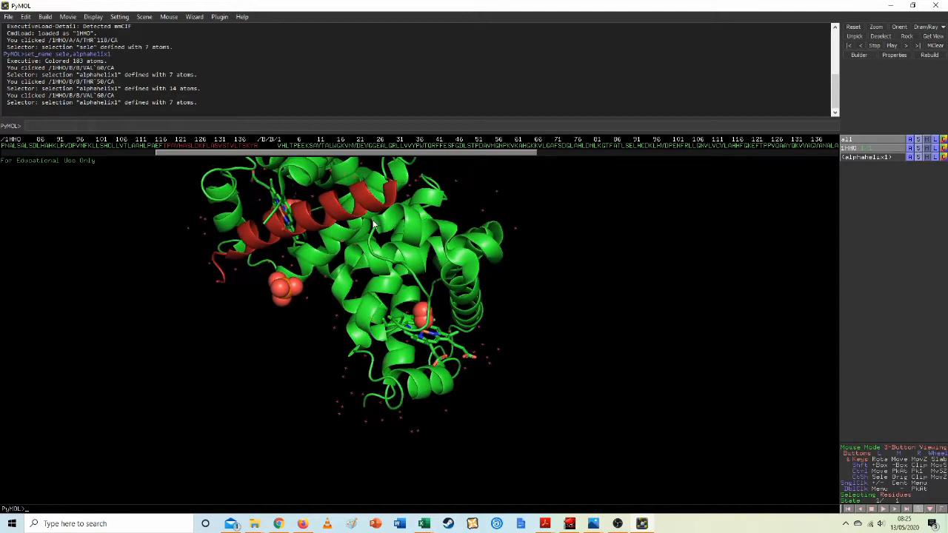
left_click(378, 228)
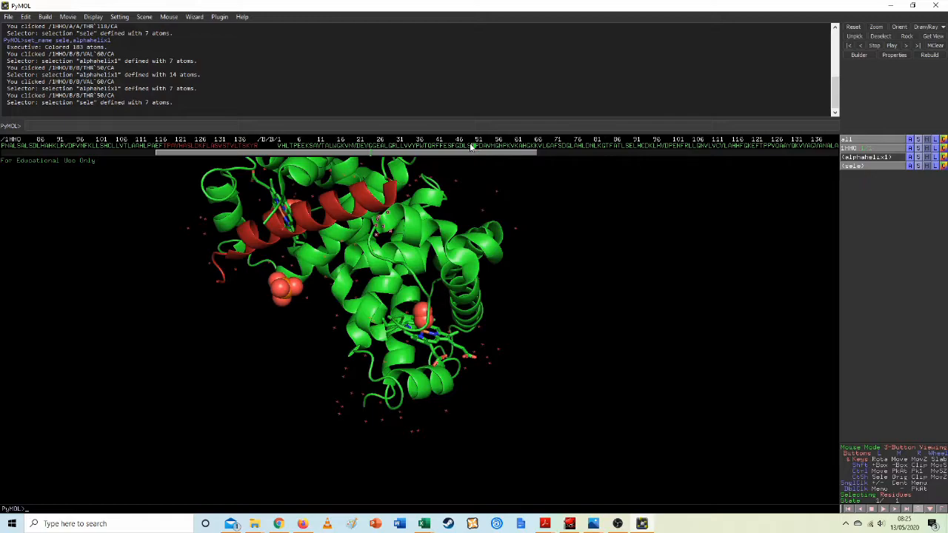
left_click_drag(478, 313, 419, 285)
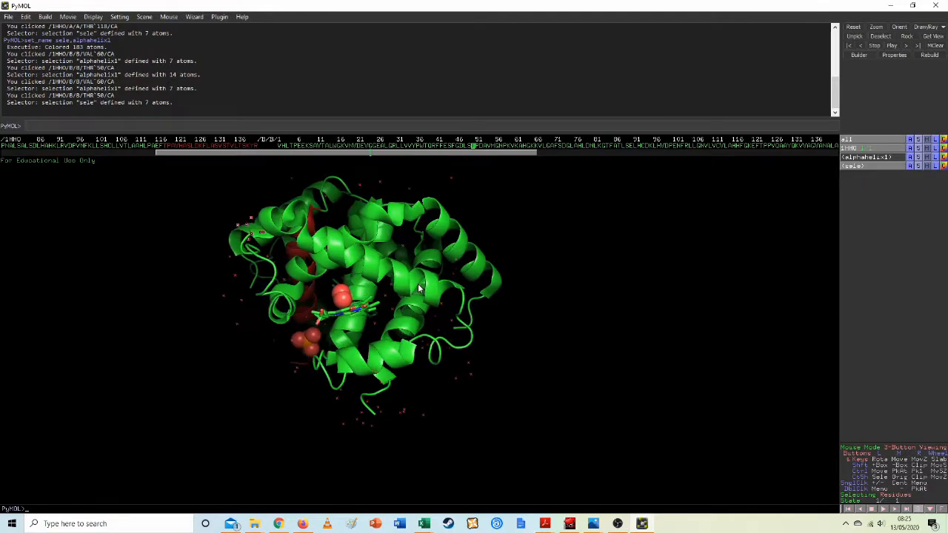
middle_click(461, 291)
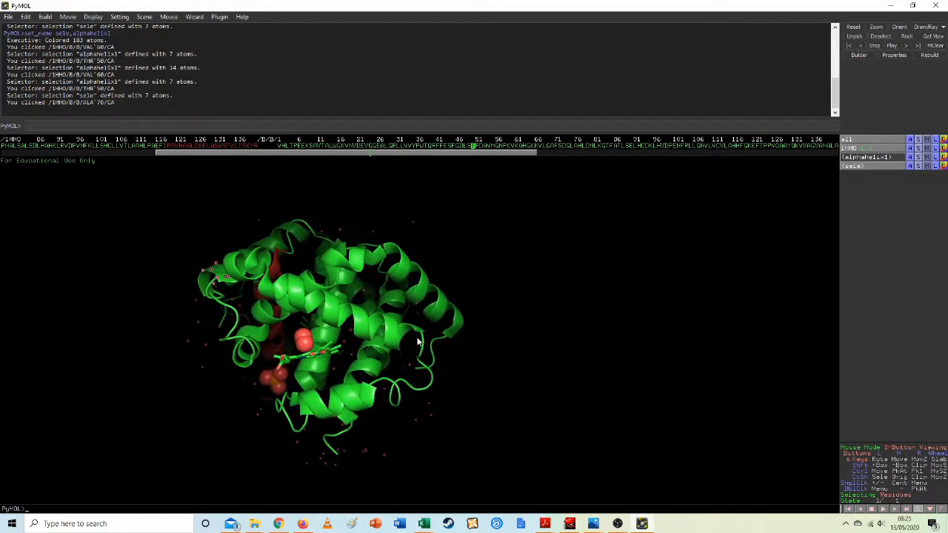
middle_click(421, 338)
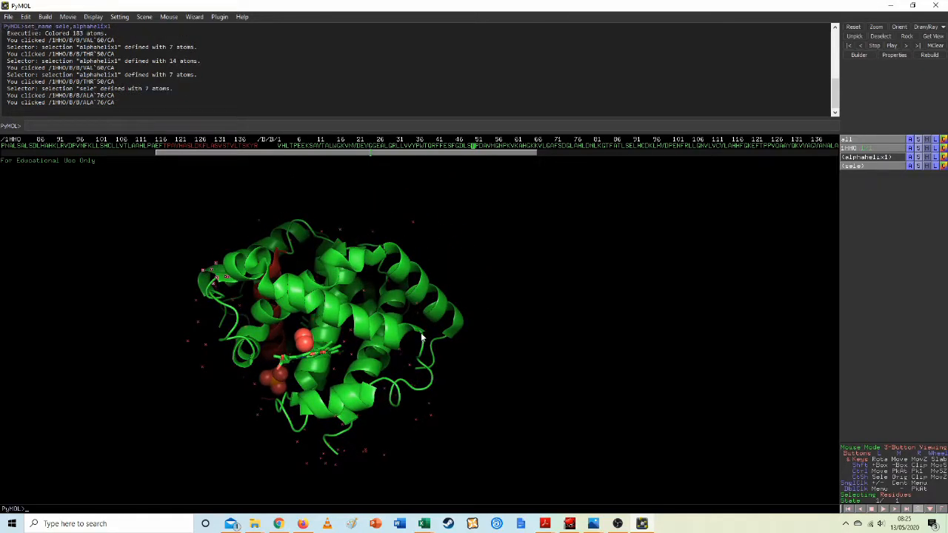
middle_click(422, 335)
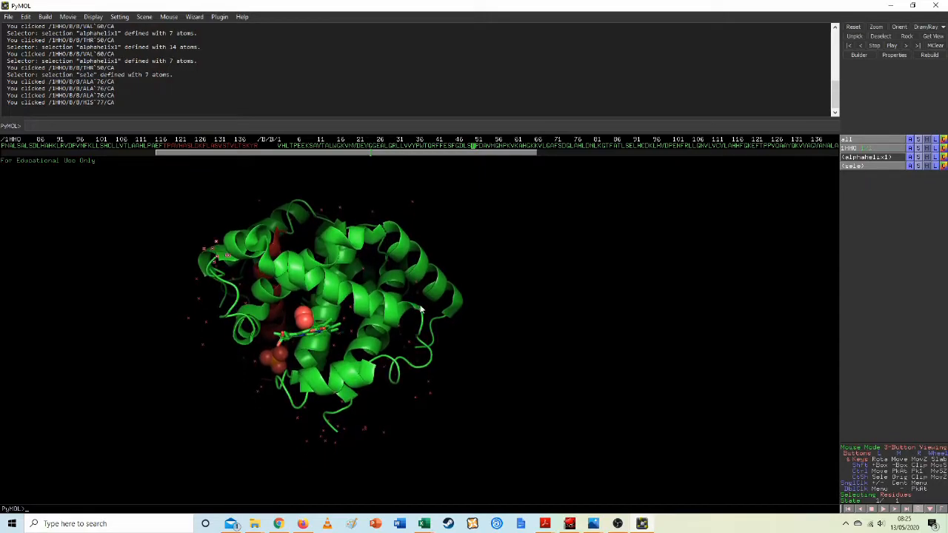
middle_click(419, 315)
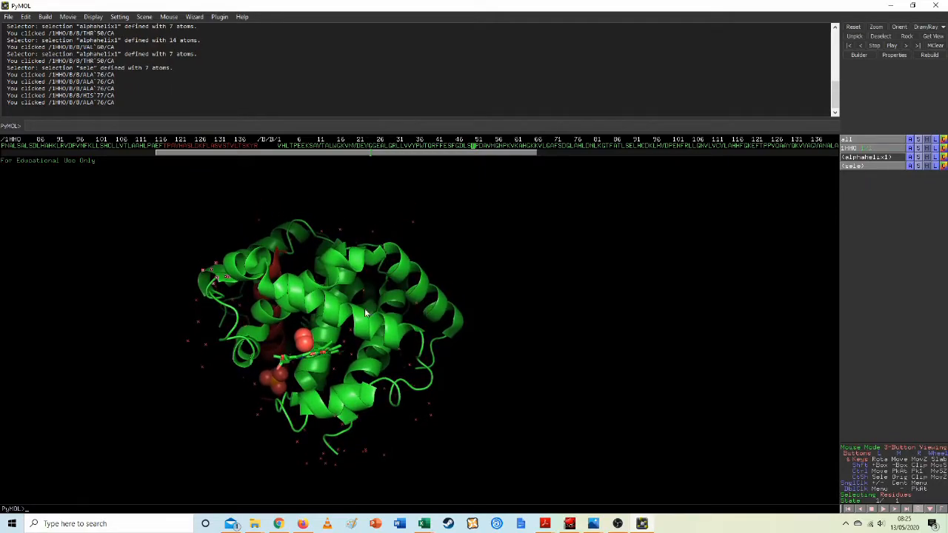
left_click_drag(264, 314, 352, 321)
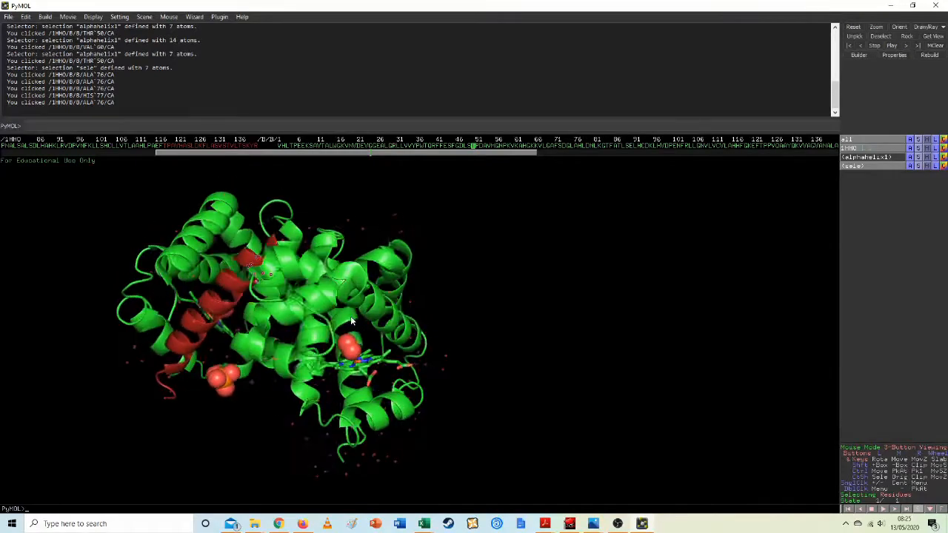
- Extend the new selection along the chain B sequence to cover residues 50 to 76
left_click(481, 146)
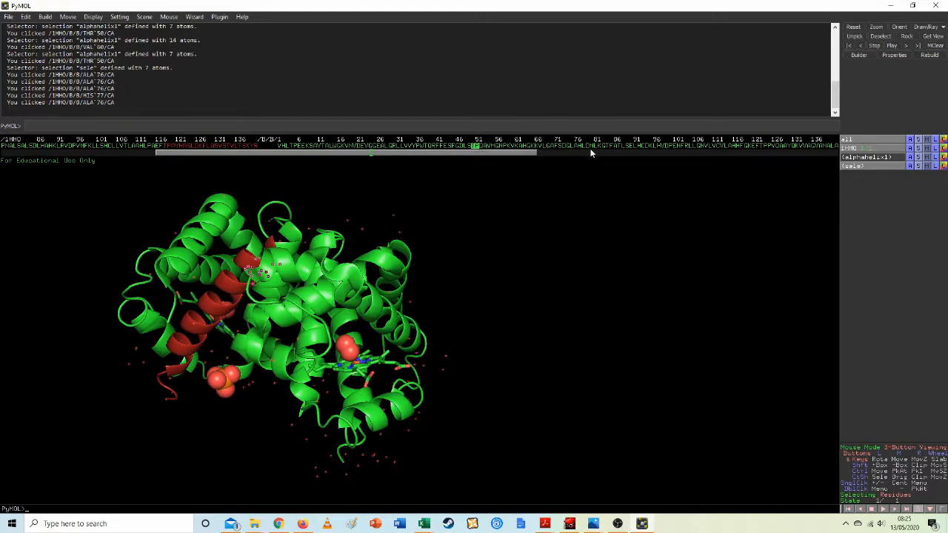
left_click(681, 146, "shift")
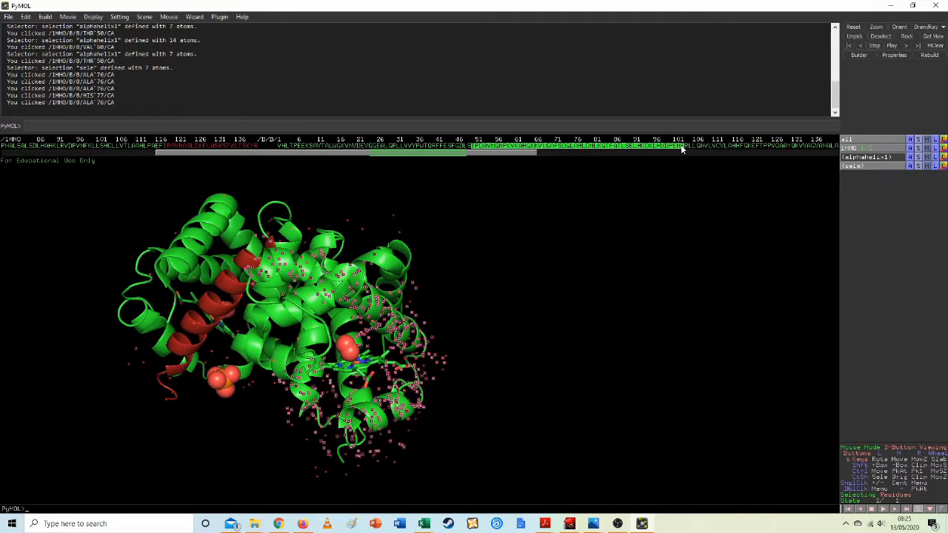
left_click(643, 146, "shift")
left_click_drag(527, 277, 456, 280)
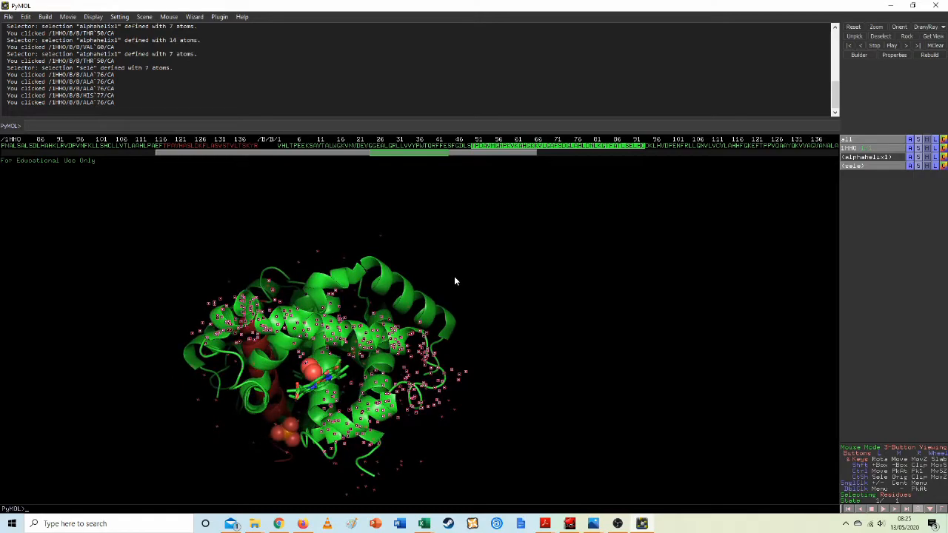
left_click(565, 146, "shift")
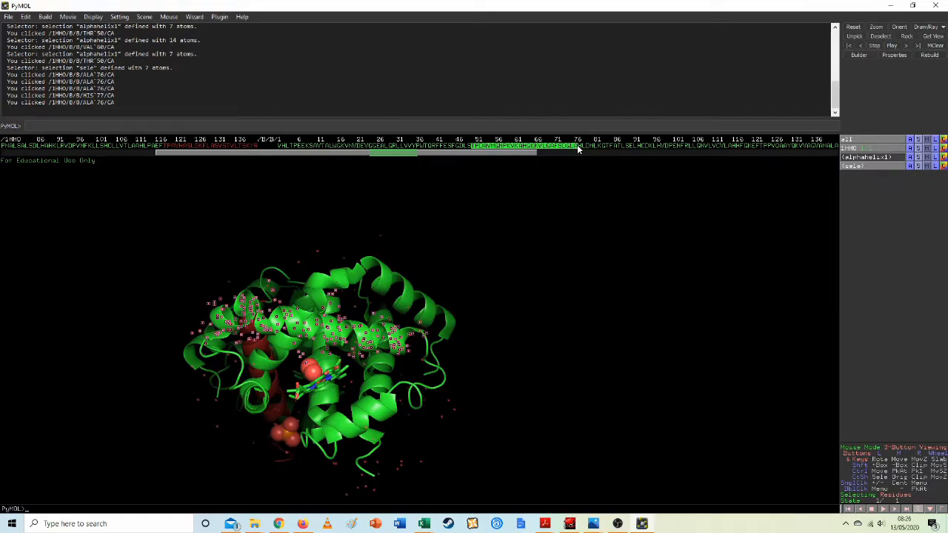
left_click_drag(323, 333, 380, 339)
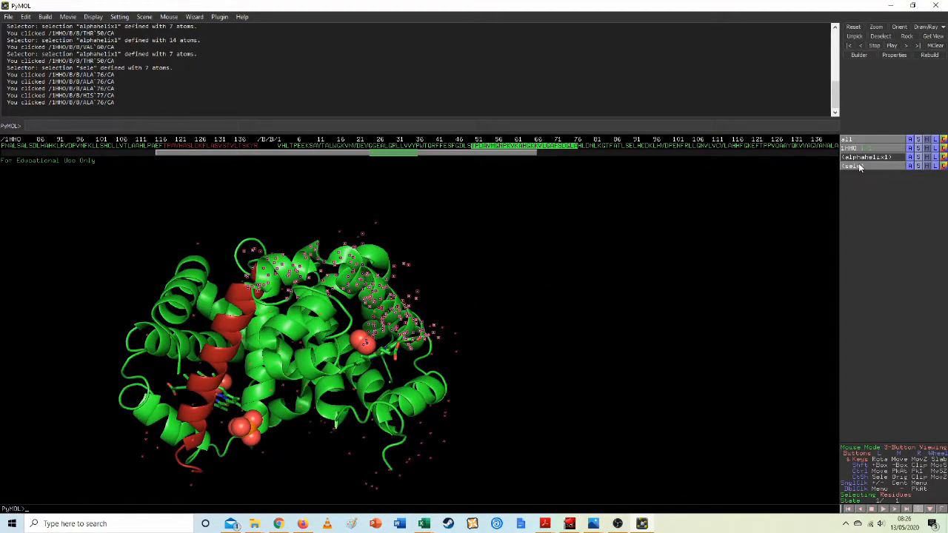
- Rename the sele selection as alphahelix2
left_click(911, 167)
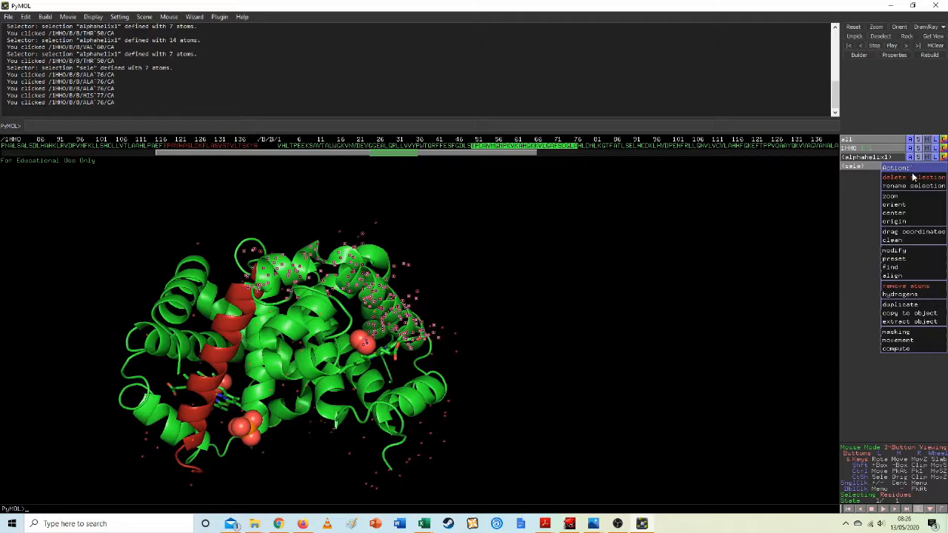
left_click(915, 186)
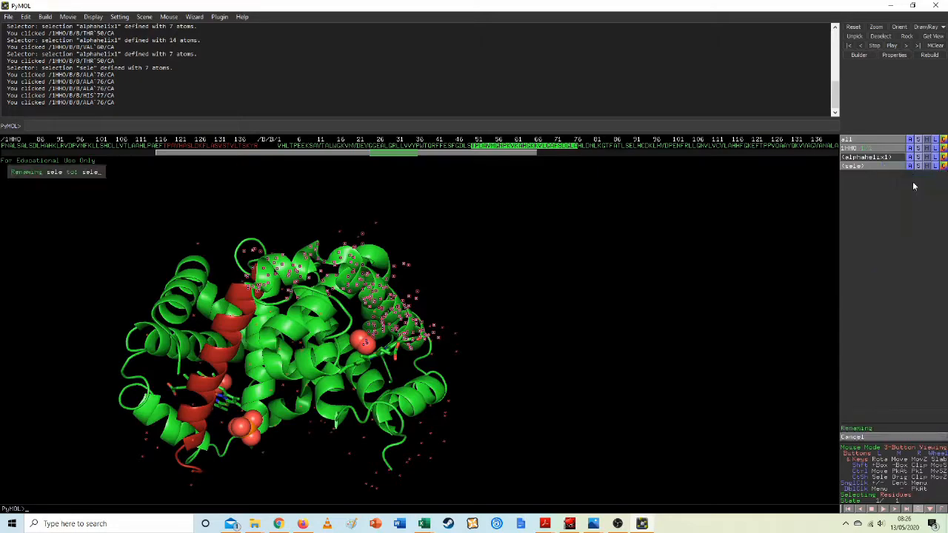
key("BackSpace")
key("BackSpace")
key("BackSpace")
key("BackSpace")
type("alphahelix2")
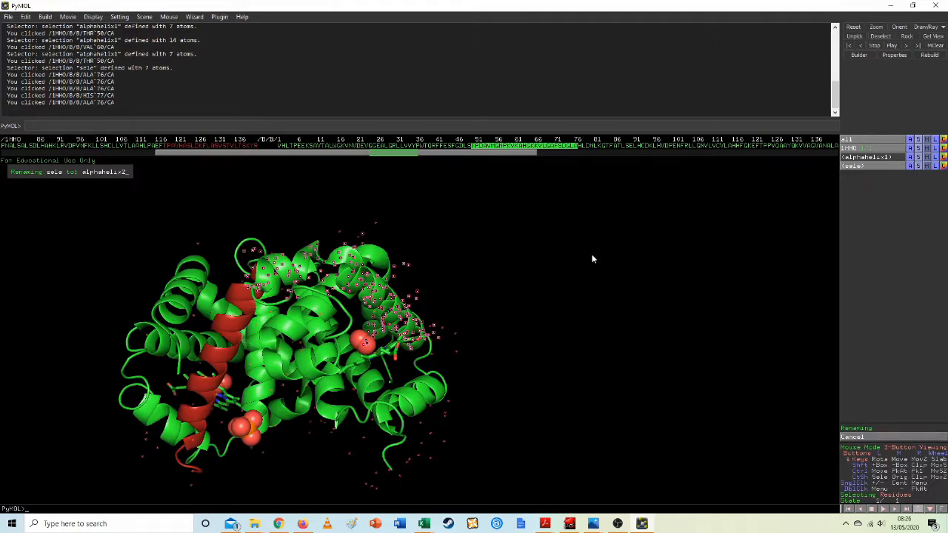
key("Return")
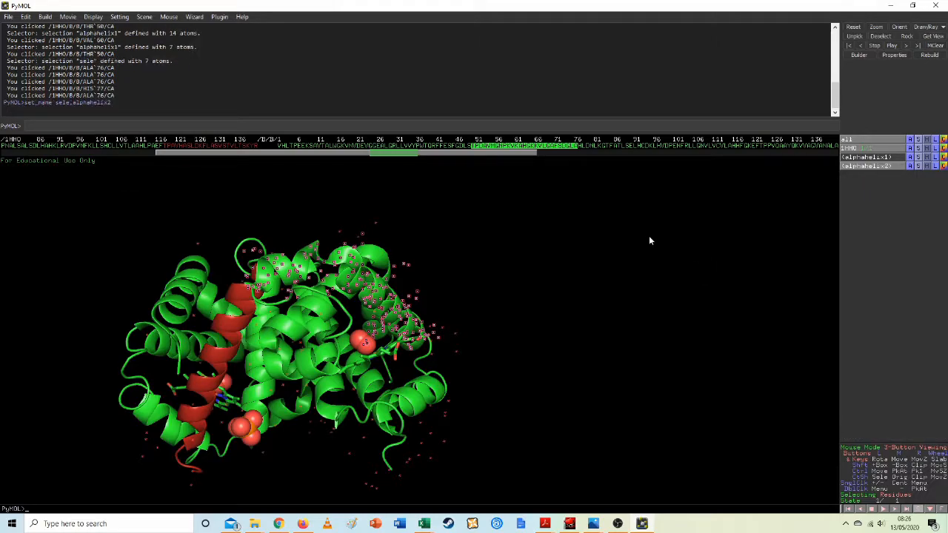
- Colour the alphahelix2 selection tv_orange
left_click(944, 165)
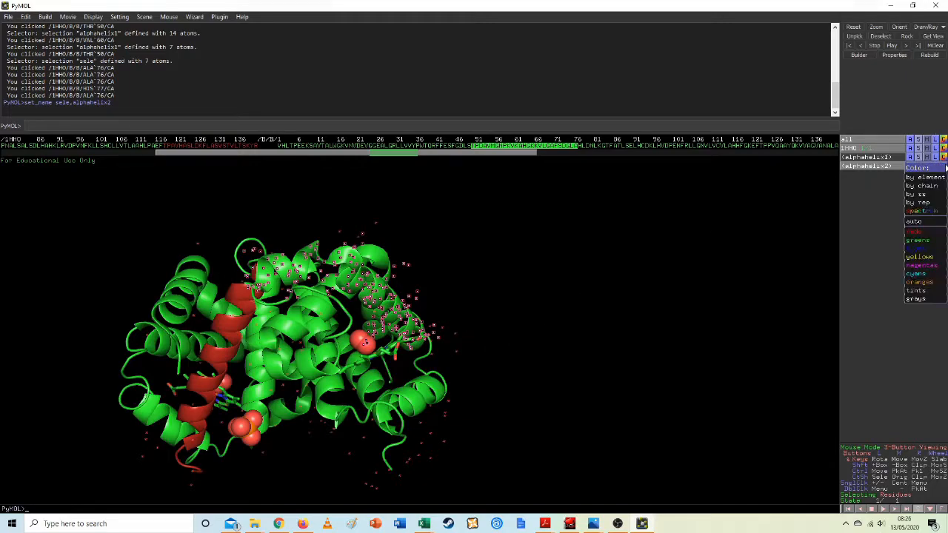
mouse_move(930, 277)
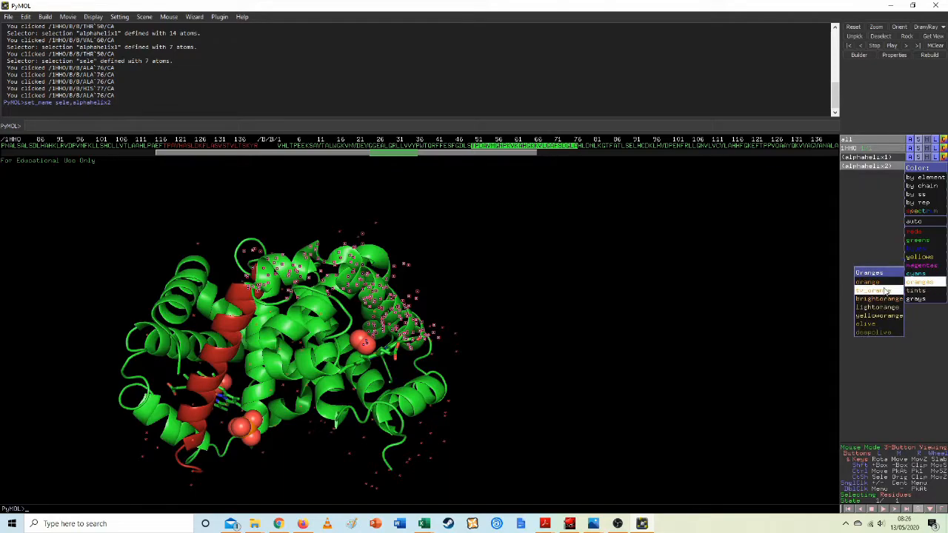
left_click(885, 291)
- Inspect the orange helices from several angles and label the alphahelix2 selection with residue names
left_click_drag(419, 365, 439, 297)
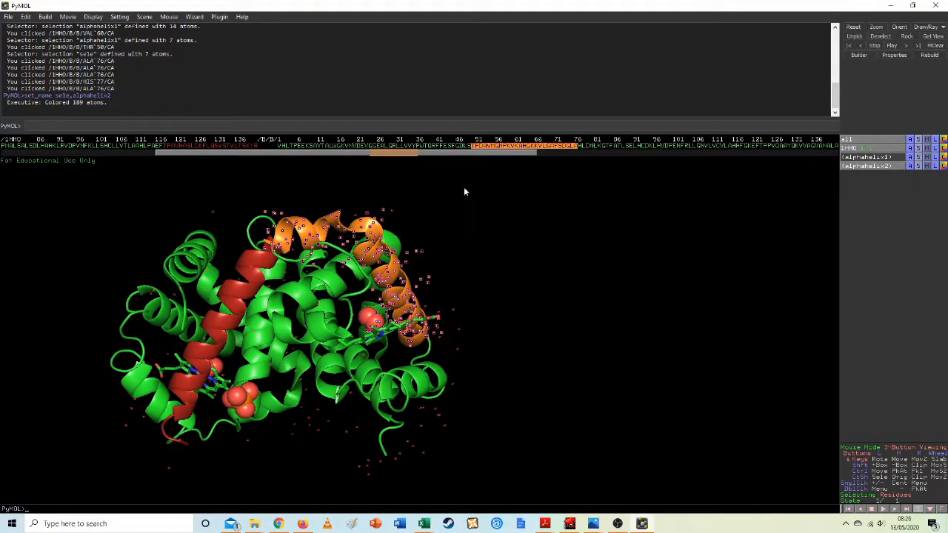
left_click_drag(445, 338, 346, 335)
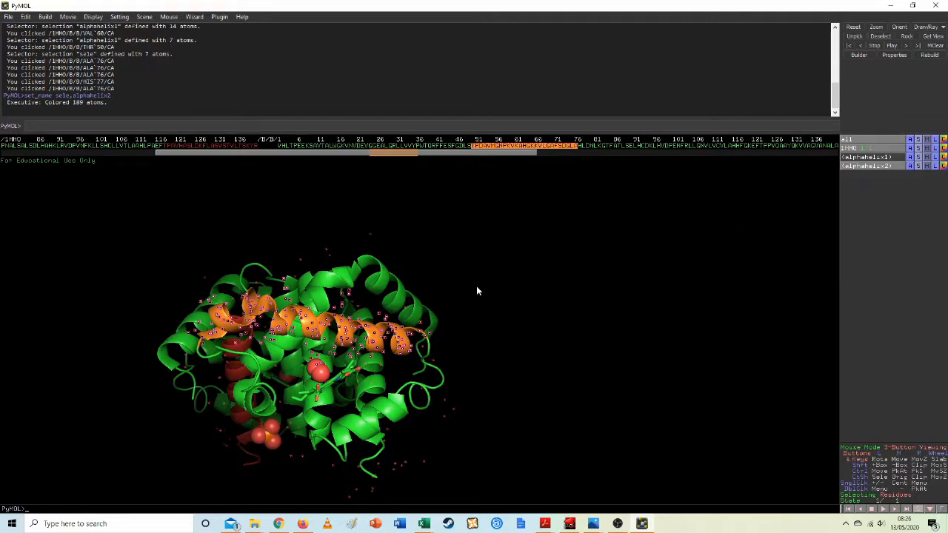
left_click_drag(383, 344, 469, 324)
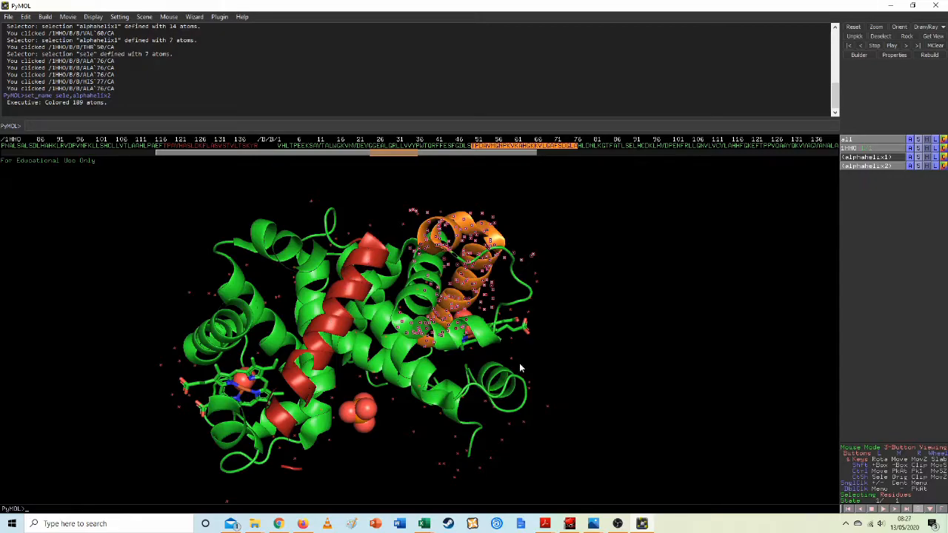
left_click_drag(469, 348, 343, 359)
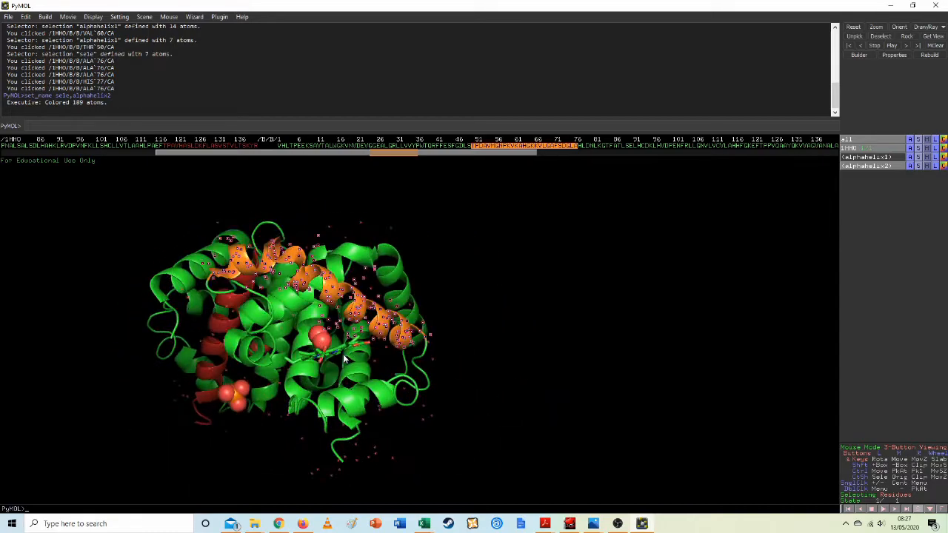
left_click(936, 167)
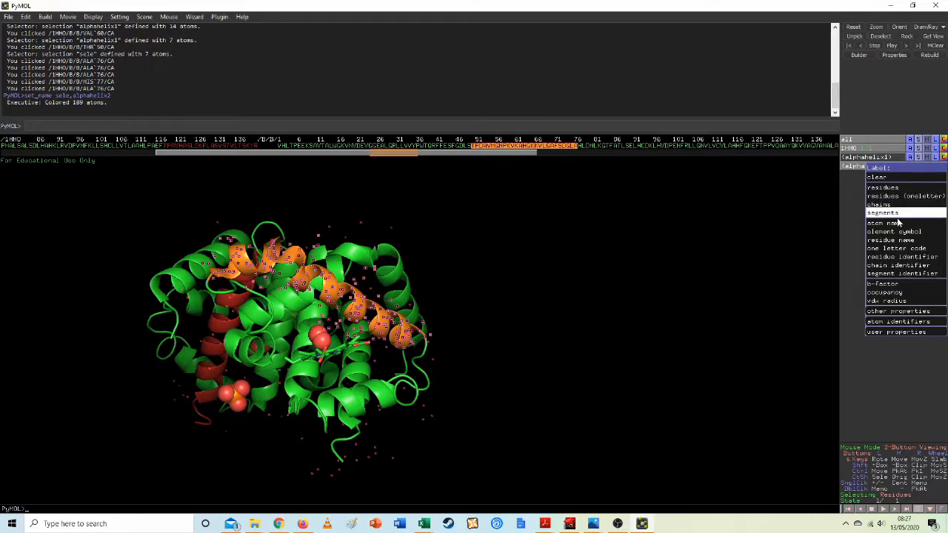
left_click(897, 240)
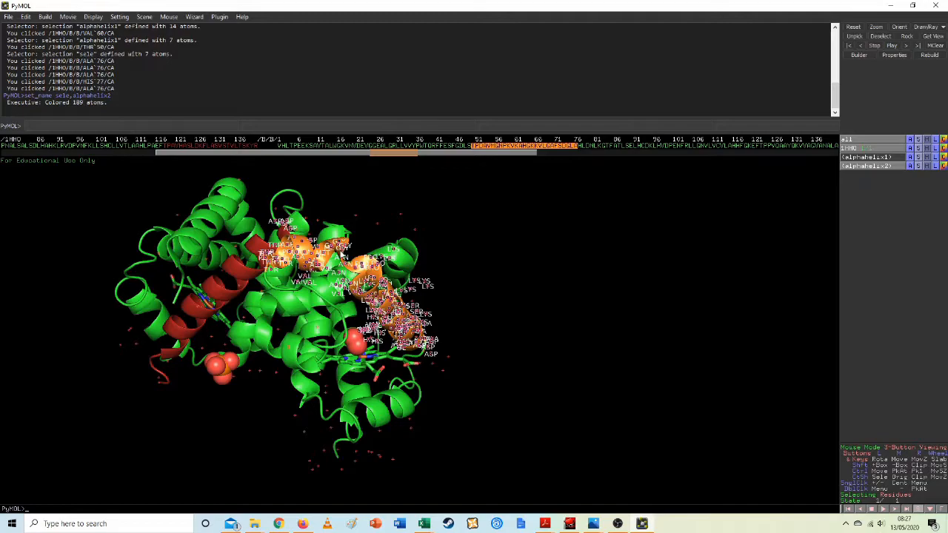
- Add the two OXY residues of chains A and B to the alphahelix2 selection in the sequence
left_click_drag(344, 254, 371, 252)
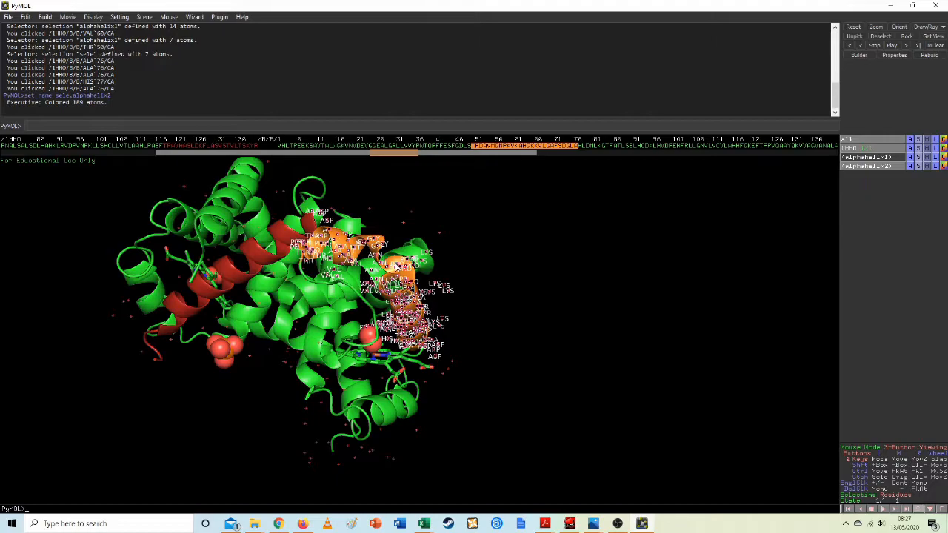
left_click_drag(386, 296, 367, 273)
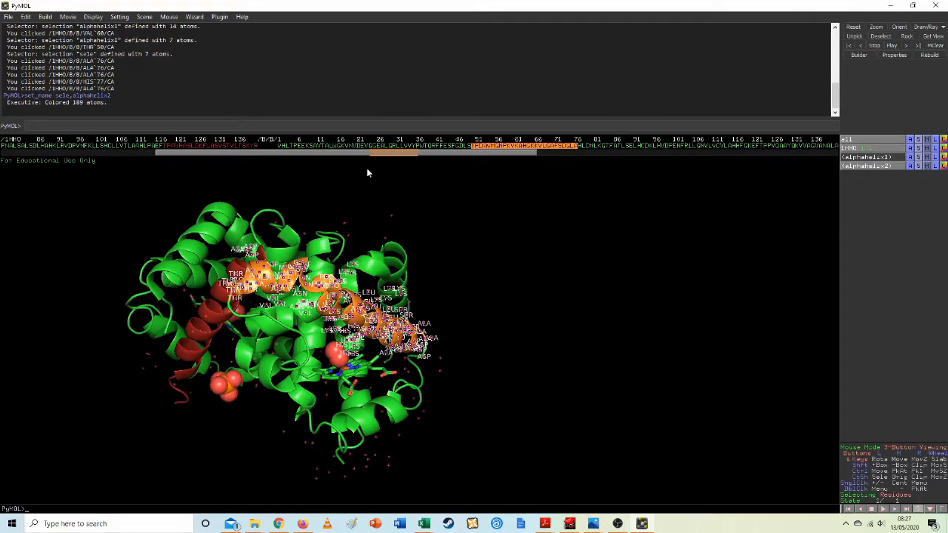
left_click_drag(460, 153, 793, 156)
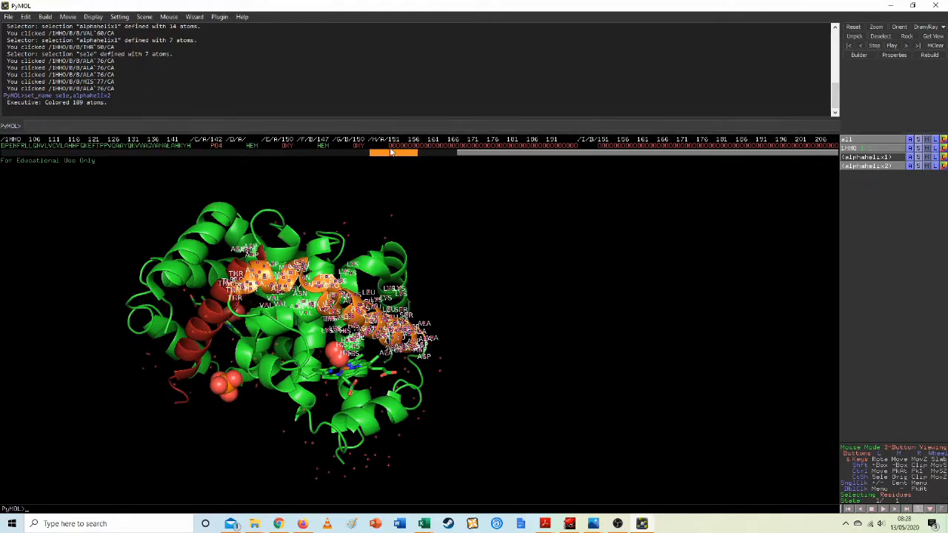
left_click(359, 146)
left_click(286, 145)
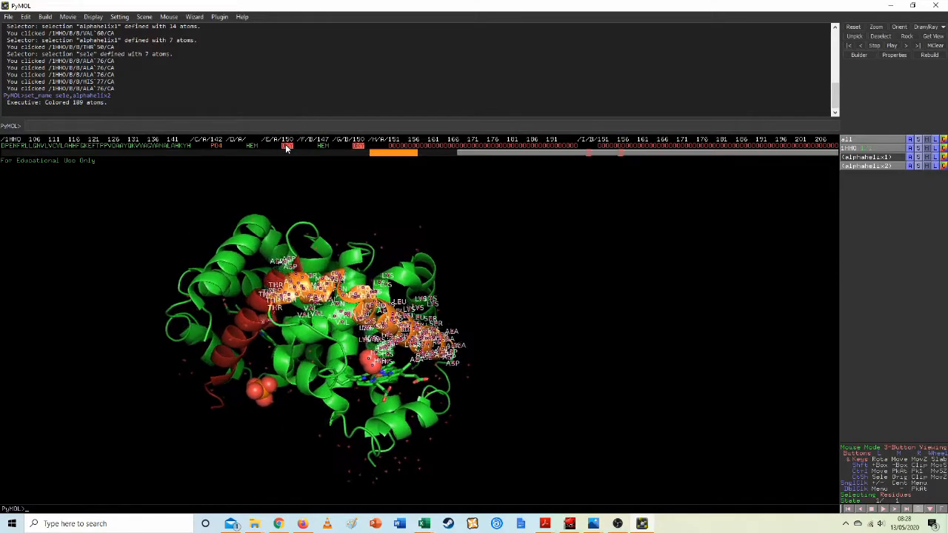
- Colour the alphahelix2 selection, including the OXY residues, marine blue
left_click(944, 166)
mouse_move(928, 255)
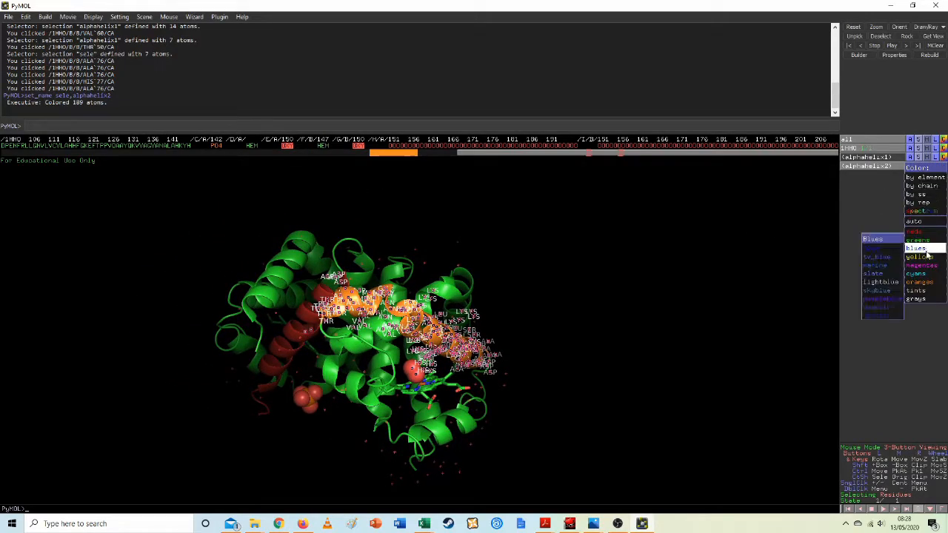
left_click(882, 266)
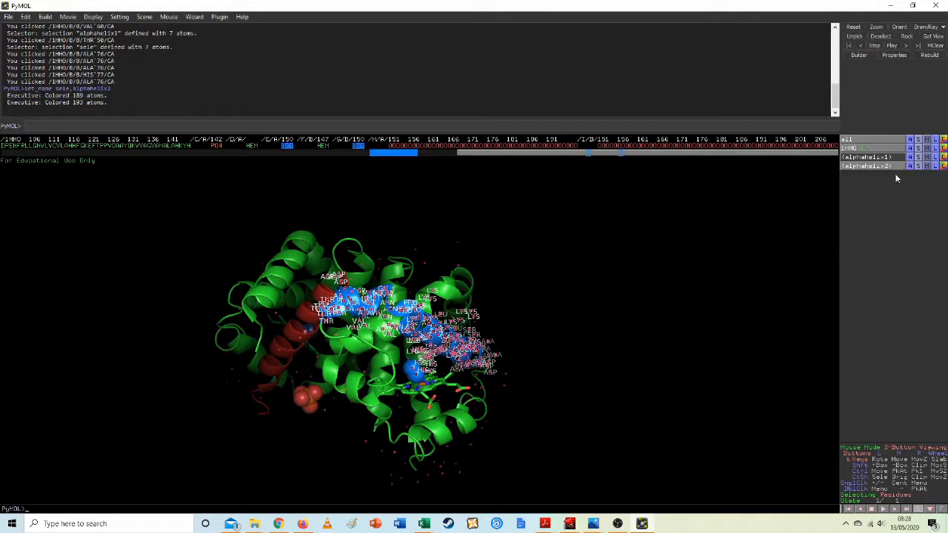
- Try to undo the marine colouring of the helix
left_click(27, 17)
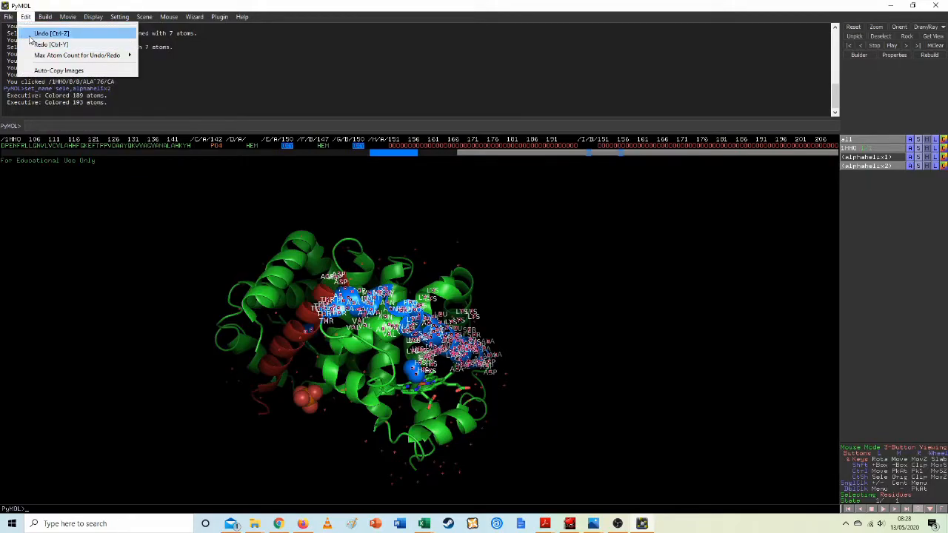
left_click(30, 35)
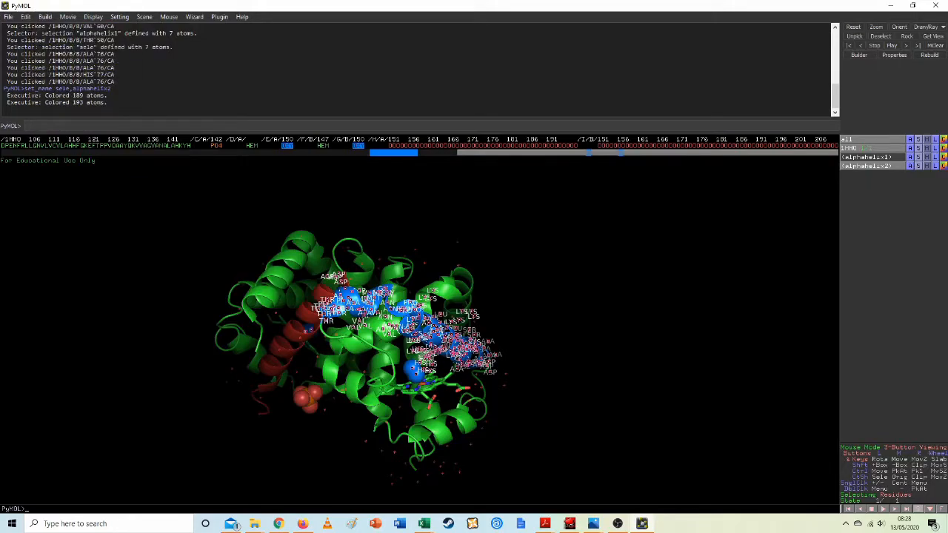
left_click(29, 18)
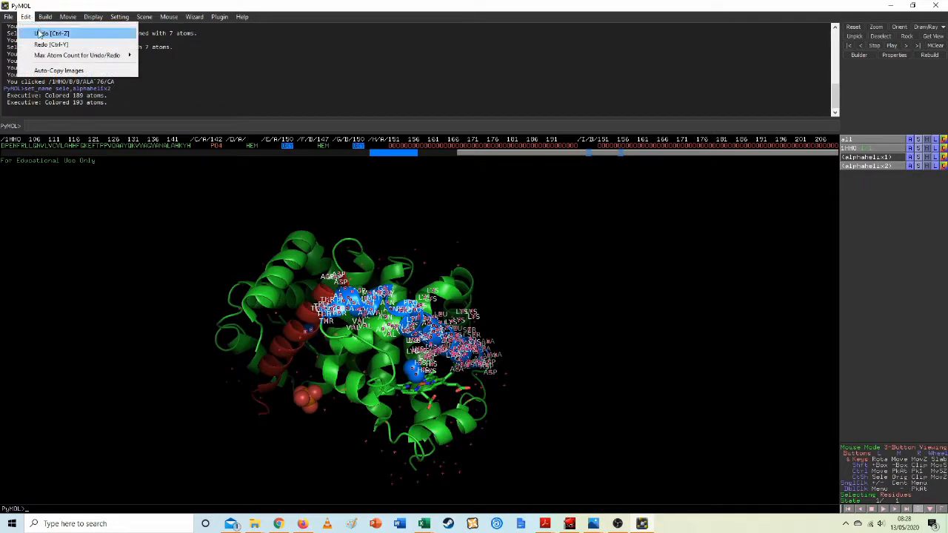
left_click(37, 32)
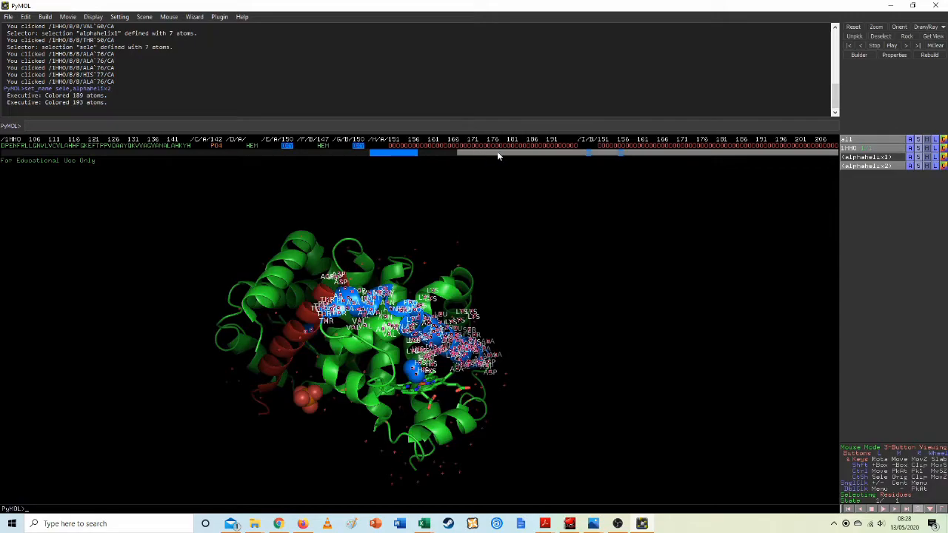
- Remove both OXY residues from the alphahelix2 selection, keeping only the chain B helix residues
left_click(357, 147)
left_click(287, 147)
left_click_drag(476, 155, 231, 157)
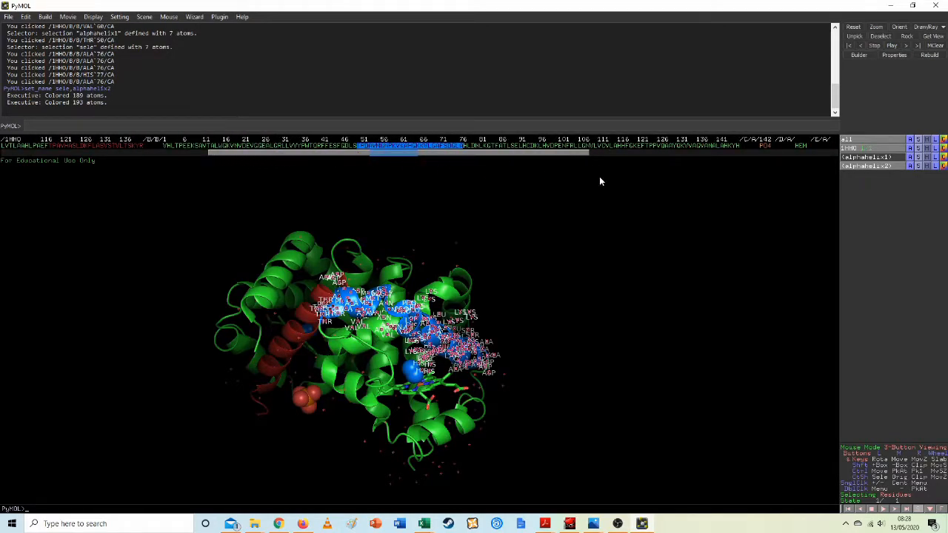
- Recolour the remaining alphahelix2 selection tv_orange
left_click(944, 167)
mouse_move(926, 283)
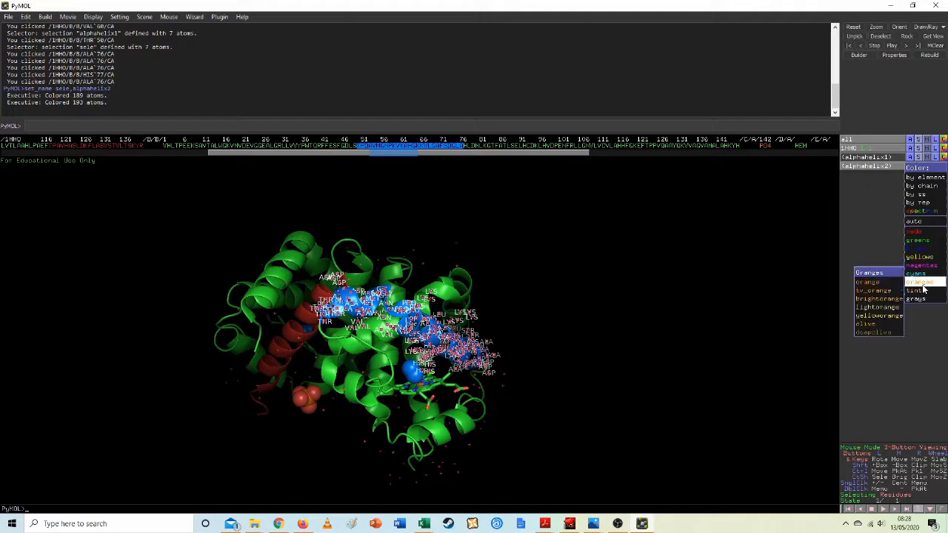
left_click(870, 294)
- Deselect the orange helix residues in the chain B sequence
left_click_drag(521, 355, 526, 381)
left_click_drag(431, 374, 519, 383)
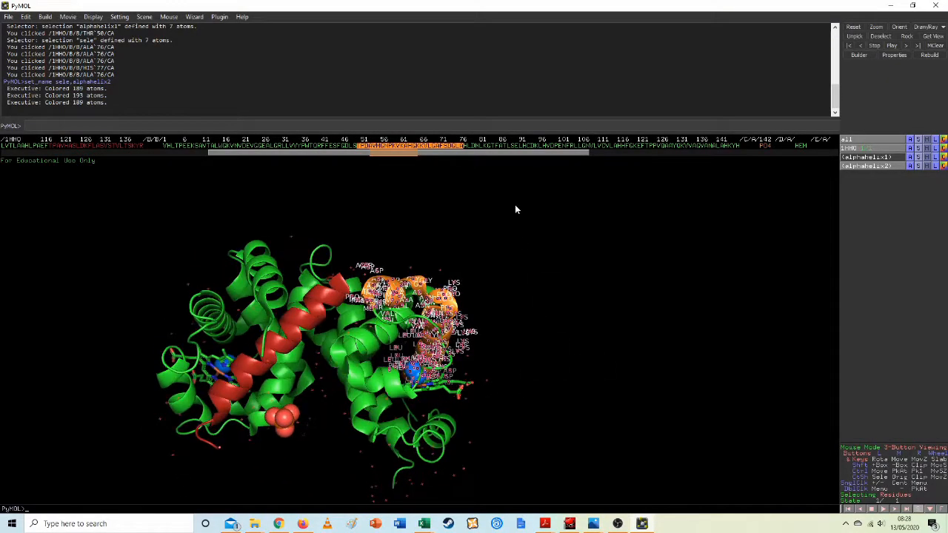
left_click_drag(517, 157, 589, 158)
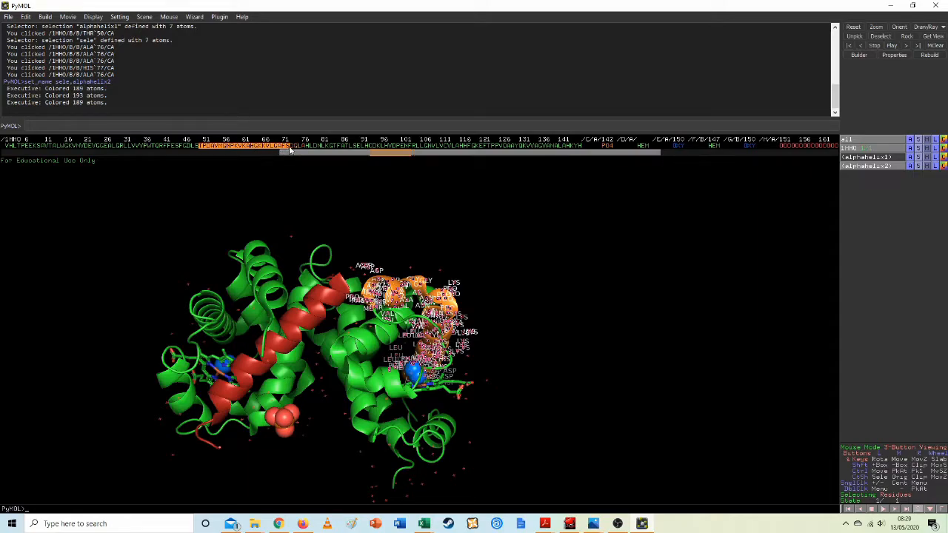
left_click_drag(288, 149, 201, 147)
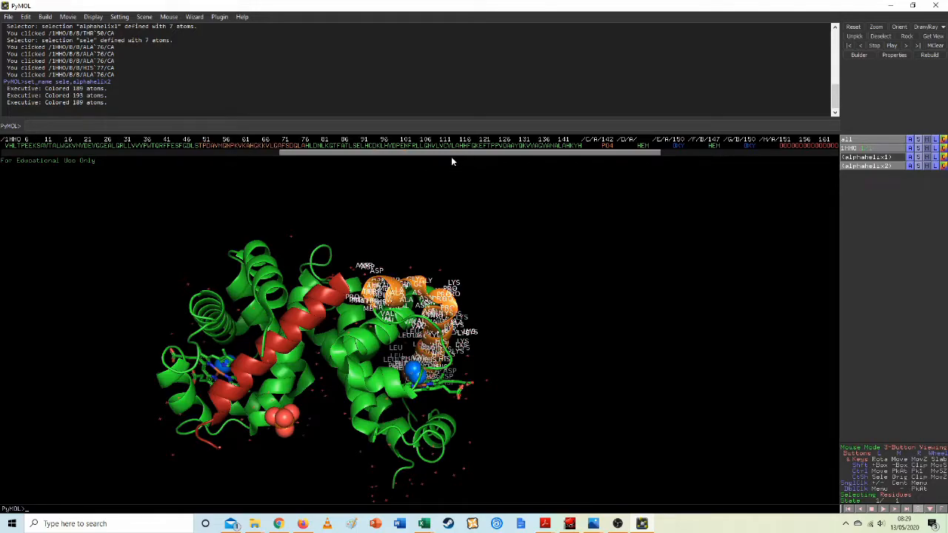
- Try to hide the labels of the emptied alphahelix2 selection
left_click_drag(452, 153, 637, 152)
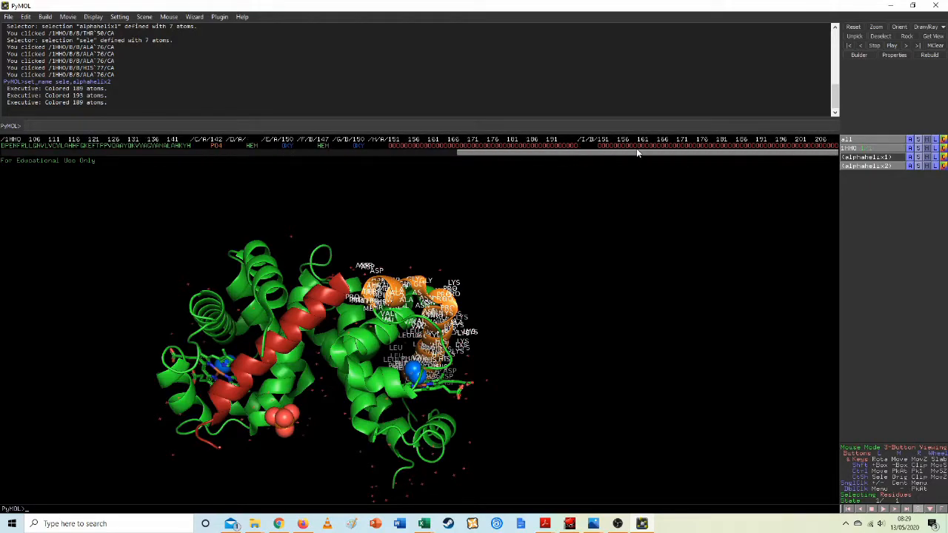
left_click(927, 168)
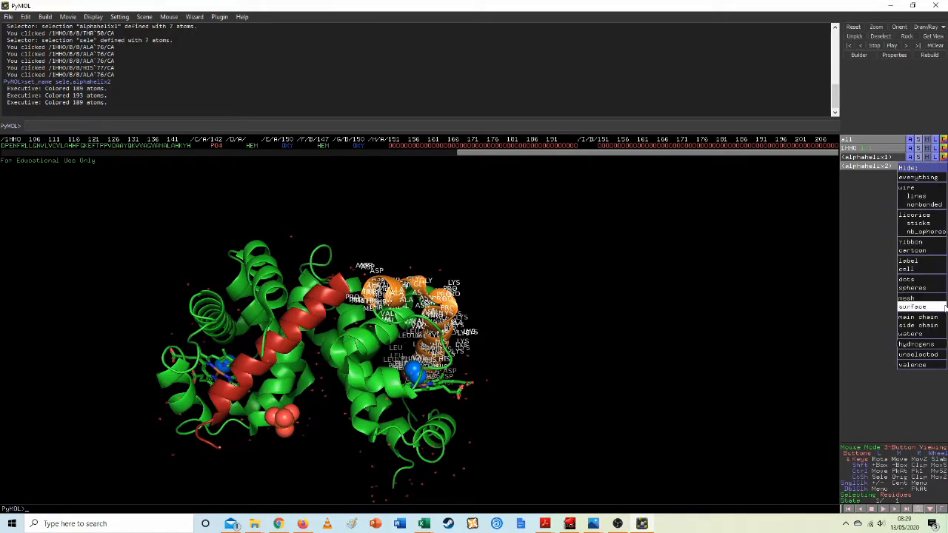
left_click(931, 263)
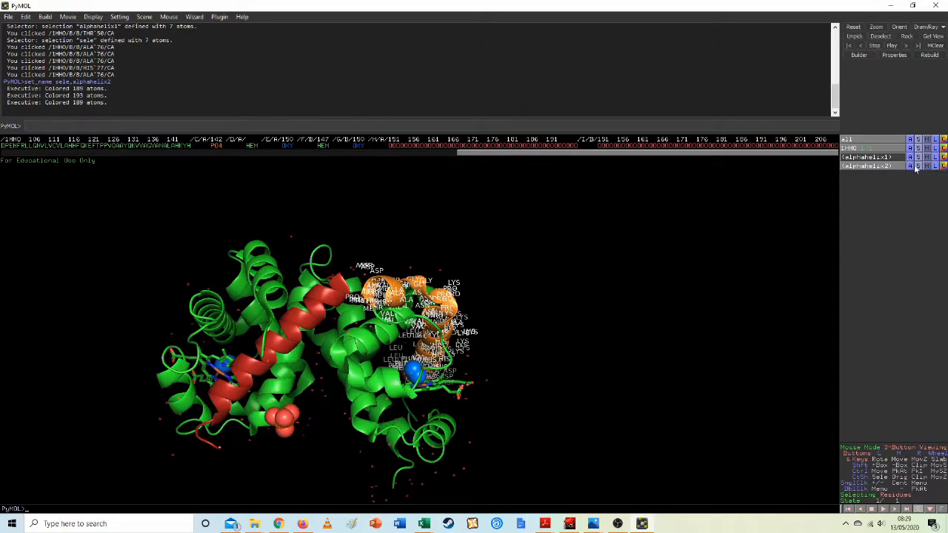
left_click(893, 165)
left_click(893, 165)
left_click(883, 158)
left_click(883, 165)
- Reselect the orange helix, residues 50 to 76, in the chain B sequence
left_click_drag(646, 157, 394, 165)
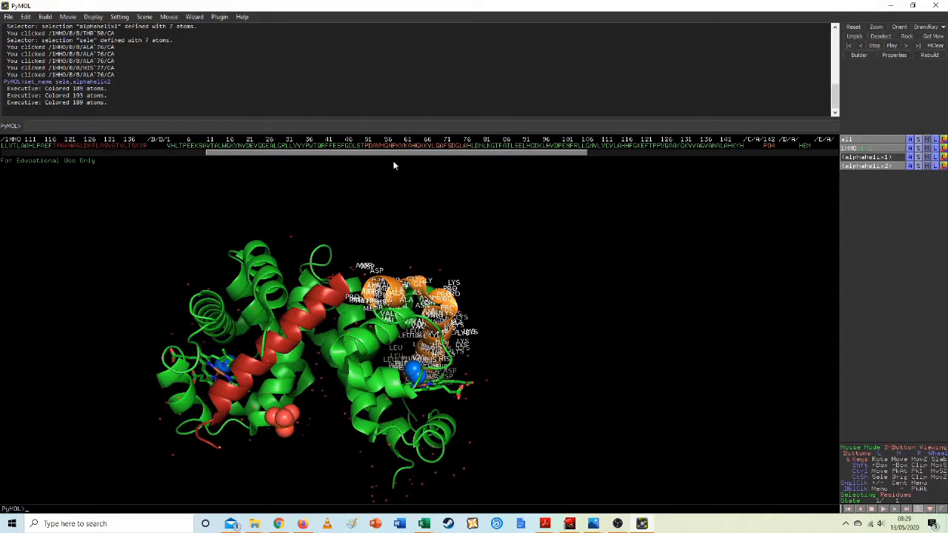
left_click(363, 146)
left_click(465, 148, "shift")
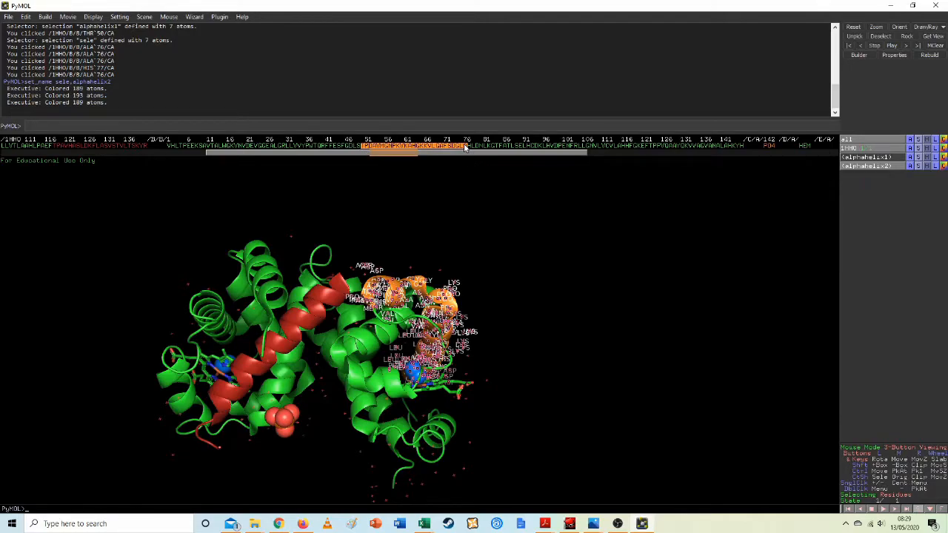
- Hide the residue labels of the alphahelix2 selection and deselect its residues in the sequence
left_click(928, 164)
left_click(939, 267)
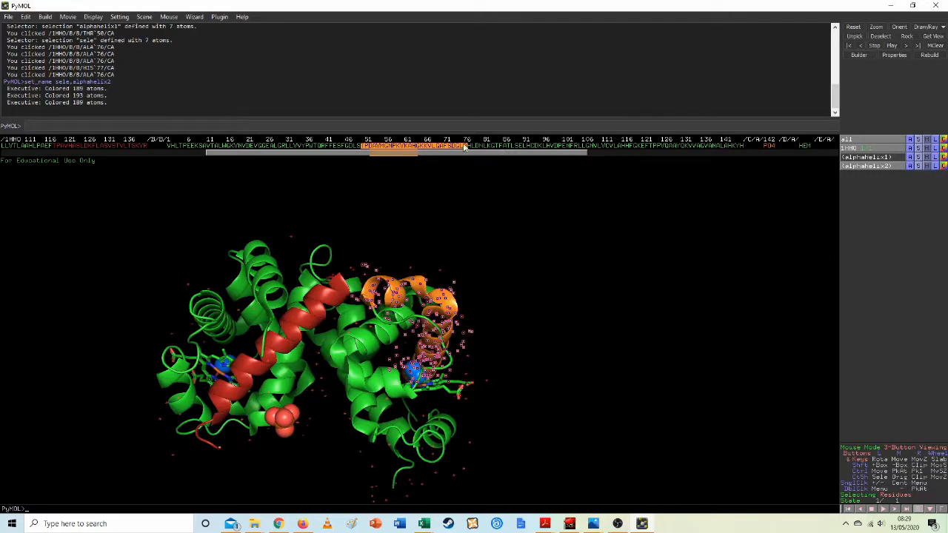
left_click(363, 148)
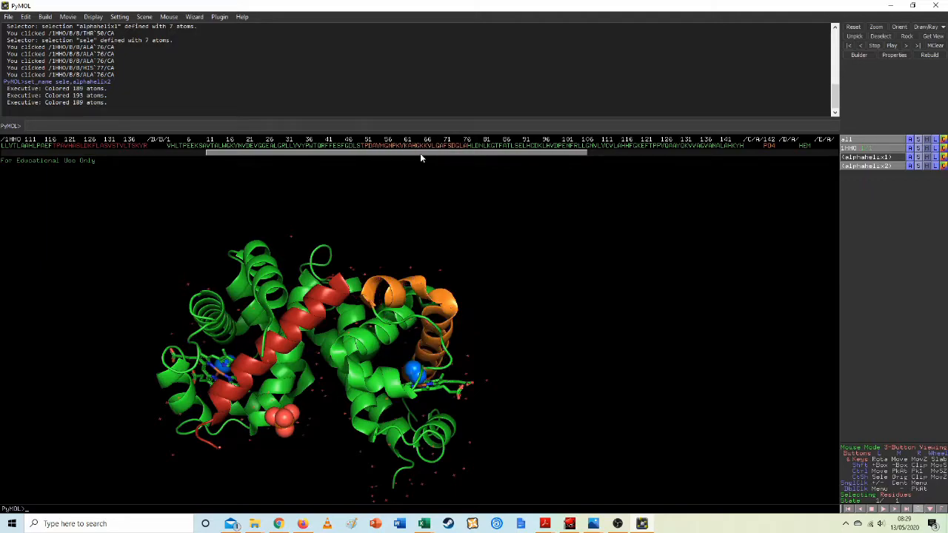
- Examine the red and orange helices and the blue oxygen at the haem group from several angles
mouse_move(432, 292)
left_mouse_down()
mouse_move(402, 246)
mouse_move(430, 280)
left_mouse_up()
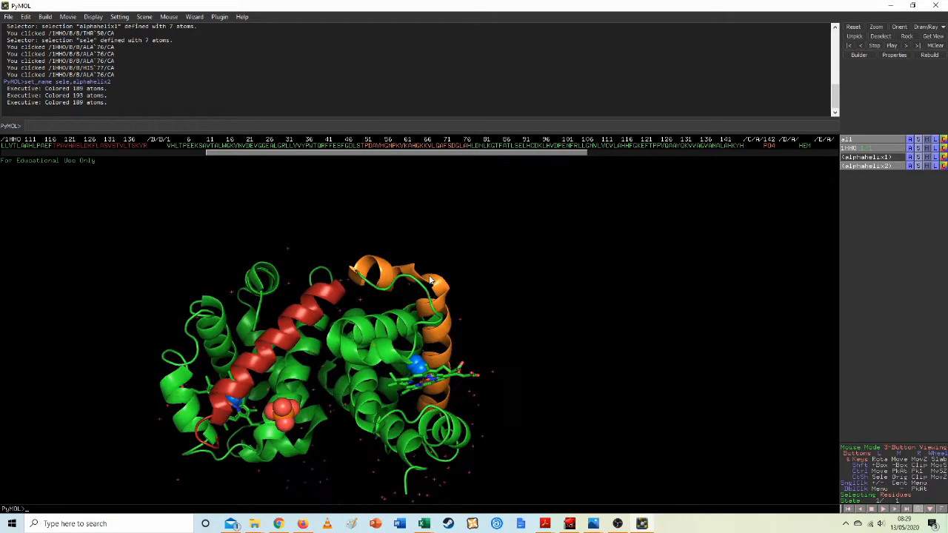
left_click_drag(367, 322, 353, 368)
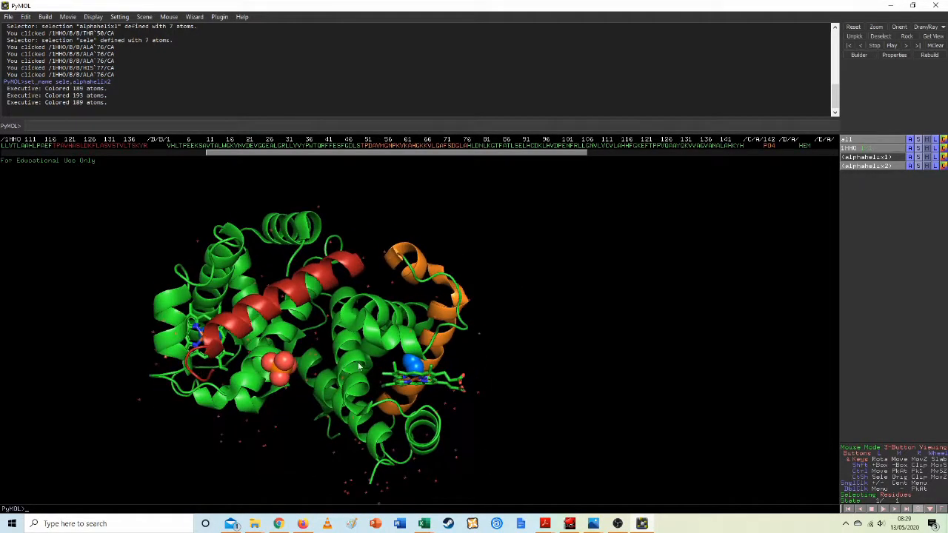
left_click_drag(451, 320, 394, 361)
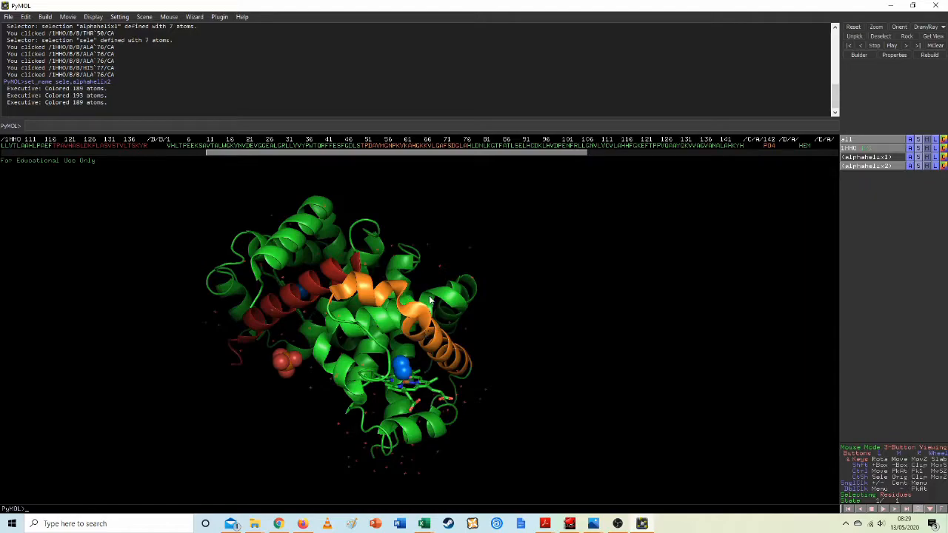
left_click_drag(419, 339, 341, 331)
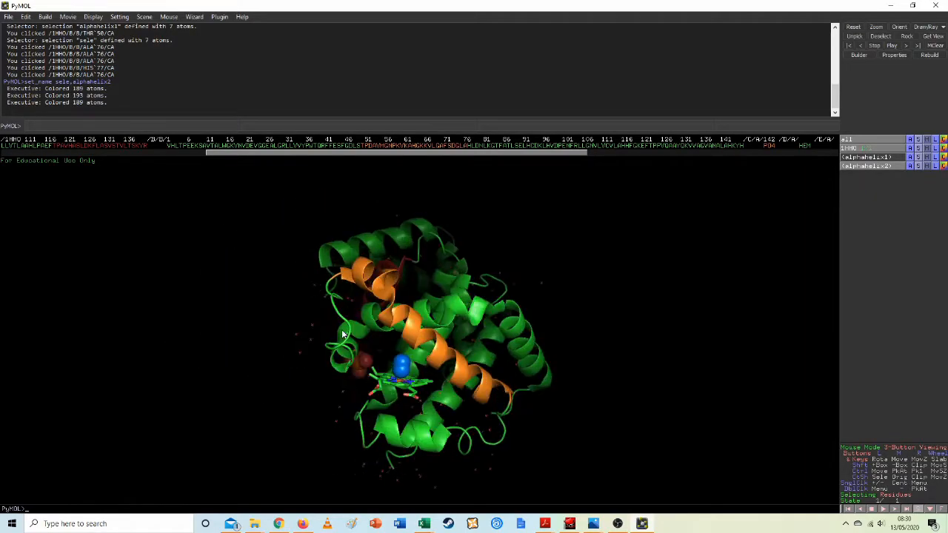
left_click_drag(394, 311, 380, 298)
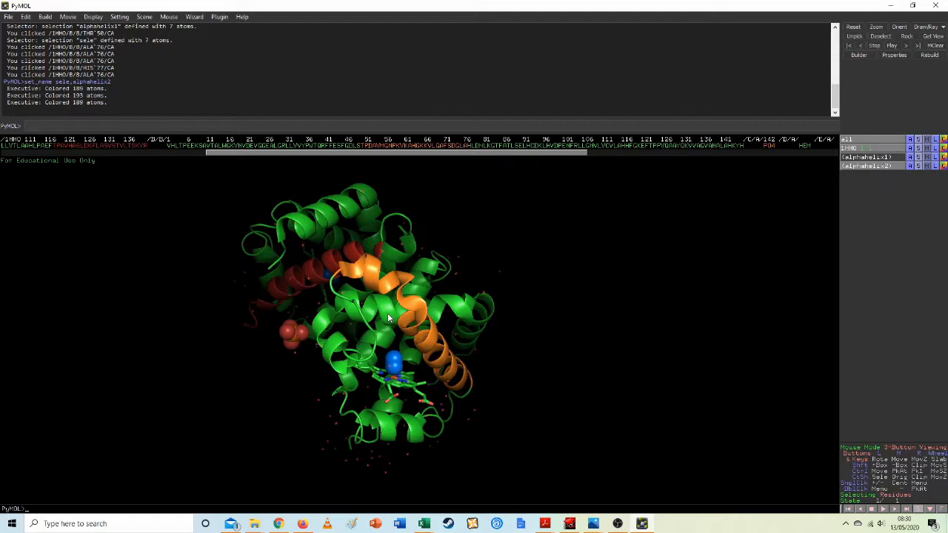
left_click_drag(439, 341, 424, 314)
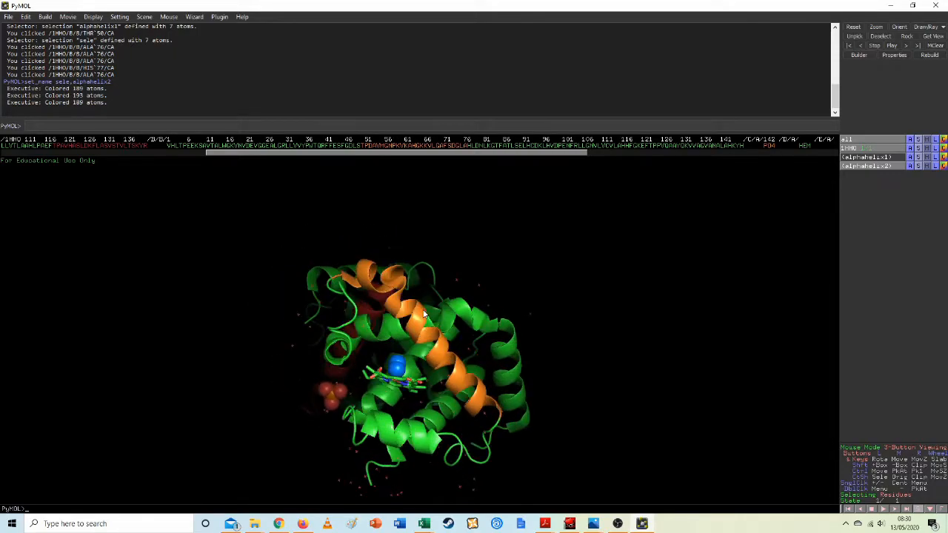
left_click_drag(466, 403, 521, 218)
- Select all water molecules of chains A and B at the end of the sequence
left_click_drag(466, 152, 724, 153)
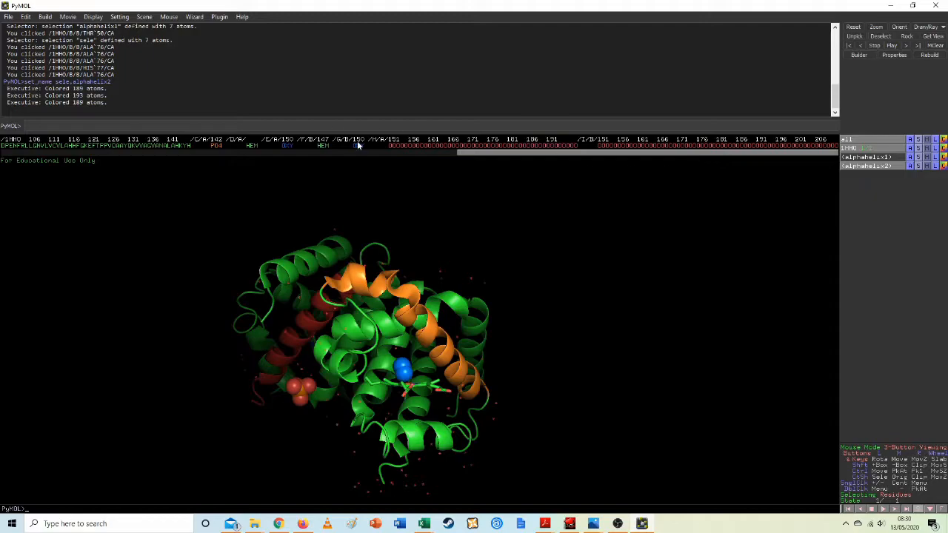
left_click(390, 146)
left_click(578, 146, "shift")
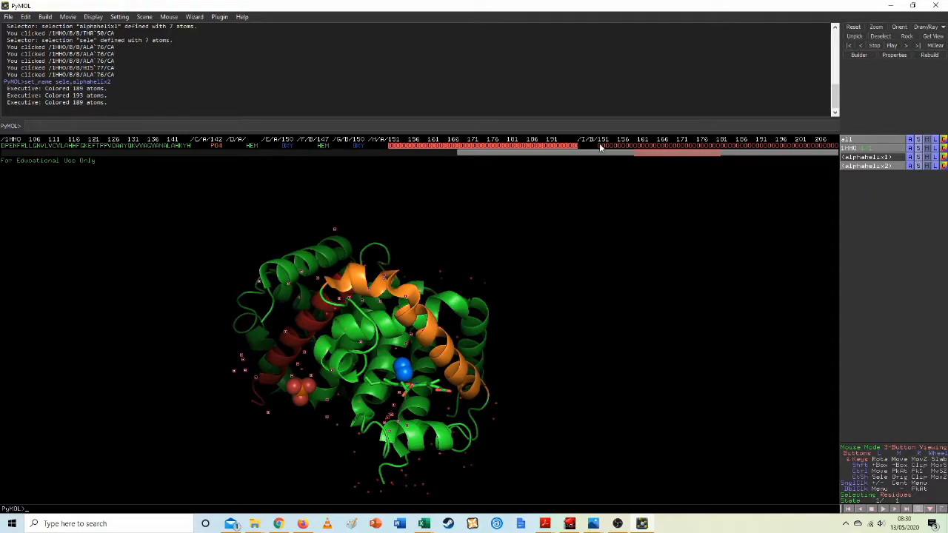
left_click(600, 146)
left_click(838, 145, "shift")
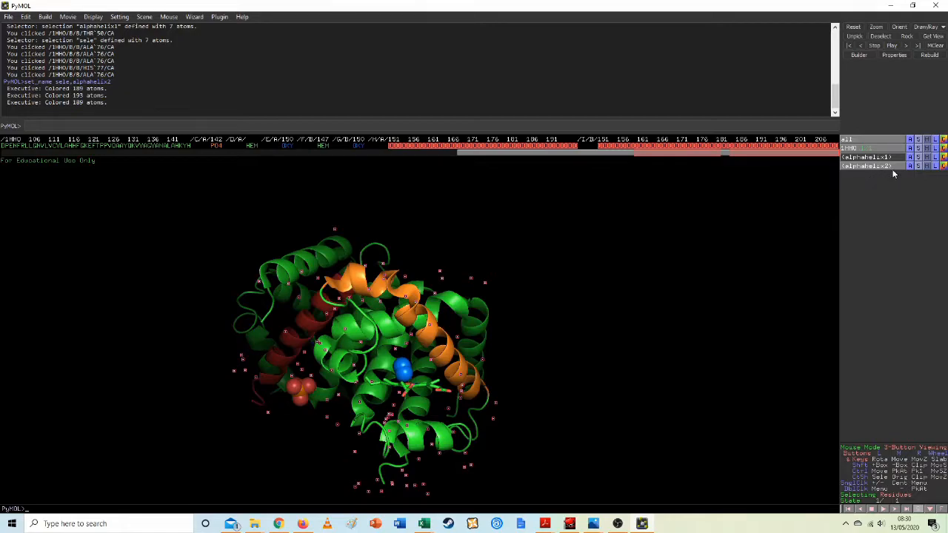
- Show the selected water molecules as spheres
right_click(511, 151)
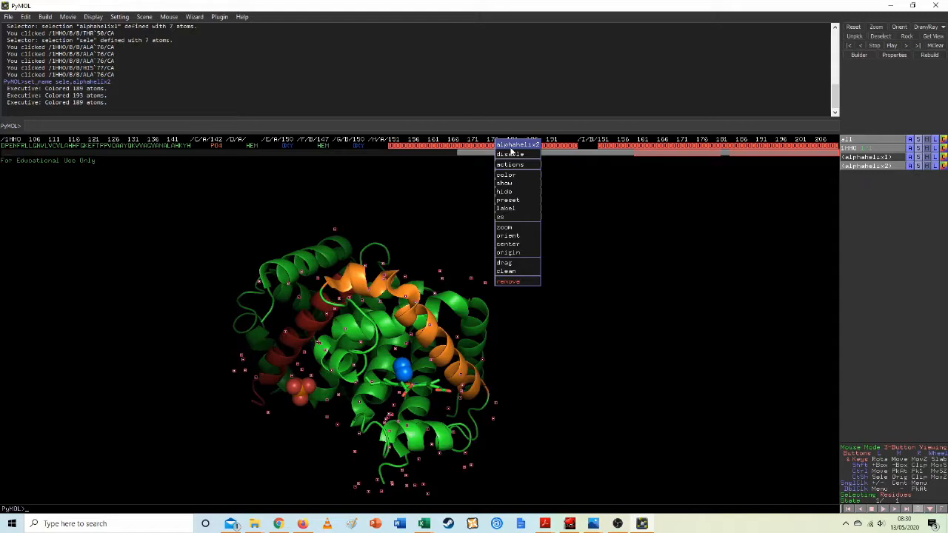
mouse_move(521, 186)
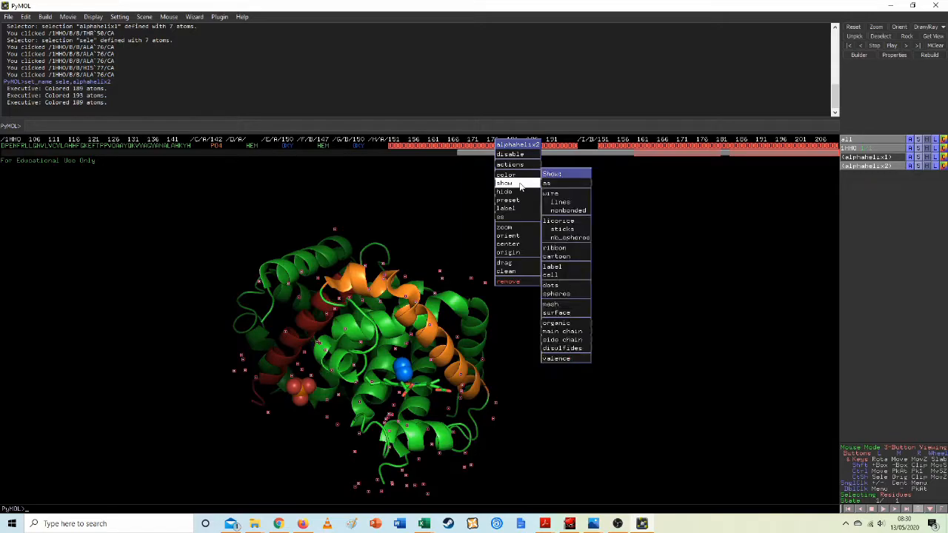
mouse_move(587, 342)
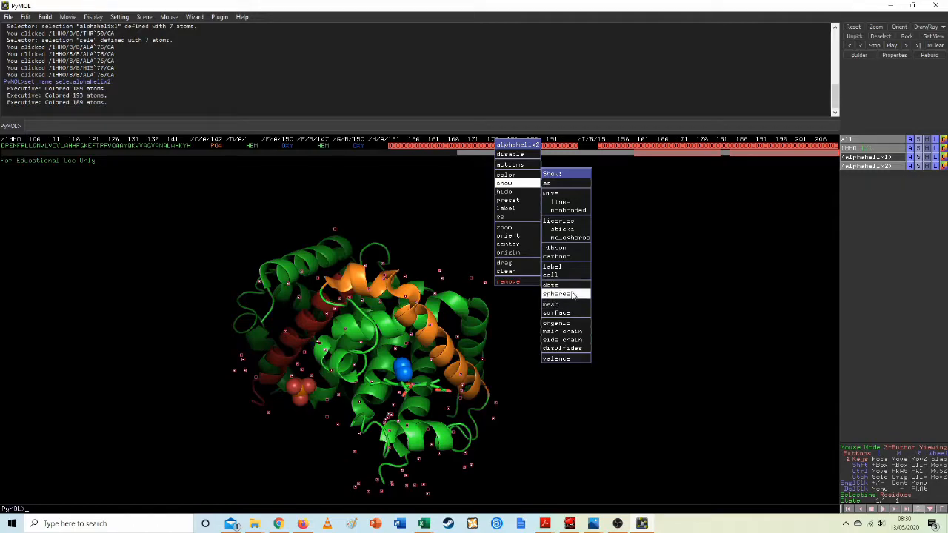
left_click(571, 293)
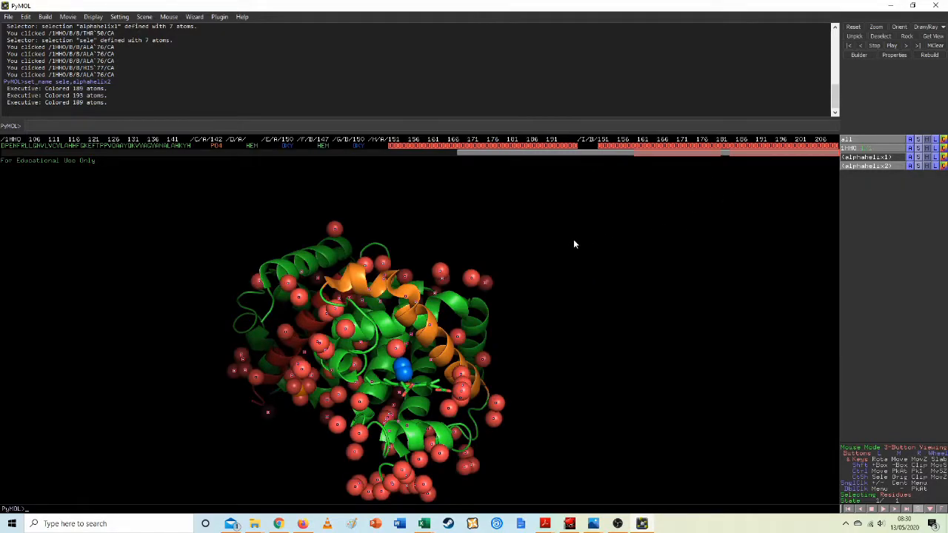
- Colour the selected water molecules palecyan, then deselect the waters of both chains in the sequence
right_click(483, 148)
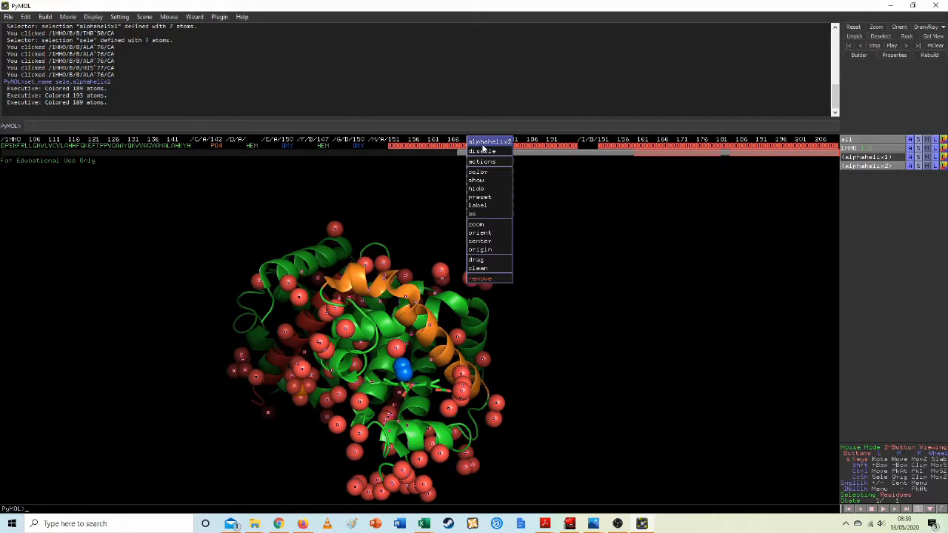
mouse_move(478, 172)
mouse_move(539, 207)
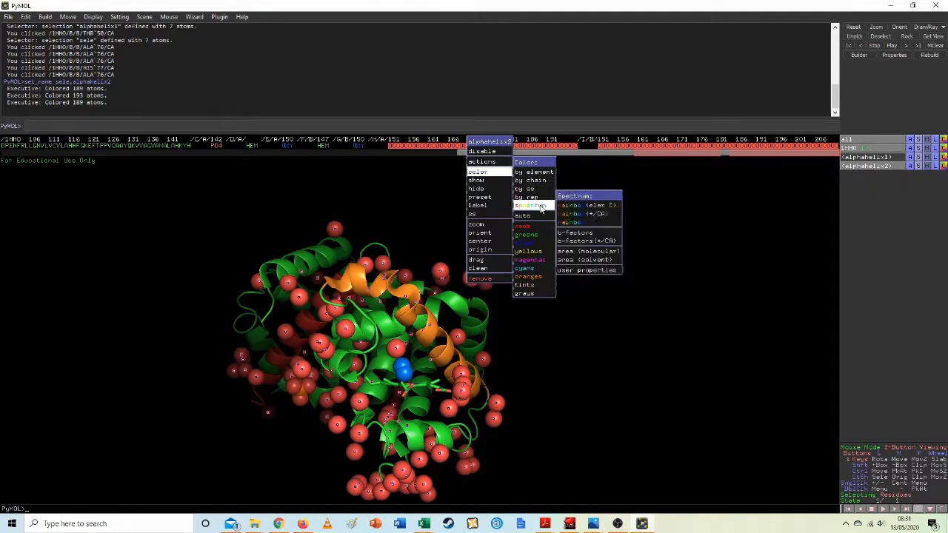
mouse_move(534, 269)
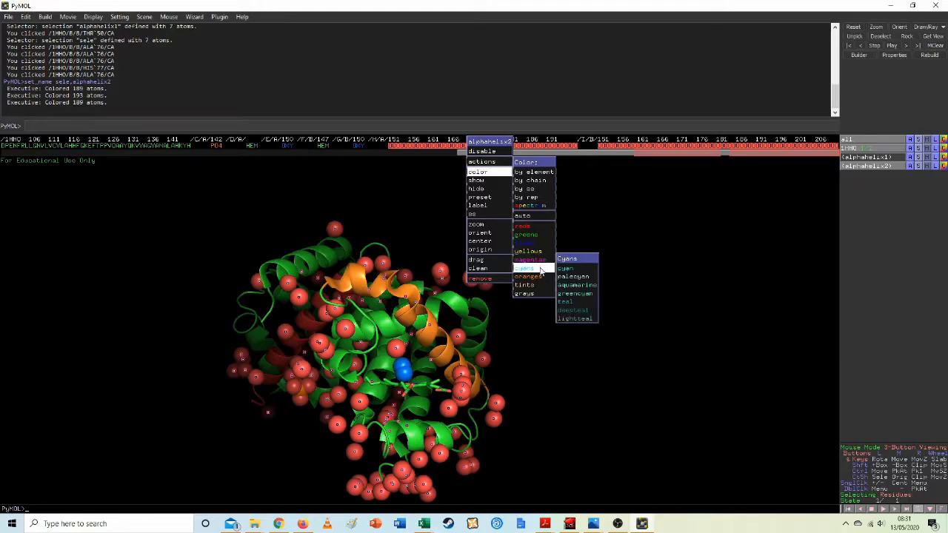
left_click(590, 277)
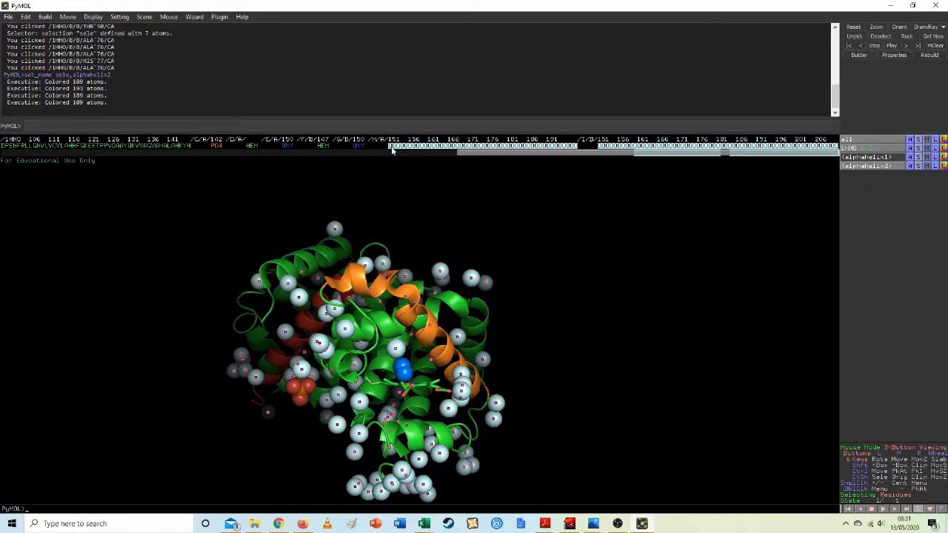
left_click(574, 147, "shift")
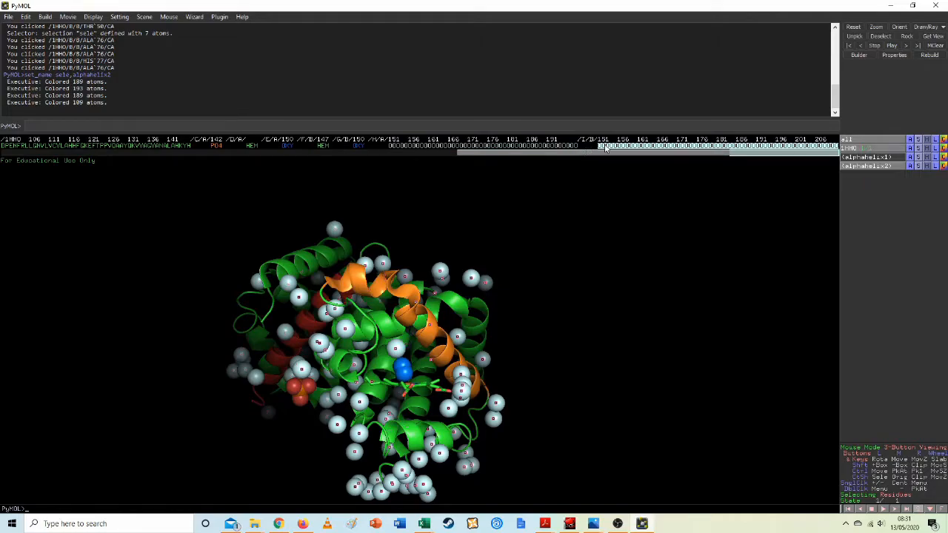
left_click(838, 147, "shift")
- Examine the water spheres around the red and orange helices, haem groups and phosphate of haemoglobin from several angles
left_click_drag(394, 334, 481, 326)
mouse_move(438, 340)
right_mouse_down()
mouse_move(422, 308)
mouse_move(428, 337)
right_mouse_up()
left_click_drag(428, 337, 385, 340)
mouse_move(338, 381)
left_mouse_down()
mouse_move(392, 321)
mouse_move(360, 386)
mouse_move(414, 380)
mouse_move(336, 366)
left_mouse_up()
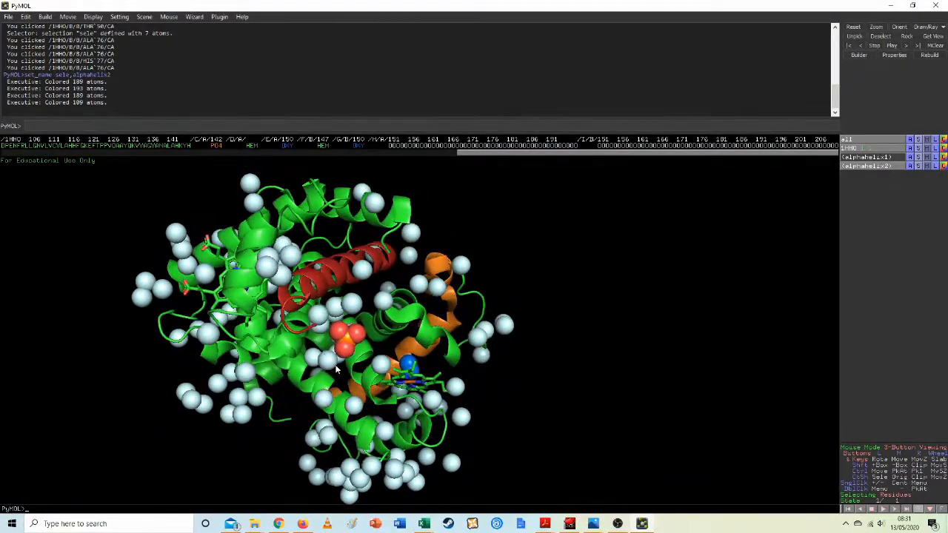
left_click_drag(245, 251, 356, 251)
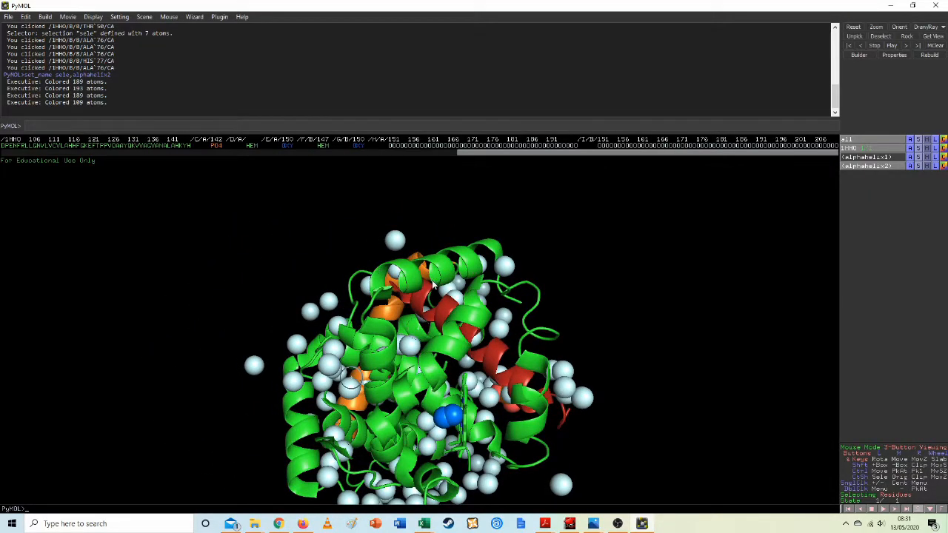
left_click_drag(404, 307, 439, 347)
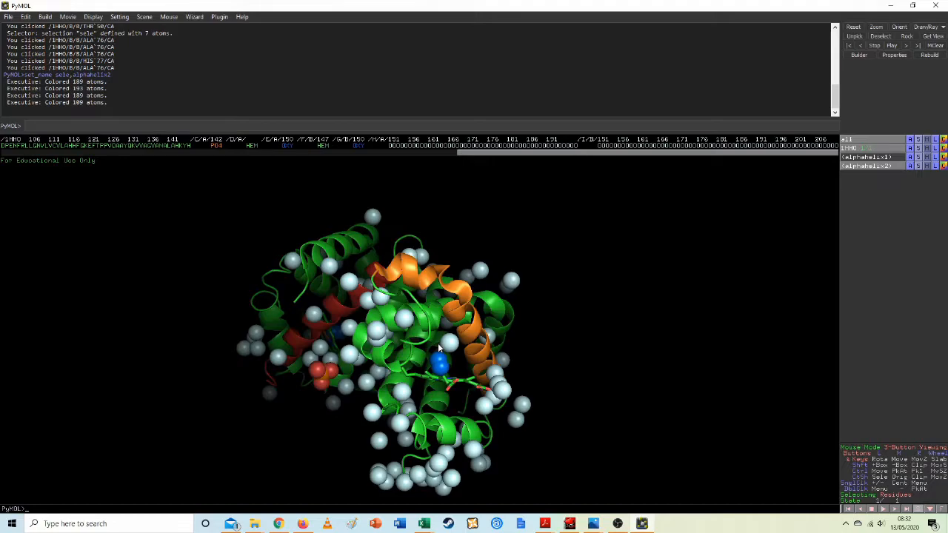
mouse_move(425, 329)
left_mouse_down()
mouse_move(471, 330)
mouse_move(427, 328)
left_mouse_up()
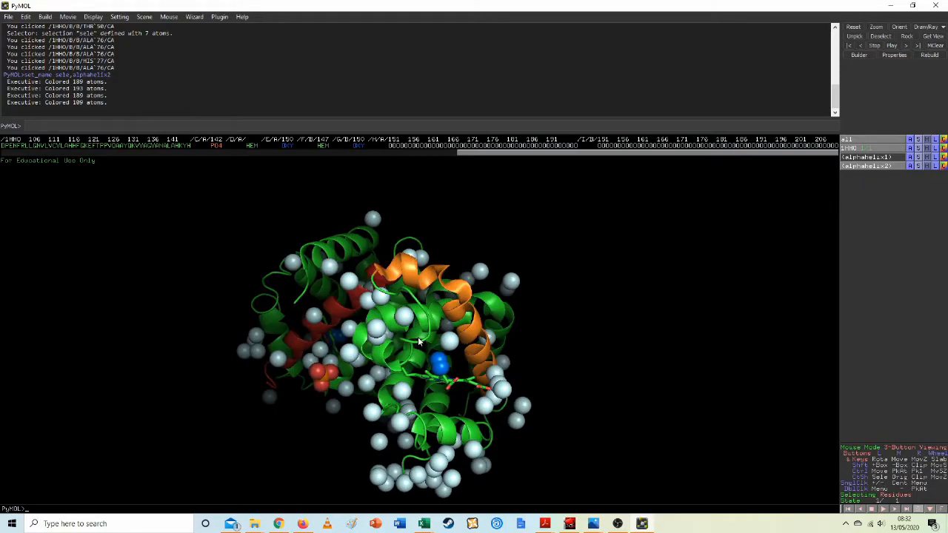
left_click_drag(418, 337, 334, 307)
left_click_drag(398, 272, 532, 342)
left_click_drag(482, 319, 342, 287)
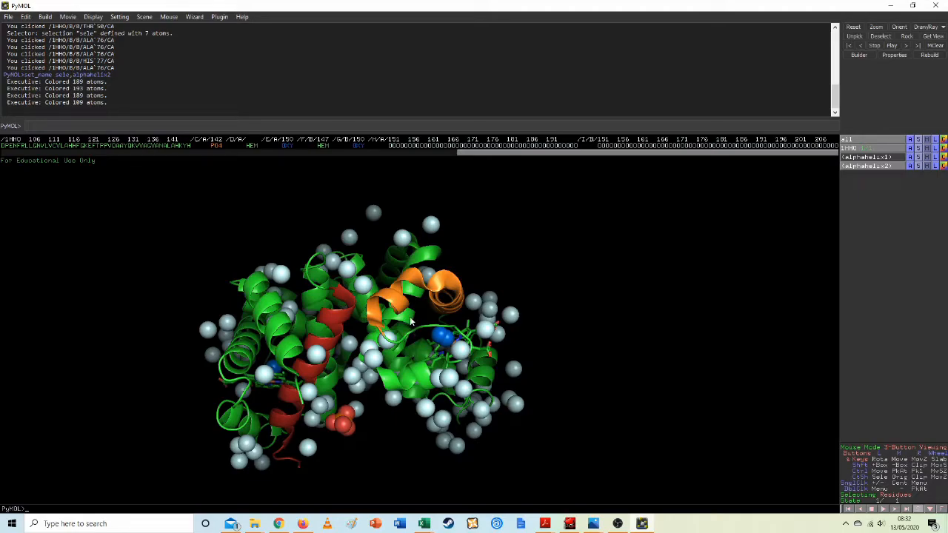
left_click_drag(322, 324, 415, 313)
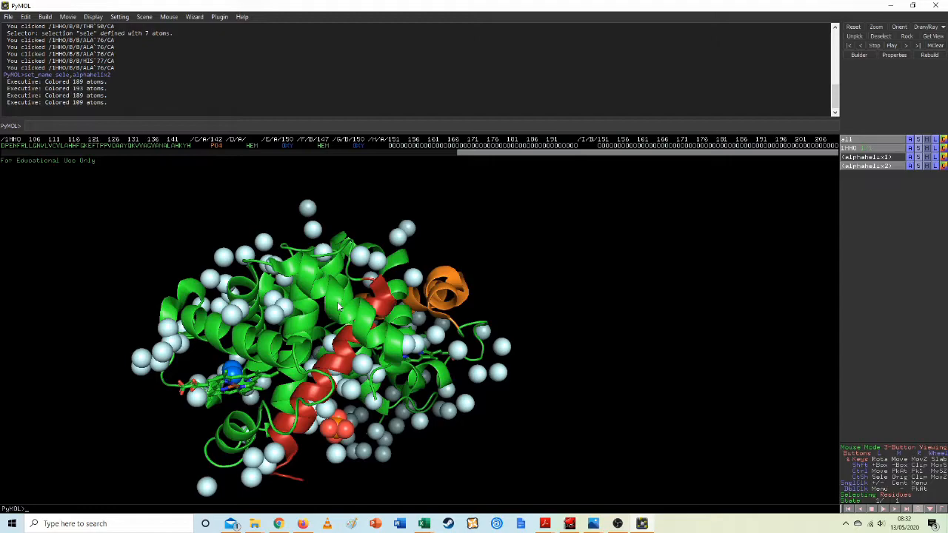
left_click_drag(338, 308, 272, 306)
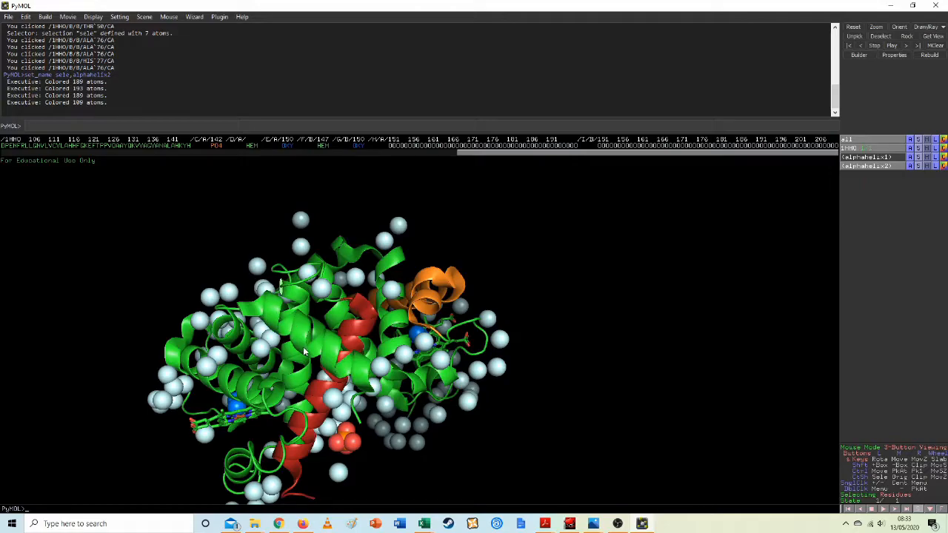
left_click_drag(323, 349, 340, 309)
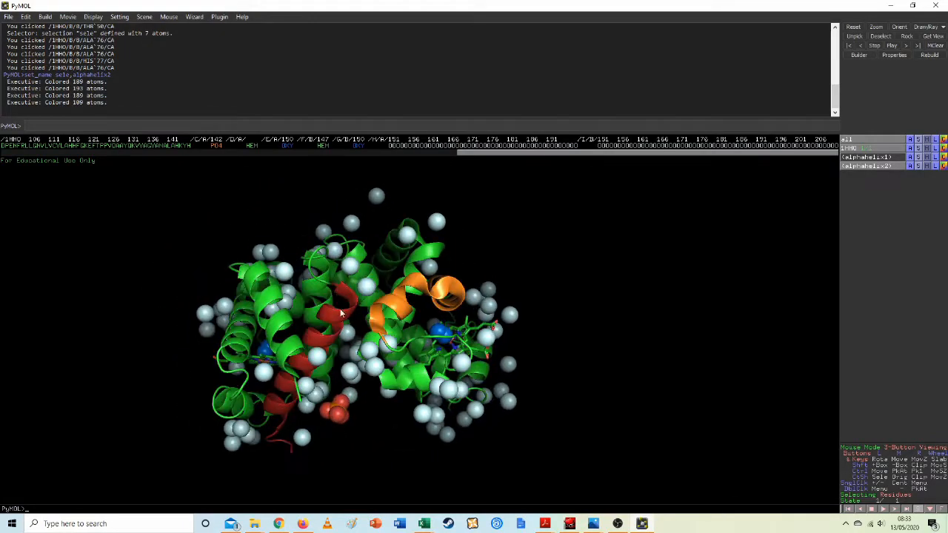
left_click_drag(415, 306, 412, 272)
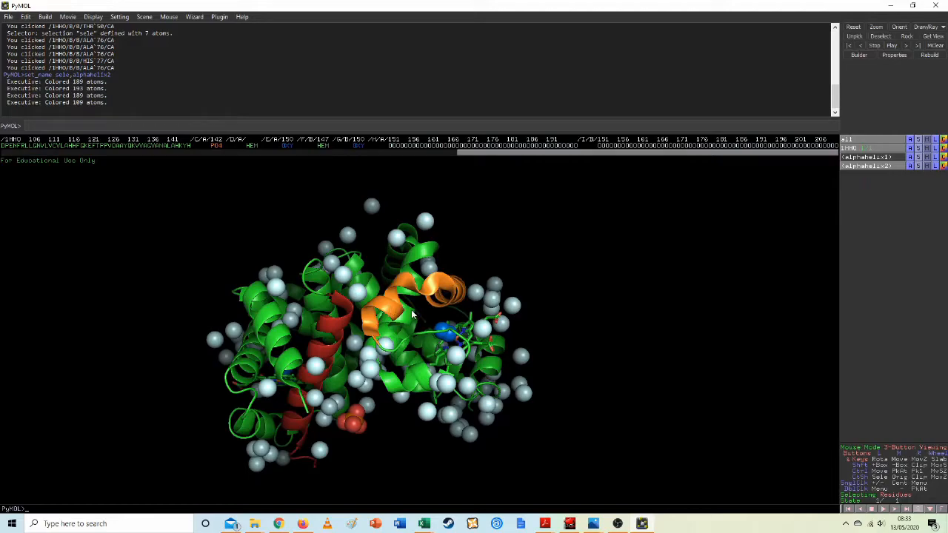
left_click_drag(396, 298, 400, 279)
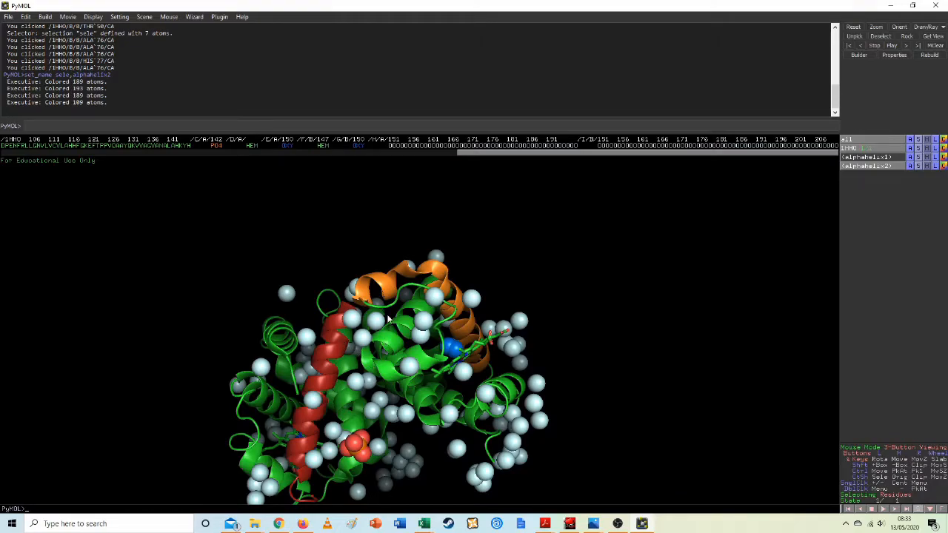
left_click_drag(400, 280, 411, 325)
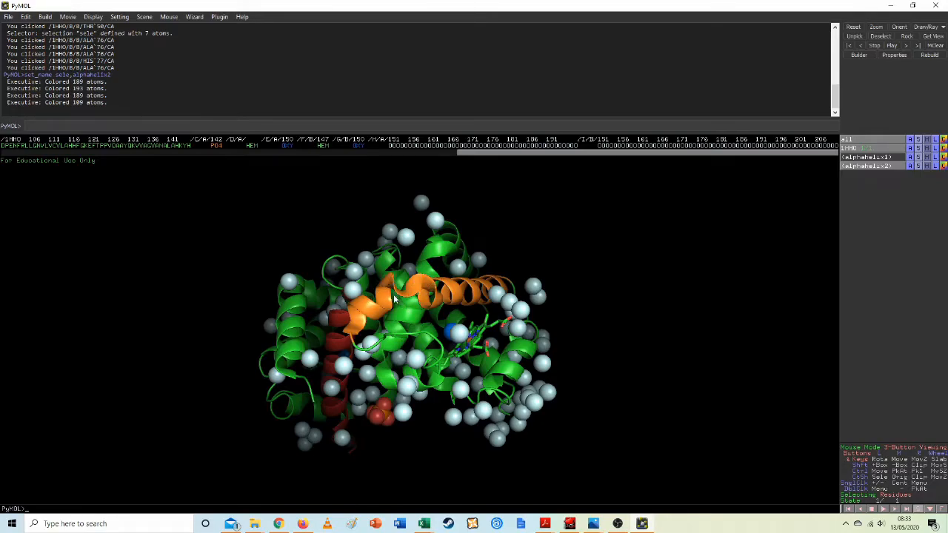
left_click_drag(390, 306, 424, 271)
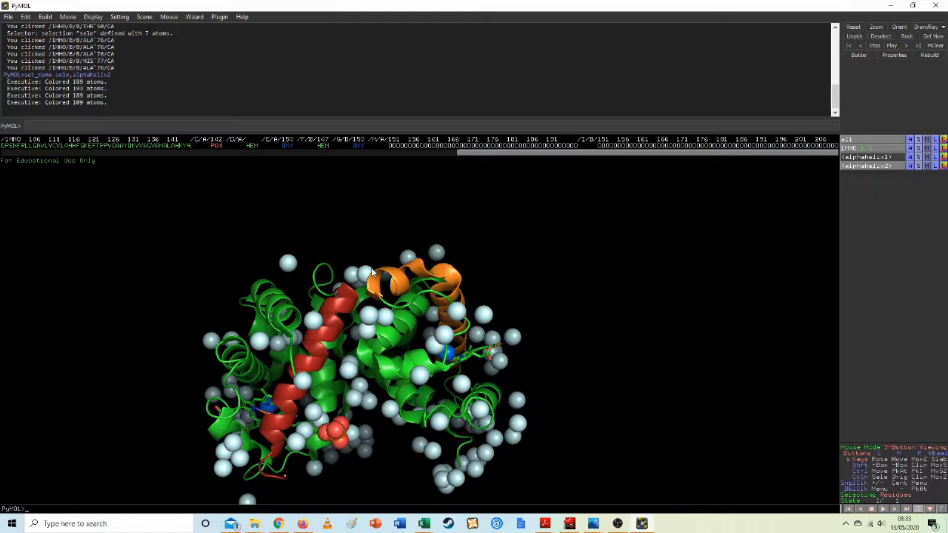
left_click_drag(286, 368, 313, 316)
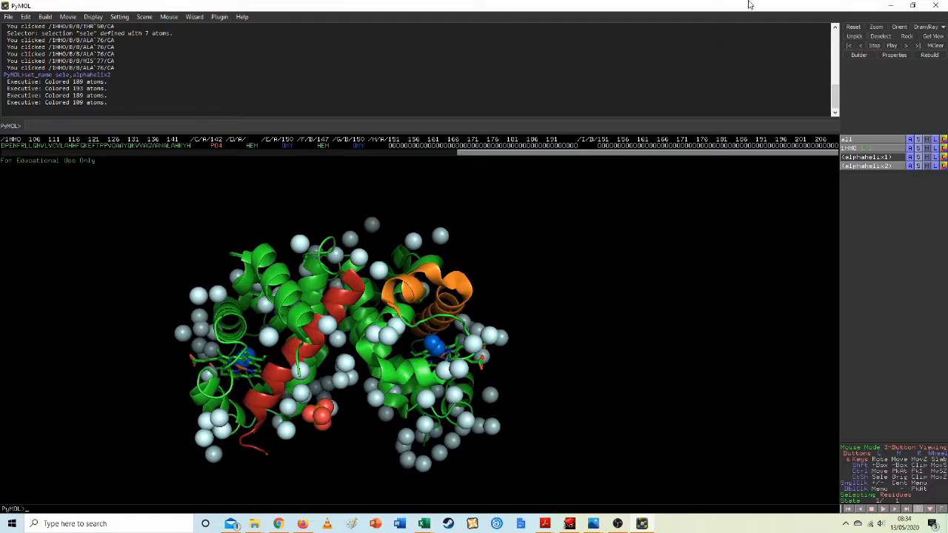
- Minimise the PyMOL window and the Advanced Higher folder window
left_click(892, 5)
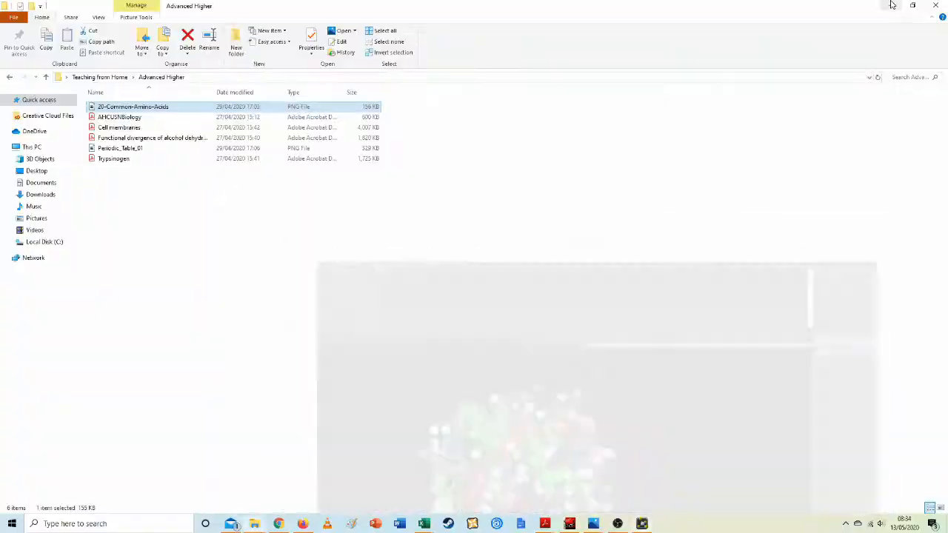
left_click(888, 6)
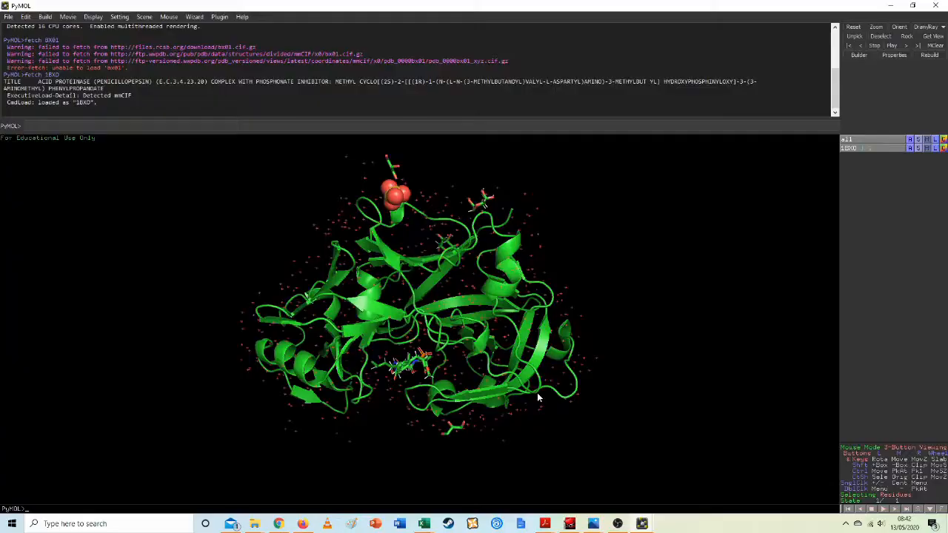
- Dismiss the mail notification and examine the helices, beta sheets and bound ligand of the 1BXO structure from several angles
left_click_drag(389, 297, 442, 345)
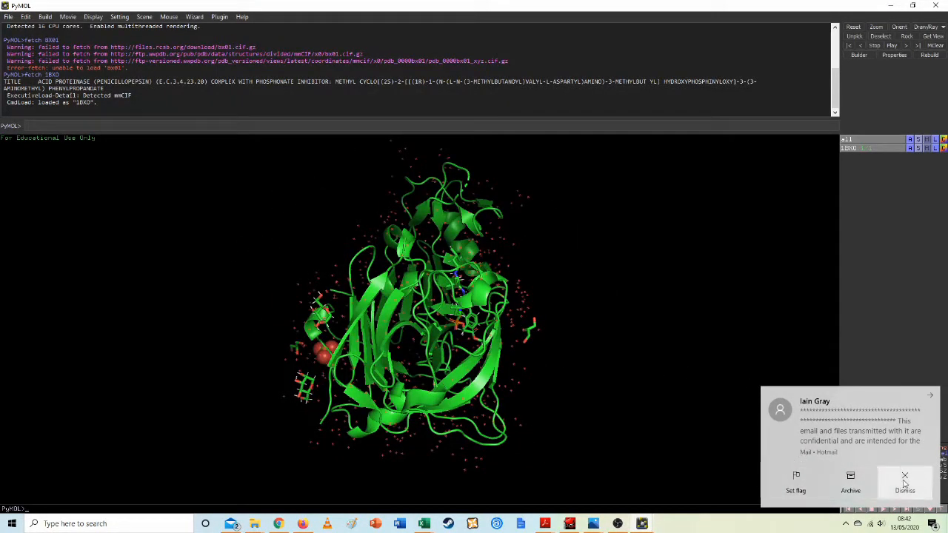
left_click(906, 483)
left_click_drag(544, 322, 399, 303)
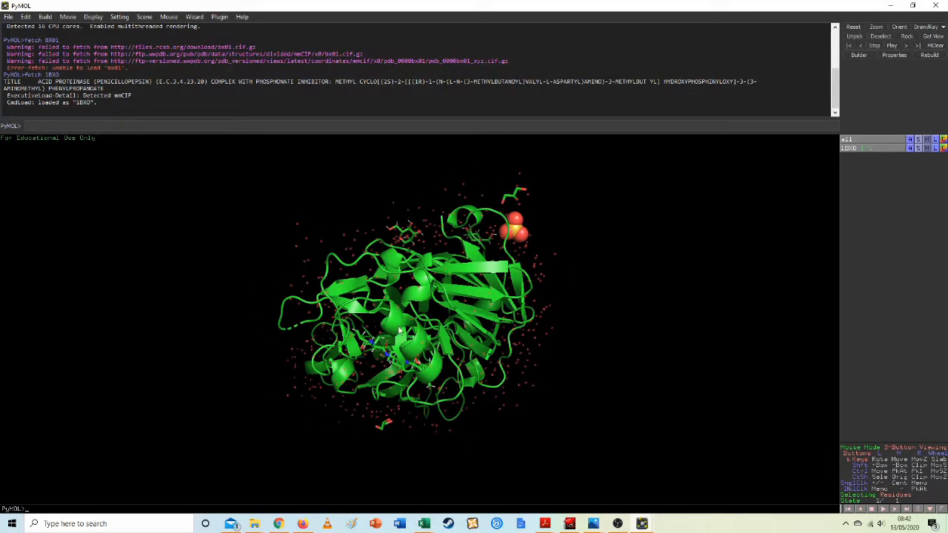
left_click_drag(393, 310, 402, 309)
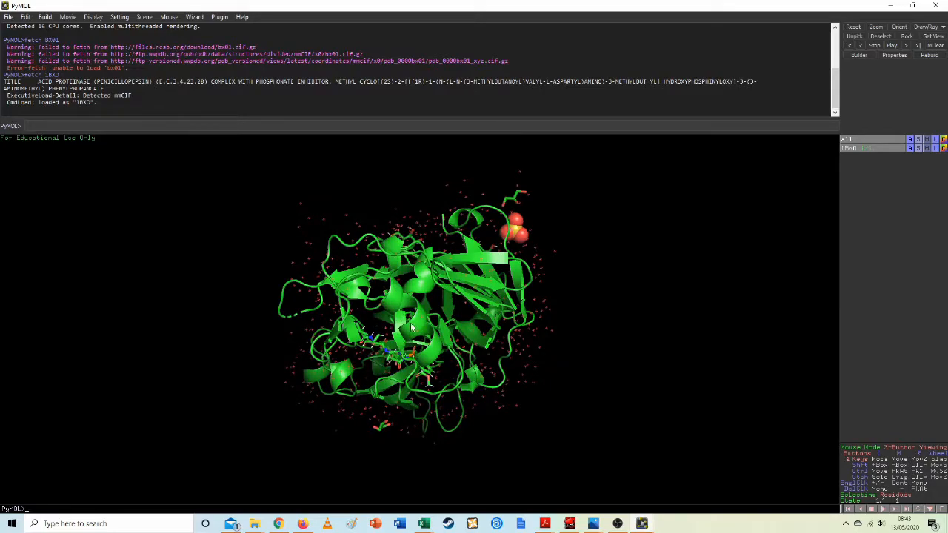
left_click_drag(429, 331, 412, 311)
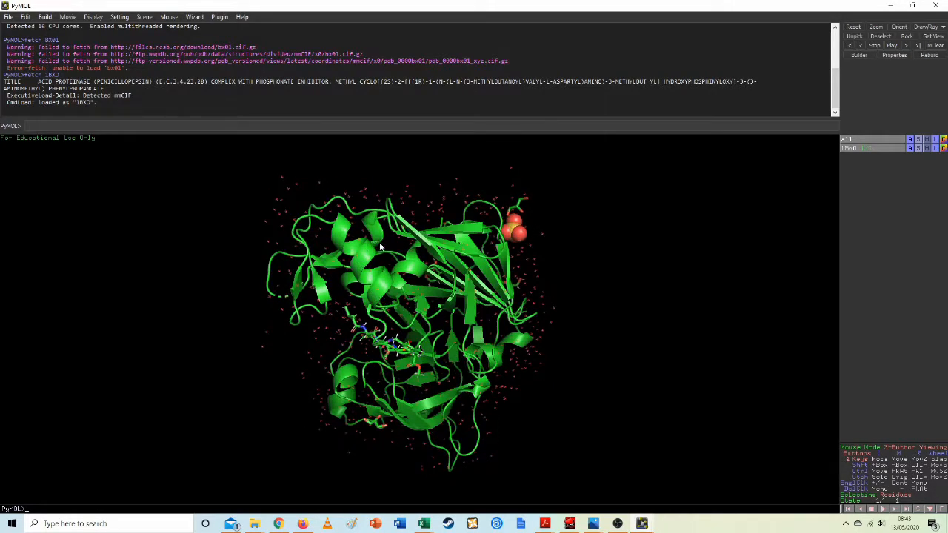
left_click_drag(375, 252, 391, 265)
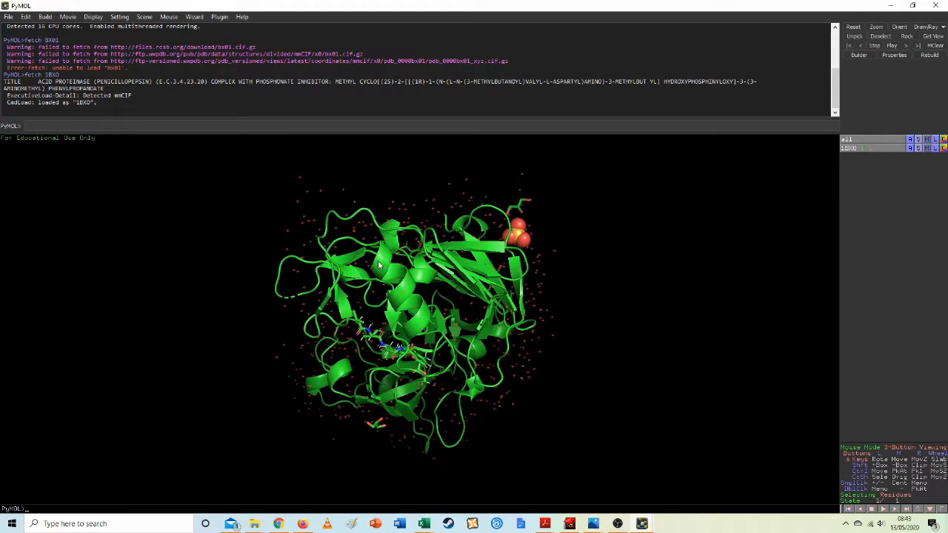
left_click_drag(388, 303, 409, 304)
left_click_drag(427, 273, 386, 352)
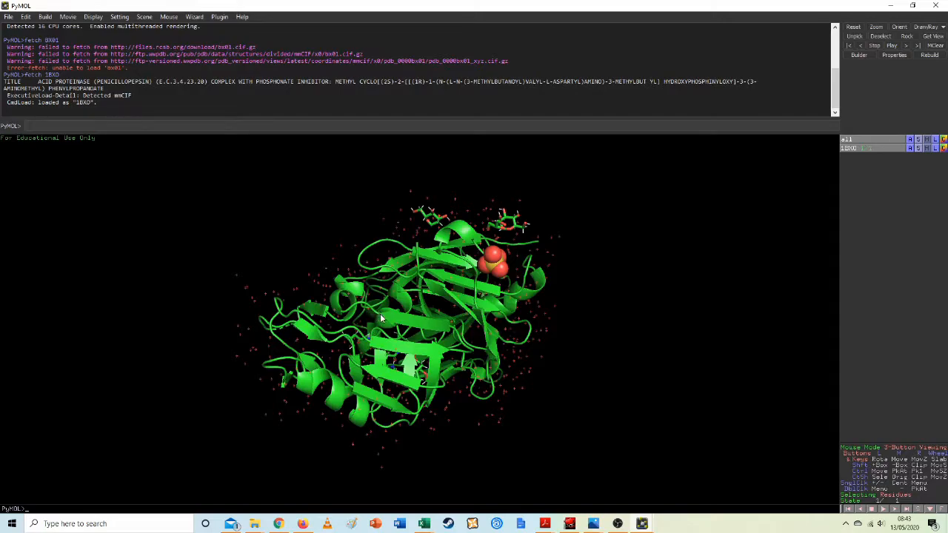
- Select valine 267 at the end of a beta strand in 1BXO and locate it in the displayed sequence
left_click(381, 318)
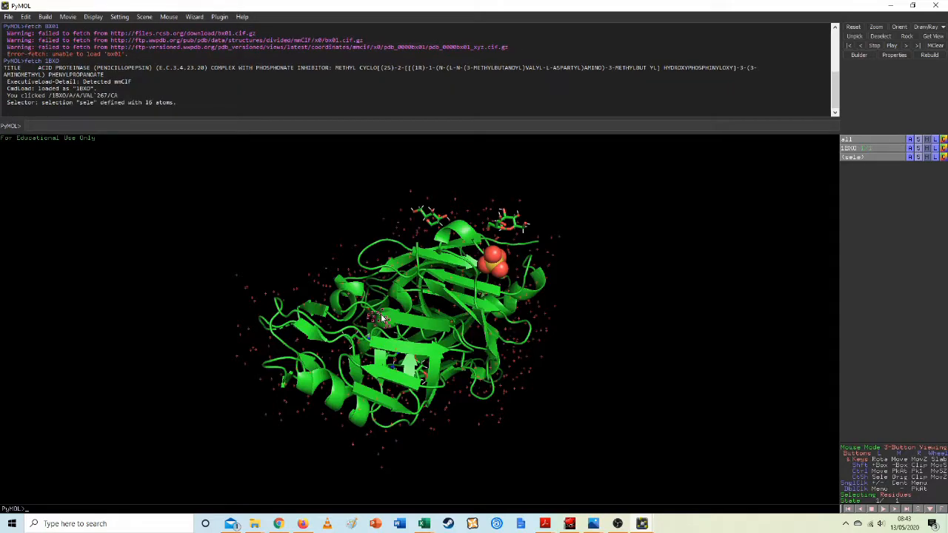
left_click(918, 510)
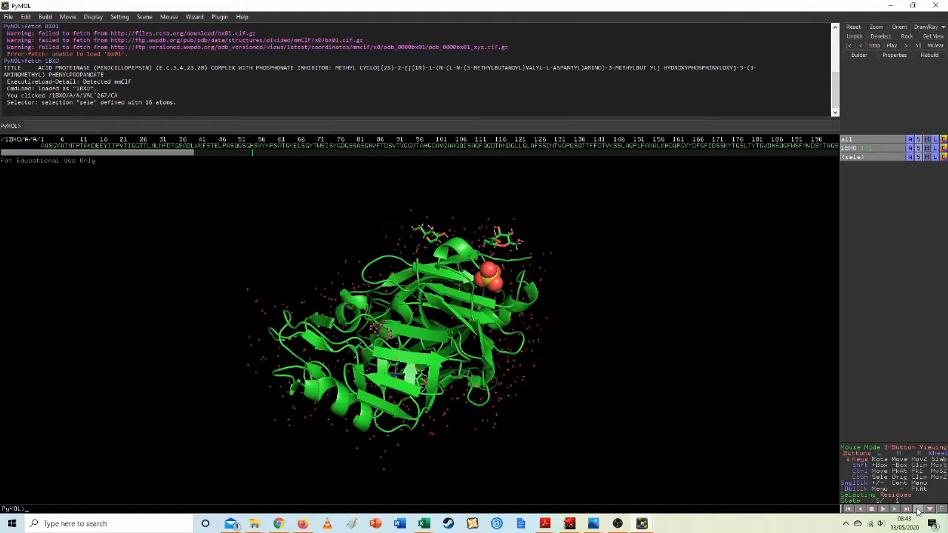
left_click_drag(90, 154, 290, 156)
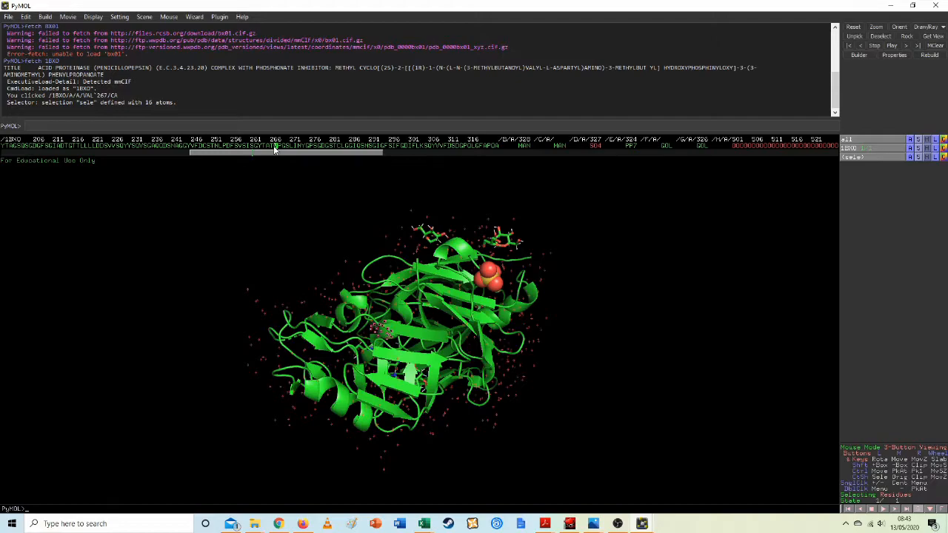
- Identify the residue at the other end of the beta-sheet region and select the sequence range from about residue 208 through valine 267
left_click_drag(382, 415, 379, 397)
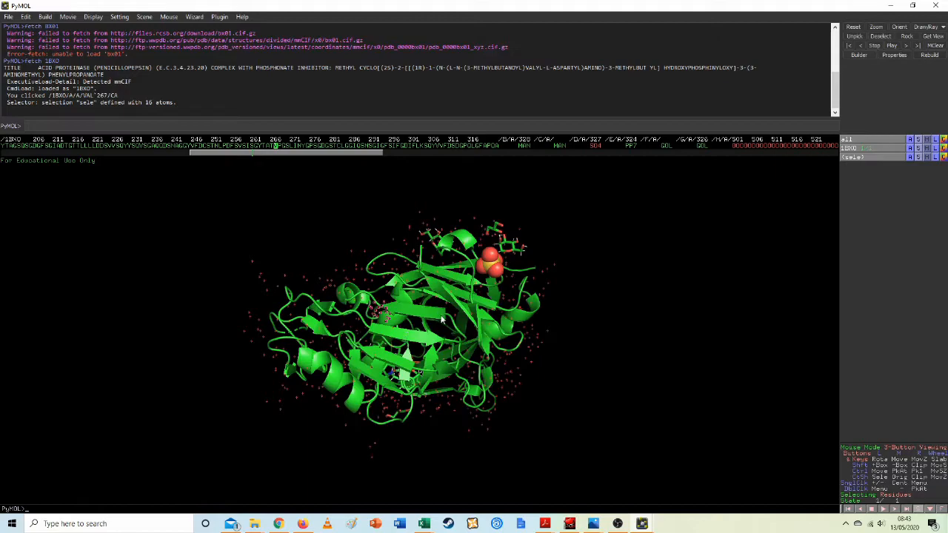
left_click_drag(426, 317, 423, 331)
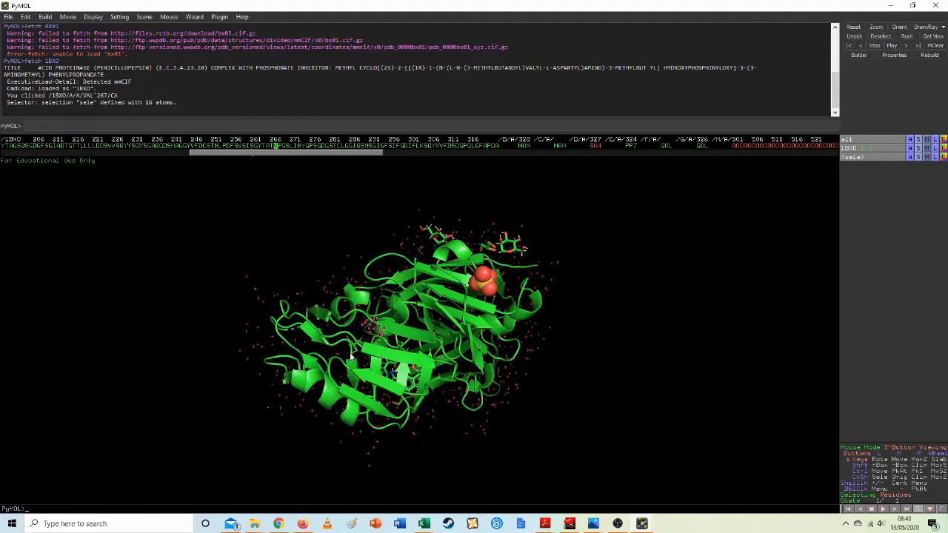
middle_click(396, 420)
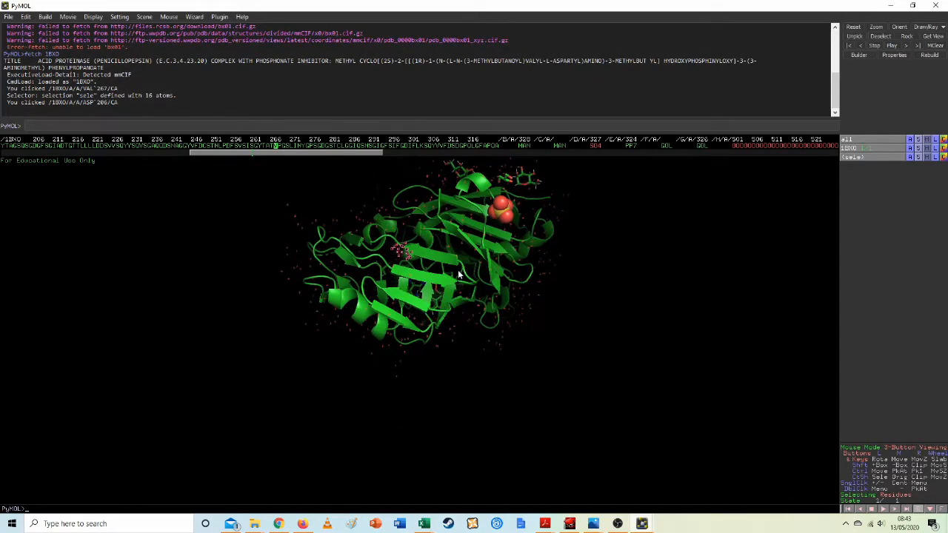
left_click(432, 145)
left_click(431, 145)
left_click(43, 146)
left_click_drag(326, 314, 319, 254)
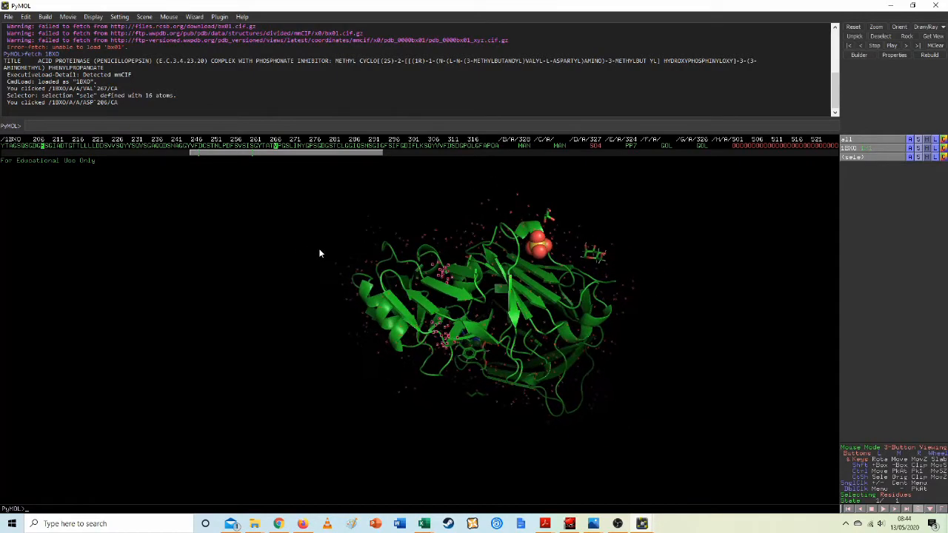
left_click(272, 146, "shift")
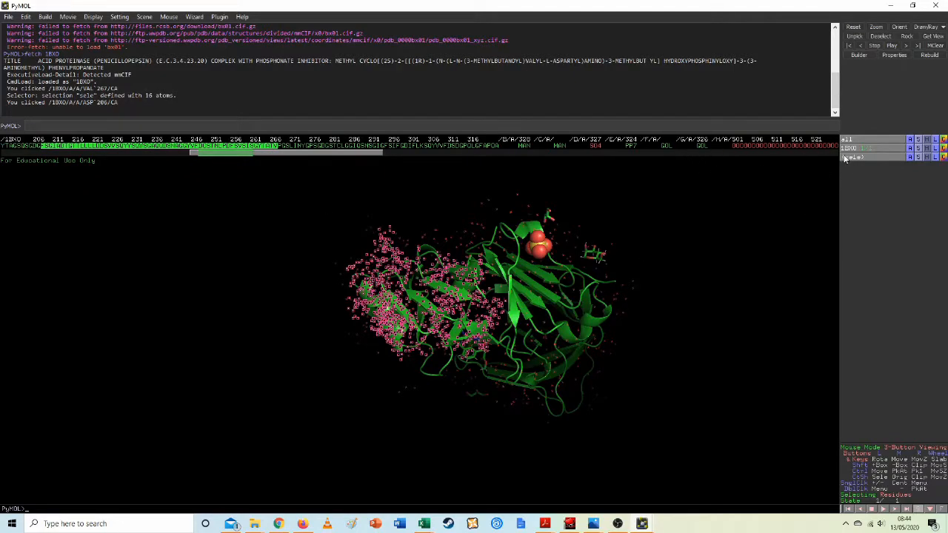
- Rename the selected residue range as antiB-sheet
left_click(911, 158)
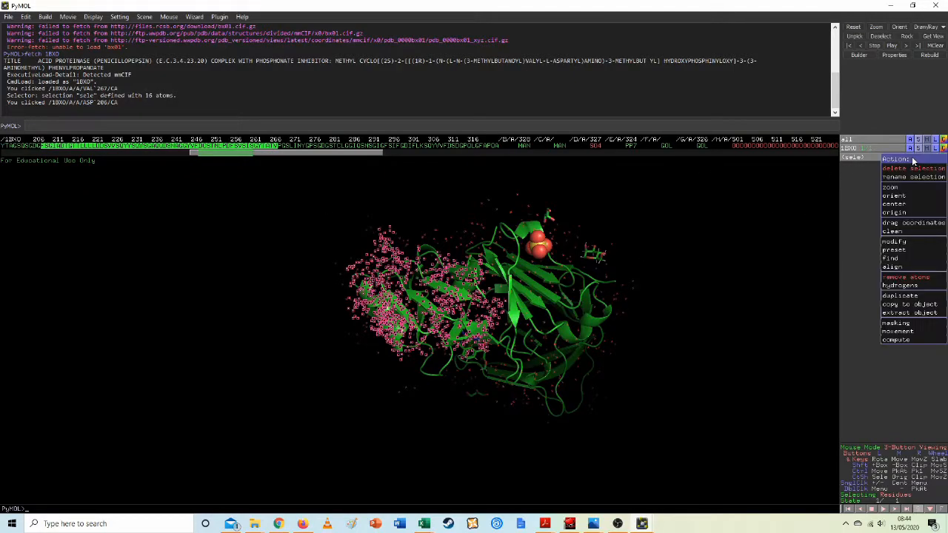
left_click(912, 178)
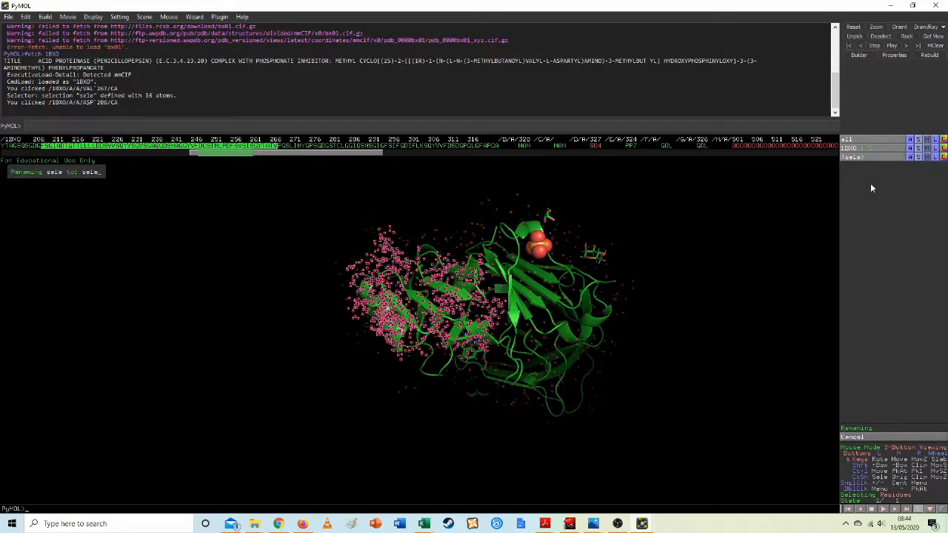
key("BackSpace")
key("BackSpace")
key("BackSpace")
key("BackSpace")
type("antiB-sheet")
key("Return")
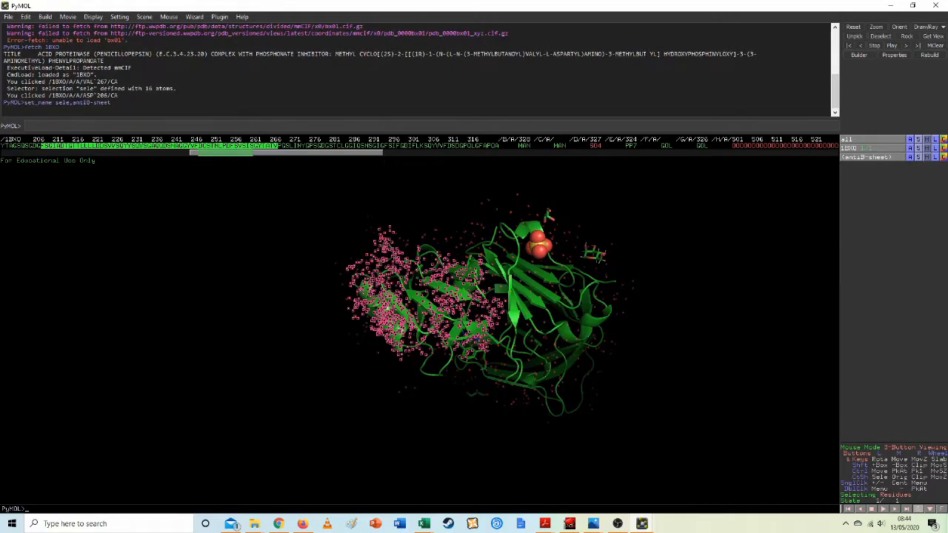
- Colour the antiB-sheet residues firebrick red and clear all residues from the selection
left_click(944, 157)
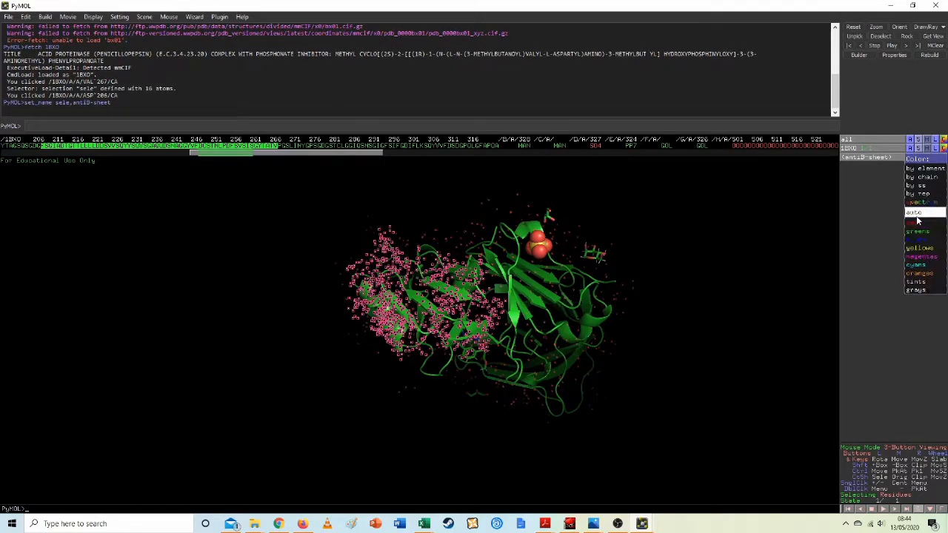
mouse_move(935, 223)
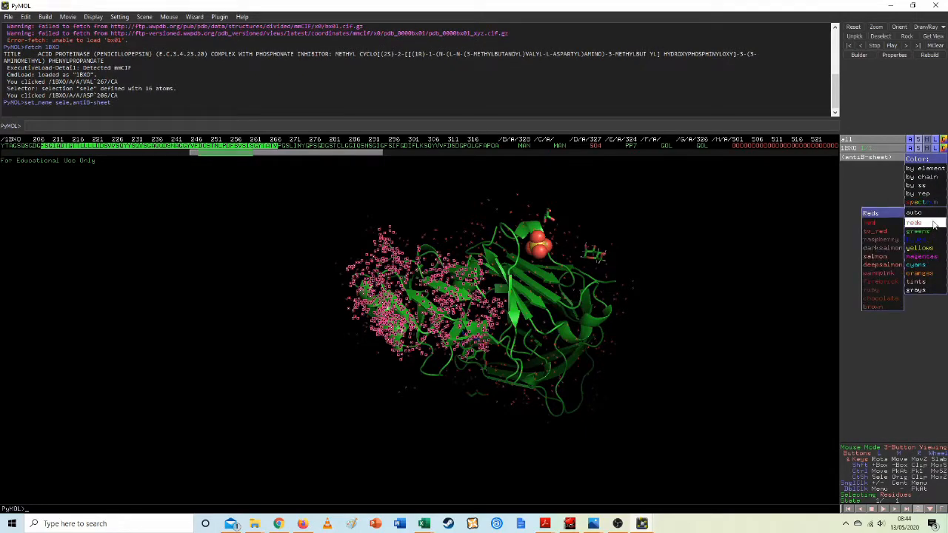
left_click(881, 282)
left_click_drag(508, 310, 412, 303)
left_click_drag(407, 300, 419, 354)
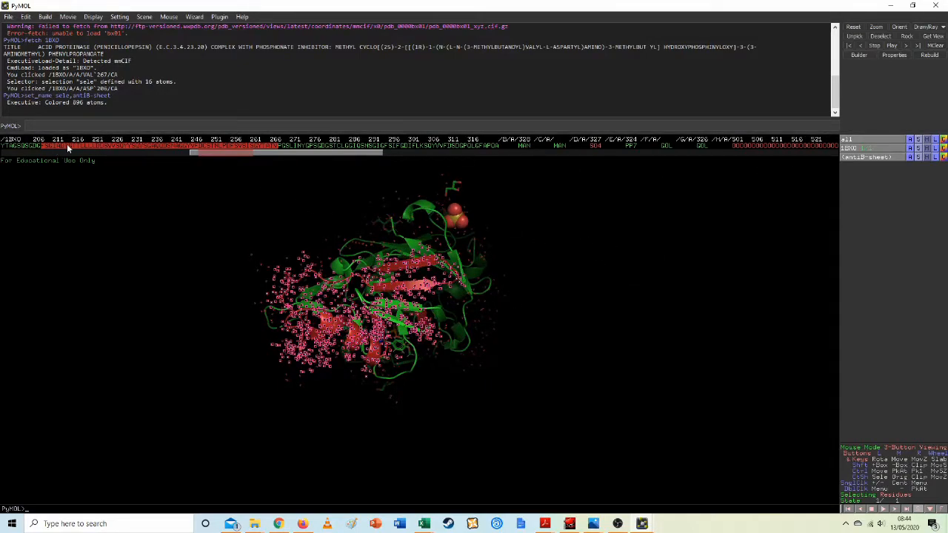
left_click(275, 145)
- Select valine 267 and threonine 138 near the ends of the two front red strands, and locate them in the sequence
mouse_move(379, 345)
left_mouse_down()
mouse_move(367, 293)
mouse_move(317, 279)
mouse_move(346, 360)
mouse_move(398, 363)
mouse_move(391, 342)
left_mouse_up()
left_click_drag(320, 337, 321, 291)
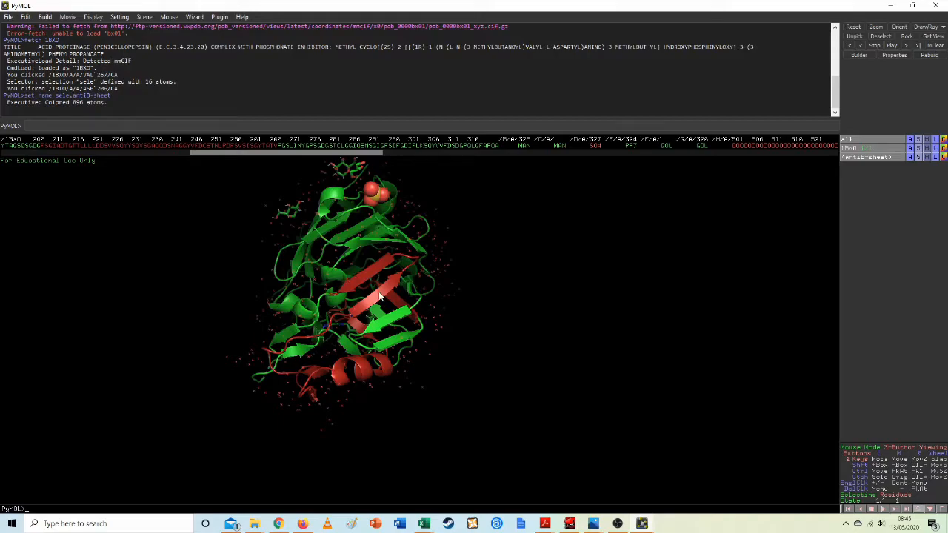
left_click_drag(386, 294, 384, 285)
left_click(343, 296)
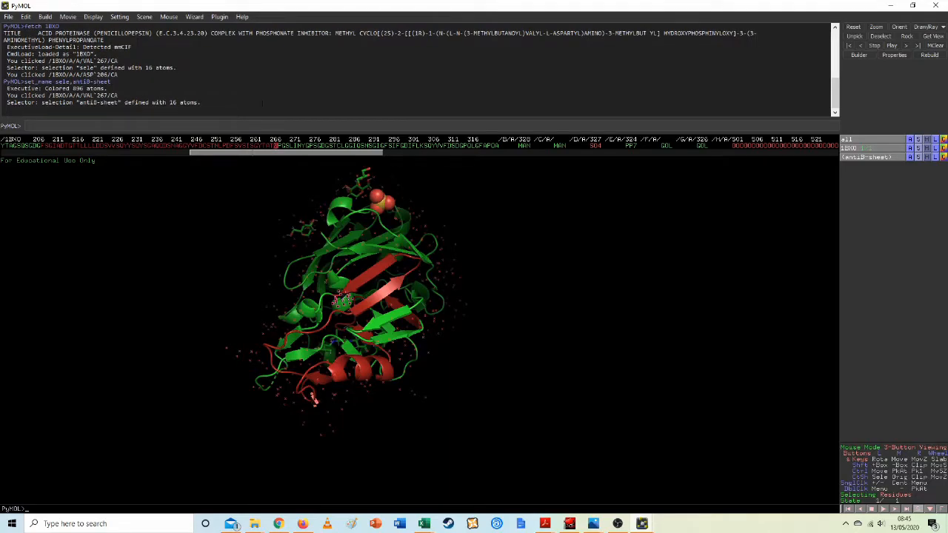
left_click(404, 275)
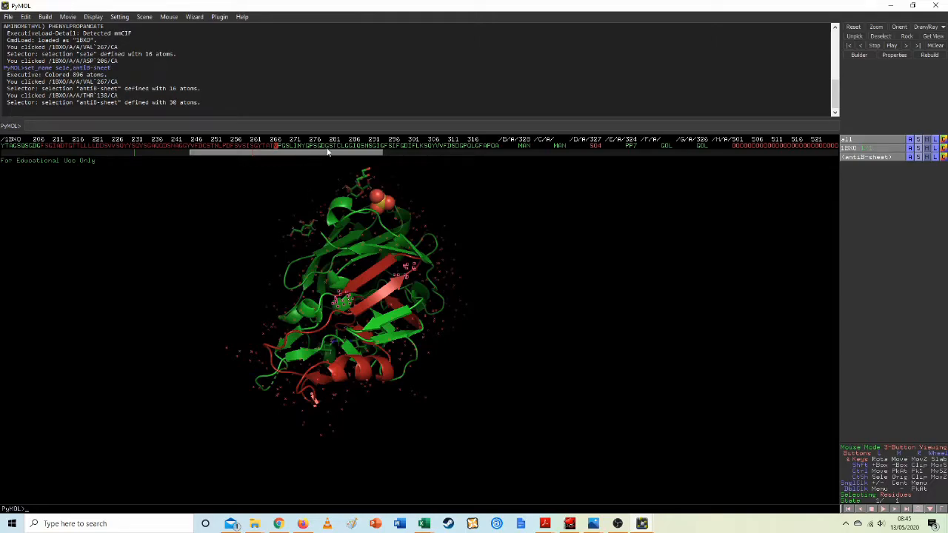
left_click_drag(305, 152, 285, 156)
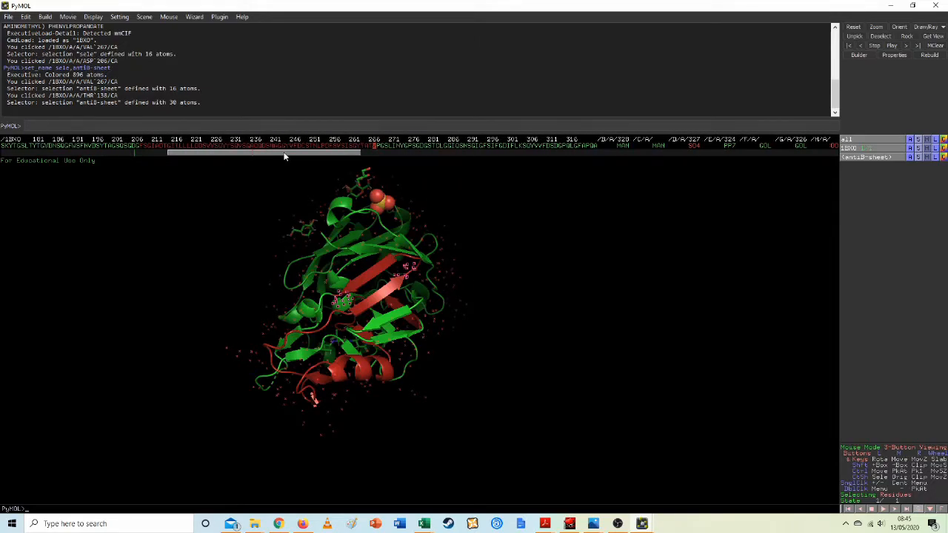
- Add isoleucine 260 and serine 259 on the second red strand, and extend the selection along the sequence through valine 267
left_click(404, 279)
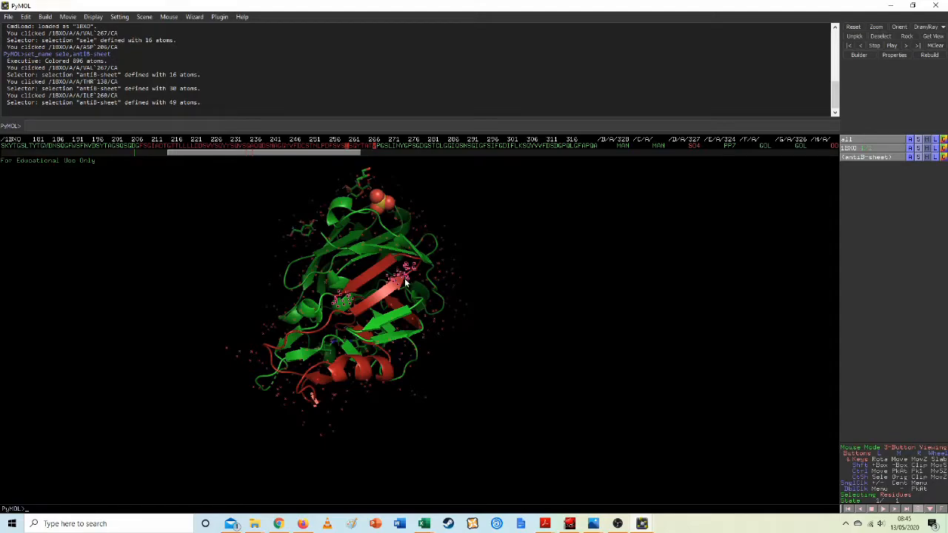
left_click(403, 279)
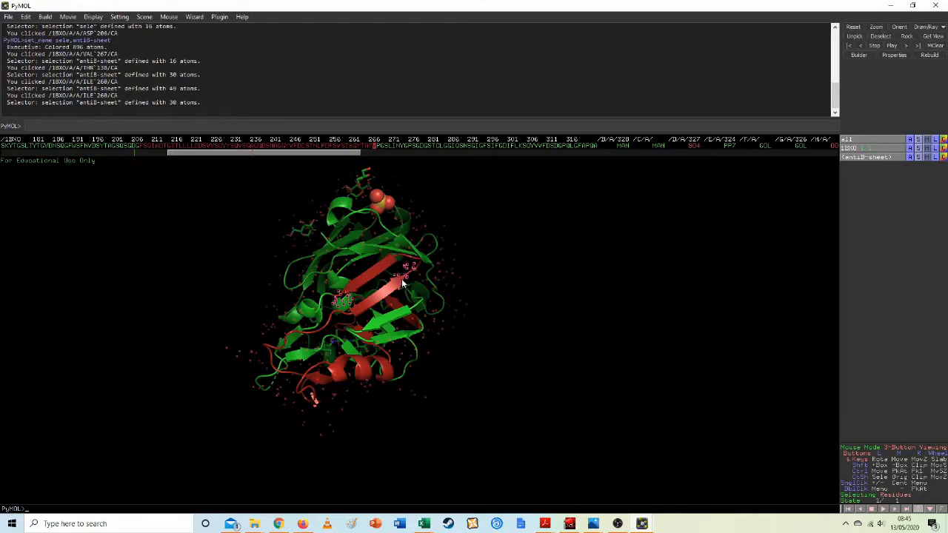
left_click(401, 280)
left_click(387, 290)
left_click(390, 293)
left_click(395, 288)
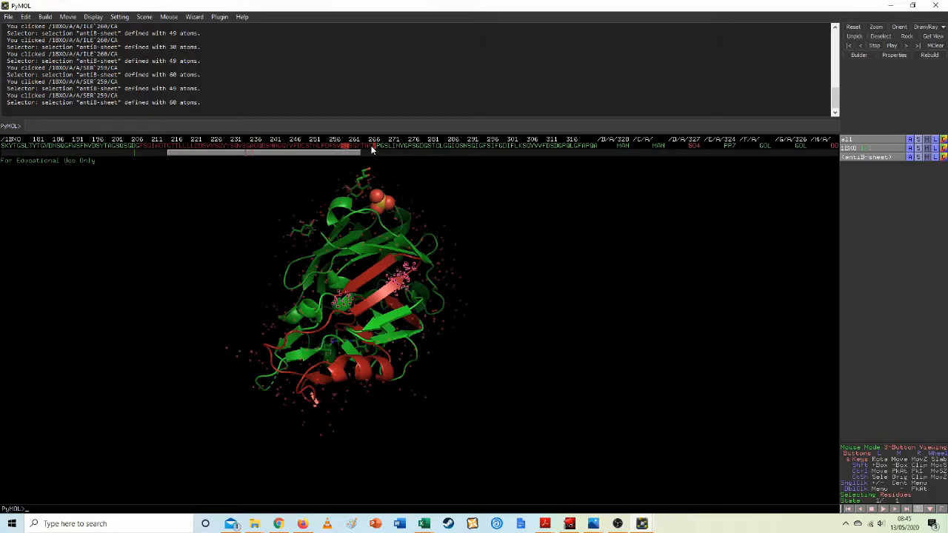
left_click(350, 146, "shift")
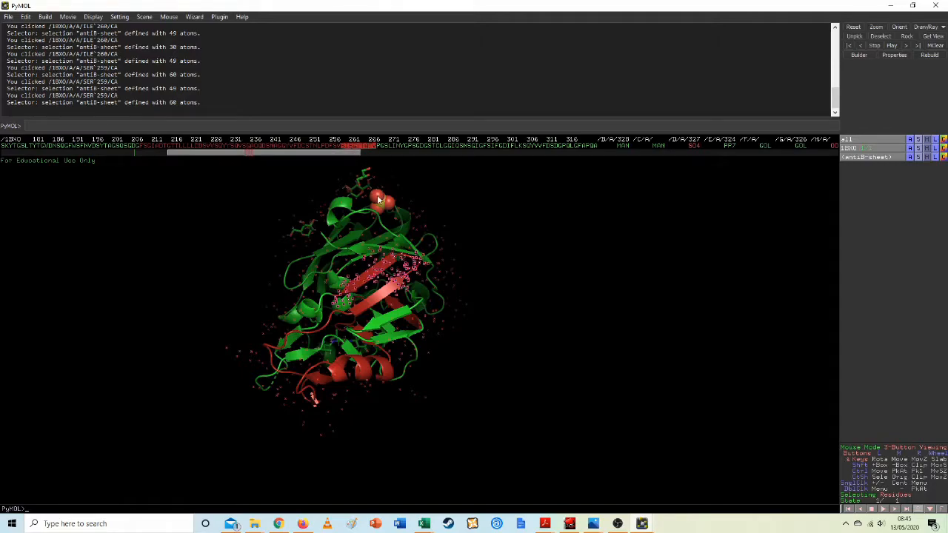
- Try to deselect the stray residue lying apart from the two selected strands, viewing the structure from different angles
left_click_drag(363, 286, 330, 306)
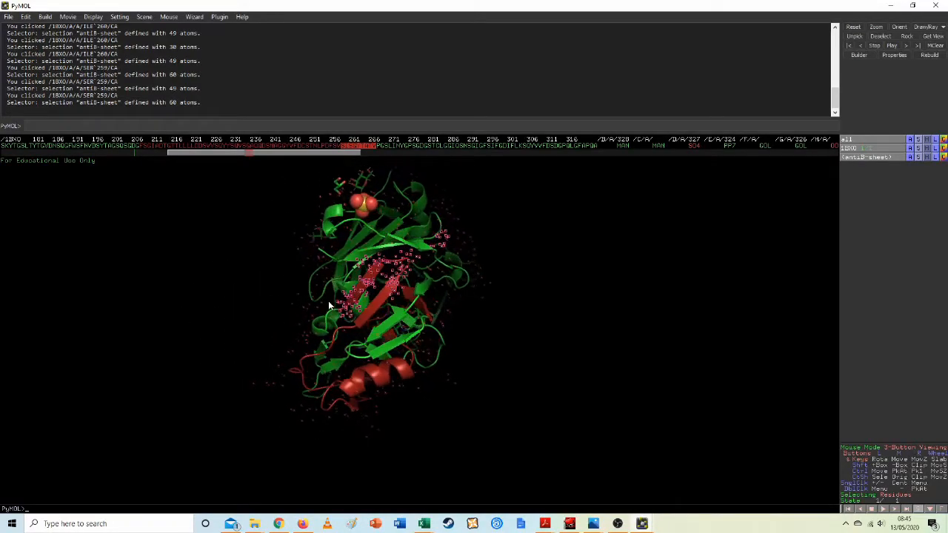
left_click(445, 239)
left_click(445, 238)
left_click(445, 239)
left_click(445, 239)
left_click(445, 234)
left_click(445, 238)
left_click_drag(449, 214, 330, 311)
left_click_drag(449, 209, 467, 207)
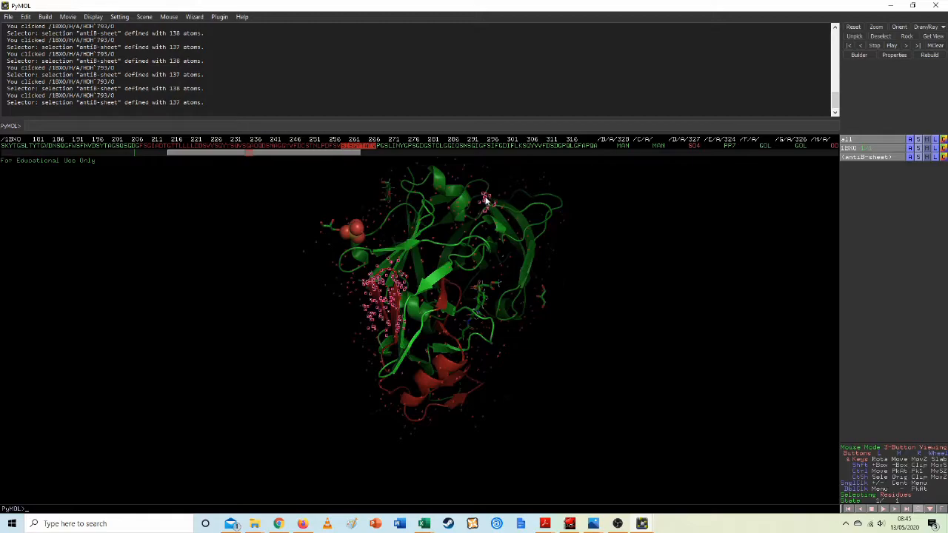
left_click(489, 198)
left_click(491, 200)
left_click_drag(495, 211, 468, 267)
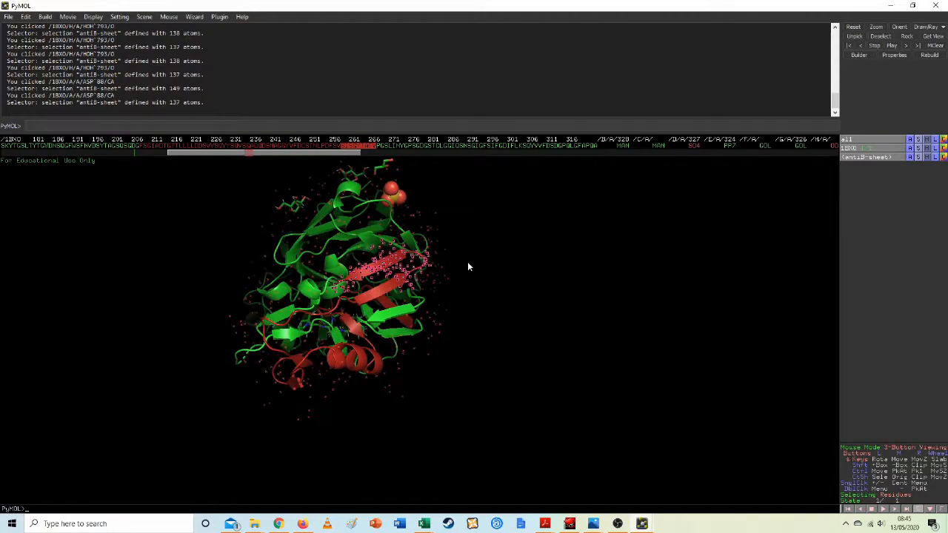
- Add valine 258, serine 257 and phenylalanine 256 on the second strand to the selection and check the range in the sequence
left_click(389, 288)
left_click(369, 295)
left_click(367, 300)
left_click(365, 303)
left_click(373, 298)
left_click_drag(294, 151, 165, 157)
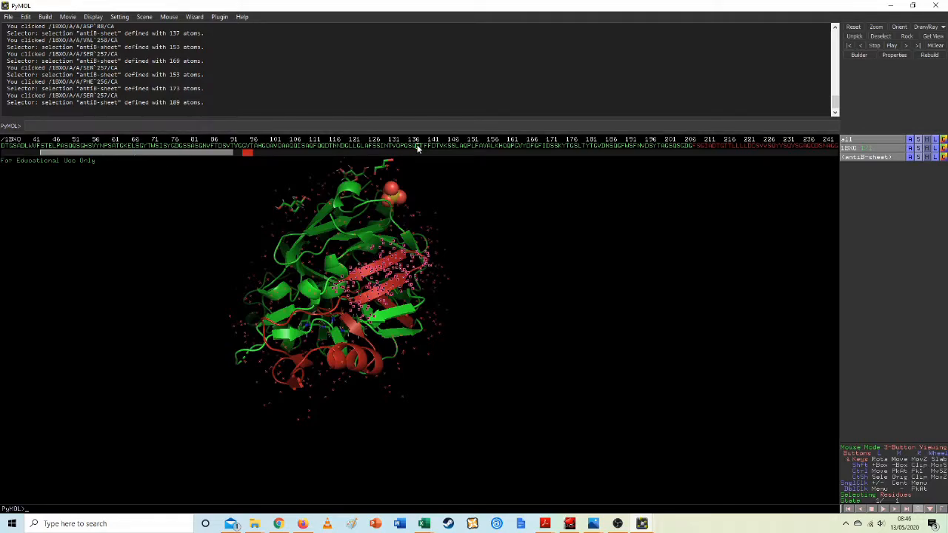
left_click_drag(197, 155, 341, 178)
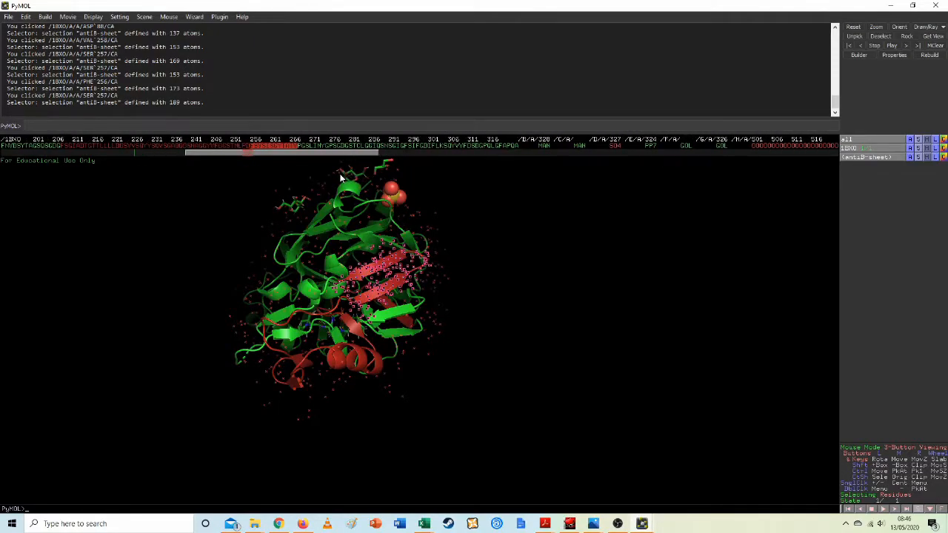
- Colour the selected pair of strands orange and turn off the selection highlight
left_click_drag(404, 246, 376, 244)
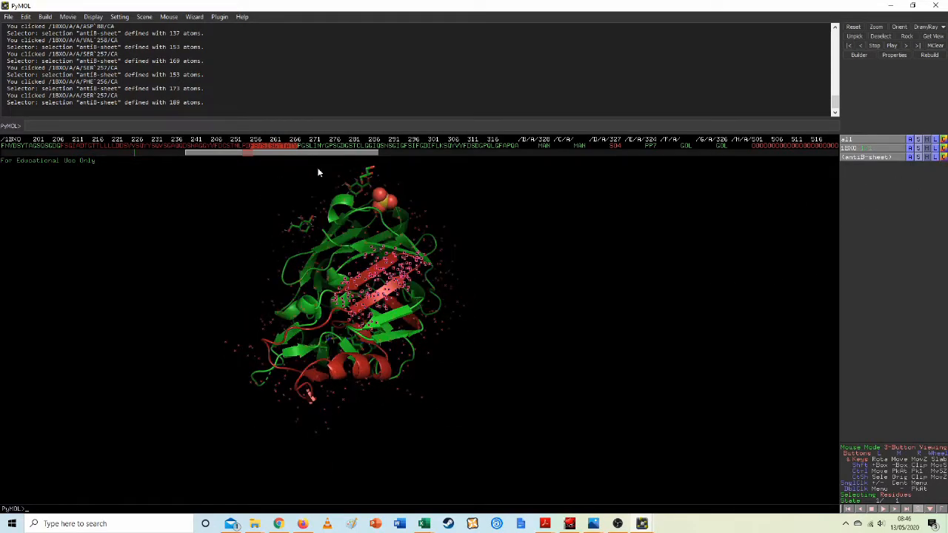
right_click(276, 147)
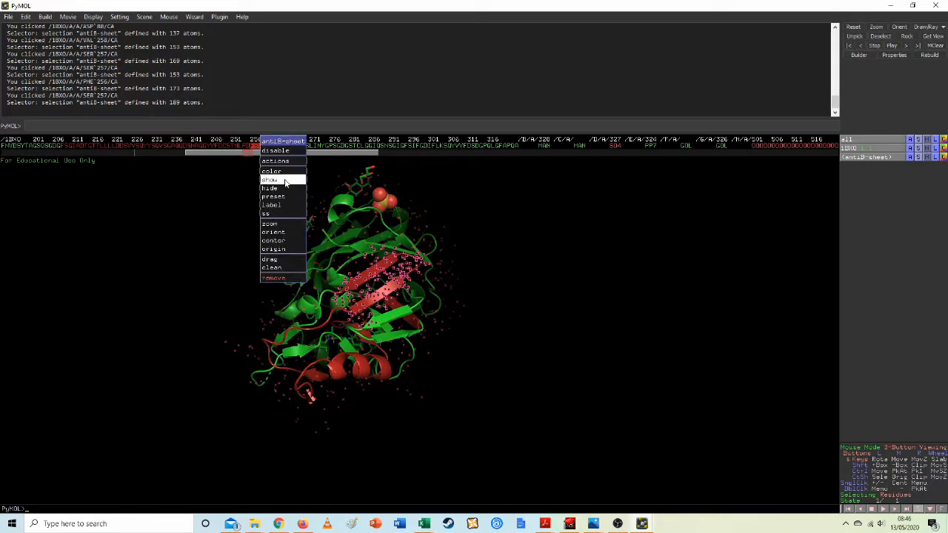
mouse_move(274, 171)
mouse_move(330, 276)
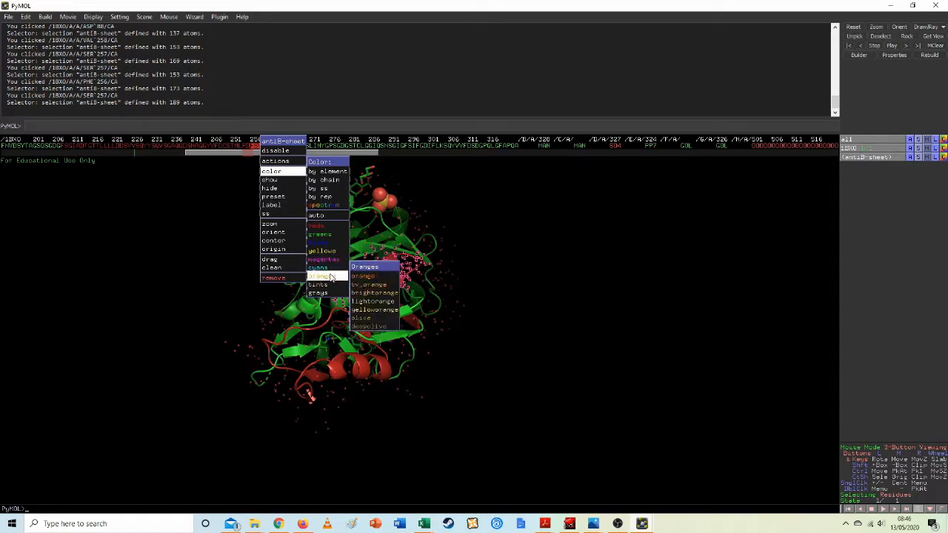
left_click(363, 275)
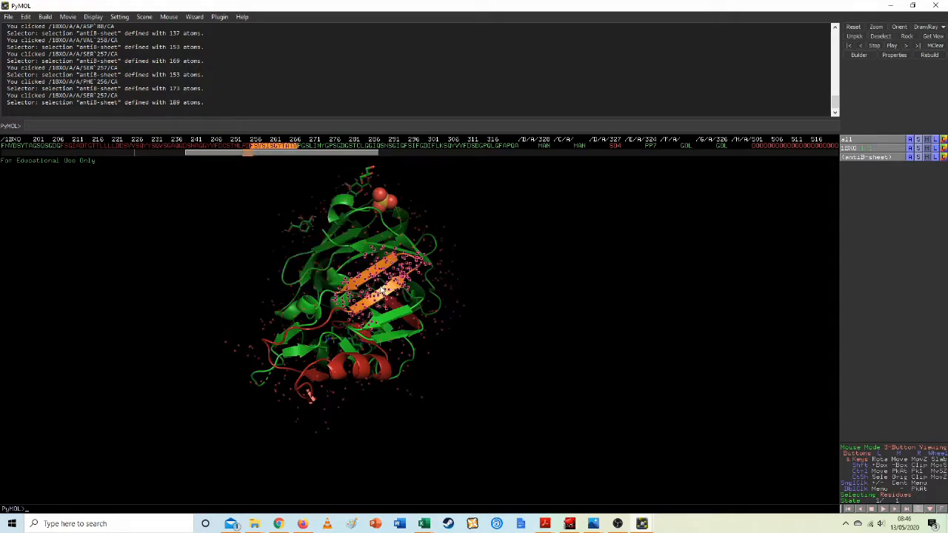
left_click(523, 303)
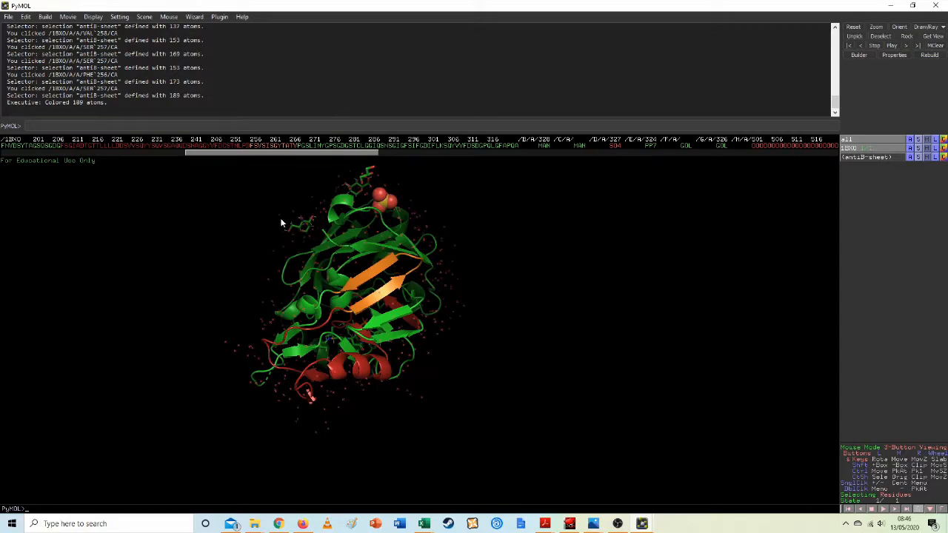
- Examine the directions of the two orange strands and the neighbouring green strands from several angles
left_click_drag(342, 305, 346, 290)
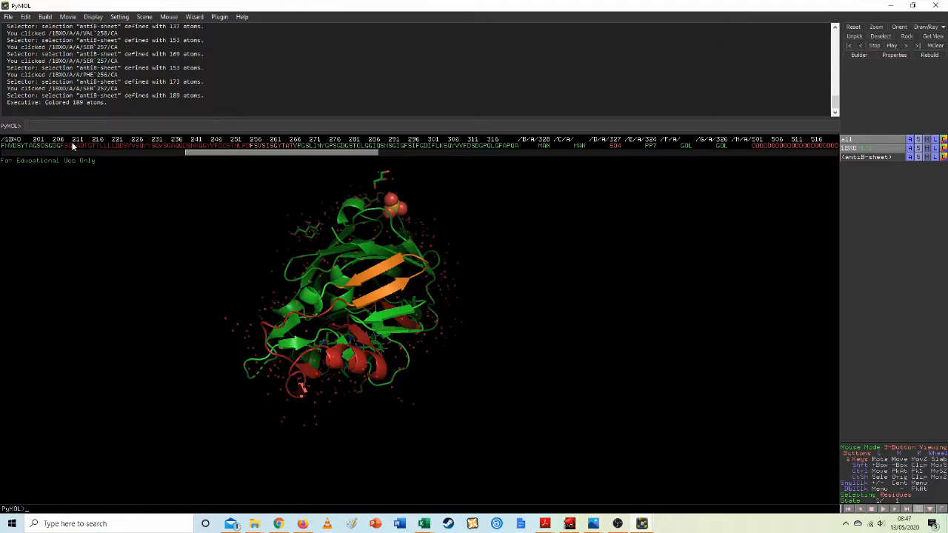
left_click_drag(309, 290, 373, 344)
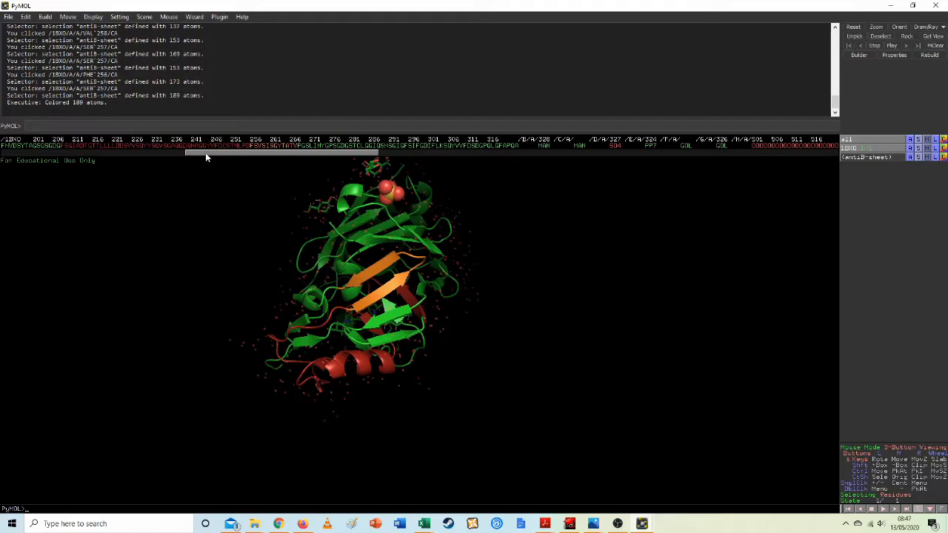
mouse_move(401, 346)
left_mouse_down()
mouse_move(429, 430)
mouse_move(403, 336)
left_mouse_up()
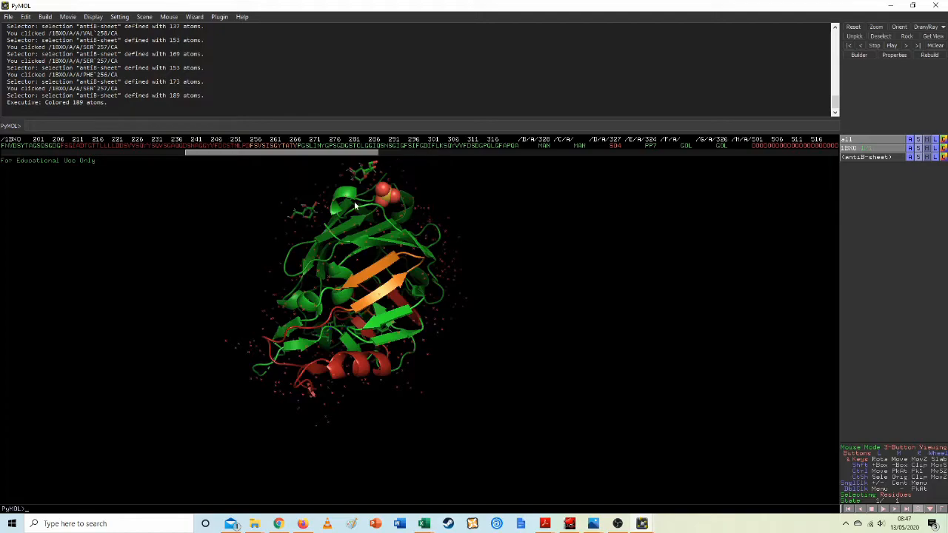
left_click_drag(393, 306, 445, 363)
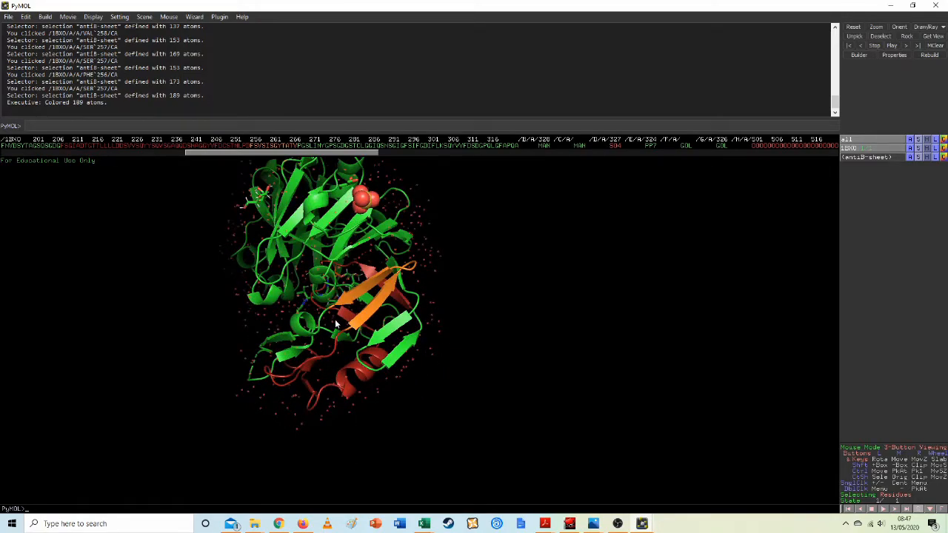
left_click_drag(335, 322, 312, 272)
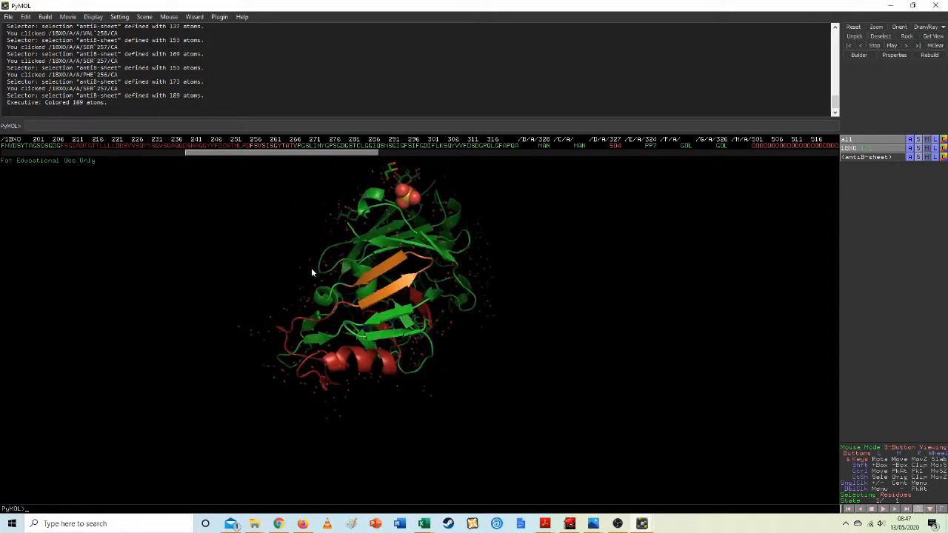
left_click_drag(408, 279, 437, 268)
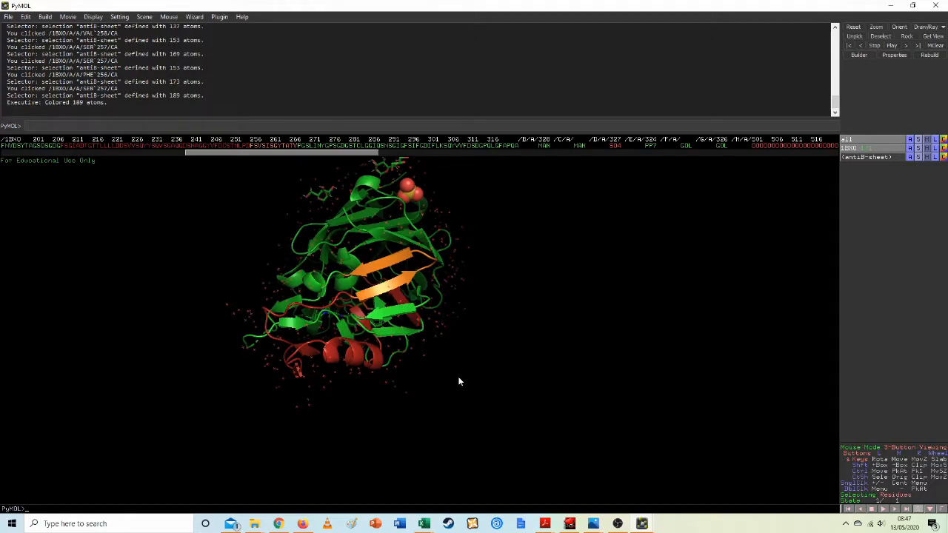
left_click_drag(456, 379, 411, 340)
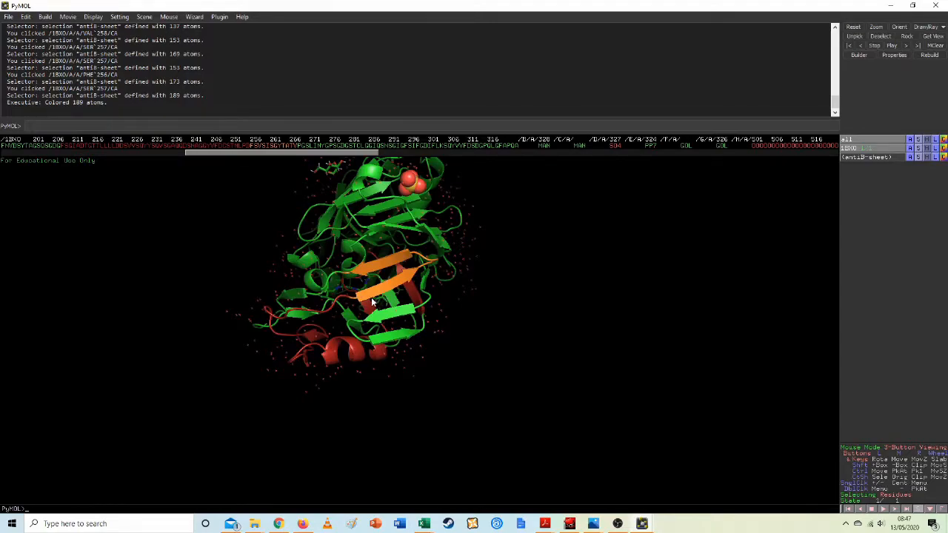
mouse_move(400, 279)
left_mouse_down()
mouse_move(415, 281)
mouse_move(390, 278)
left_mouse_up()
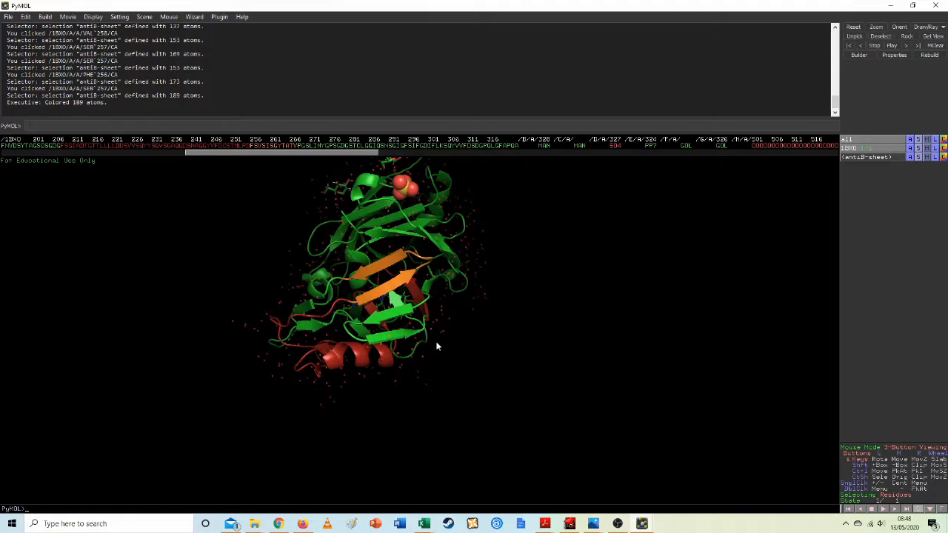
- Try to select the orange sequence range between valine 267 and phenylalanine 256 as a new selection, and clear the unwanted residues
left_click(350, 278)
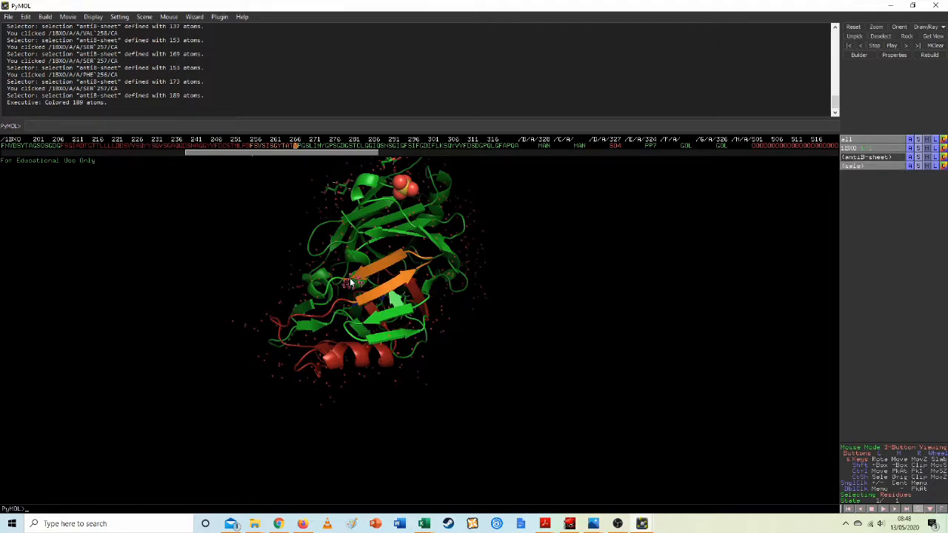
left_click(253, 147, "shift")
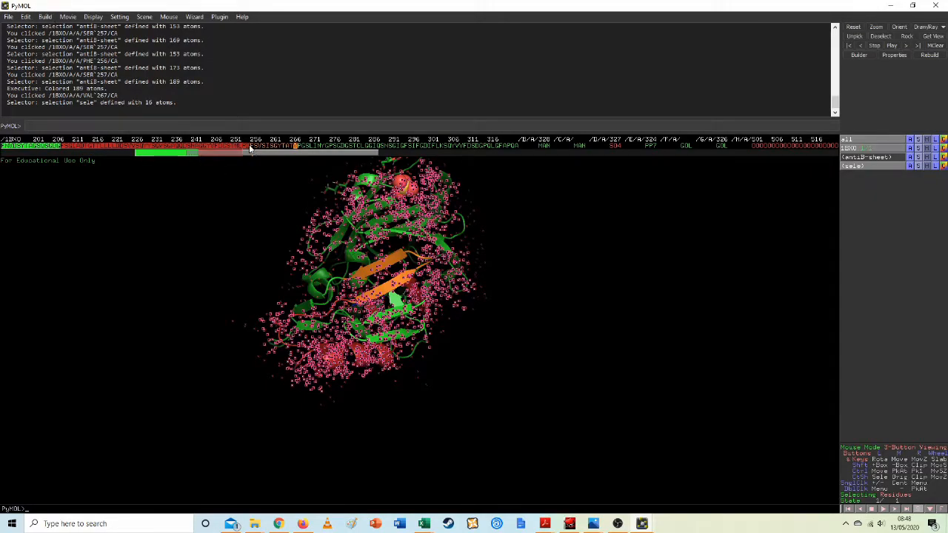
mouse_move(248, 149)
left_mouse_down()
mouse_move(146, 157)
mouse_move(256, 154)
left_mouse_up()
left_click(157, 149)
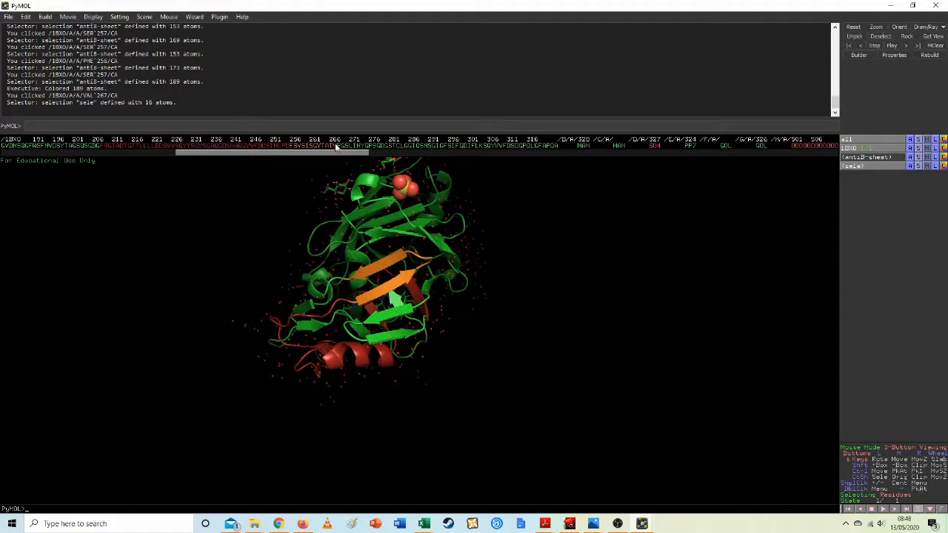
- Extend the selection from valine 267 to phenylalanine 256 and show the surface of the orange antiB-sheet strands
left_click(292, 146, "shift")
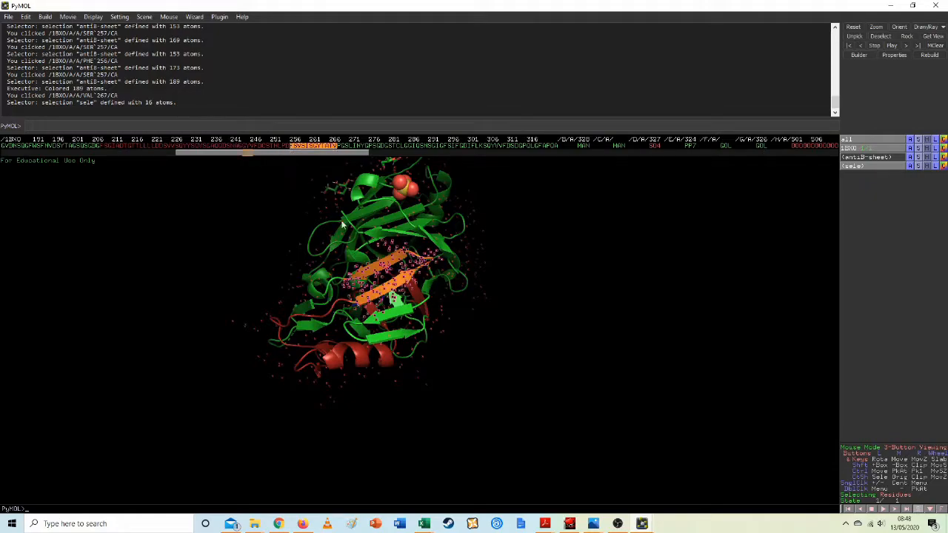
left_click(918, 158)
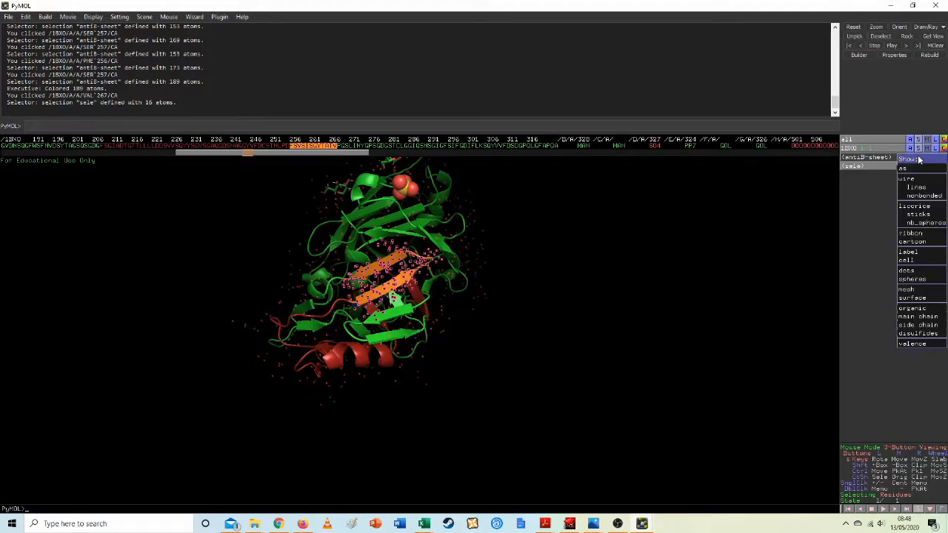
left_click(924, 299)
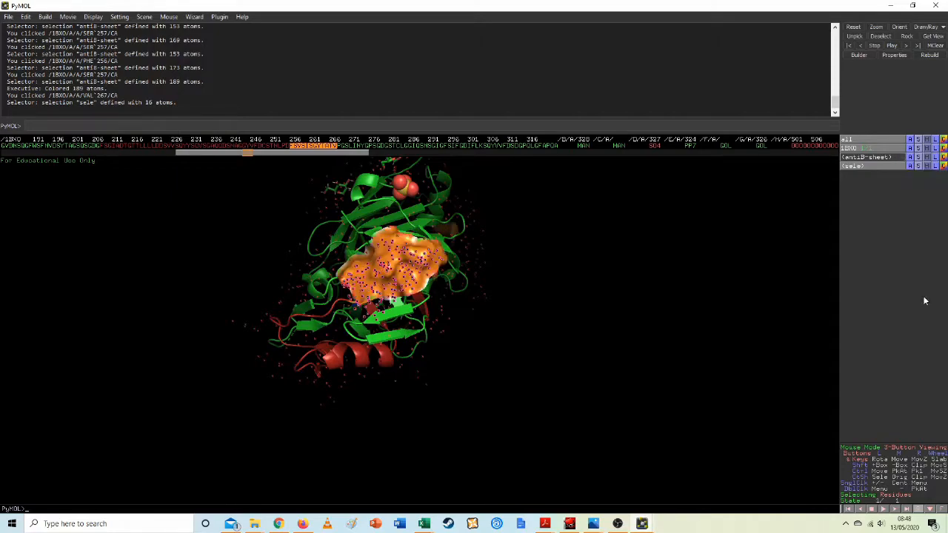
left_click_drag(495, 282, 422, 270)
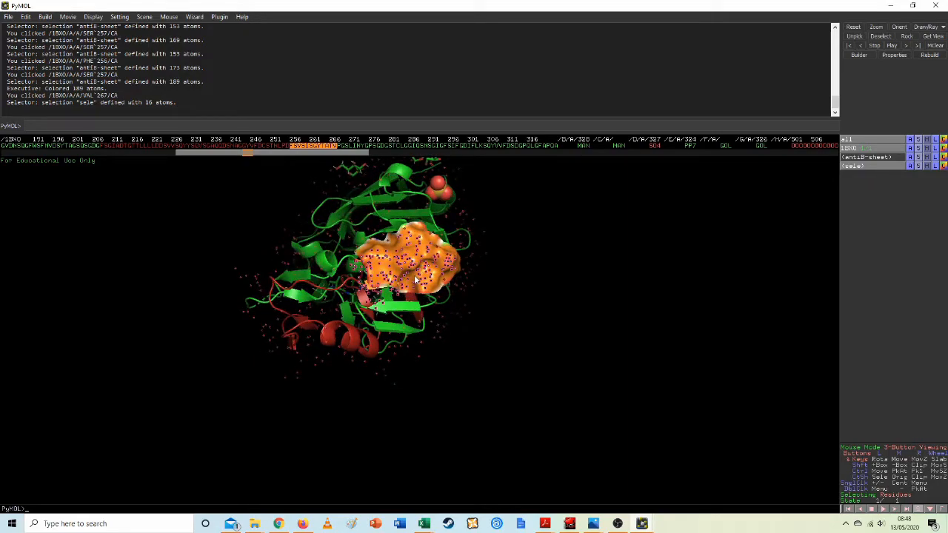
- Replace the orange range in the selection with the neighbouring green residues from threonine 199 to glycine 207, starting from alanine 200
left_click(368, 308)
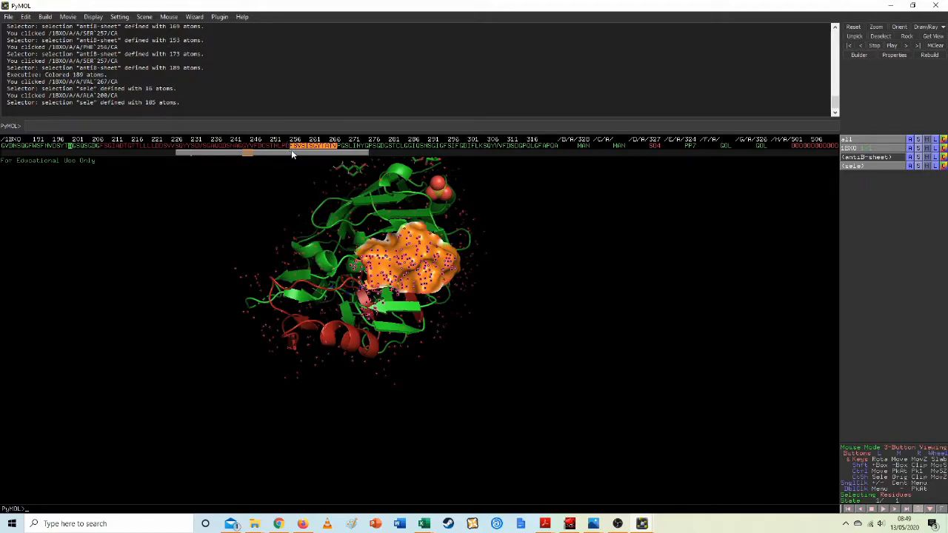
left_click_drag(331, 149, 295, 148)
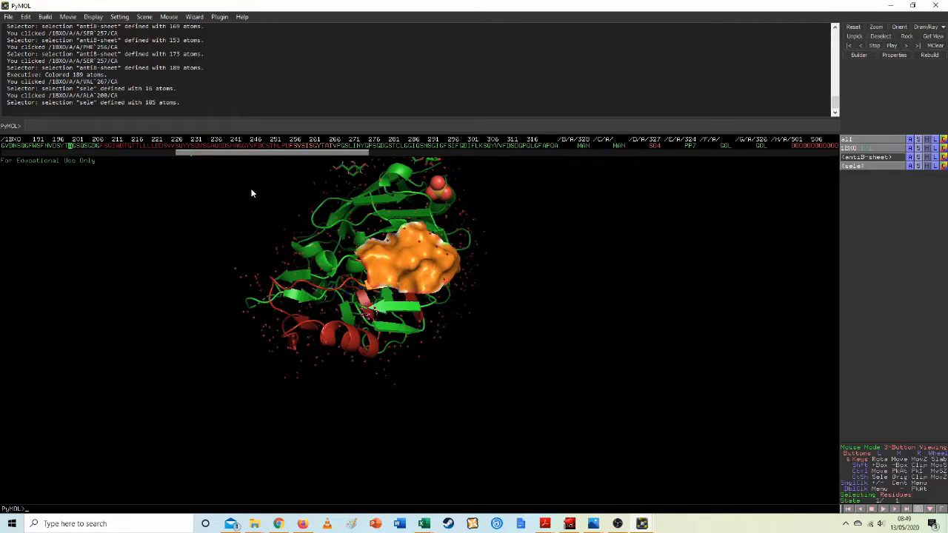
left_click_drag(258, 153, 219, 152)
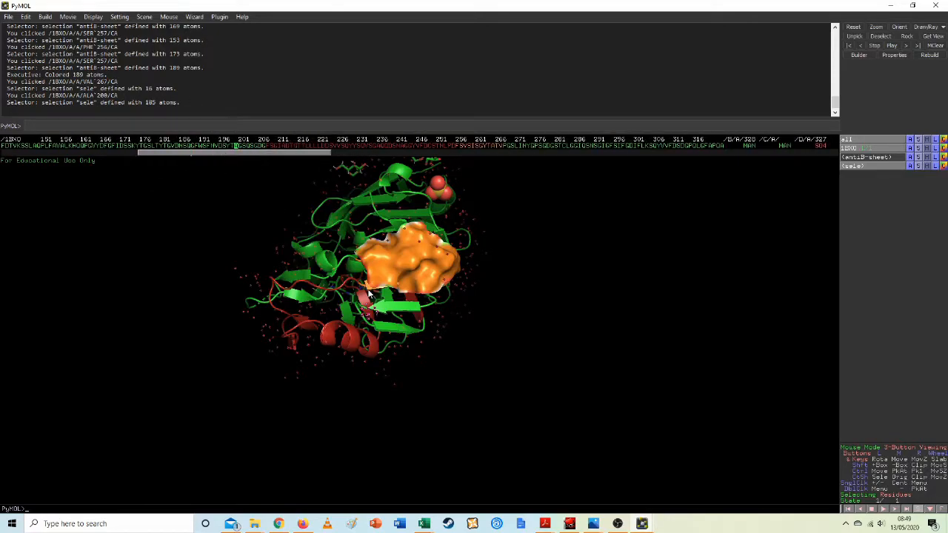
left_click_drag(236, 146, 264, 148)
left_click(264, 147)
left_click(235, 147)
mouse_move(236, 148)
left_mouse_down()
mouse_move(263, 149)
mouse_move(233, 148)
left_mouse_up()
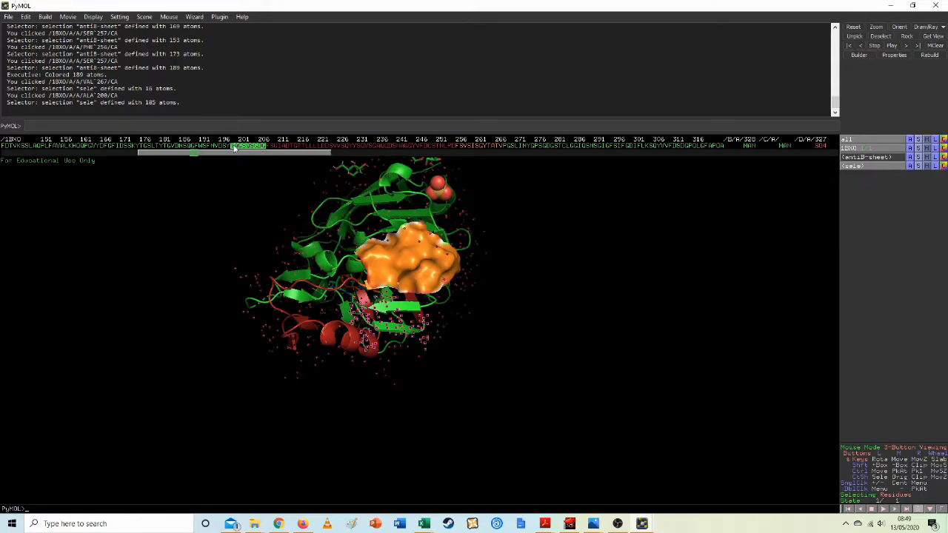
- Extend the green selection back to serine 197 so it covers both strands beside the orange surface
left_click_drag(294, 256, 259, 230)
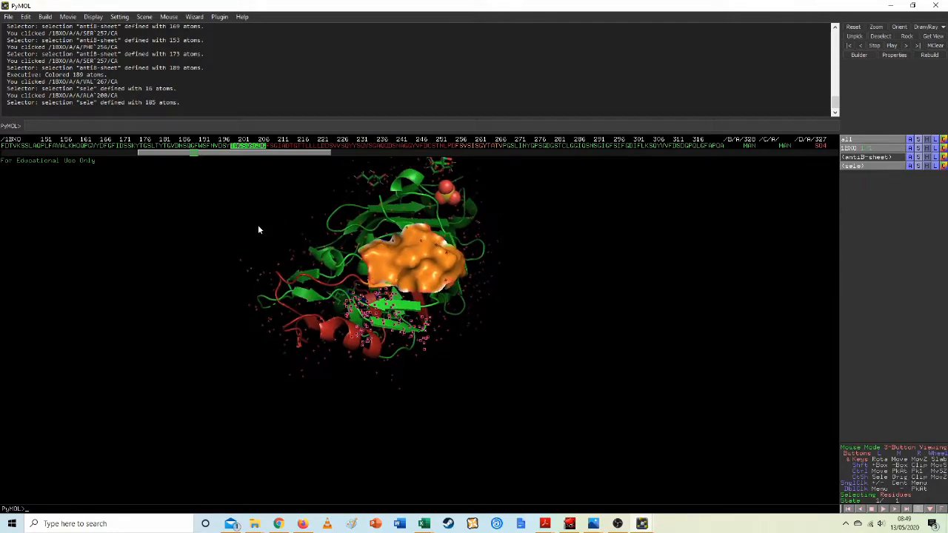
left_click_drag(390, 237, 349, 261)
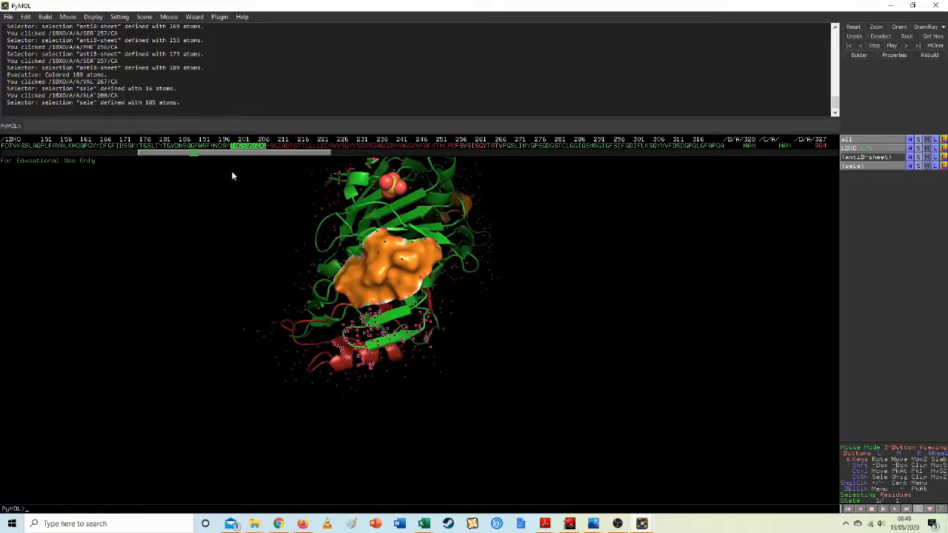
left_click(217, 146, "shift")
left_click(217, 147)
left_click(220, 146)
left_click_drag(369, 292, 374, 262)
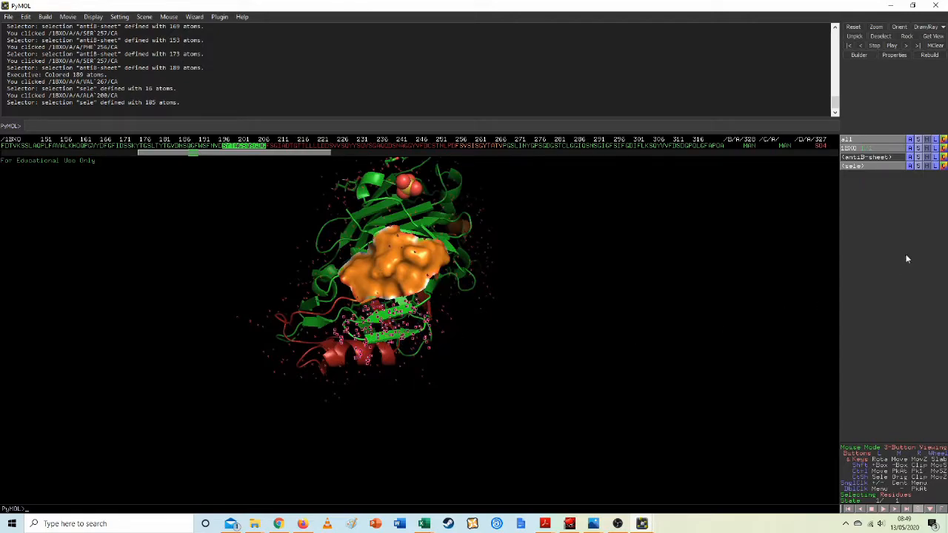
- Rename the new selection as antiB-sheet2
left_click(911, 166)
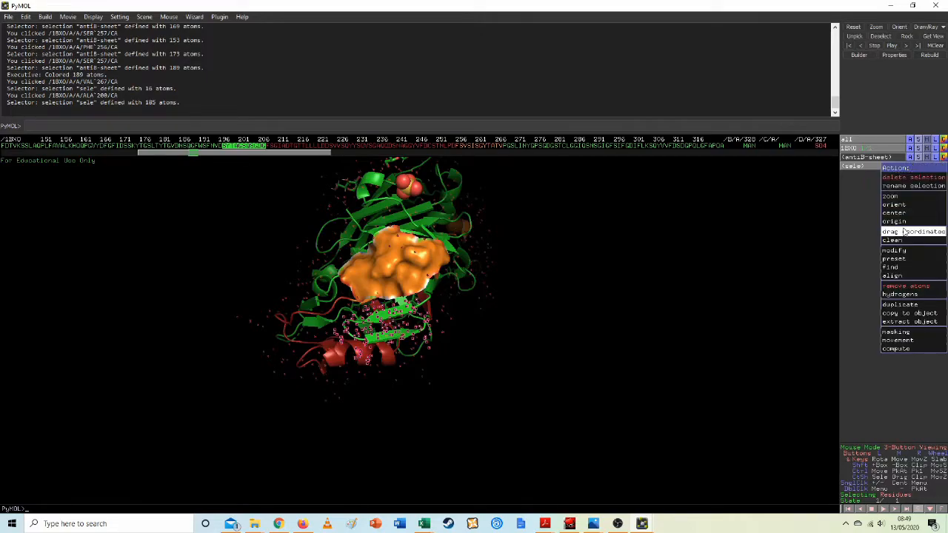
left_click(911, 186)
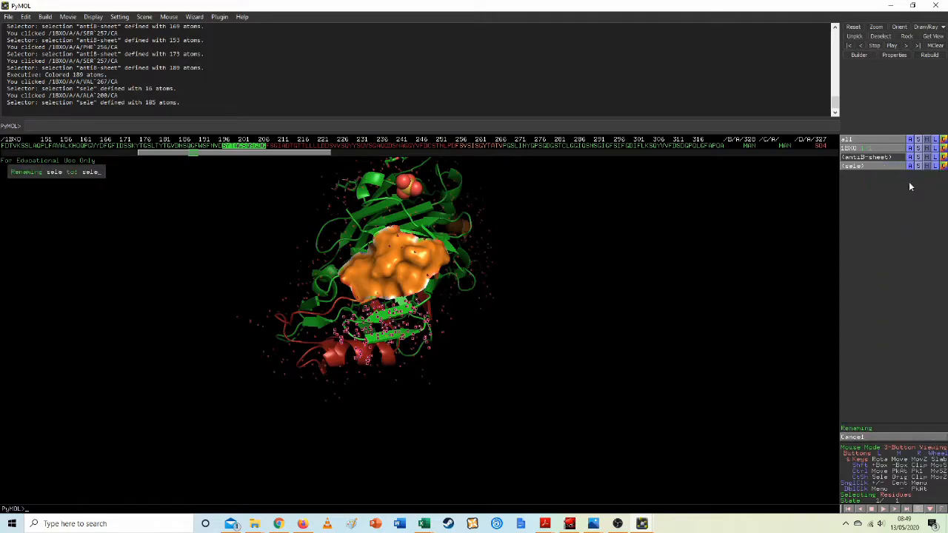
key("BackSpace")
key("BackSpace")
key("BackSpace")
key("BackSpace")
type("antiB-sheet2")
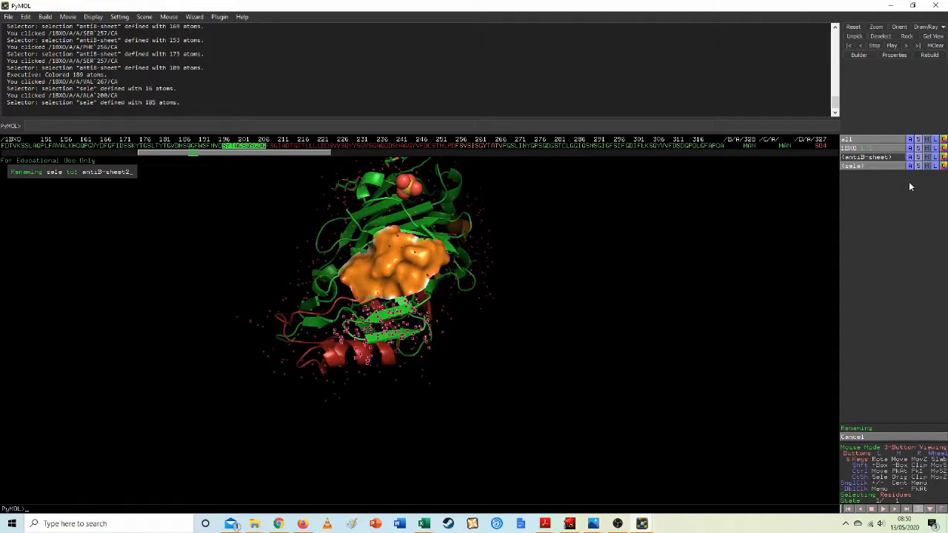
key("Return")
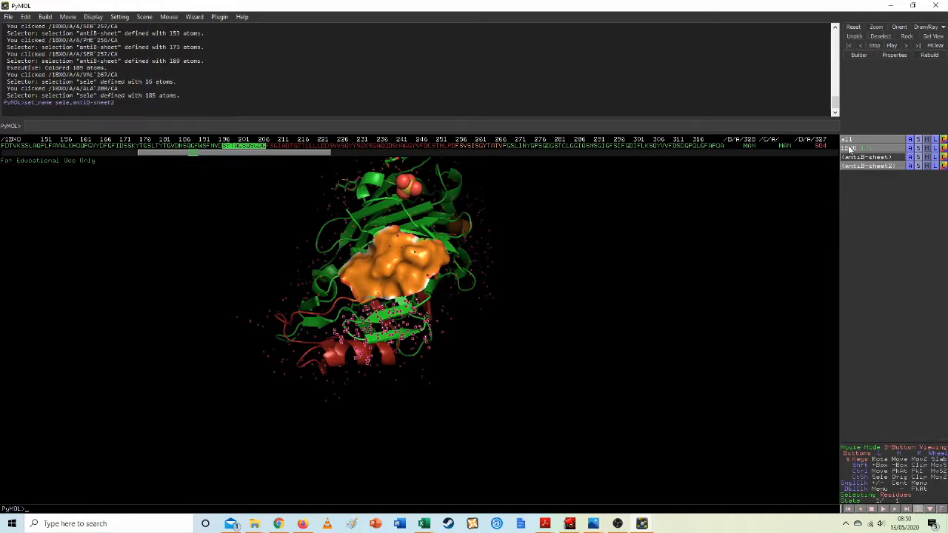
- Colour the antiB-sheet2 strands teal and show their surface
left_click(945, 166)
mouse_move(925, 258)
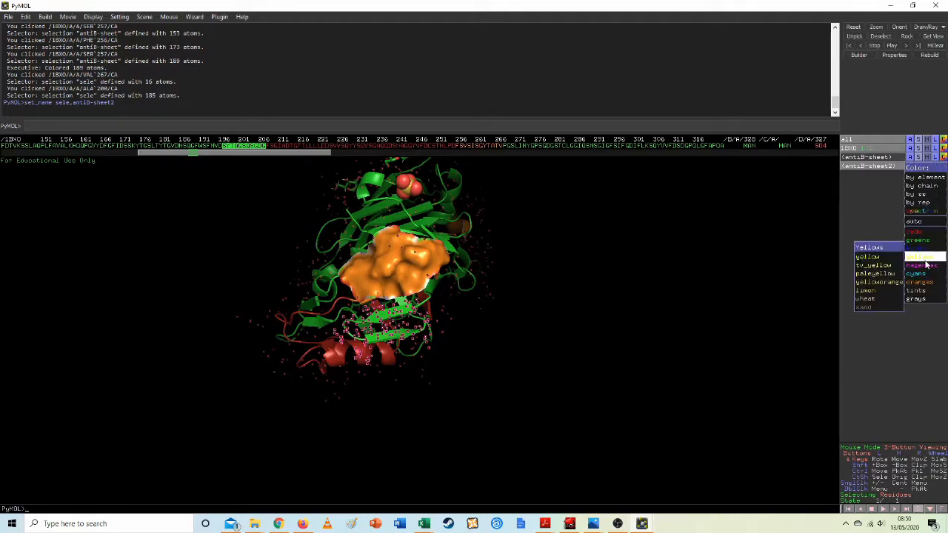
mouse_move(931, 274)
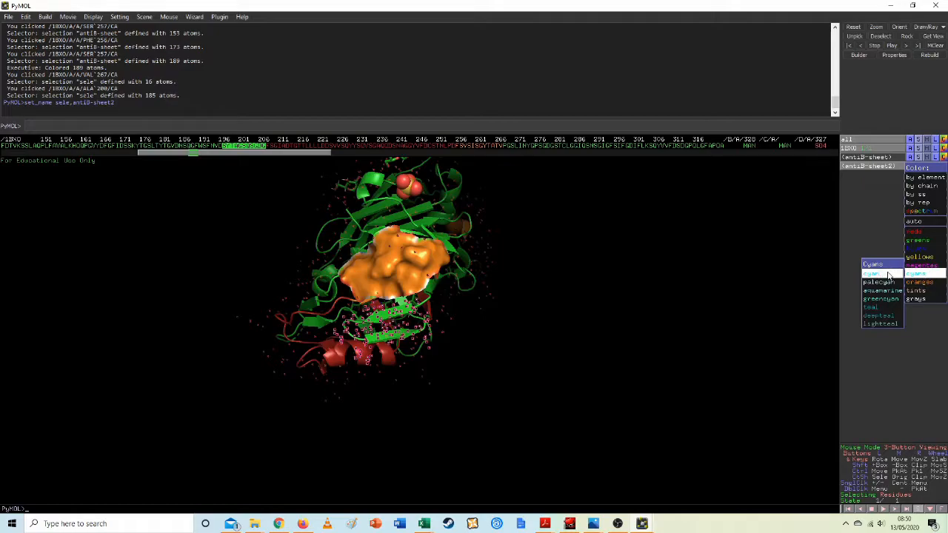
left_click(892, 308)
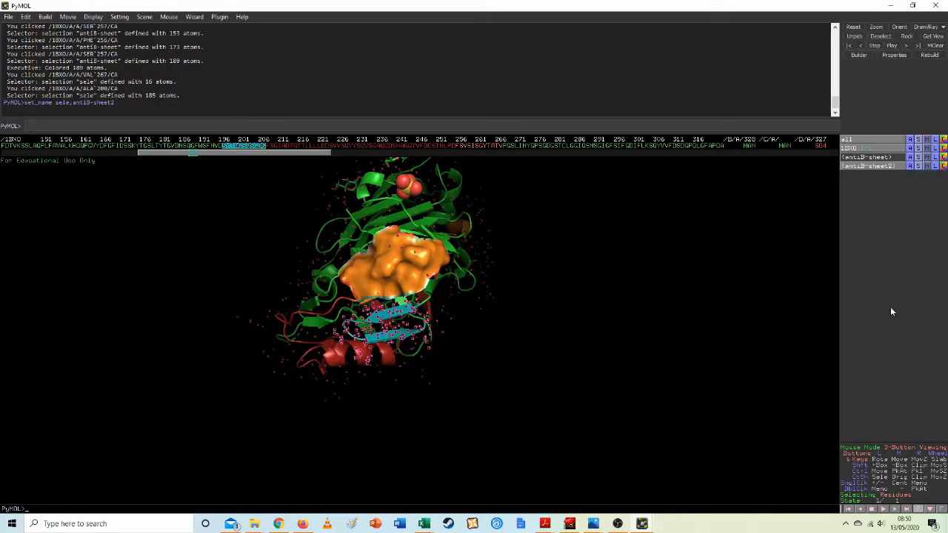
left_click(918, 166)
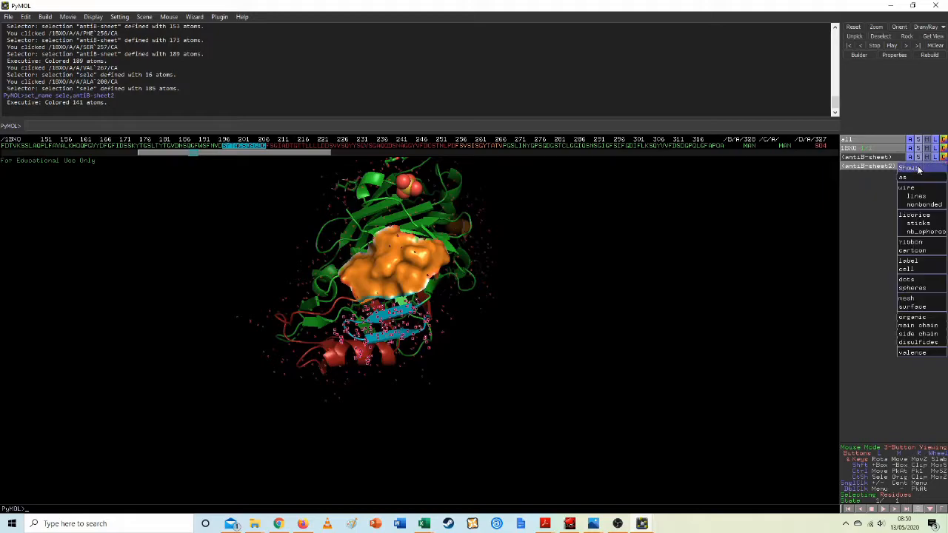
left_click(930, 308)
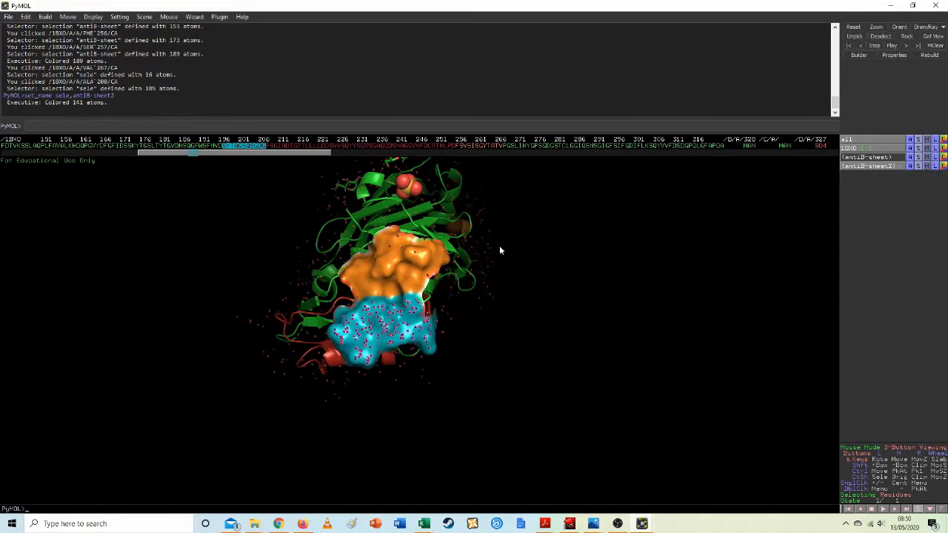
left_click_drag(459, 251, 400, 311)
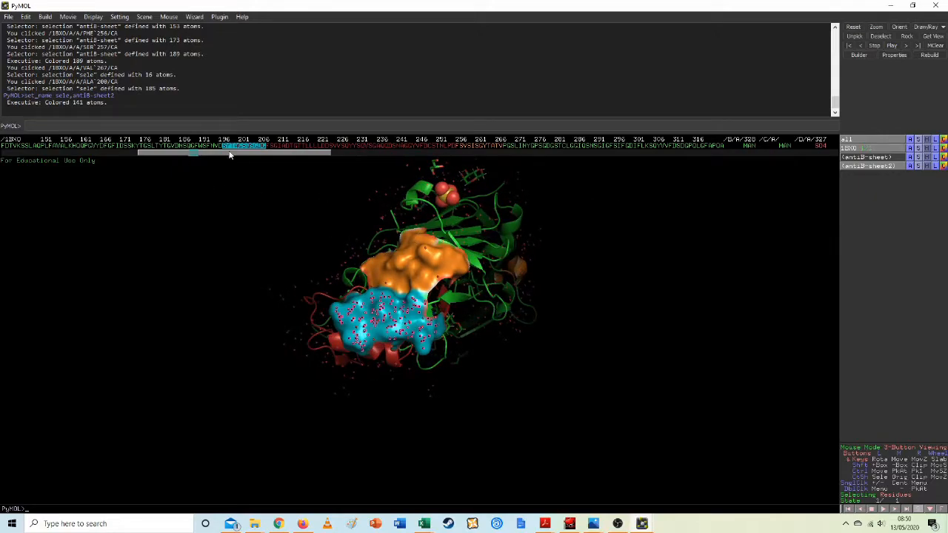
- Clear the teal residues from the active selection in the sequence to remove their markers
left_click_drag(220, 147, 265, 148)
left_click(239, 146)
left_click(225, 147)
left_click_drag(388, 263, 455, 267)
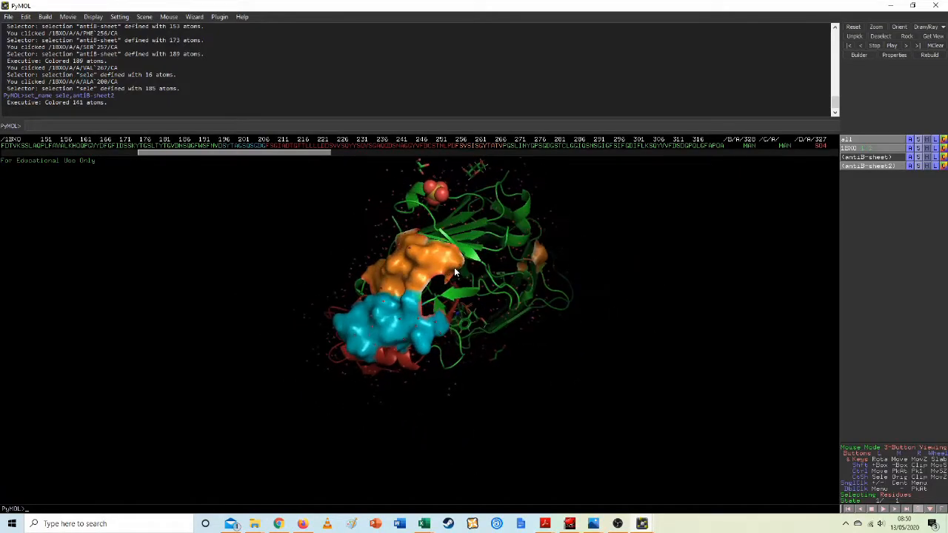
- Show the surface of all parts of the structure
left_click(920, 140)
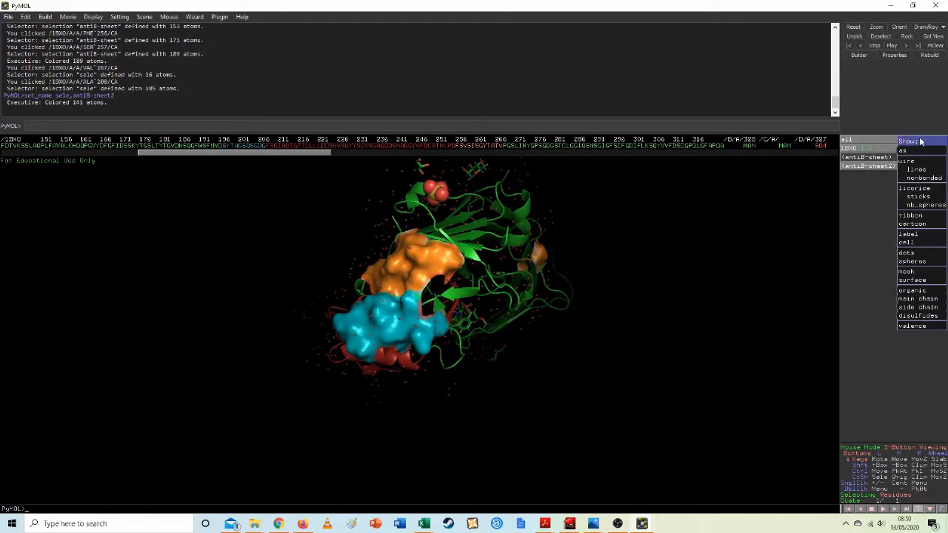
left_click(913, 281)
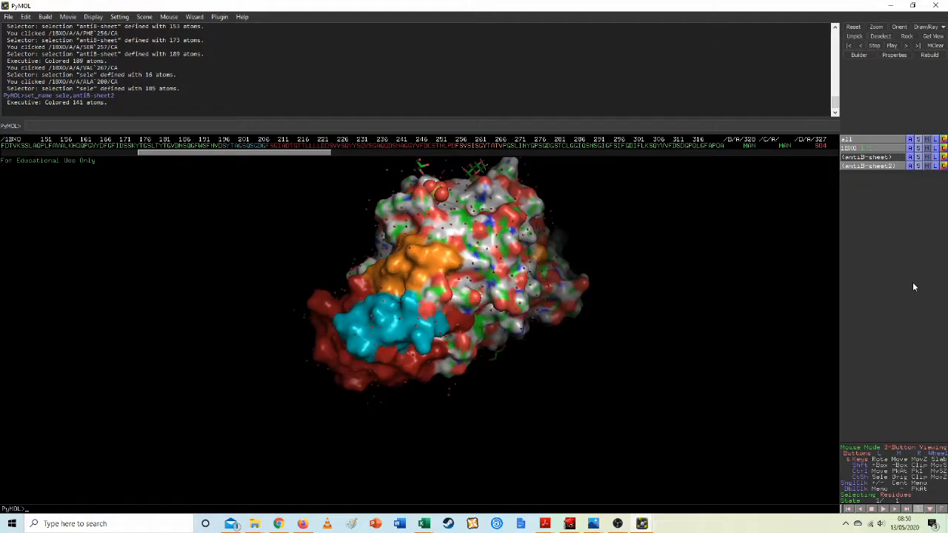
left_click_drag(421, 295, 393, 267)
- Examine how the orange, teal and red regions fit together on the whole-protein surface from several angles
left_click_drag(364, 322, 325, 208)
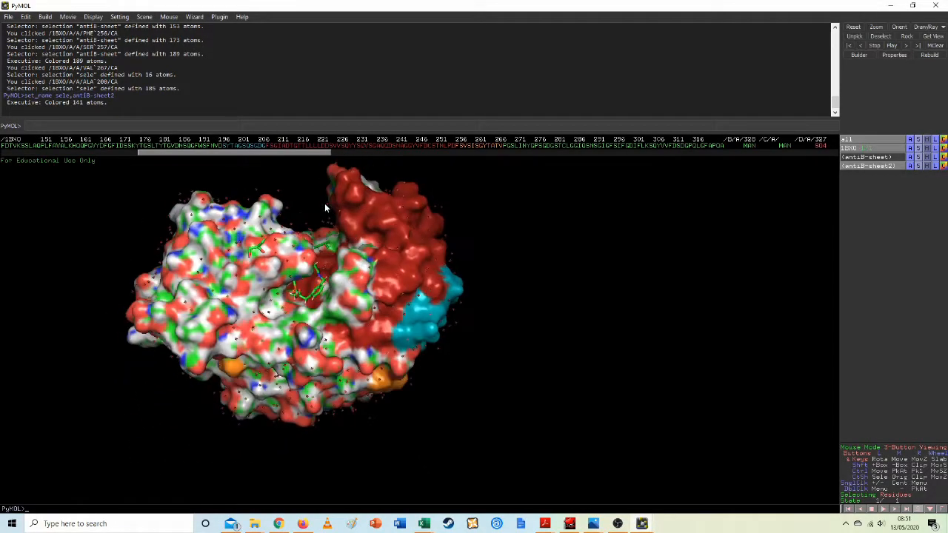
left_click_drag(343, 259, 325, 256)
left_click_drag(289, 364, 374, 345)
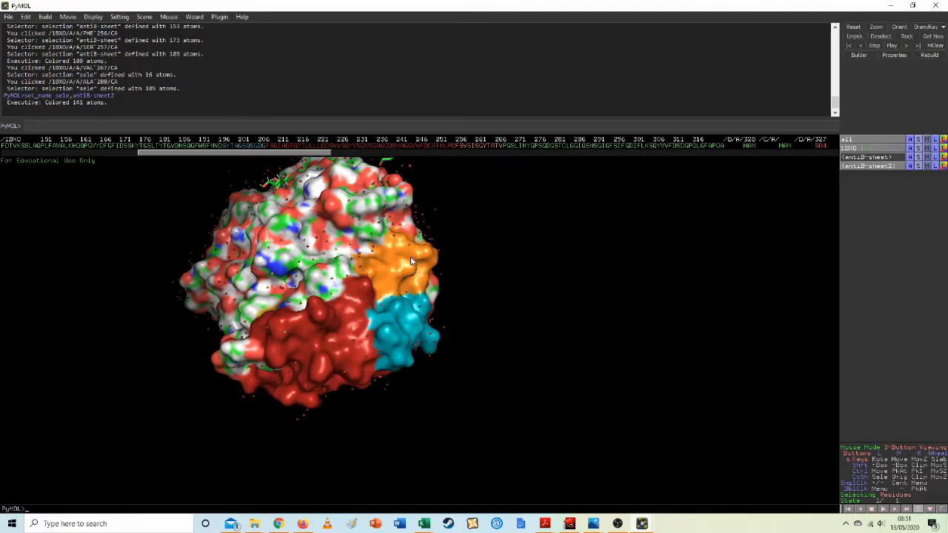
left_click_drag(410, 256, 333, 281)
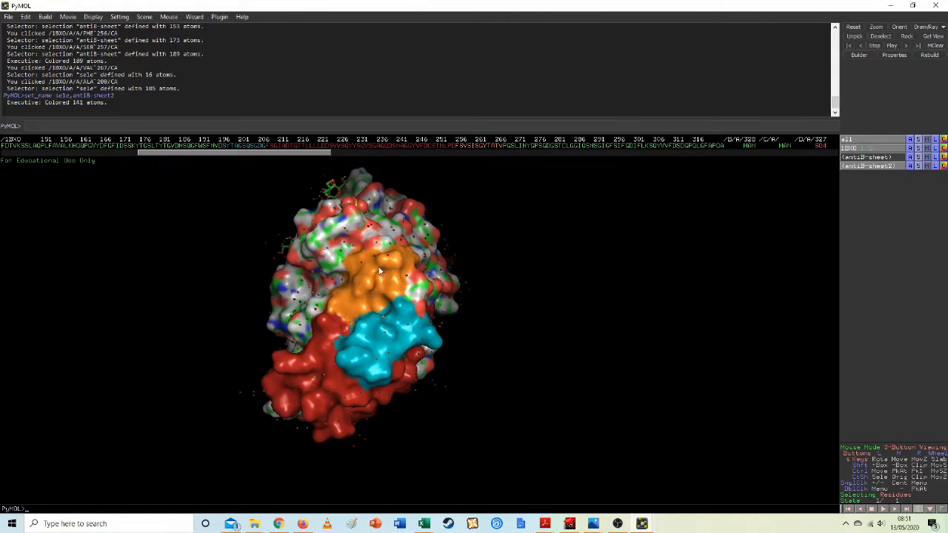
left_click_drag(383, 279, 419, 280)
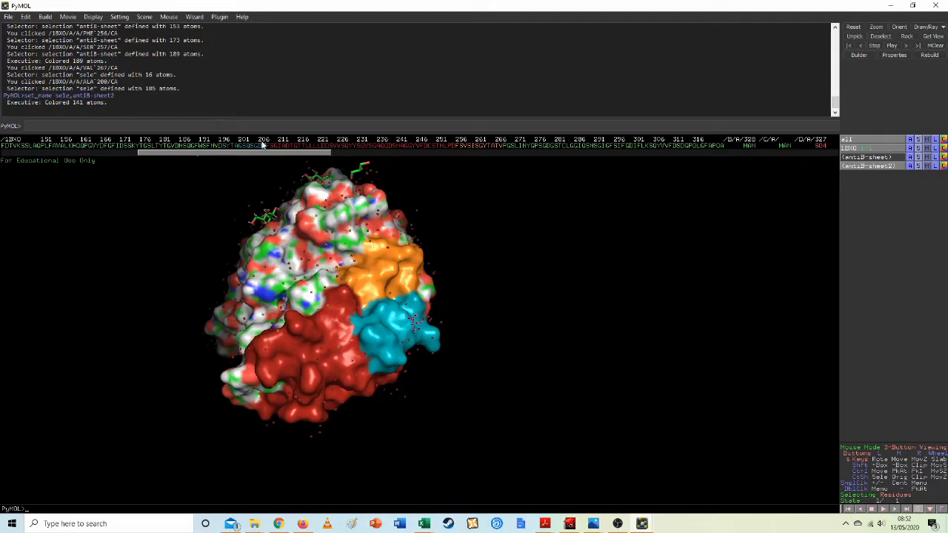
left_click_drag(321, 251, 366, 352)
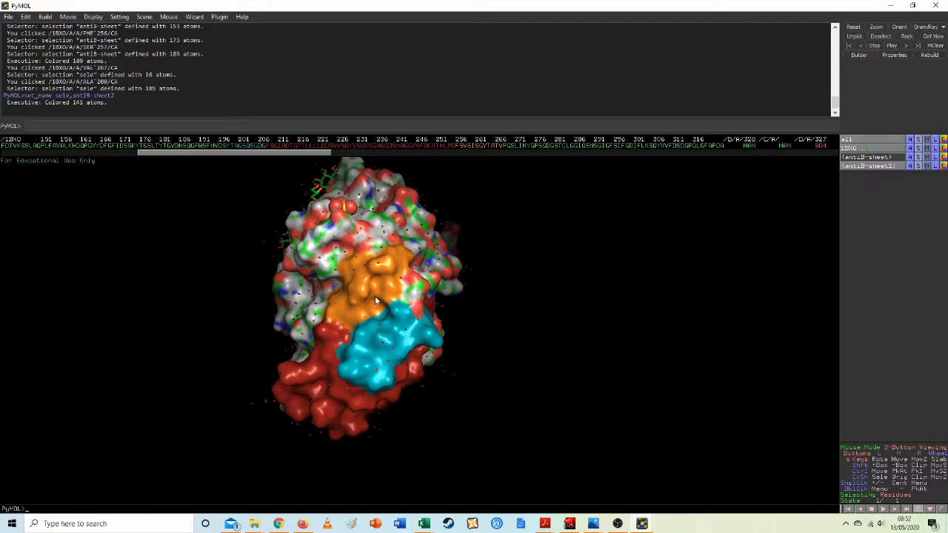
left_click_drag(380, 284, 412, 252)
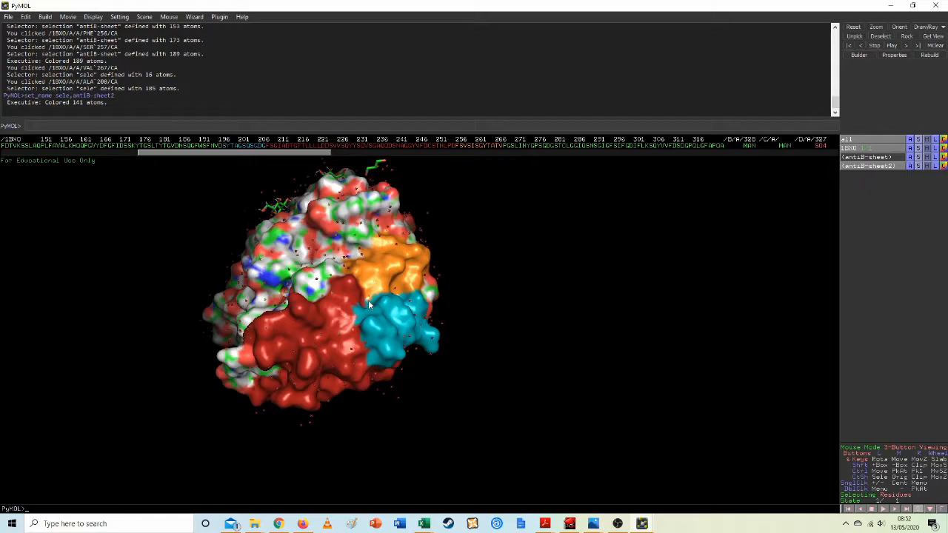
left_click_drag(359, 282, 374, 343)
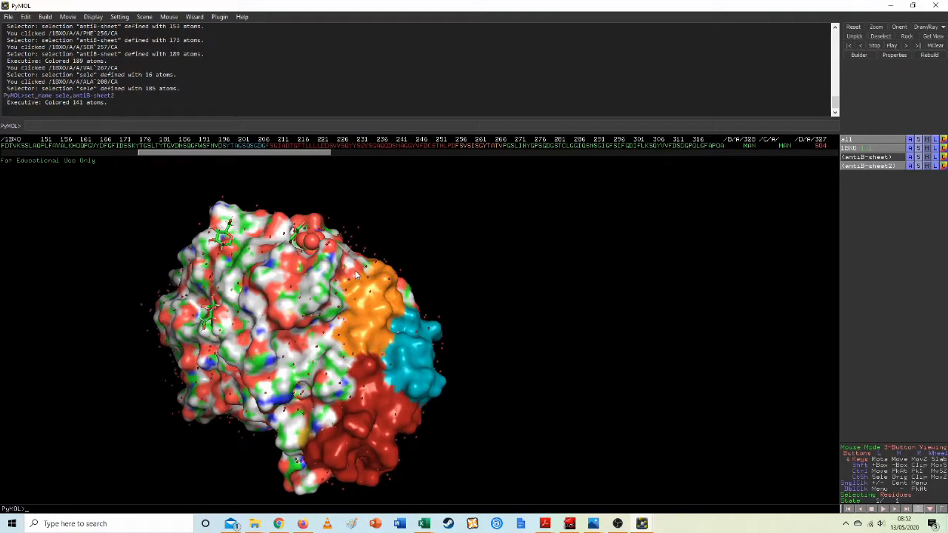
left_click_drag(311, 352, 245, 354)
left_click_drag(373, 342, 400, 295)
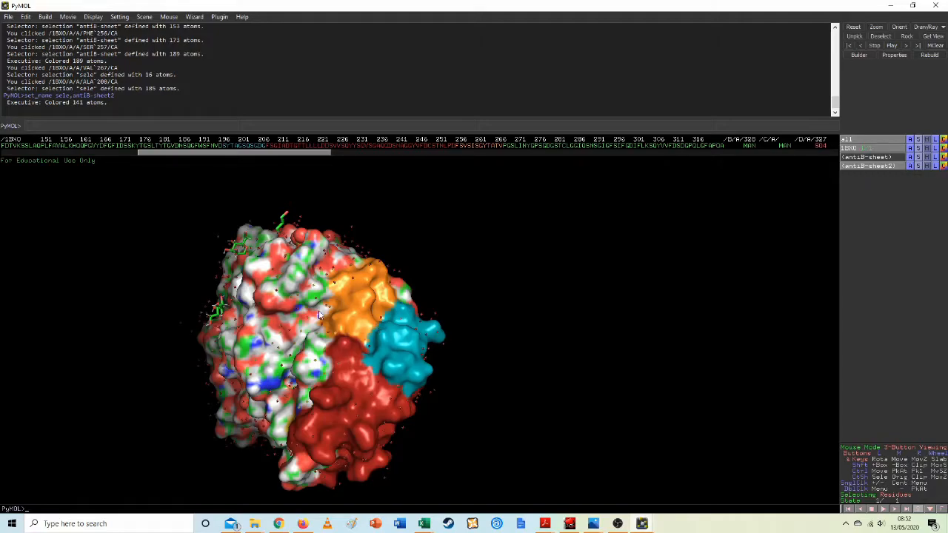
left_click_drag(320, 315, 314, 326)
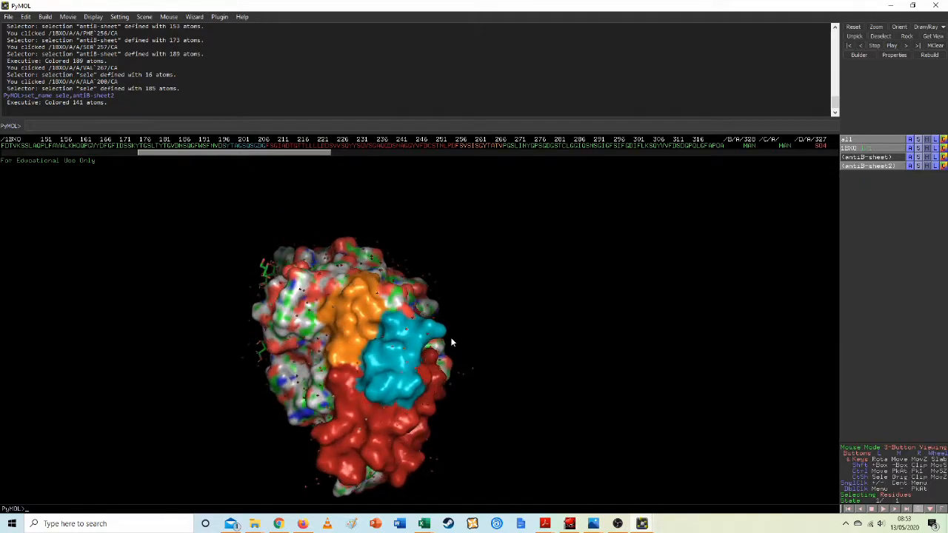
left_click_drag(380, 338, 413, 321)
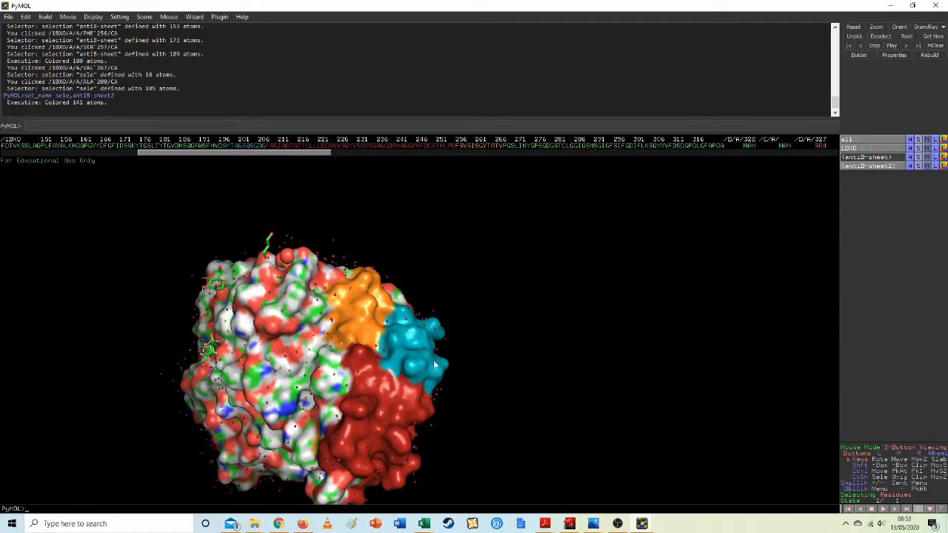
left_click_drag(339, 357, 233, 339)
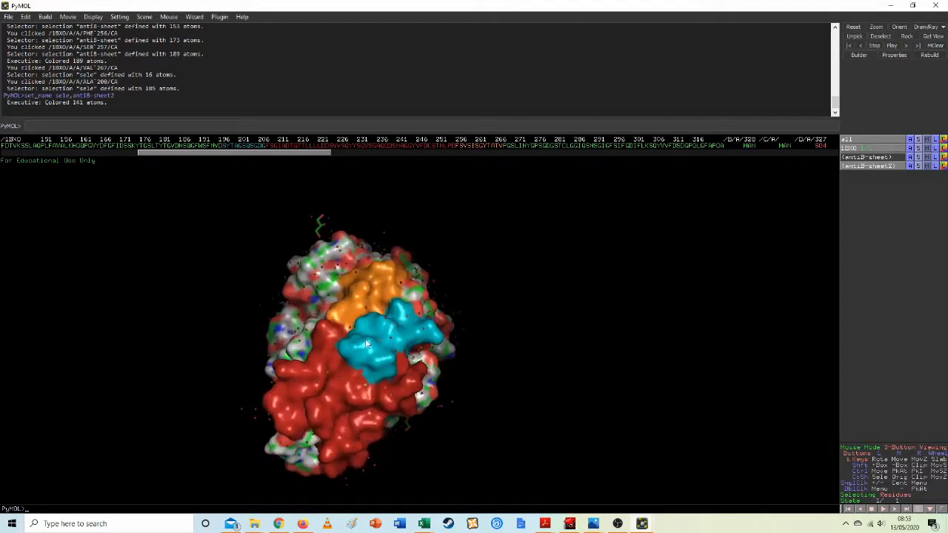
- Select all water molecules in the sequence from residue 501 to the end, show them as spheres, and clear the selection markers
middle_click_drag(232, 339, 319, 340)
left_click_drag(319, 341, 268, 306)
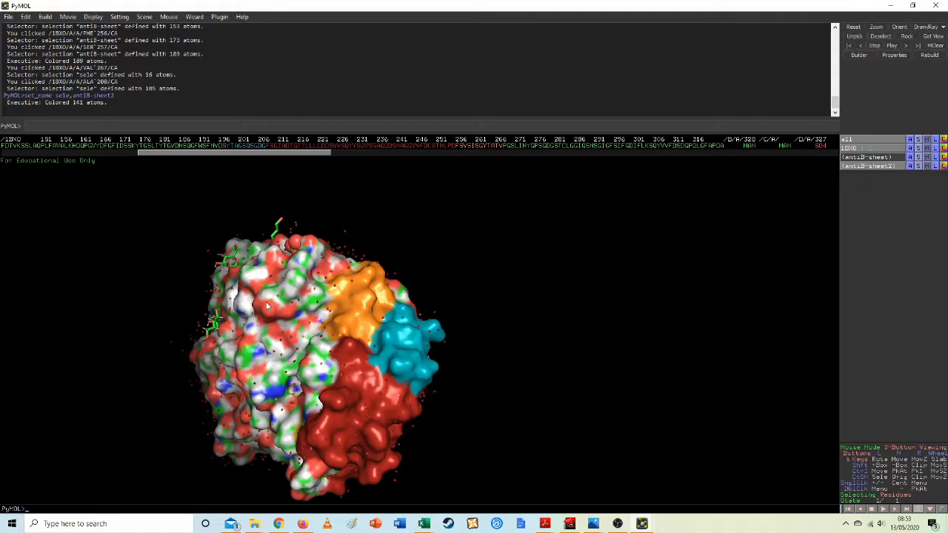
left_click_drag(269, 306, 309, 304)
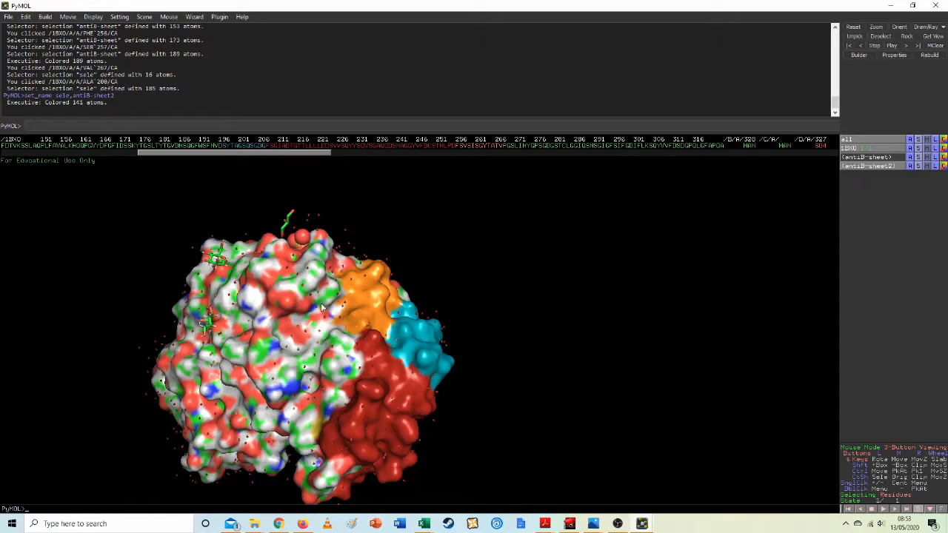
left_click_drag(271, 152, 586, 152)
left_click_drag(596, 193, 779, 206)
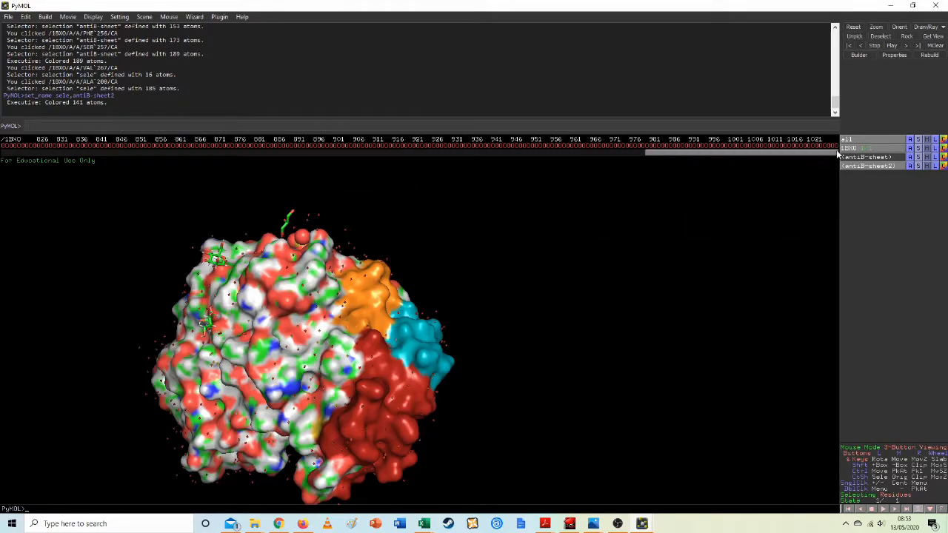
left_click_drag(790, 153, 383, 175)
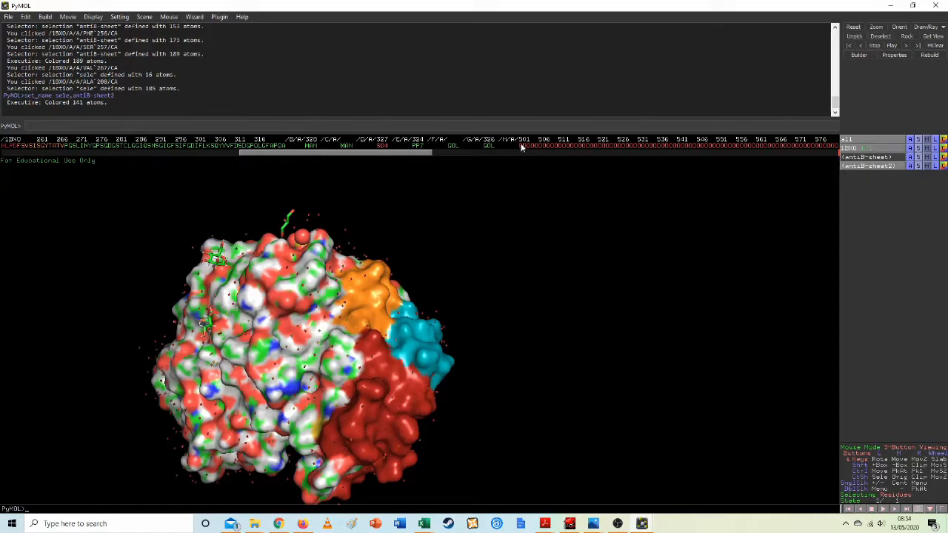
left_click_drag(522, 147, 836, 148)
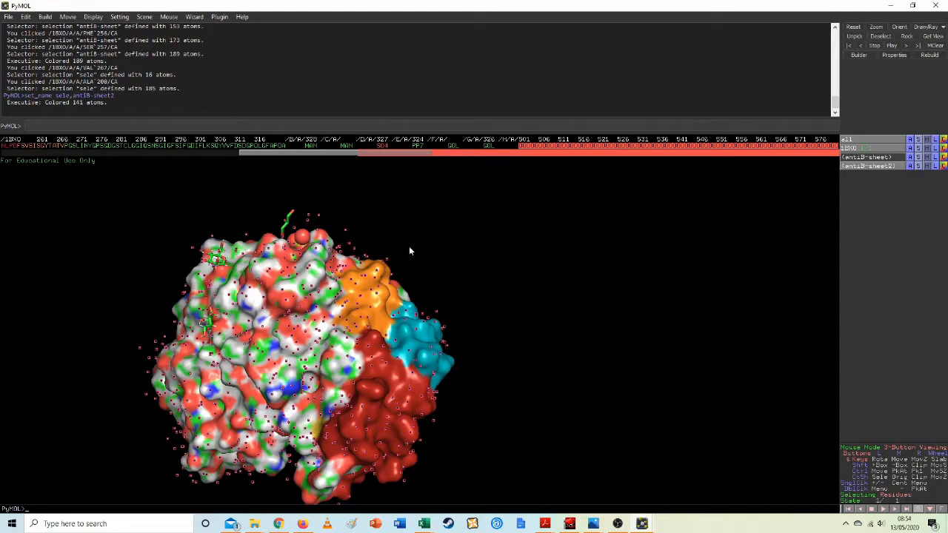
left_click(624, 147)
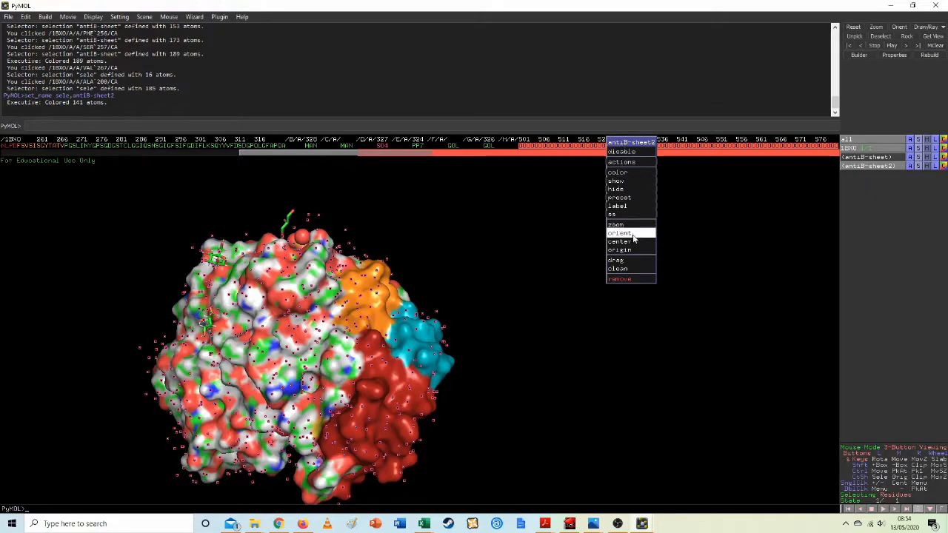
mouse_move(636, 189)
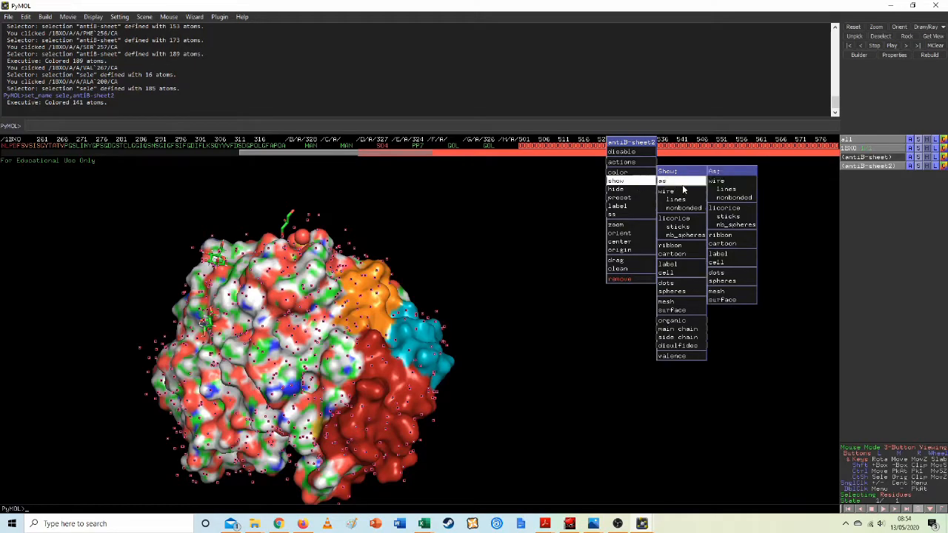
left_click(680, 292)
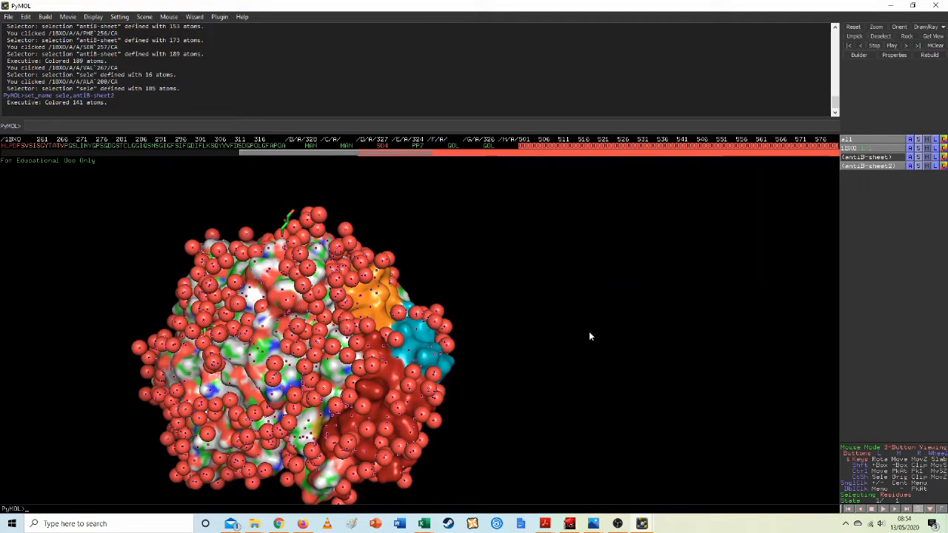
left_click(587, 294)
- Select the water molecules again from residue 501 to the end of the sequence and colour them blue
left_click_drag(380, 362, 356, 371)
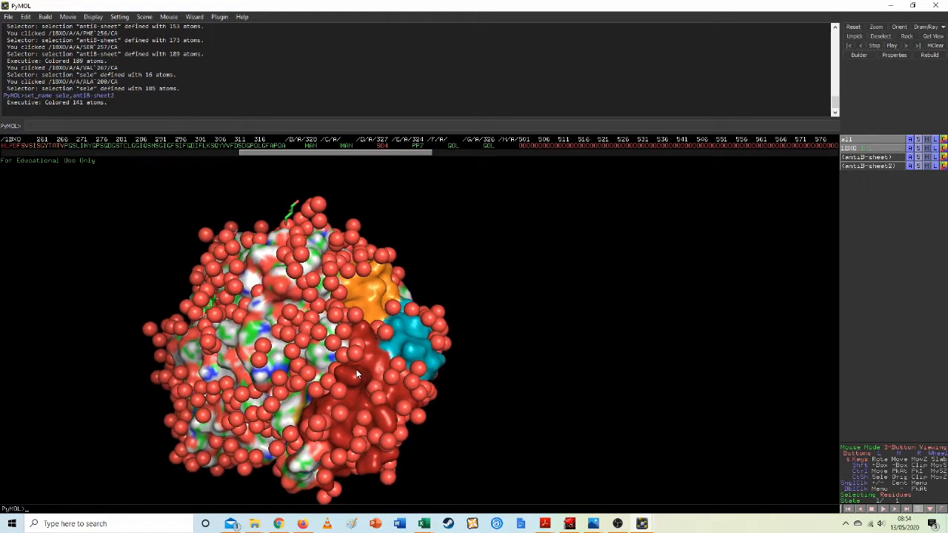
left_click(520, 145)
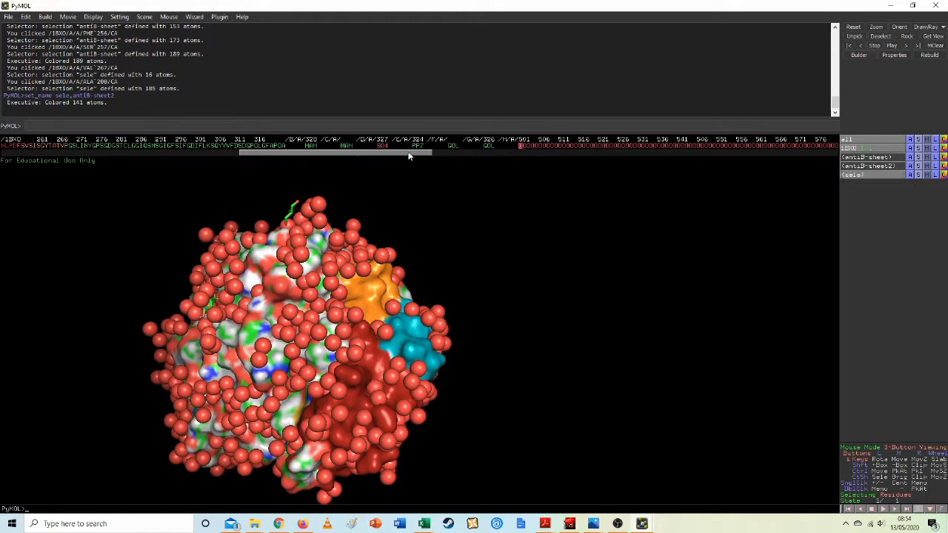
left_click_drag(370, 152, 778, 160)
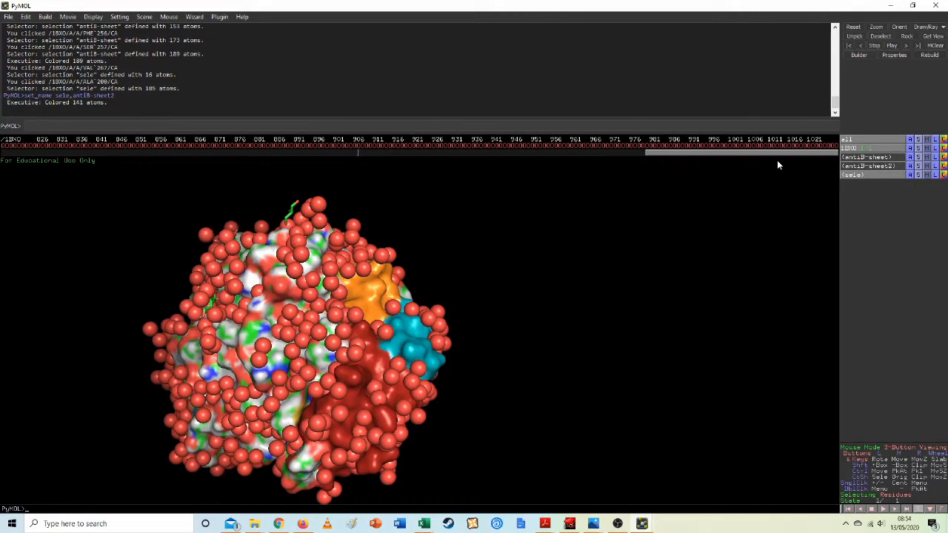
left_click(839, 148)
right_click(824, 149)
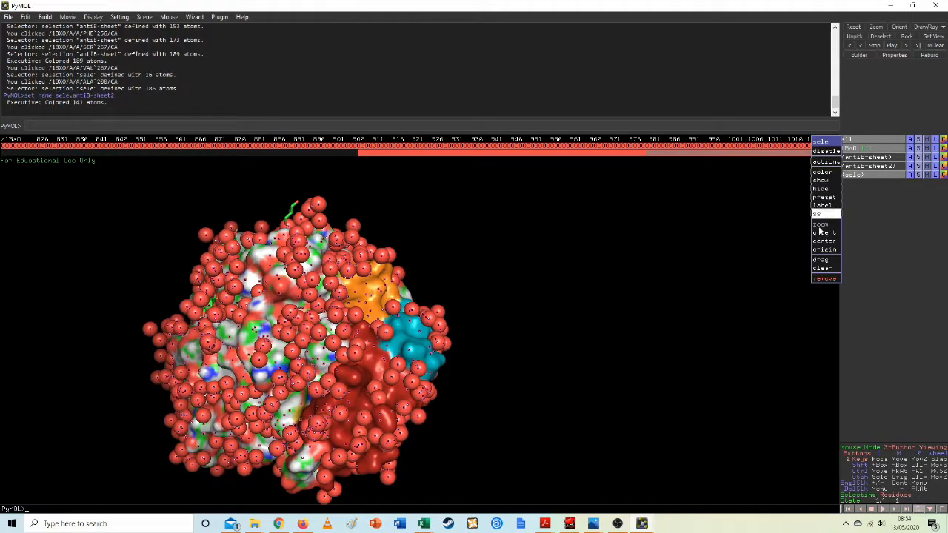
mouse_move(824, 172)
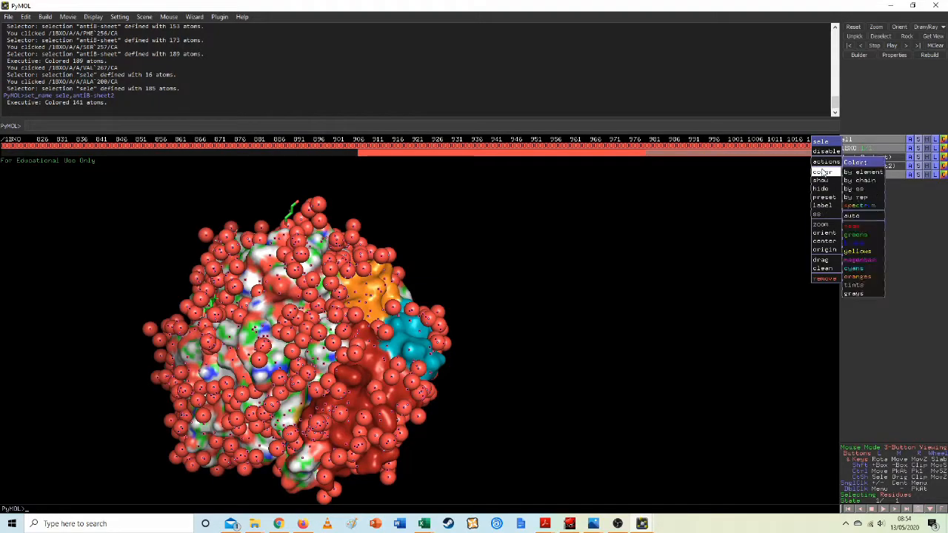
left_click(899, 243)
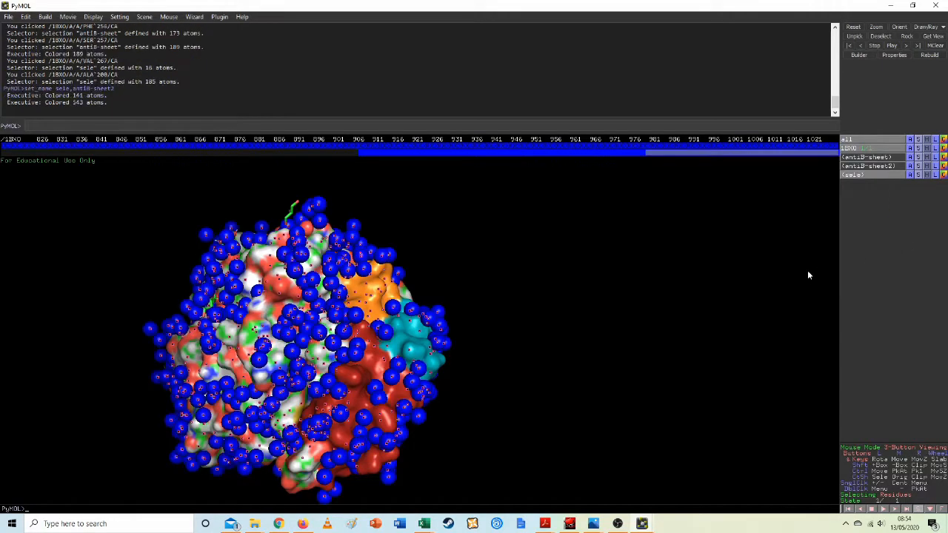
- Examine how the blue water spheres are distributed over the protein surface and around the orange, teal and red regions
left_click_drag(448, 343, 413, 360)
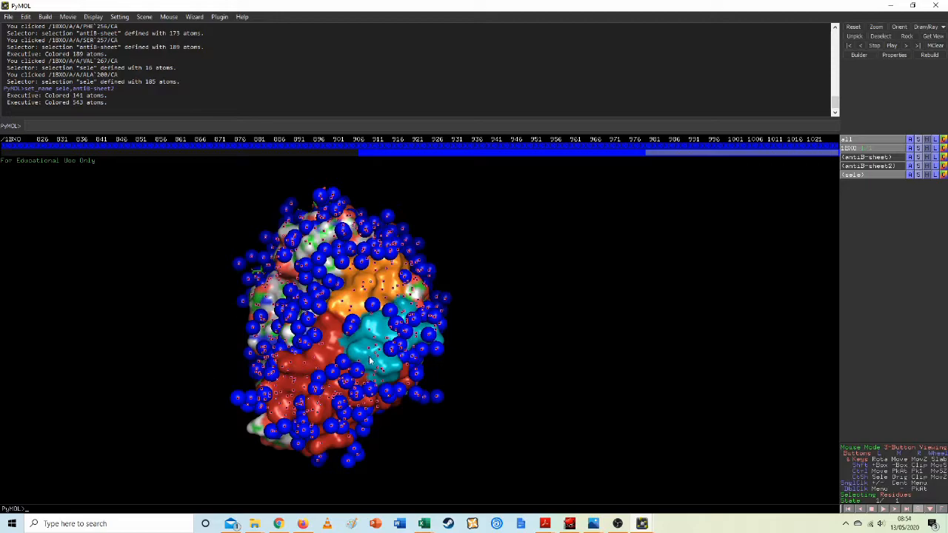
left_click_drag(339, 316, 391, 308)
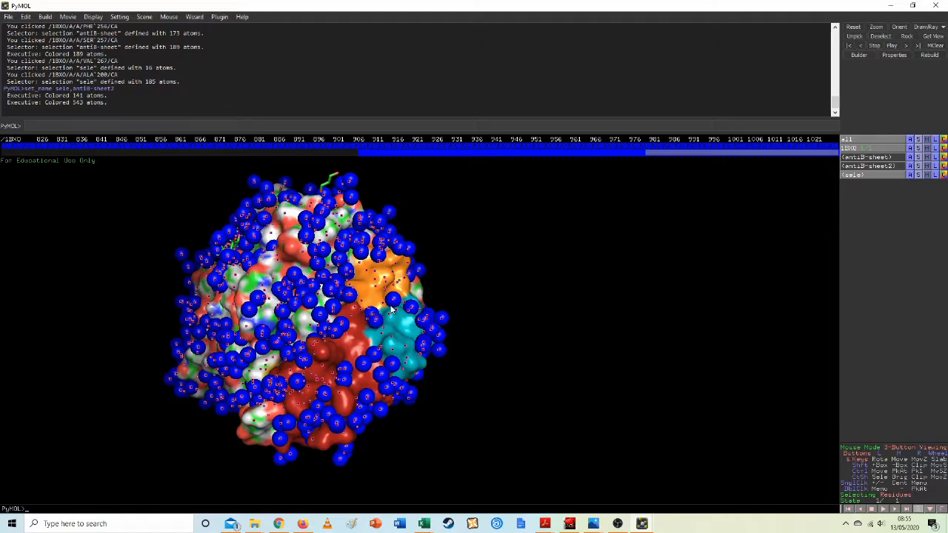
left_click_drag(271, 258, 352, 341)
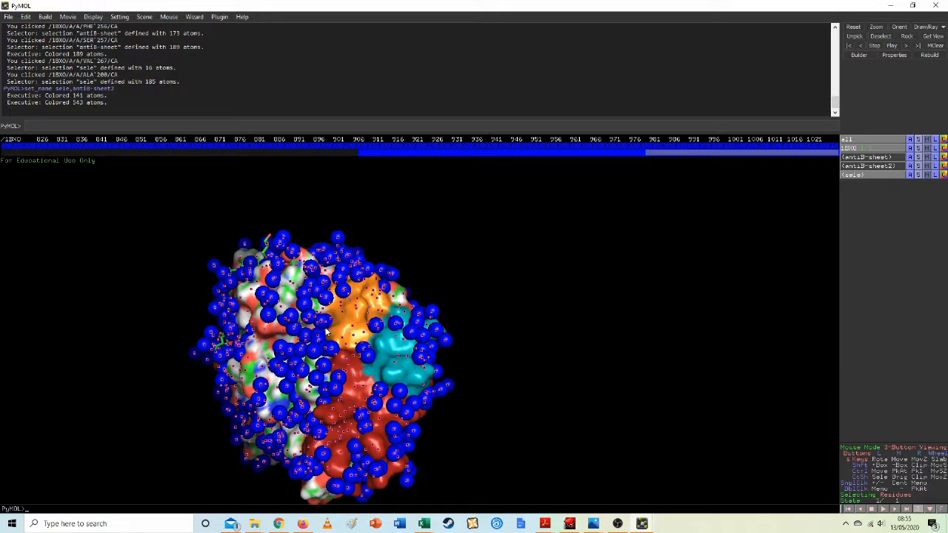
left_click_drag(326, 333, 593, 329)
left_click_drag(296, 273, 302, 223)
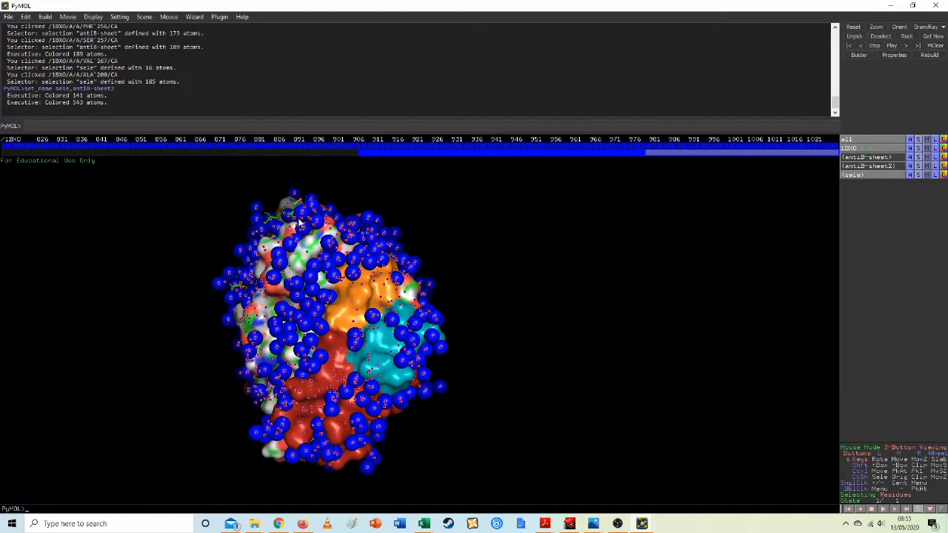